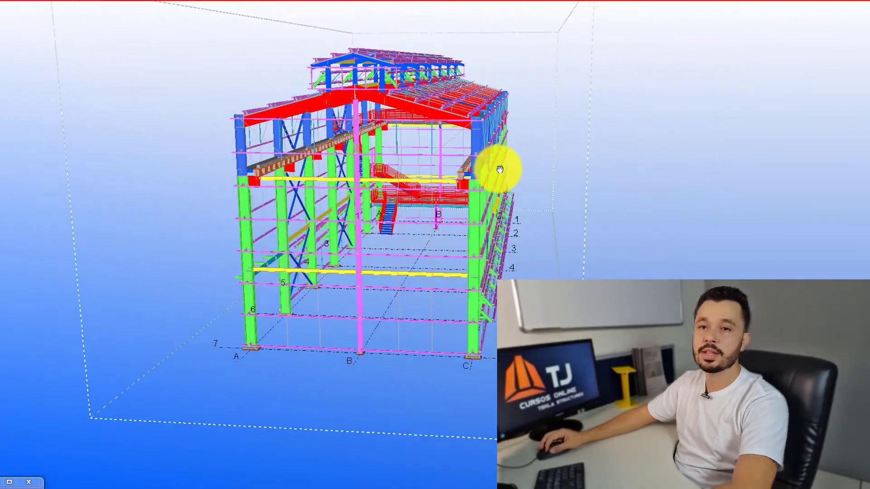
Select the magenta column under the platform beam and render only that selected part solid in the model view.
scroll(454, 231, "up", 10)
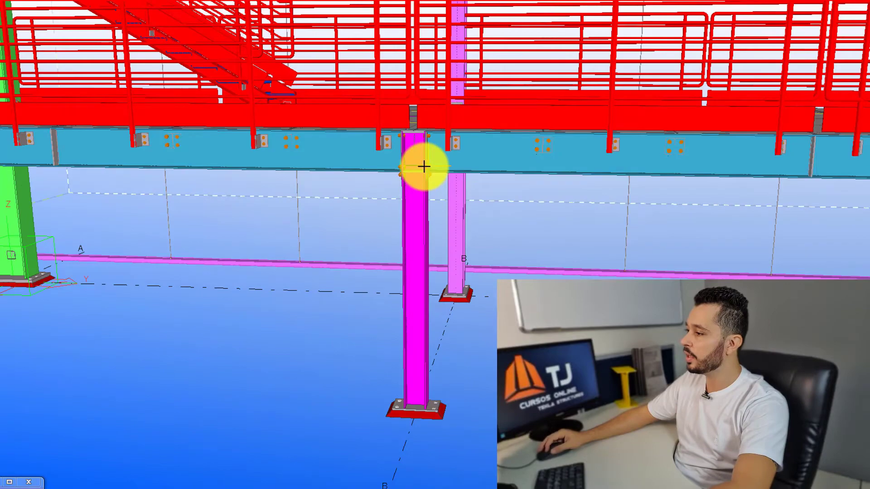
scroll(423, 167, "down", 2)
middle_click_drag(423, 165, 414, 181, "ctrl")
scroll(432, 225, "up", 5)
left_click(431, 221)
scroll(442, 223, "down", 1)
key("ctrl+5")
middle_click_drag(433, 430, 383, 224)
scroll(391, 347, "up", 3)
scroll(392, 350, "up", 2)
Set the rotation centre on the column and examine its head plates, stiffeners, gusset plate and bolts from several sides.
key("v")
left_click(356, 286)
middle_click_drag(423, 256, 388, 284, "ctrl")
scroll(389, 256, "down", 3)
scroll(391, 217, "down", 1)
middle_click_drag(401, 68, 394, 240)
middle_click_drag(381, 124, 292, 206)
scroll(374, 149, "up", 3)
scroll(398, 273, "up", 6)
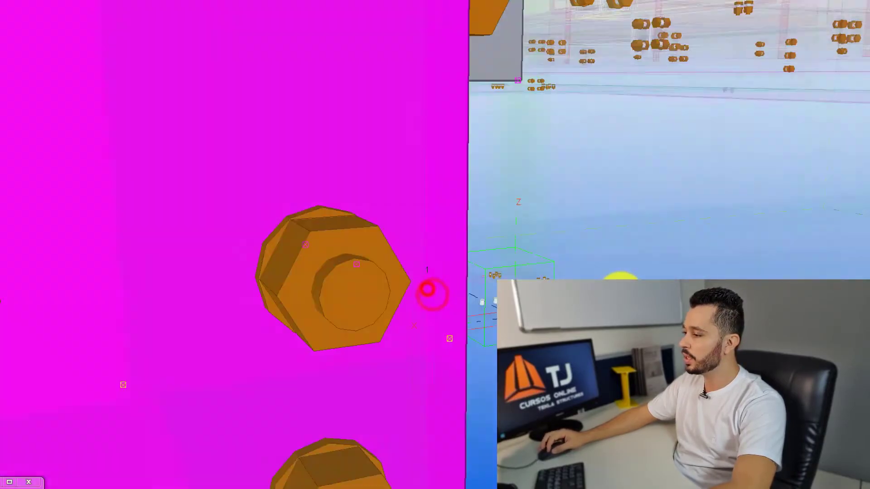
middle_click_drag(429, 294, 566, 235)
scroll(566, 235, "down", 8)
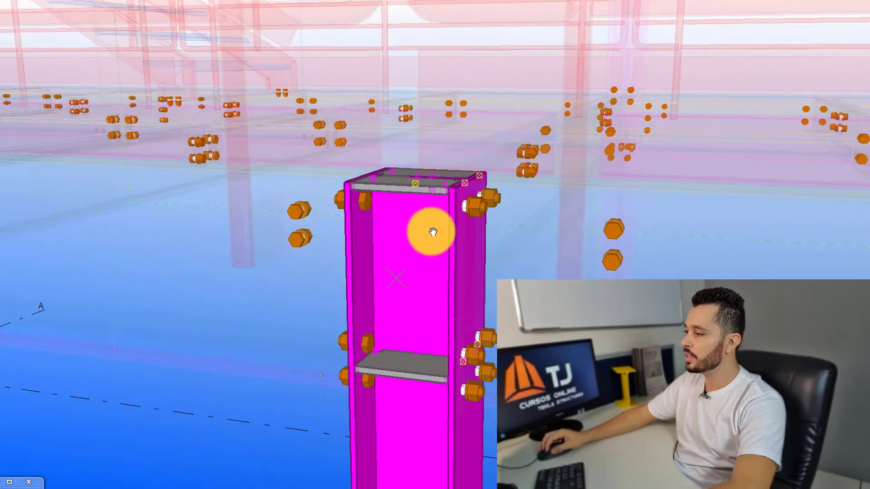
scroll(439, 227, "up", 2)
scroll(476, 152, "up", 6)
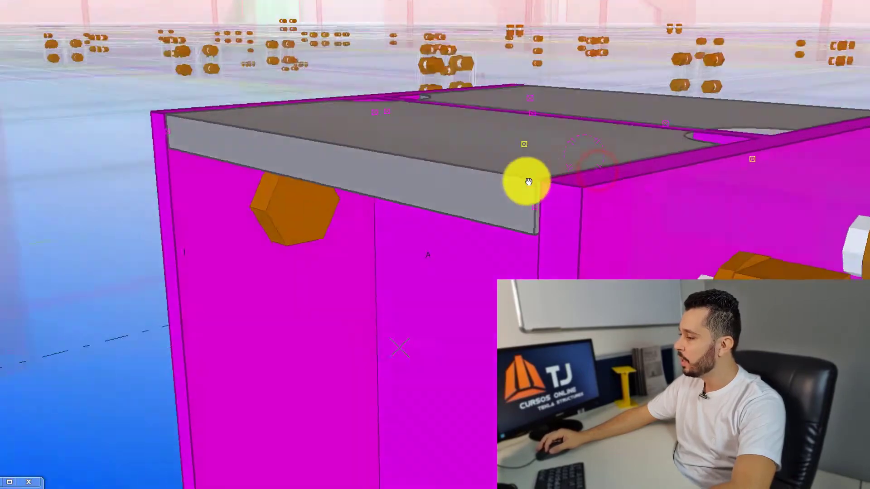
middle_click_drag(528, 181, 568, 152, "ctrl")
middle_click_drag(491, 292, 464, 255)
scroll(464, 255, "down", 3)
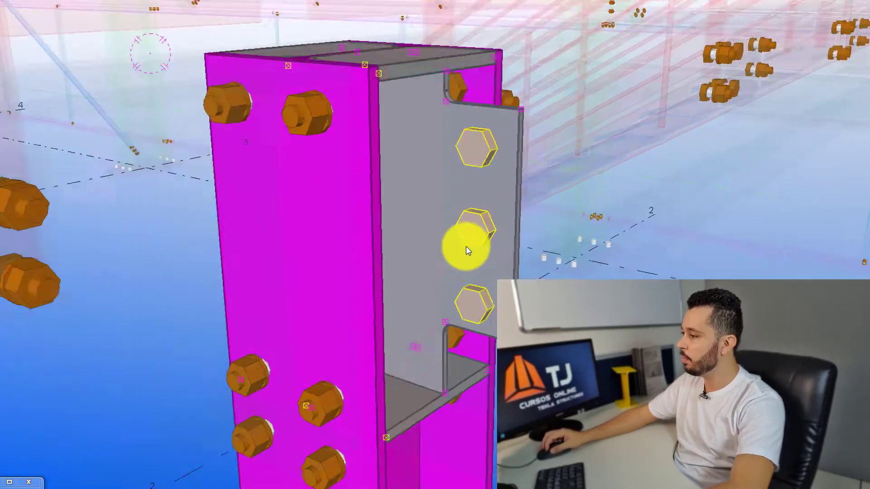
middle_click_drag(497, 212, 491, 177)
scroll(491, 176, "down", 6)
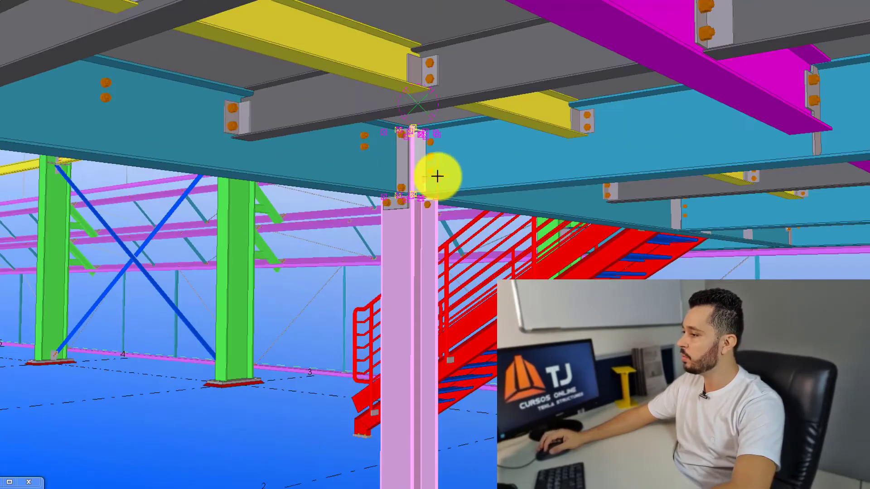
Examine the complete steel building from outside, including its frames, bracing, platforms and roof.
middle_click_drag(437, 176, 563, 238, "ctrl")
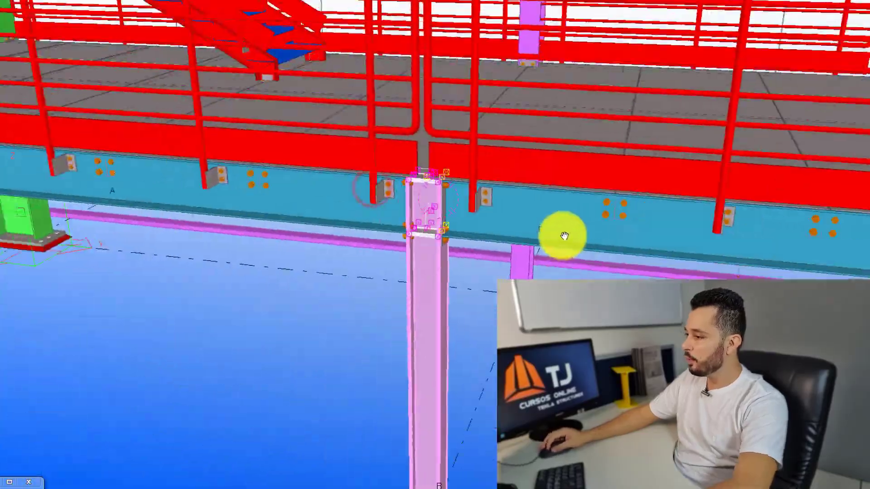
scroll(540, 184, "down", 8)
middle_click_drag(494, 145, 495, 236, "ctrl")
scroll(503, 224, "down", 4)
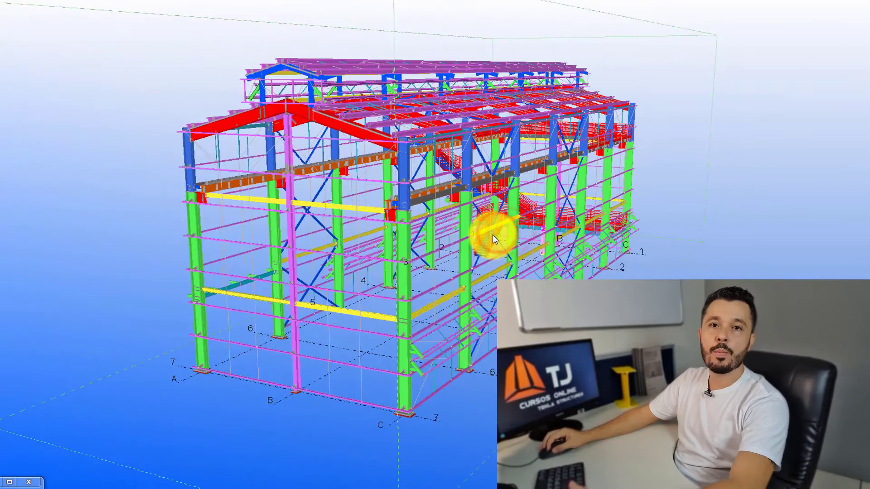
scroll(509, 235, "up", 3)
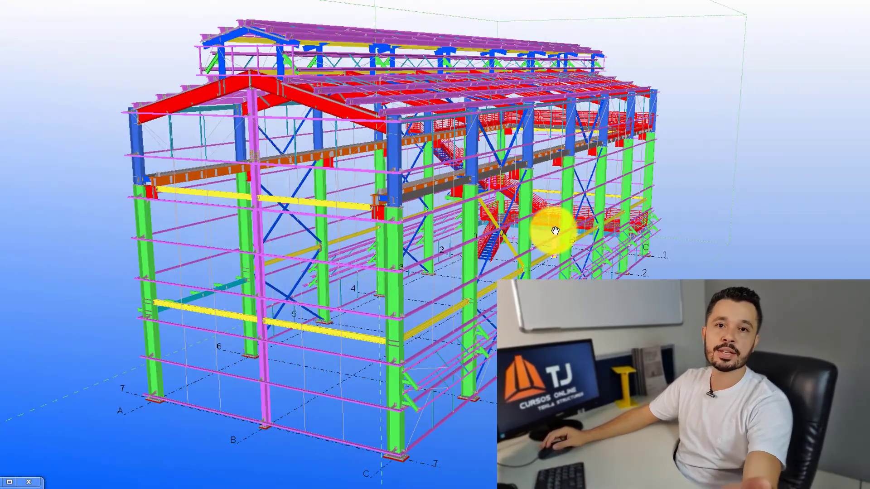
mouse_move(550, 231)
middle_mouse_down()
mouse_move(559, 235)
mouse_move(547, 258)
mouse_move(532, 225)
mouse_move(481, 180)
mouse_move(442, 174)
middle_mouse_up()
scroll(485, 162, "up", 4)
scroll(489, 166, "down", 3)
middle_click_drag(493, 169, 496, 188)
scroll(494, 190, "down", 2)
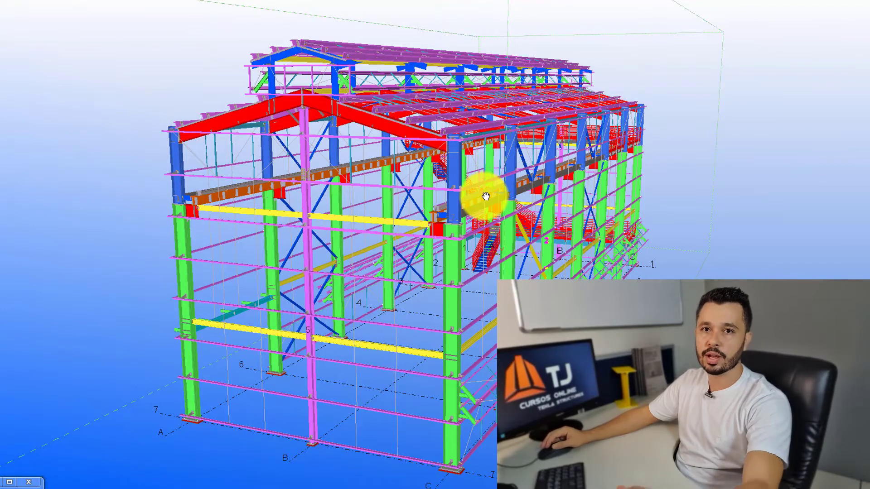
Examine the full length of the platform column again, with the surrounding structure transparent.
middle_click_drag(541, 210, 445, 238, "ctrl")
scroll(445, 238, "up", 10)
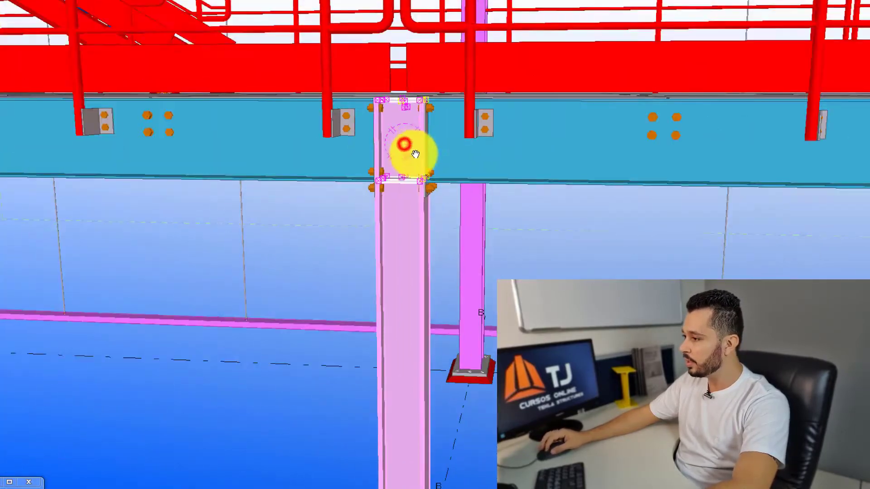
middle_click_drag(416, 154, 406, 175, "ctrl")
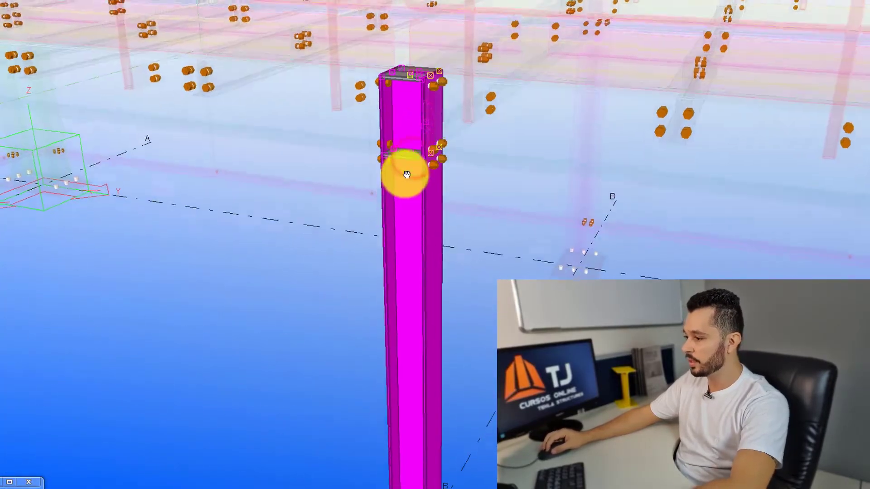
scroll(407, 176, "down", 3)
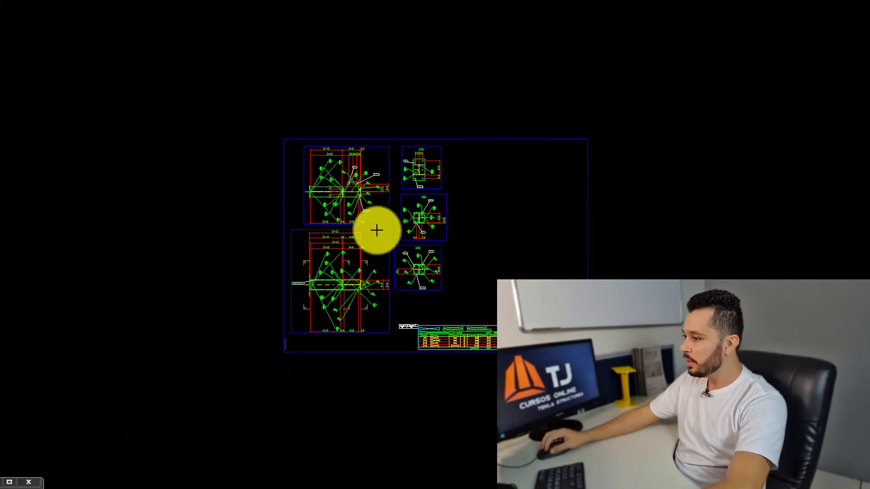
Examine the elevations, sections, dimensions and weld marks on the column drawing with two stacked main views.
scroll(376, 231, "up", 5)
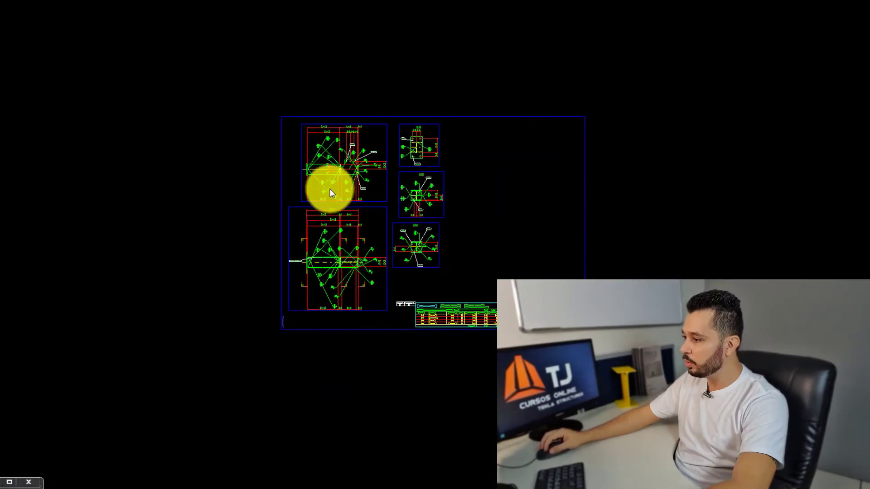
scroll(330, 189, "up", 3)
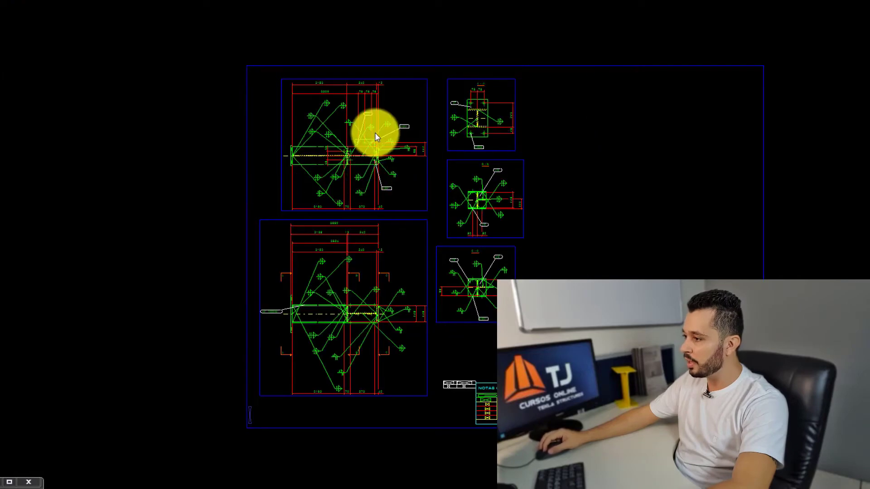
scroll(374, 132, "up", 5)
scroll(368, 141, "up", 5)
scroll(369, 138, "down", 5)
middle_click_drag(382, 209, 350, 167)
scroll(324, 112, "down", 8)
mouse_move(438, 194)
middle_mouse_down()
mouse_move(431, 238)
mouse_move(423, 219)
middle_mouse_up()
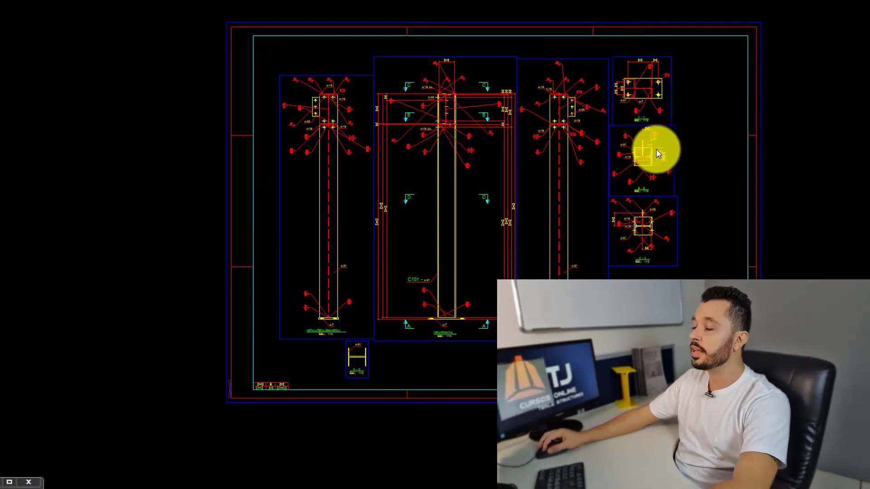
Examine the side, front and section views on the C101 drawing, including their part marks, dimensions and weld symbols.
scroll(355, 192, "up", 3)
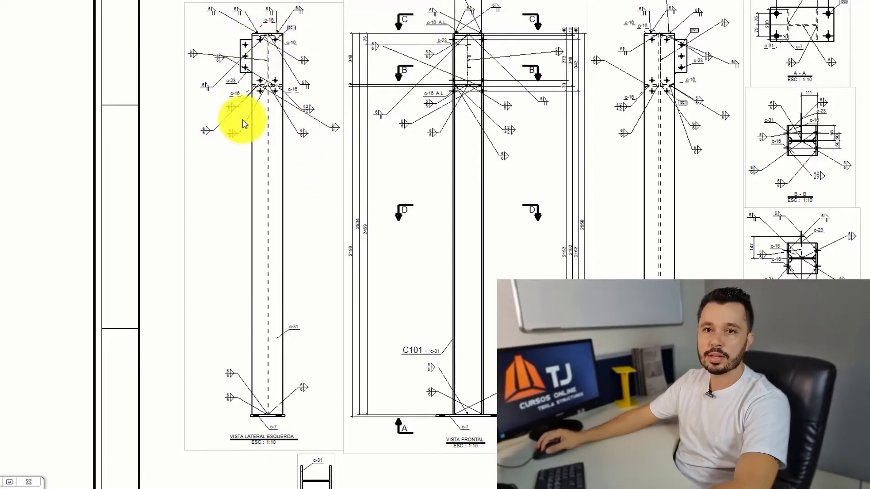
scroll(255, 159, "up", 2)
scroll(257, 143, "down", 2)
middle_click_drag(253, 73, 253, 86)
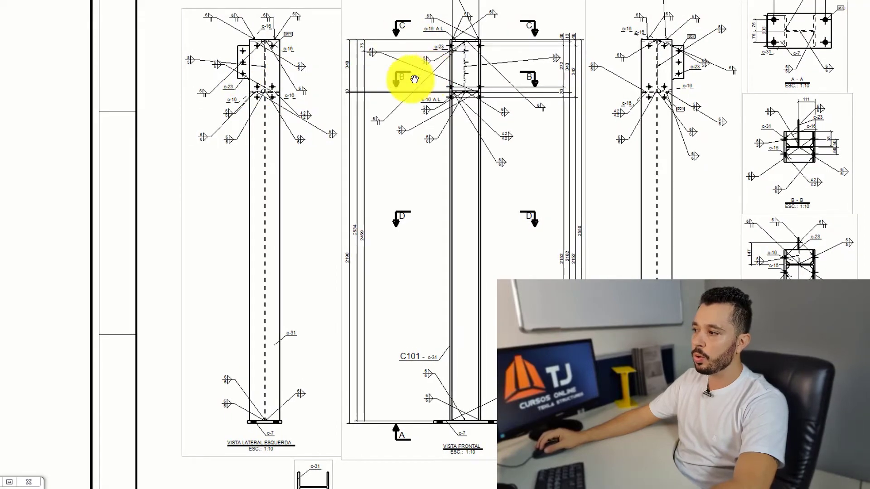
middle_click_drag(427, 76, 368, 35)
scroll(375, 23, "up", 5)
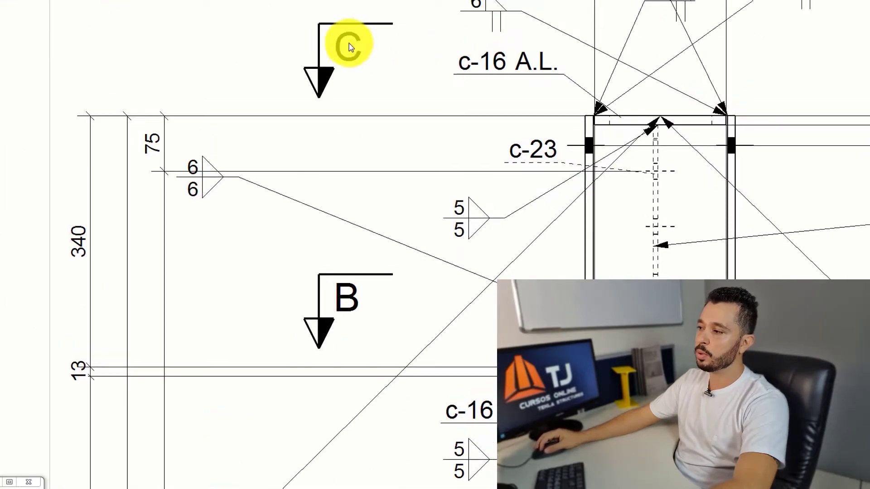
scroll(349, 47, "down", 2)
scroll(335, 85, "down", 3)
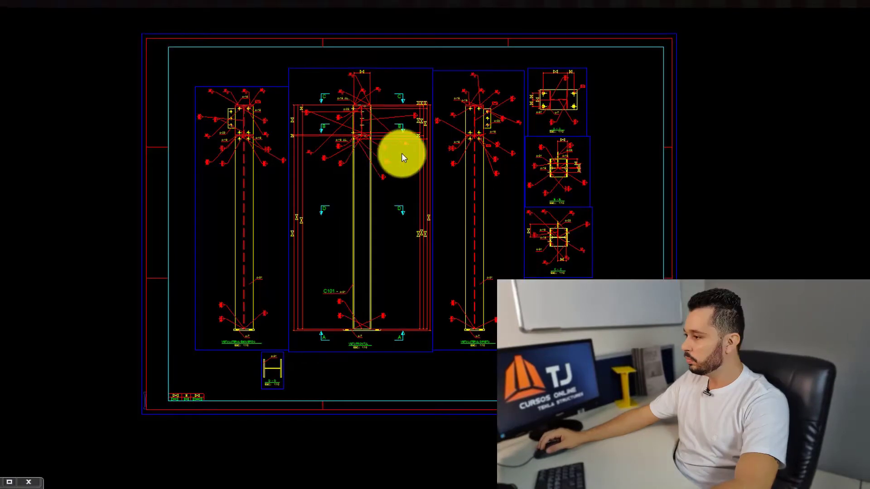
Delete section views A-A, B-B, C-C and D-D and their section marks from the C101 drawing.
scroll(375, 139, "up", 1)
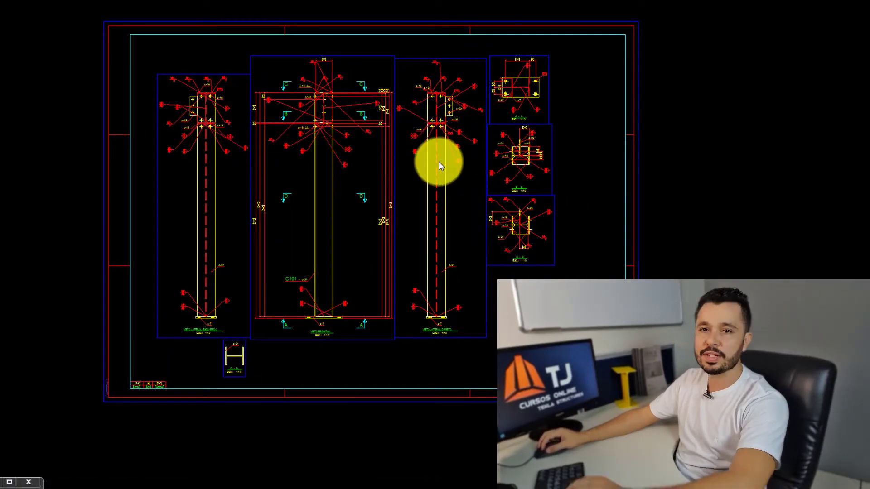
scroll(543, 190, "up", 3)
scroll(477, 66, "down", 4)
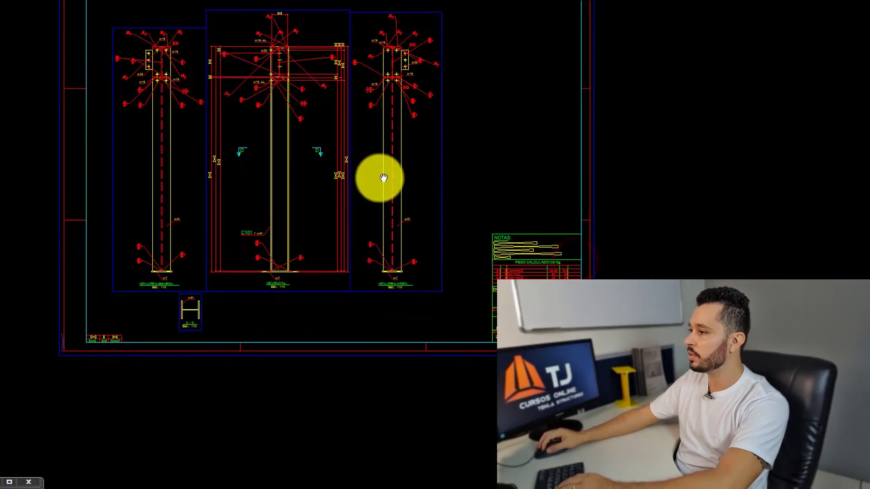
scroll(286, 290, "up", 3)
scroll(400, 260, "down", 3)
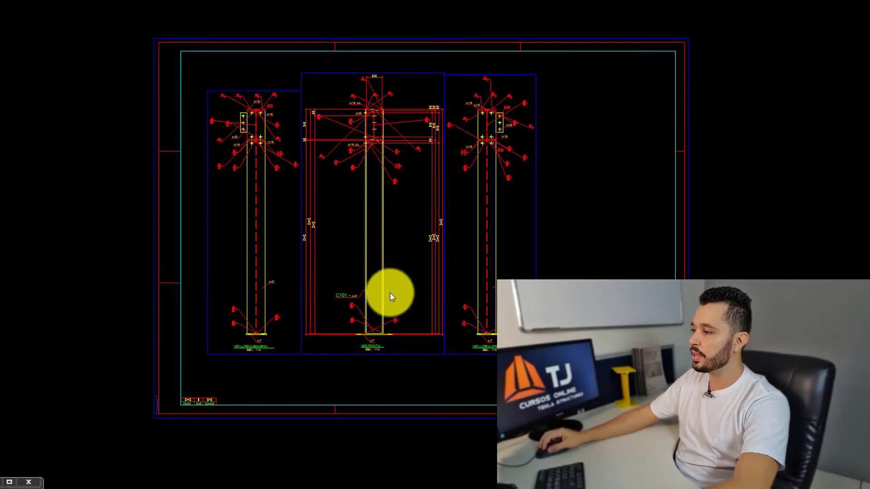
Delete all dimensions, part marks and weld marks from the front view of column C101.
scroll(390, 281, "up", 5)
left_click_drag(413, 282, 292, 349)
key("Delete")
middle_click_drag(379, 254, 377, 358)
left_click_drag(396, 404, 290, 349)
key("Delete")
middle_click_drag(351, 167, 343, 327)
left_click_drag(418, 267, 320, 109)
key("Delete")
middle_click_drag(323, 134, 327, 228)
left_click_drag(389, 195, 363, 169)
key("Delete")
Delete the part marks and weld marks at the base and head of the column's right side view.
scroll(614, 58, "down", 5)
scroll(645, 248, "up", 5)
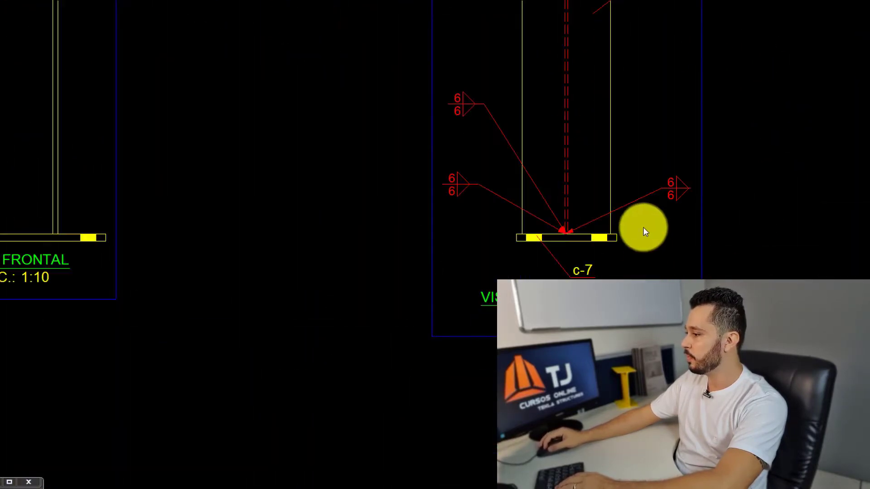
left_click_drag(579, 214, 537, 240)
key("Delete")
middle_click_drag(619, 96, 586, 284)
left_click_drag(606, 235, 551, 131)
key("Delete")
scroll(551, 131, "down", 5)
Delete the part marks and weld marks along the column in the left side view (VISTA LATERAL ESQUERDA).
scroll(486, 215, "up", 5)
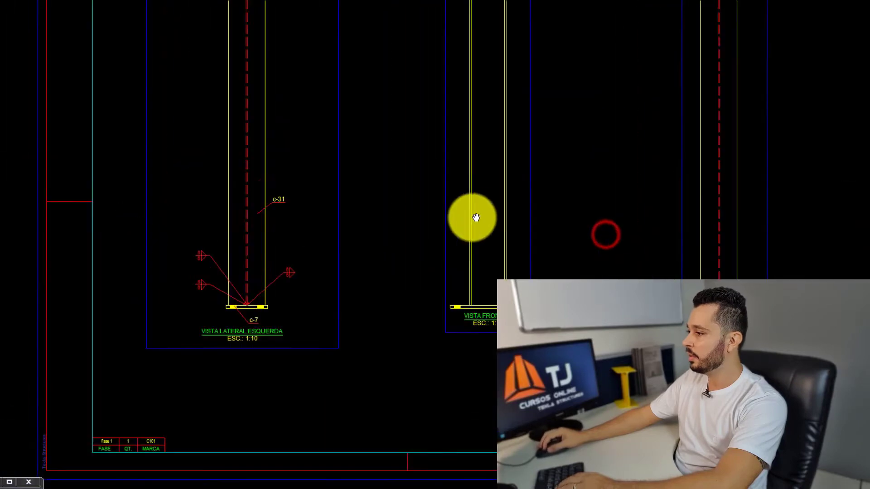
left_click_drag(247, 365, 160, 312)
key("Delete")
scroll(243, 290, "down", 5)
scroll(242, 262, "up", 3)
left_click_drag(249, 252, 246, 366)
key("Delete")
middle_click_drag(260, 90, 282, 252)
left_click_drag(215, 107, 213, 104)
key("Delete")
scroll(259, 122, "down", 3)
middle_click_drag(382, 324, 375, 286)
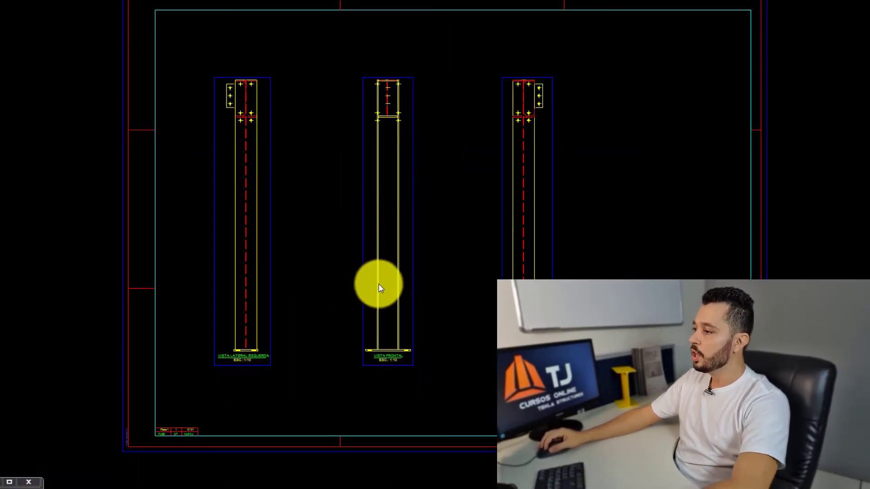
Close the C101 drawing and save its changes, keeping the option to create a drawing snapshot enabled.
scroll(383, 317, "down", 3)
scroll(380, 332, "up", 6)
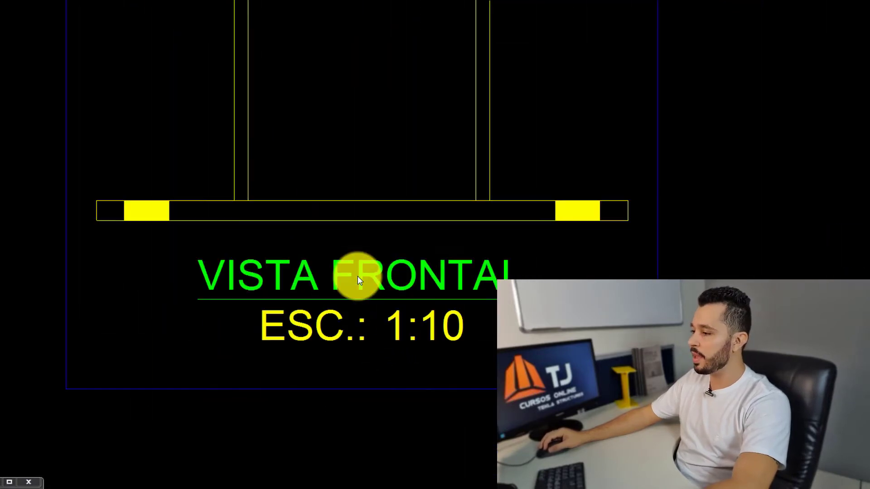
scroll(362, 292, "down", 6)
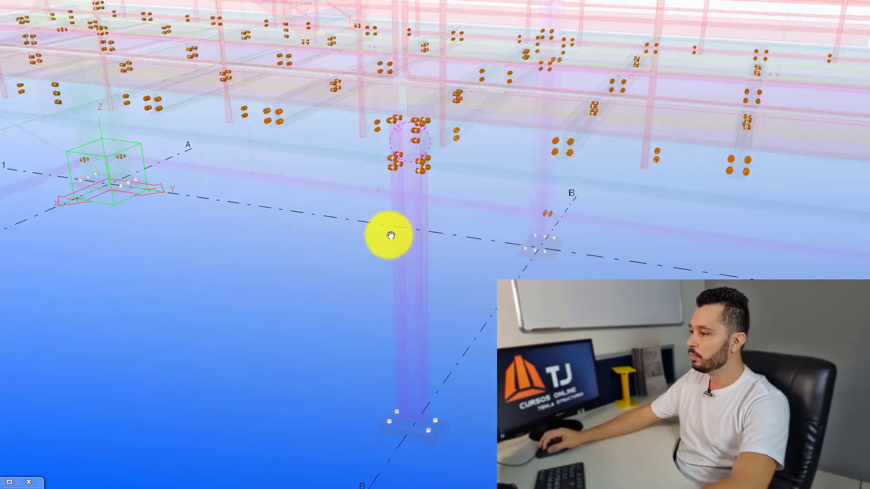
mouse_move(388, 236)
middle_mouse_down()
mouse_move(434, 190)
mouse_move(438, 214)
middle_mouse_up()
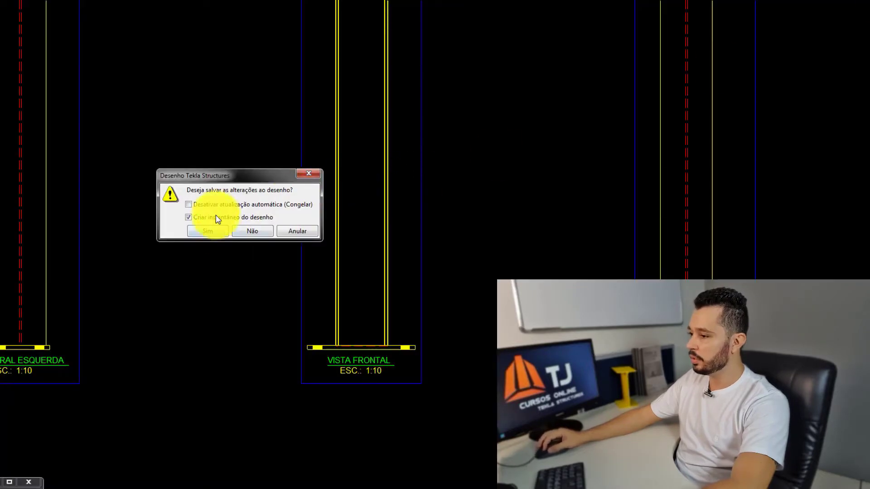
left_click(213, 231)
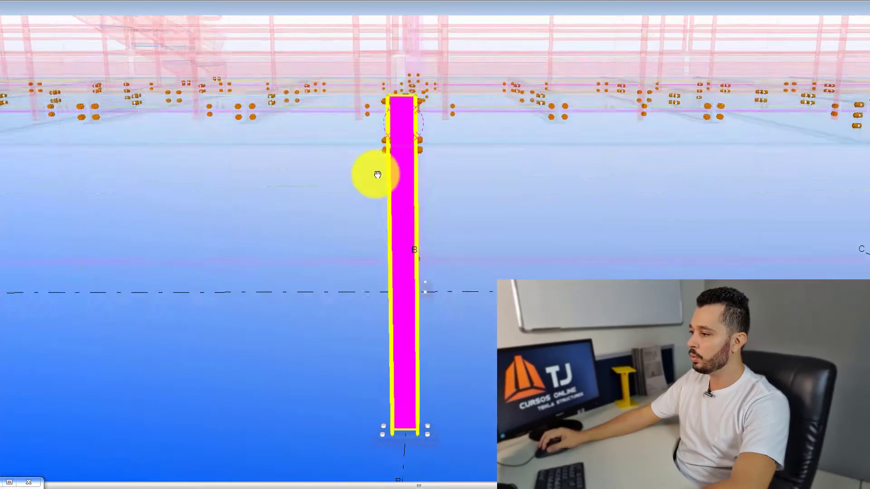
Show only the selected column in the model view.
right_click_drag(394, 197, 467, 179)
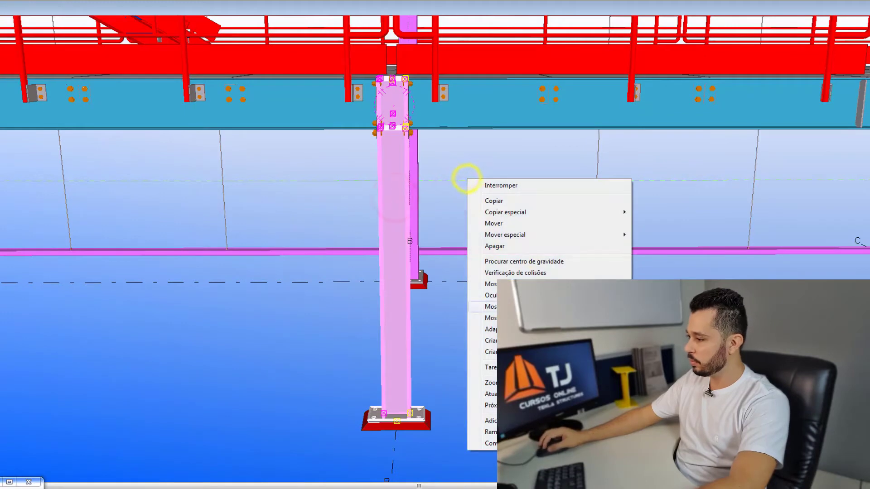
left_click(521, 307)
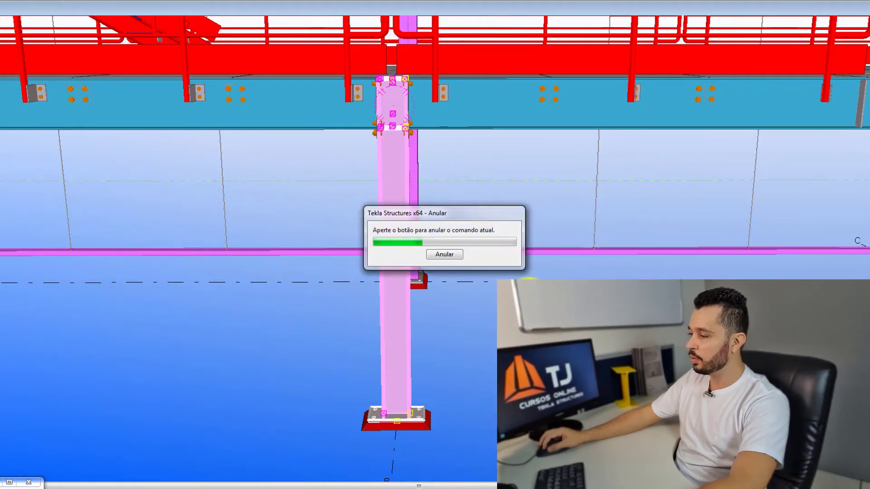
middle_click_drag(399, 96, 345, 110, "ctrl")
Delete a part at the head of the column and undo the deletion.
scroll(379, 109, "up", 5)
left_click(377, 103)
key("Delete")
key("ctrl+z")
scroll(387, 108, "down", 3)
middle_click_drag(386, 108, 448, 231, "ctrl")
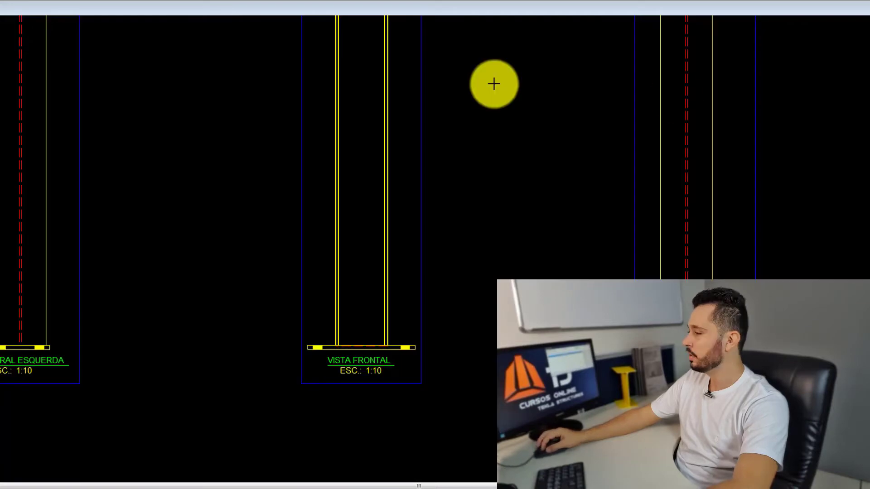
Examine the plates and bolt holes at the column head in the front view of the C101 drawing.
scroll(409, 236, "up", 6)
middle_click_drag(396, 483, 365, 303)
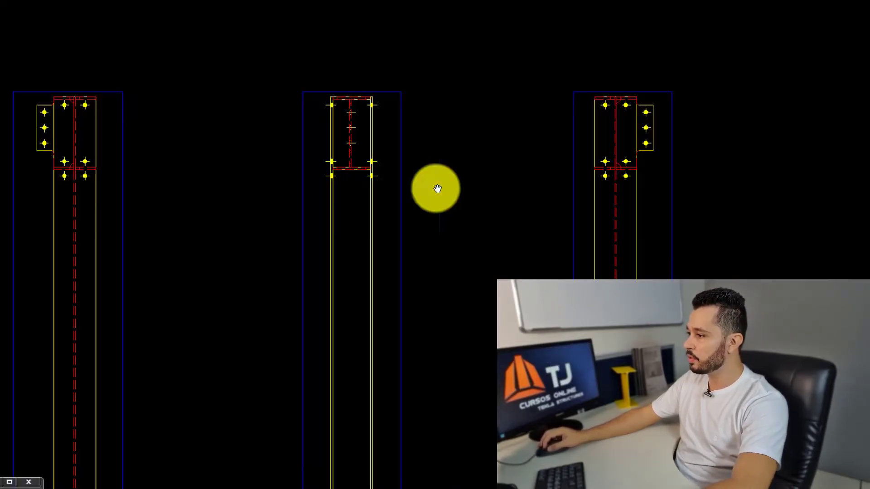
scroll(354, 129, "up", 4)
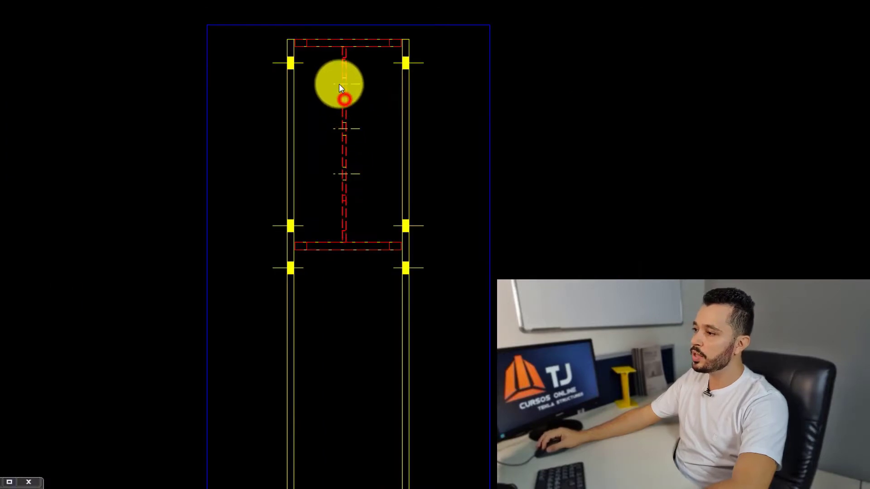
Compare the column's head and base details across the left, front and right views of the drawing.
middle_click_drag(370, 255, 368, 226)
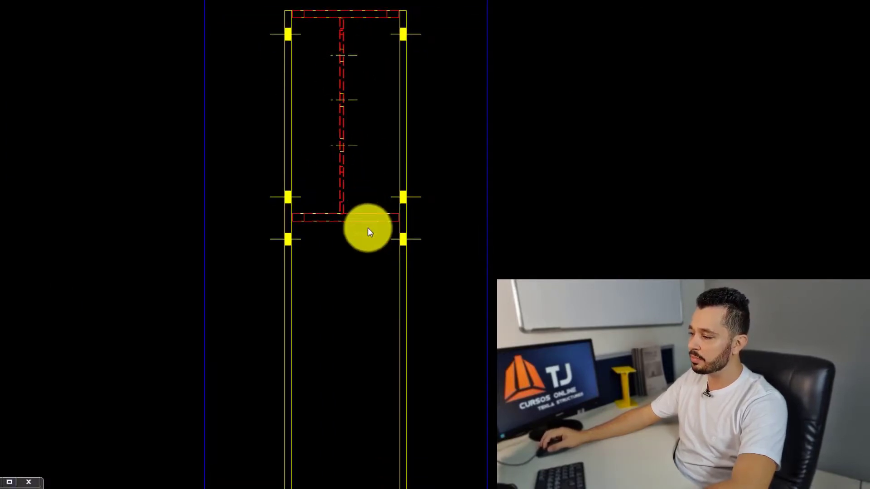
scroll(366, 237, "up", 2)
scroll(353, 185, "down", 5)
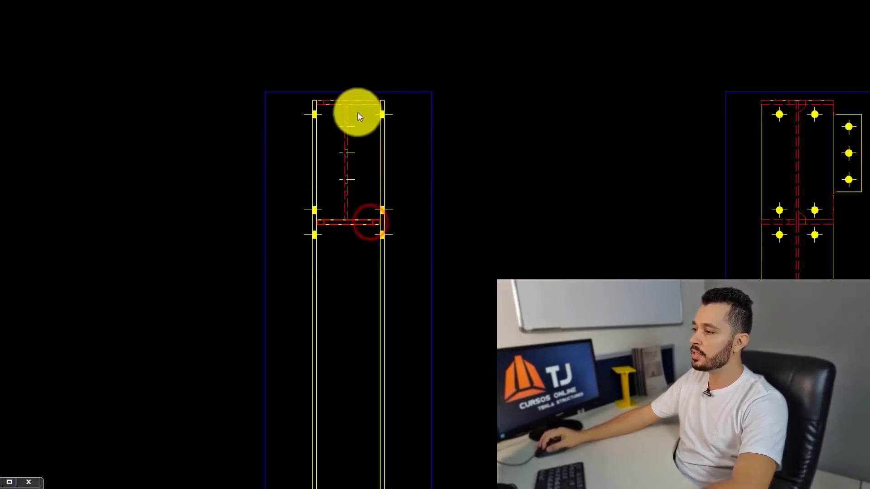
scroll(362, 95, "up", 3)
scroll(338, 121, "down", 6)
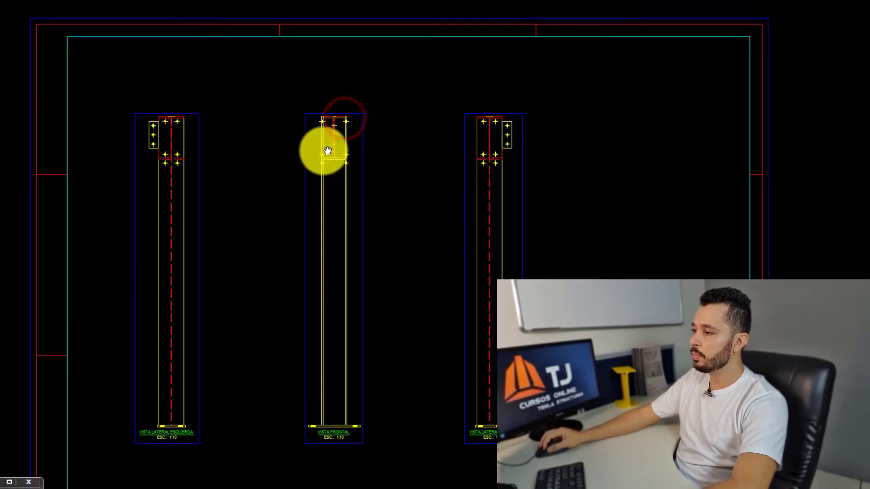
scroll(239, 365, "up", 8)
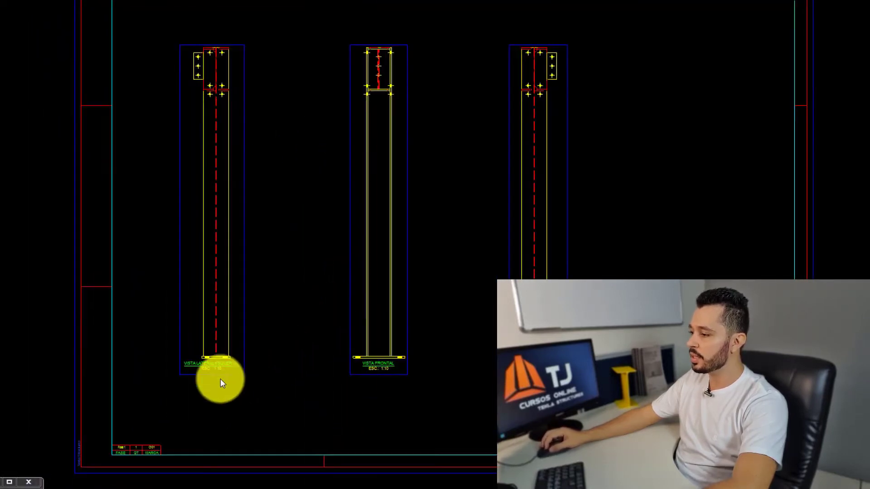
scroll(346, 265, "down", 8)
scroll(452, 254, "up", 5)
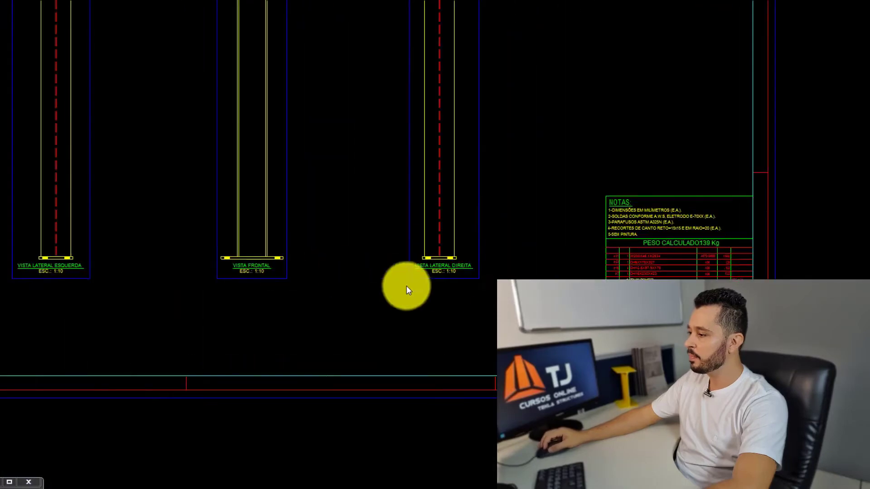
scroll(414, 244, "down", 2)
mouse_move(257, 221)
middle_mouse_down()
mouse_move(299, 275)
mouse_move(279, 212)
middle_mouse_up()
scroll(191, 182, "up", 6)
scroll(194, 177, "down", 2)
middle_click_drag(540, 218, 441, 220)
scroll(485, 212, "up", 7)
Select the column profile in the front view and inspect it along its full length.
left_click(431, 176)
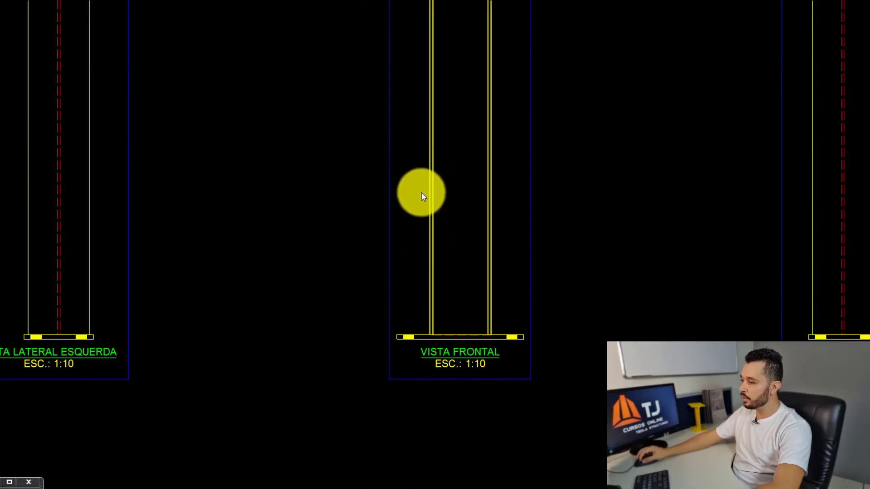
scroll(408, 272, "down", 5)
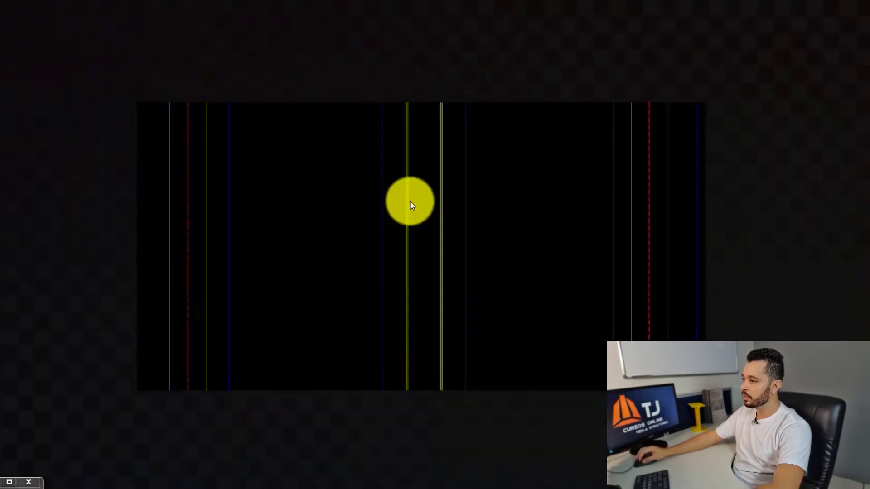
scroll(400, 116, "up", 4)
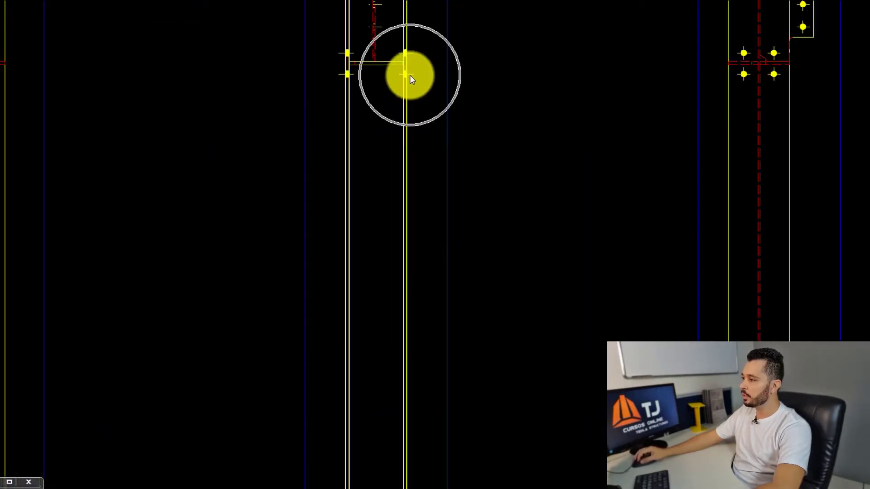
scroll(634, 108, "down", 2)
scroll(609, 141, "down", 2)
mouse_move(610, 258)
middle_mouse_down()
mouse_move(599, 367)
mouse_move(560, 298)
middle_mouse_up()
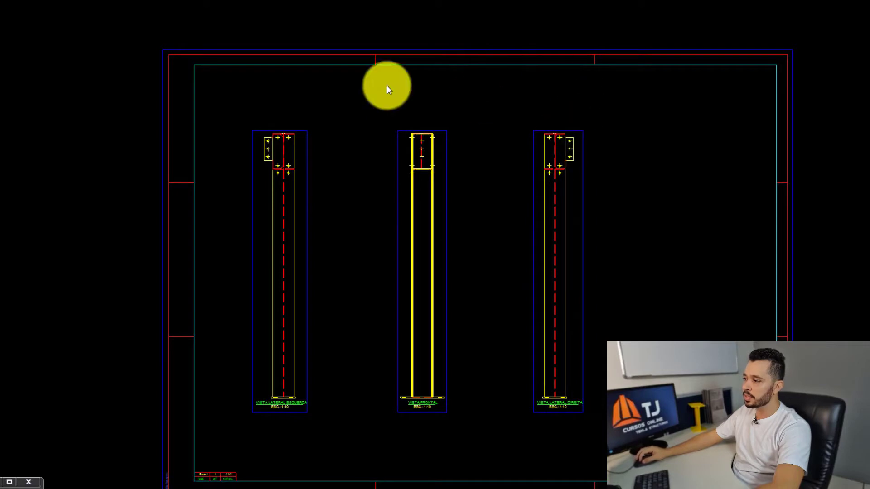
Compare the plates and bolt holes at the column head in the two side views with those in the front view.
scroll(295, 143, "up", 6)
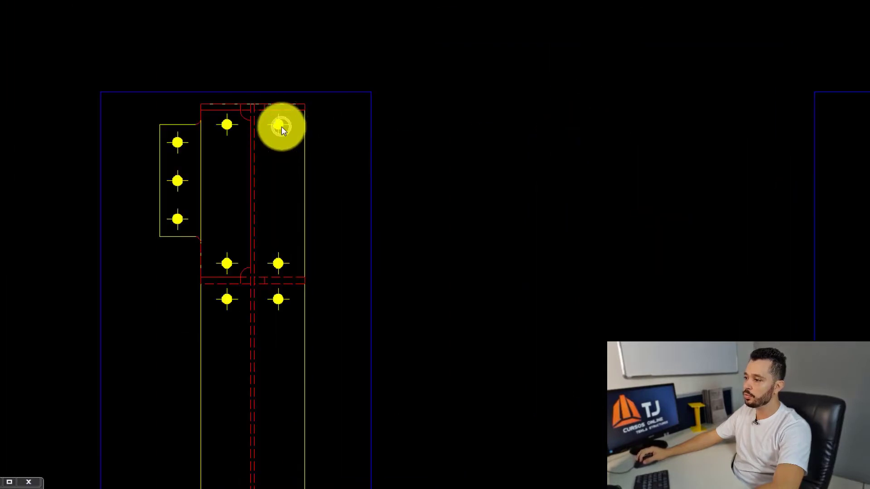
scroll(281, 126, "down", 4)
scroll(771, 128, "up", 5)
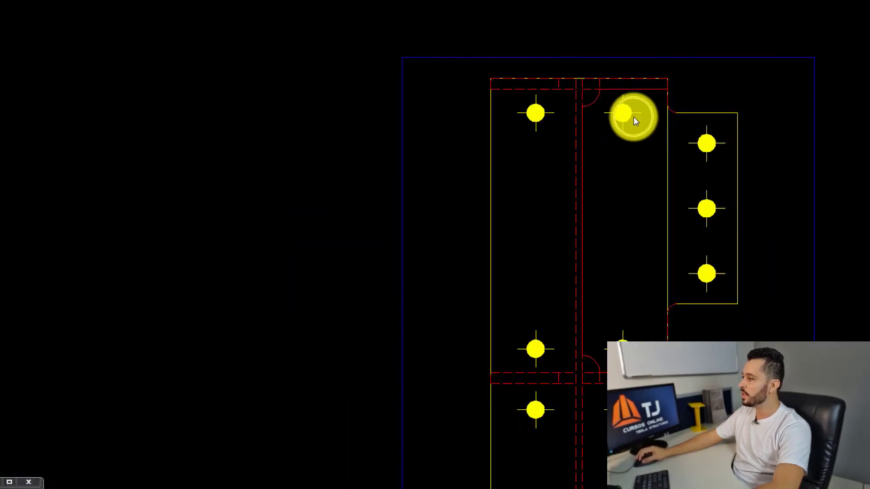
scroll(629, 110, "down", 3)
scroll(629, 110, "down", 3)
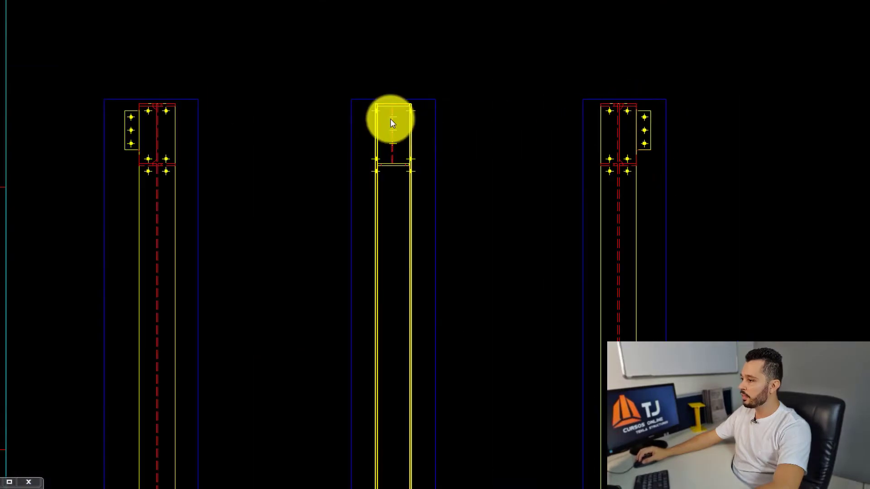
scroll(391, 119, "up", 5)
left_click(302, 80)
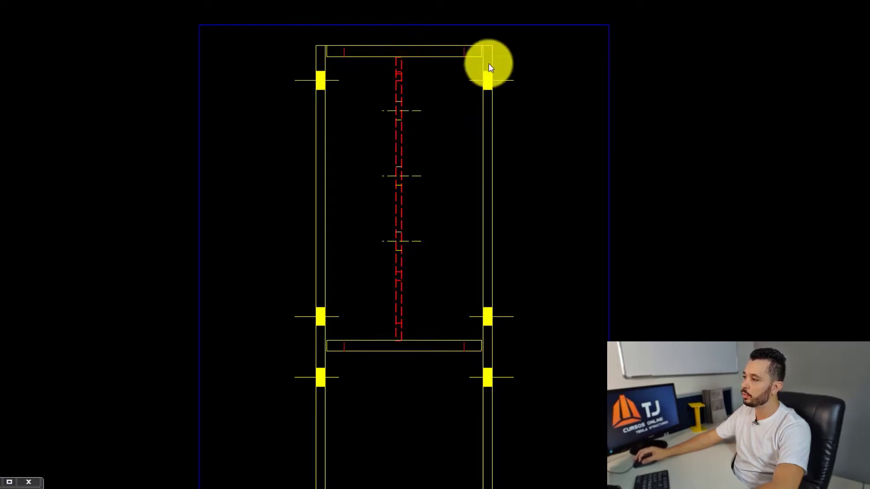
scroll(493, 86, "down", 3)
scroll(170, 91, "up", 4)
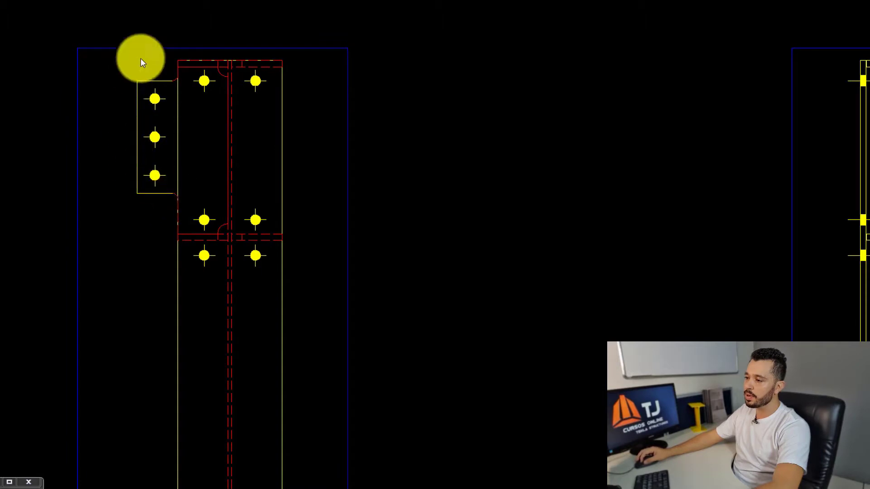
Hide the protruding three-hole connection plate at the column head in both side views.
left_click(149, 81)
scroll(154, 86, "down", 4)
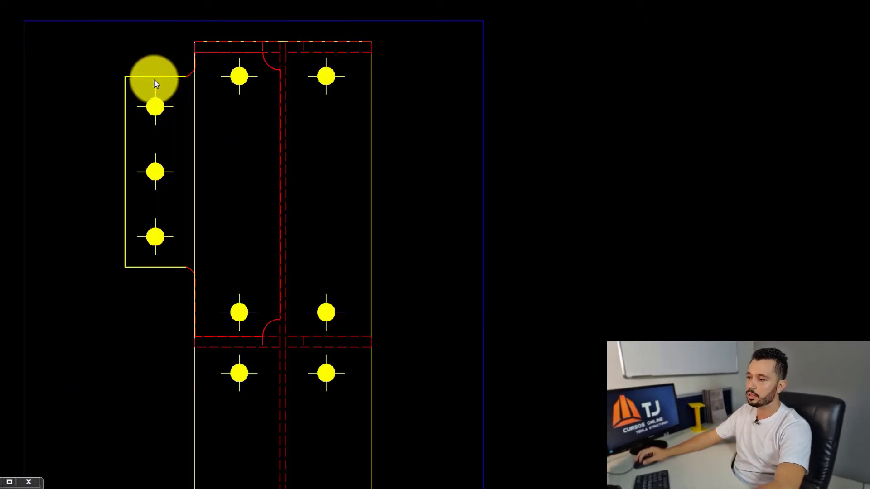
scroll(496, 93, "up", 4)
scroll(636, 69, "down", 4)
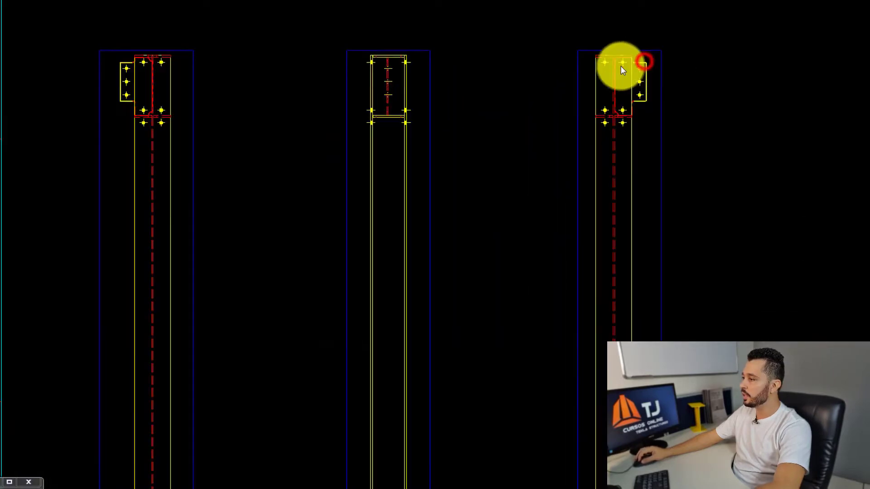
right_click(515, 59)
left_click(614, 147)
left_click(705, 144)
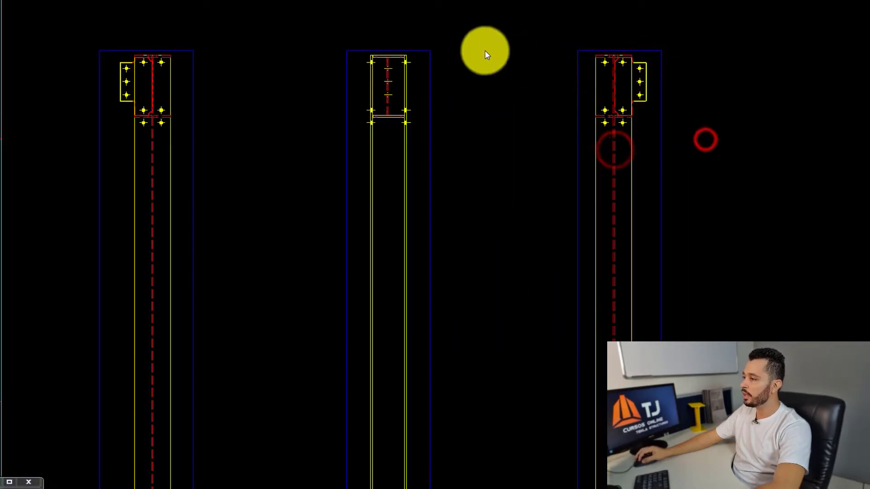
right_click(487, 70)
left_click(544, 157)
left_click(664, 159)
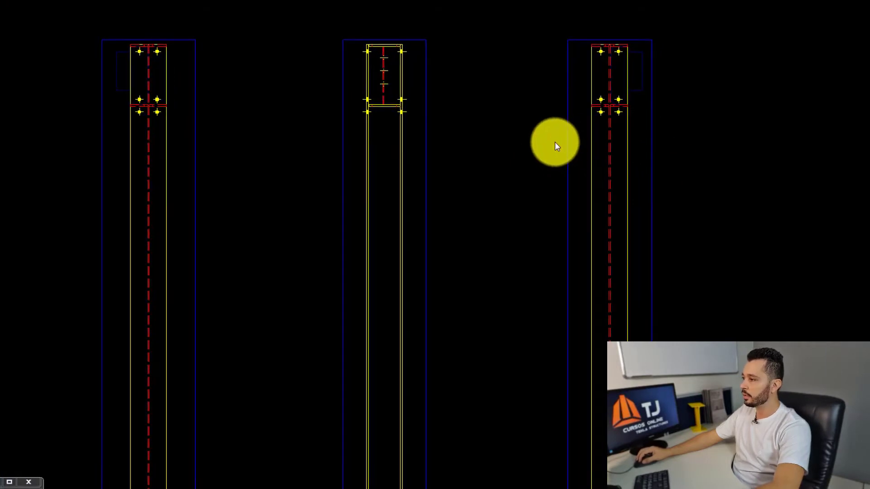
Examine the hidden lines of the horizontal plates at the column head in the side and front views.
scroll(557, 143, "down", 5)
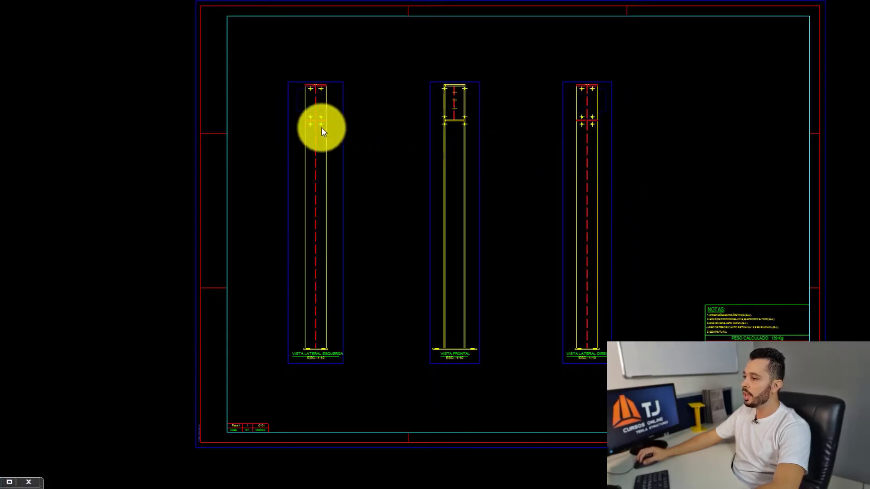
scroll(439, 128, "up", 6)
scroll(409, 80, "up", 3)
scroll(405, 87, "down", 5)
scroll(399, 100, "down", 3)
scroll(403, 33, "up", 8)
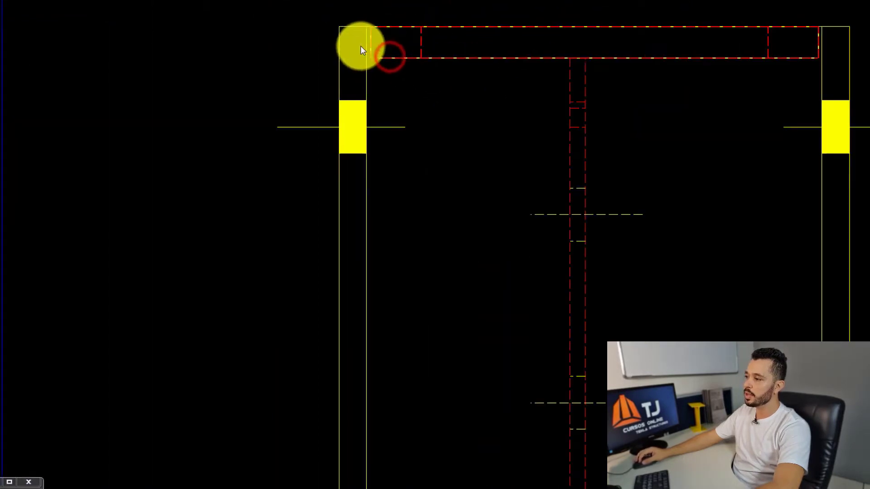
scroll(349, 91, "down", 5)
scroll(157, 81, "up", 7)
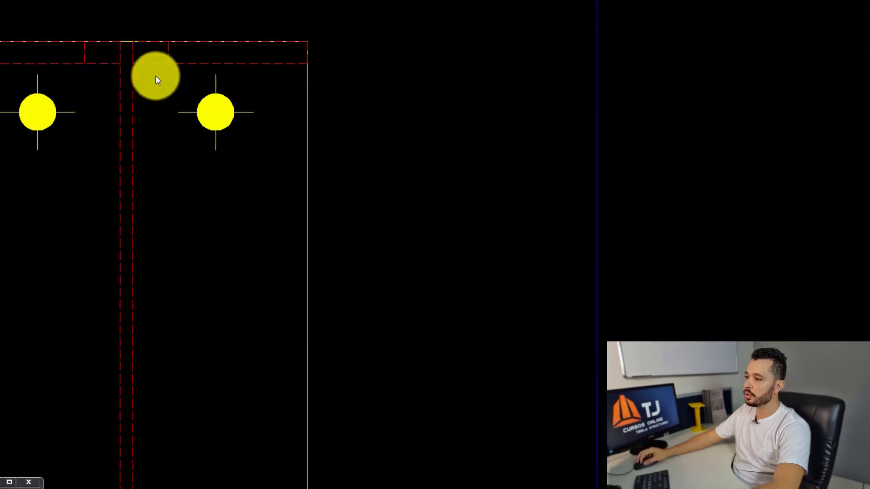
scroll(156, 82, "down", 2)
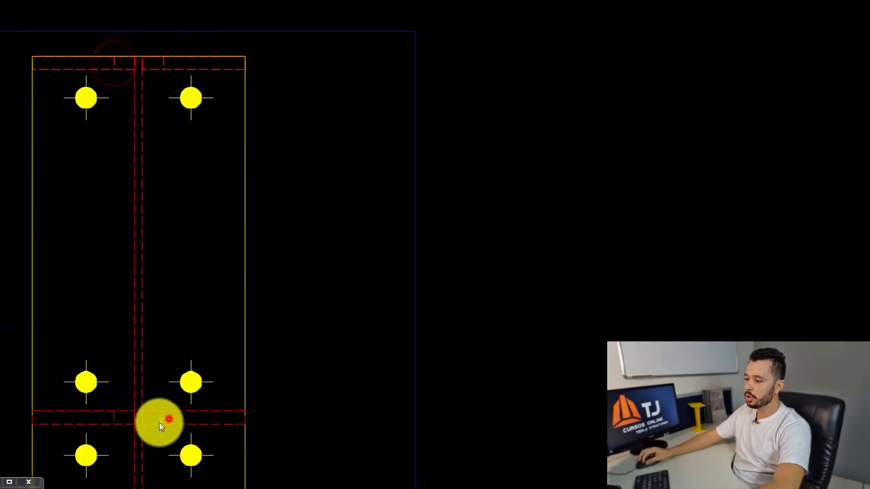
scroll(252, 167, "down", 6)
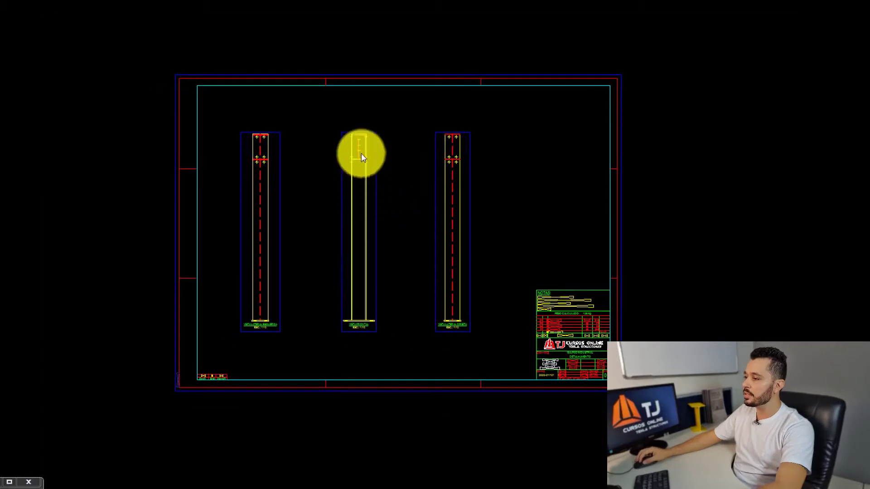
Review how the left, front and right views are arranged on the sheet.
scroll(361, 156, "up", 3)
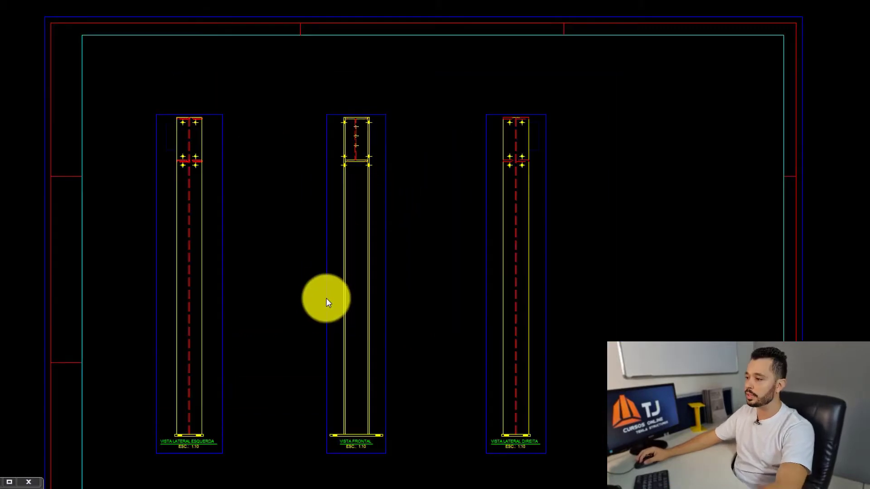
scroll(334, 291, "down", 1)
scroll(335, 291, "down", 3)
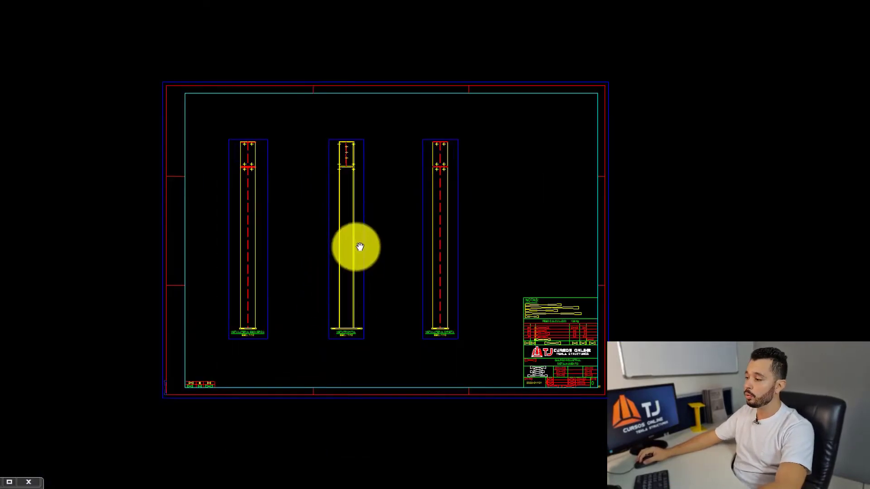
middle_click_drag(360, 257, 361, 251)
left_click_drag(327, 44, 367, 433)
scroll(228, 163, "up", 2)
mouse_move(173, 183)
left_mouse_down()
mouse_move(432, 278)
mouse_move(788, 269)
mouse_move(785, 239)
left_mouse_up()
middle_click_drag(476, 258, 414, 241)
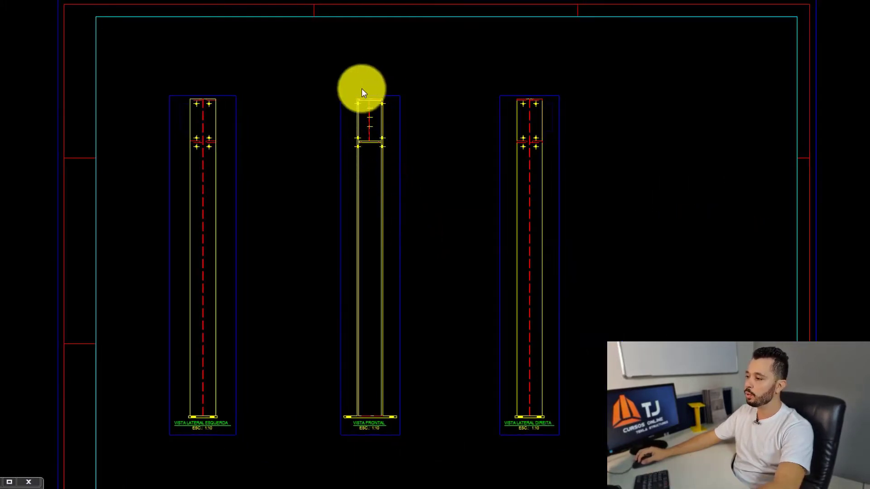
middle_click_drag(343, 217, 315, 209)
scroll(336, 177, "down", 4)
Inspect the material list and title block of the drawing sheet, including the social media and revision fields.
scroll(346, 344, "up", 10)
scroll(354, 344, "down", 2)
scroll(354, 341, "down", 4)
scroll(398, 249, "down", 4)
scroll(559, 326, "up", 4)
scroll(567, 332, "up", 5)
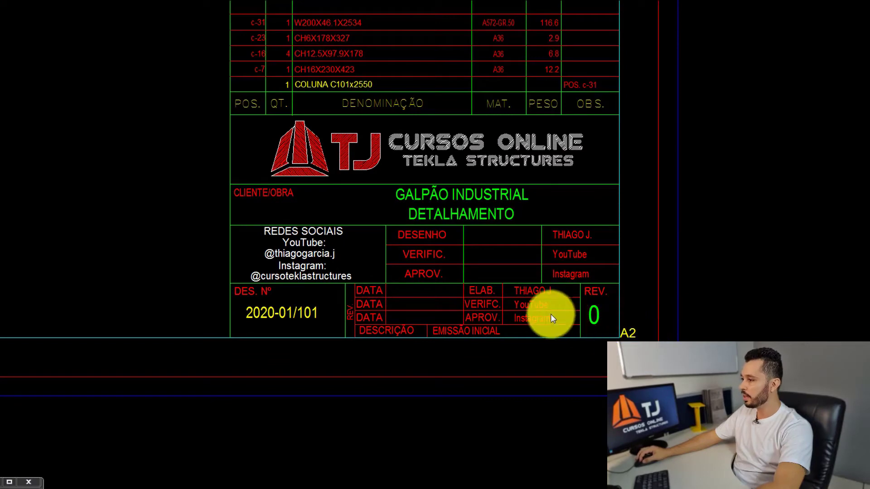
scroll(460, 244, "up", 3)
middle_click_drag(264, 282, 325, 273)
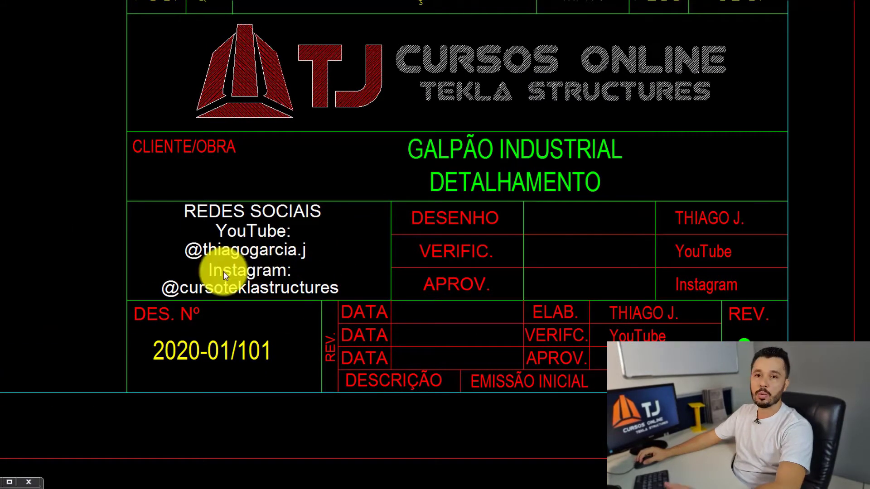
middle_click_drag(232, 275, 281, 279)
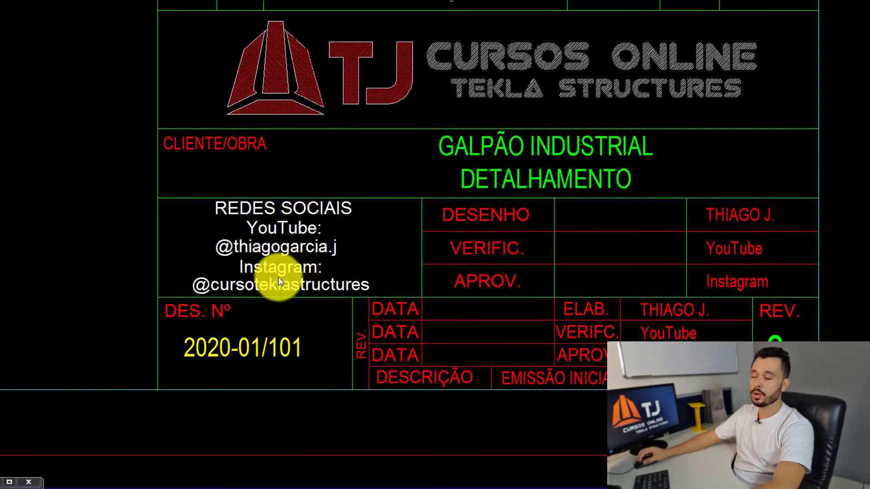
mouse_move(278, 276)
middle_mouse_down()
mouse_move(320, 272)
mouse_move(308, 267)
mouse_move(277, 268)
mouse_move(362, 290)
mouse_move(358, 260)
mouse_move(423, 272)
middle_mouse_up()
scroll(355, 256, "down", 4)
scroll(423, 272, "down", 5)
middle_click_drag(362, 252, 396, 295)
scroll(343, 267, "down", 3)
mouse_move(282, 233)
middle_mouse_down()
mouse_move(281, 241)
mouse_move(301, 241)
middle_mouse_up()
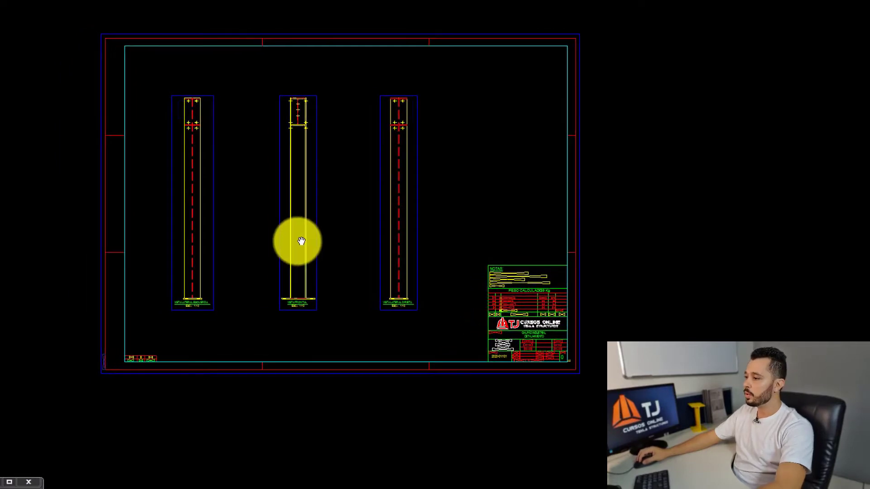
Dimension the column's overall length in the front view, from base to head, placing the dimension line left of the column.
scroll(300, 297, "up", 5)
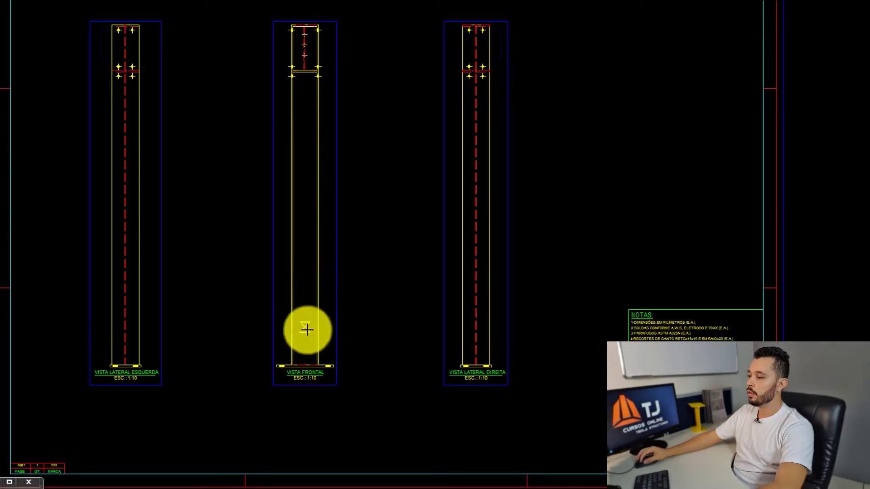
scroll(272, 372, "up", 8)
scroll(301, 347, "down", 8)
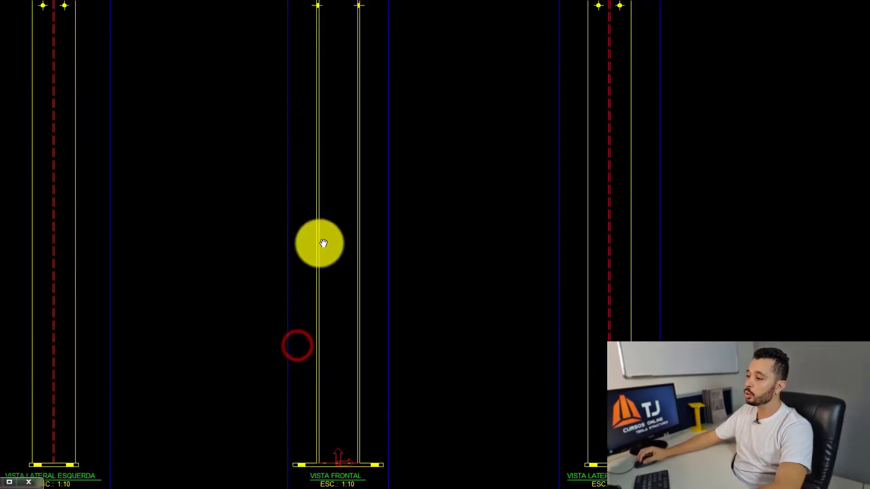
scroll(326, 70, "up", 6)
scroll(311, 65, "down", 5)
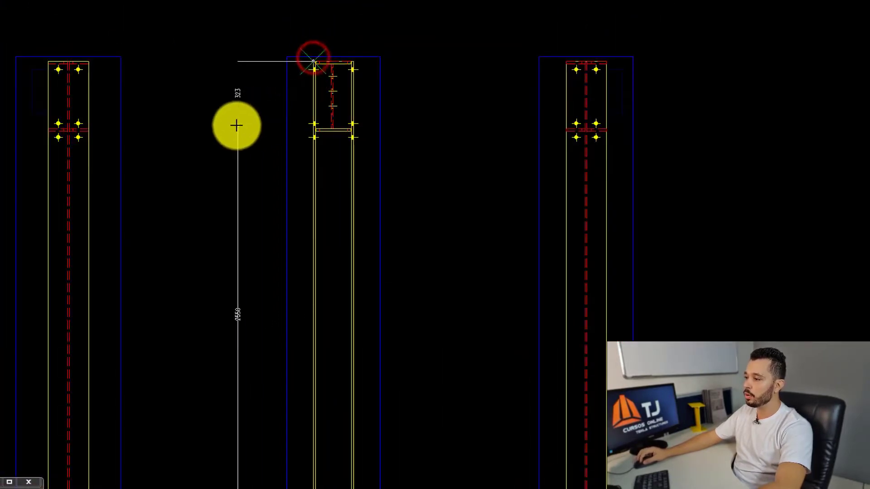
scroll(240, 115, "up", 8)
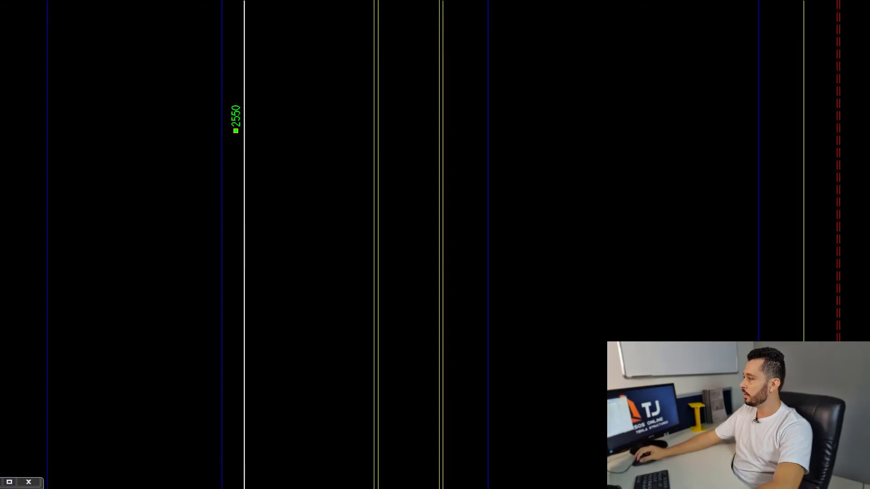
Change the overall length dimension in the front view to a red dimension line with yellow text.
scroll(338, 204, "down", 5)
scroll(267, 121, "up", 6)
scroll(268, 121, "up", 3)
scroll(243, 102, "down", 3)
scroll(262, 117, "up", 3)
scroll(238, 102, "down", 4)
scroll(252, 118, "up", 2)
scroll(276, 173, "down", 5)
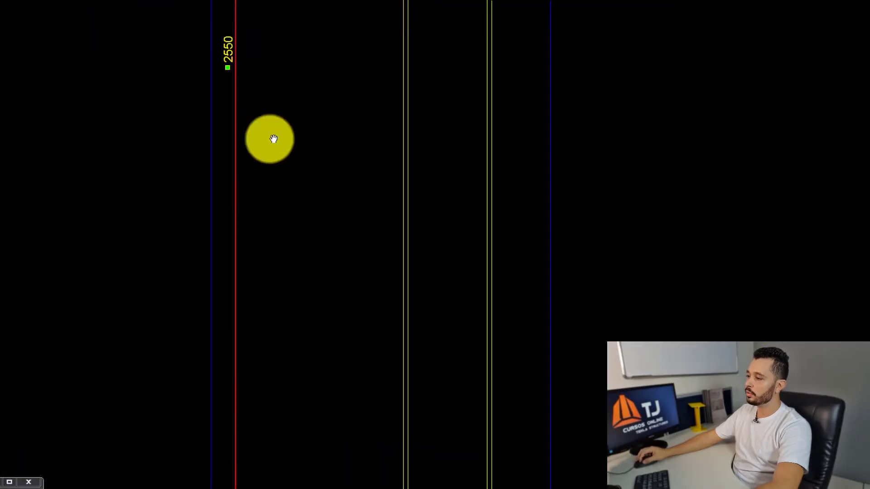
Dimension the column's length in the front view, from the base plate's top face to the column head.
scroll(326, 317, "up", 1)
scroll(332, 379, "down", 5)
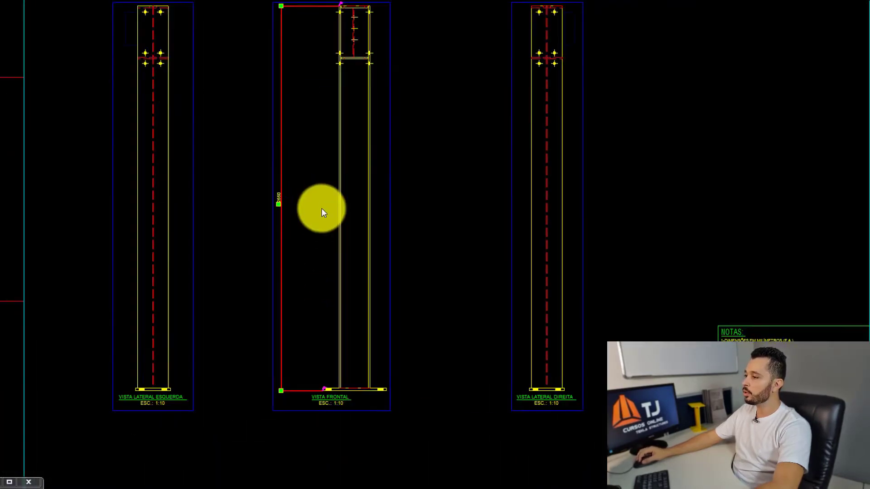
scroll(330, 300, "up", 6)
scroll(290, 317, "up", 2)
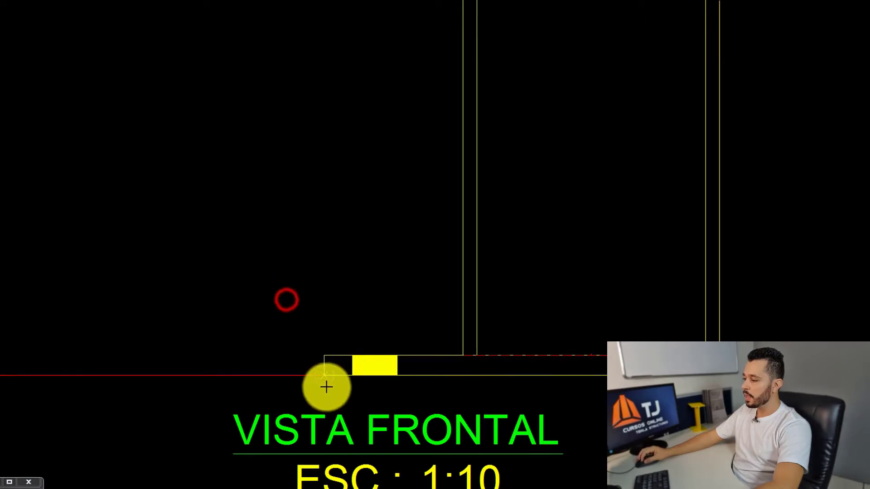
scroll(326, 352, "down", 8)
middle_click_drag(375, 251, 358, 441)
scroll(358, 76, "up", 5)
left_click(373, 56)
scroll(374, 56, "down", 5)
middle_click(325, 154)
scroll(302, 355, "up", 4)
Move the new length dimension line closer to the overall dimension, on its column side.
key("Escape")
left_click(400, 177)
scroll(361, 162, "up", 2)
left_click_drag(361, 168, 331, 177)
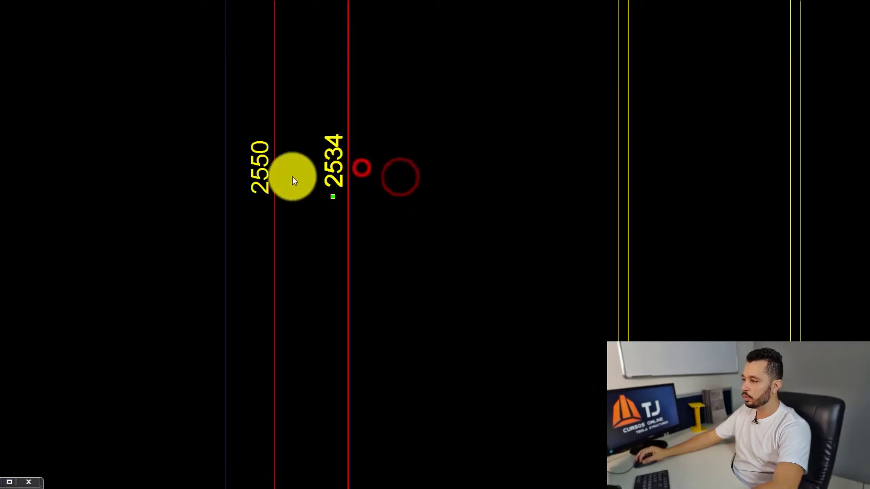
Extend the inner length dimension in the front view to include the base plate's thickness.
scroll(272, 161, "down", 7)
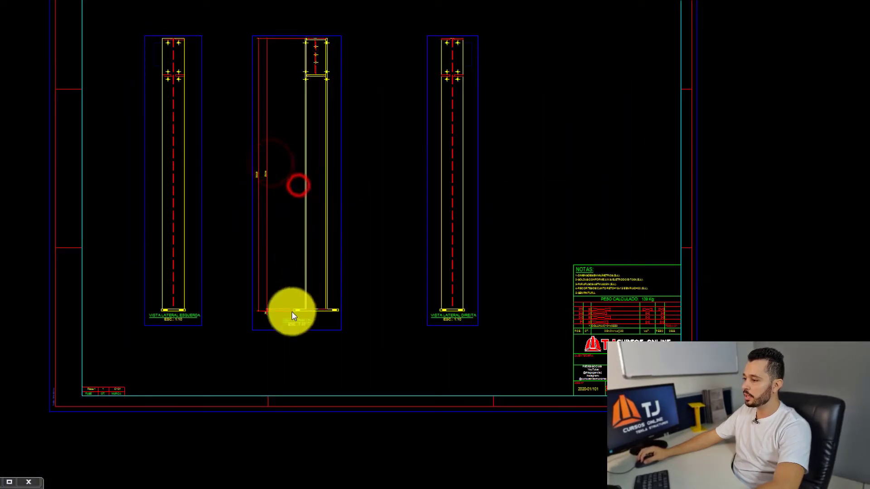
scroll(313, 67, "up", 6)
left_click(347, 105)
scroll(347, 105, "down", 4)
middle_click_drag(345, 431, 342, 226)
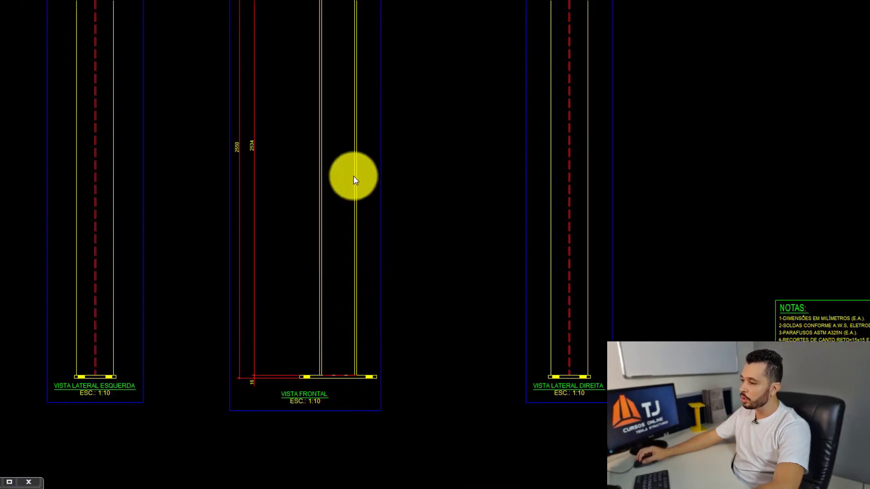
Begin a vertical dimension chain in the front view at the base plate's top face and include the lower stiffener plate's underside.
middle_click_drag(351, 153, 334, 300)
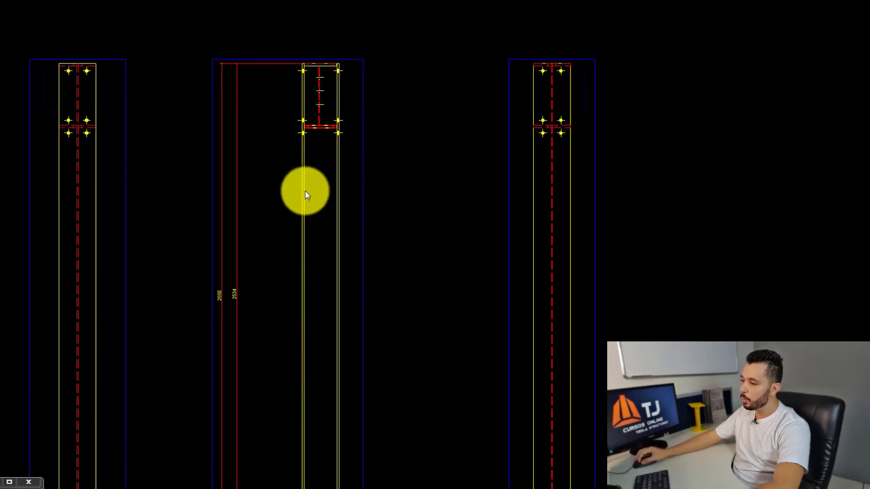
middle_click_drag(293, 345, 309, 150)
key("g")
scroll(298, 334, "up", 6)
left_click(294, 309)
scroll(294, 309, "down", 6)
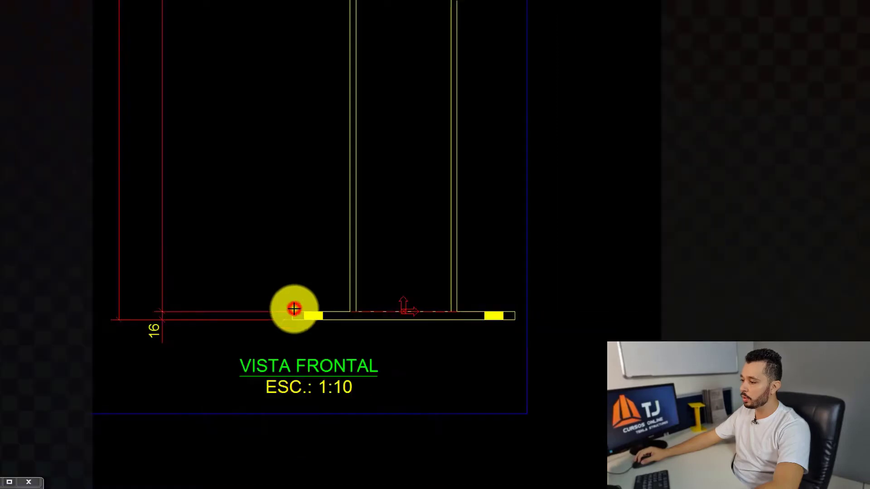
scroll(304, 307, "up", 8)
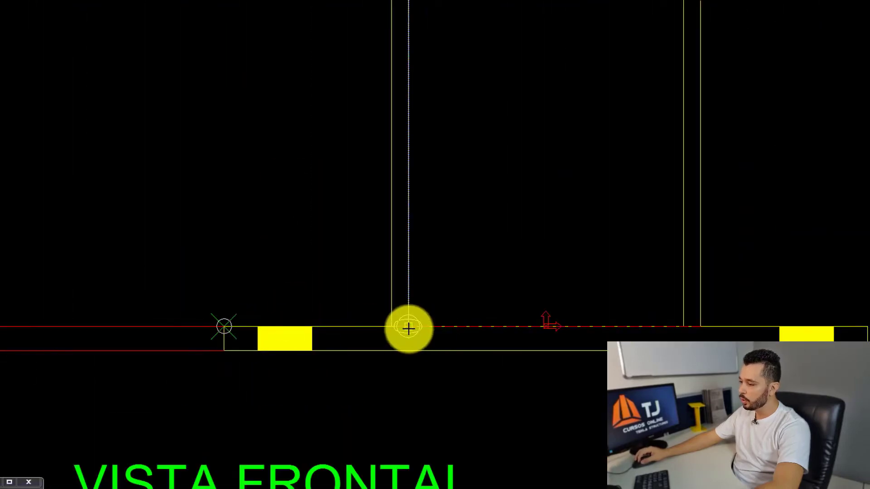
scroll(407, 329, "down", 7)
middle_click_drag(369, 87, 385, 301)
middle_click_drag(376, 34, 349, 268)
scroll(400, 151, "up", 8)
scroll(389, 175, "up", 2)
scroll(388, 174, "down", 8)
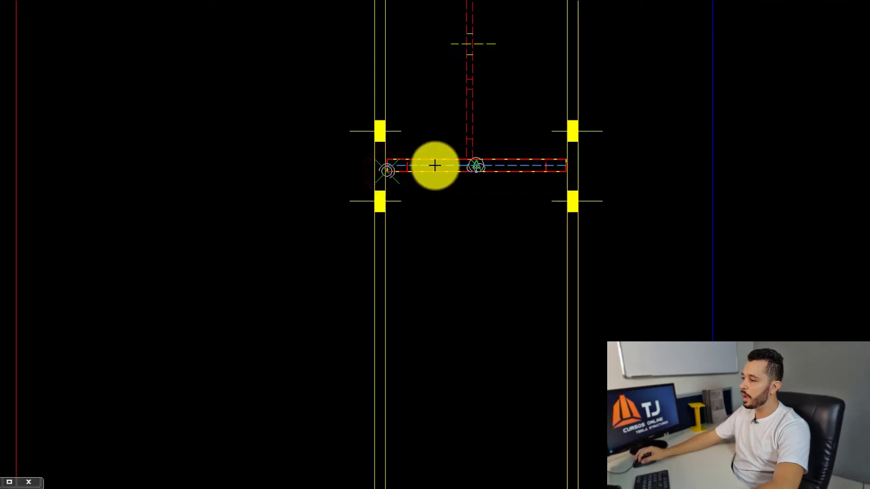
scroll(371, 182, "up", 4)
scroll(408, 162, "down", 3)
scroll(399, 154, "down", 6)
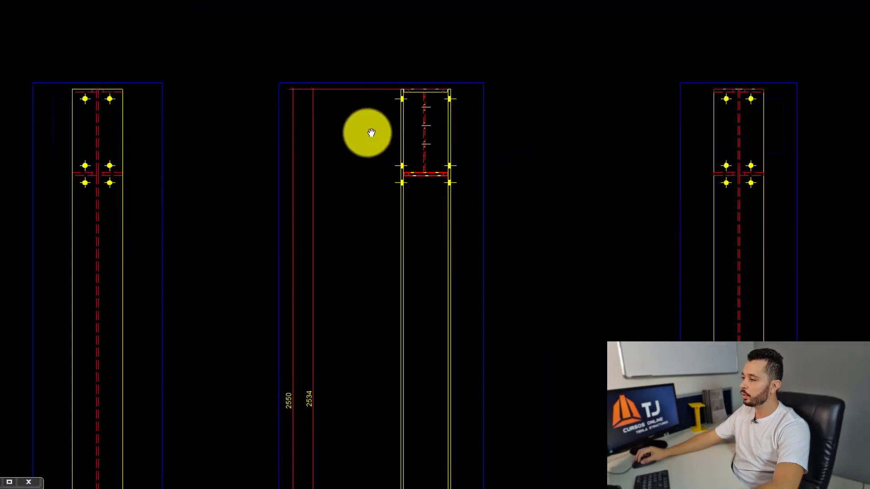
Complete the vertical dimension chain at the column head and place its line between the length dimensions and the column.
scroll(362, 135, "up", 4)
scroll(441, 127, "up", 6)
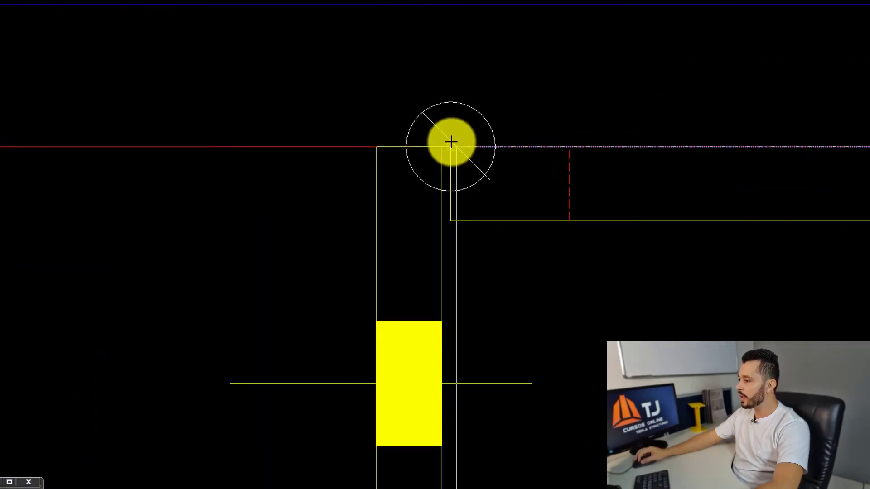
scroll(450, 143, "down", 3)
scroll(450, 144, "up", 3)
scroll(466, 141, "down", 3)
middle_click_drag(606, 140, 465, 141)
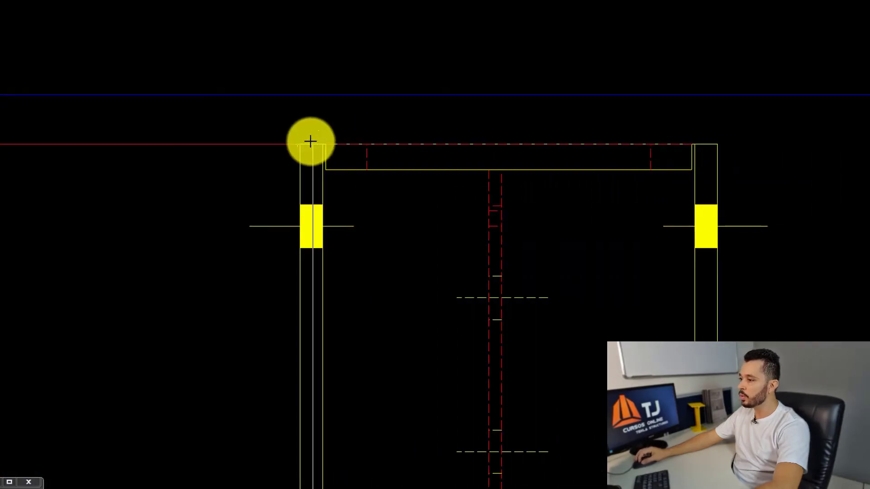
left_click(295, 145)
scroll(297, 144, "down", 4)
middle_click(201, 188)
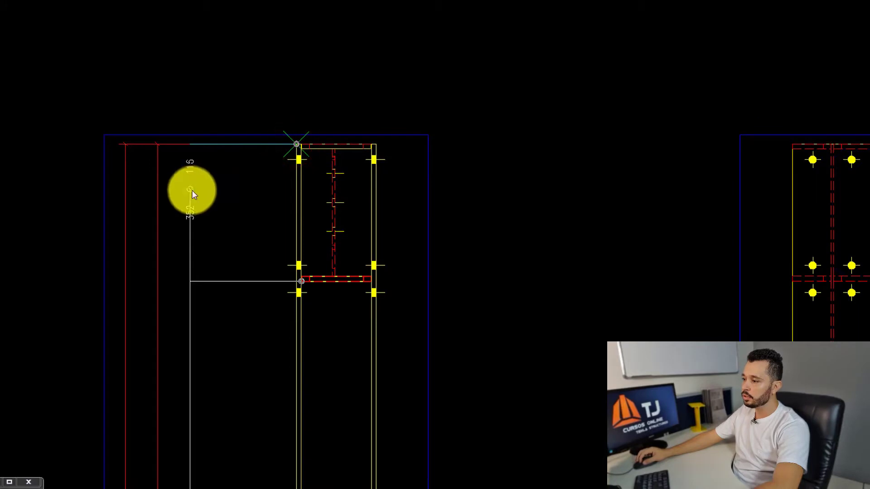
left_click(190, 189)
middle_click_drag(195, 221, 230, 178)
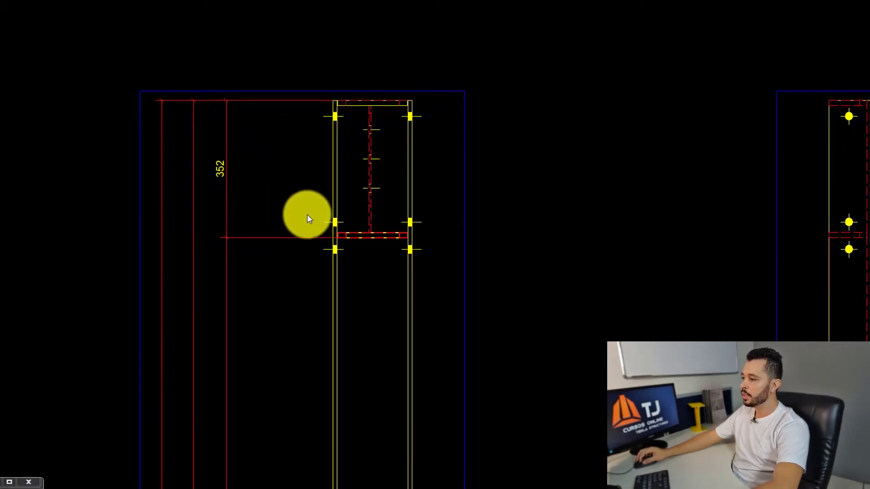
Examine the lower stiffener plate and the flange bolt holes around it in the front view.
scroll(308, 213, "down", 5)
mouse_move(313, 266)
middle_mouse_down()
mouse_move(315, 151)
mouse_move(322, 139)
mouse_move(327, 182)
middle_mouse_up()
scroll(316, 145, "up", 5)
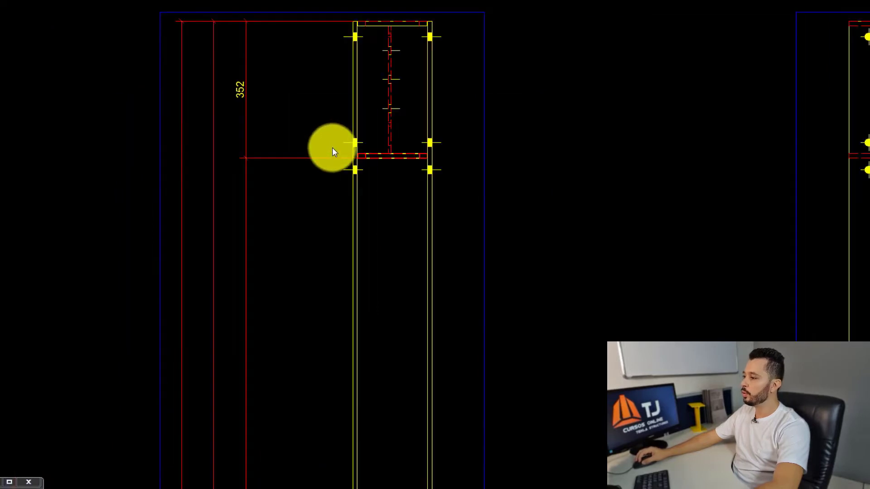
left_click(341, 153)
left_click(444, 142)
left_click(445, 169)
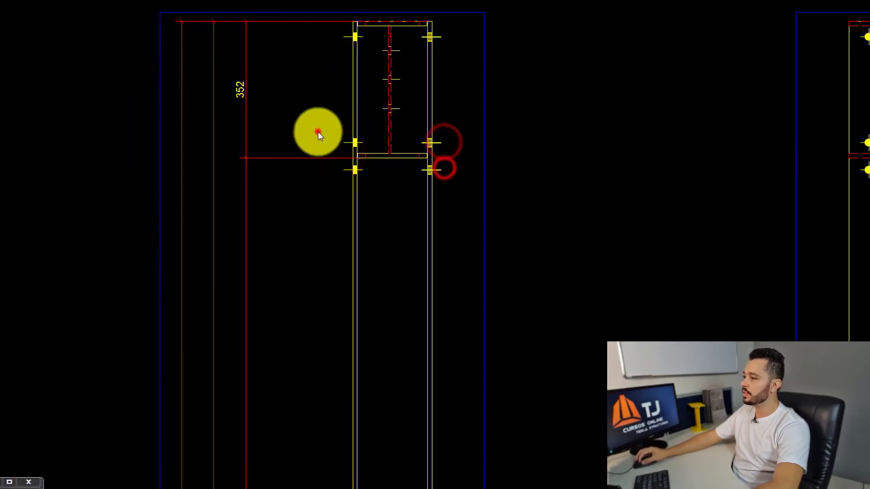
left_click(318, 131)
scroll(352, 148, "down", 3)
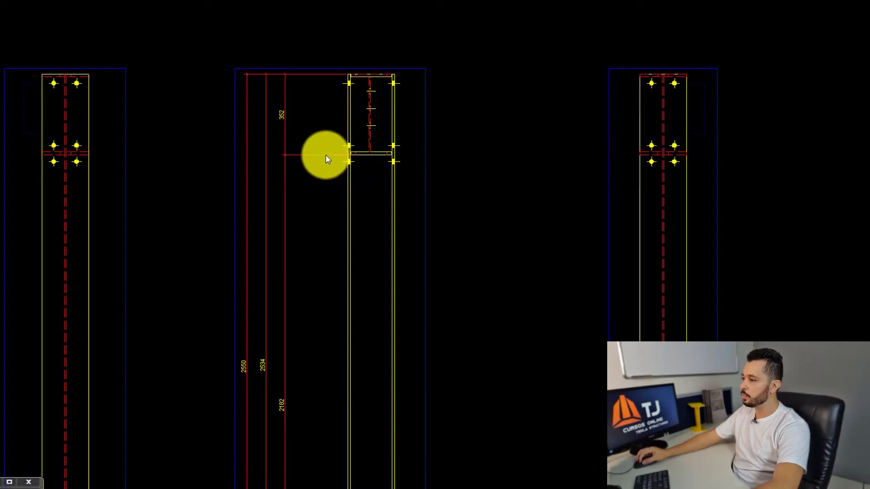
Dimension the two flange bolt holes above and below the lower stiffener plate from the plate's underside, left of the column.
scroll(326, 156, "up", 3)
scroll(371, 133, "up", 2)
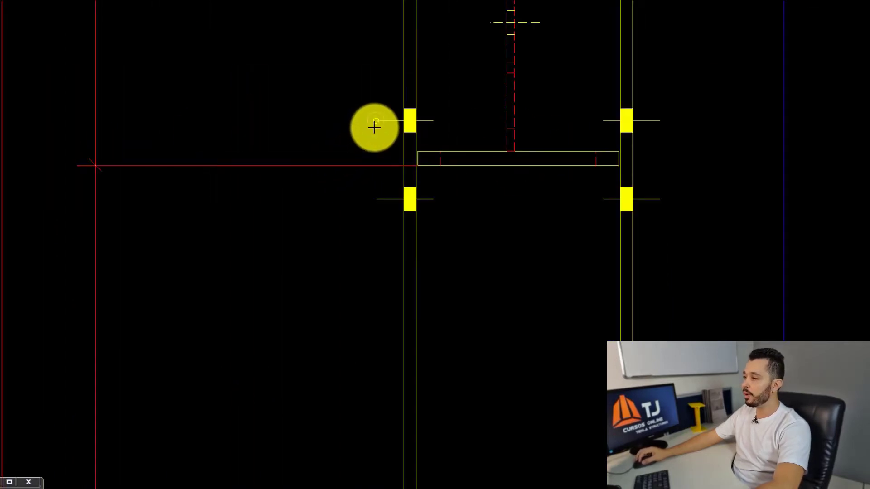
left_click(374, 128)
left_click(375, 213)
left_click(374, 120)
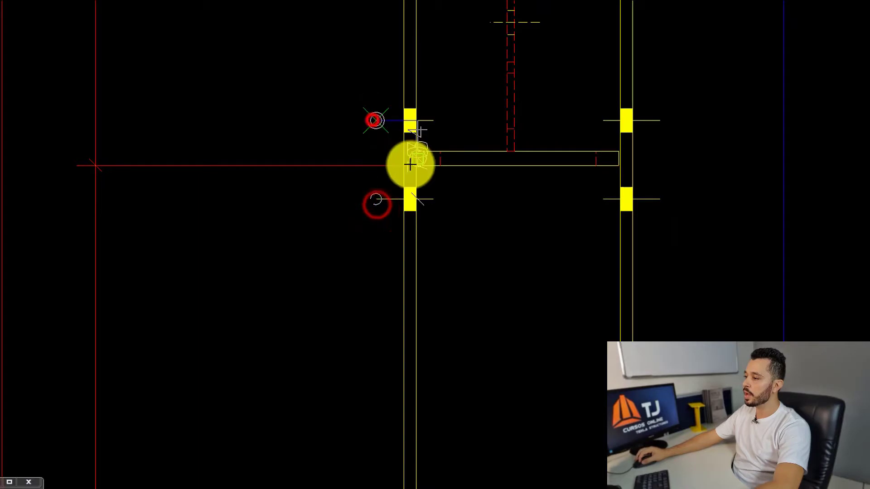
scroll(410, 161, "up", 4)
left_click(433, 167)
scroll(432, 167, "down", 5)
middle_click(301, 110)
scroll(403, 140, "up", 2)
scroll(453, 190, "up", 4)
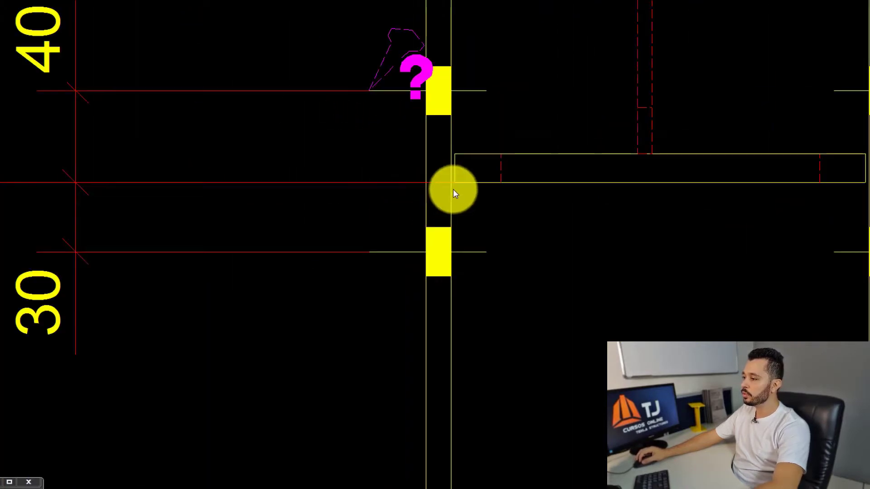
Dimension the uppermost flange bolt hole from the column head, in line with the lower bolt hole dimensions.
scroll(371, 188, "down", 6)
middle_click_drag(338, 155, 348, 208)
left_click(358, 194)
scroll(377, 157, "up", 3)
scroll(398, 145, "down", 1)
left_click(414, 142)
scroll(413, 142, "down", 3)
middle_click(343, 251)
scroll(358, 182, "down", 2)
middle_click_drag(362, 261, 356, 168)
scroll(355, 168, "down", 2)
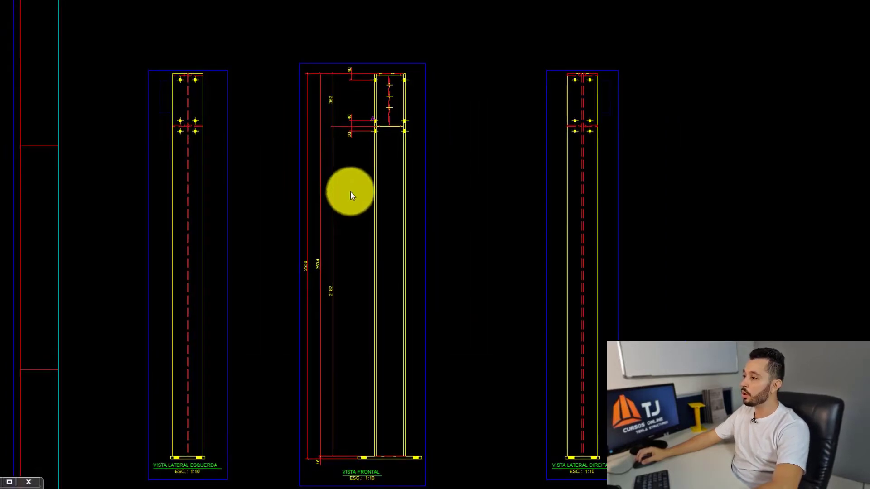
Turn on the axes of the column profile in the front, left and right views.
middle_click_drag(378, 339, 342, 254)
double_click(338, 249)
left_click(469, 309)
left_click(525, 405)
left_click(542, 131)
left_click(149, 129)
left_click(551, 406)
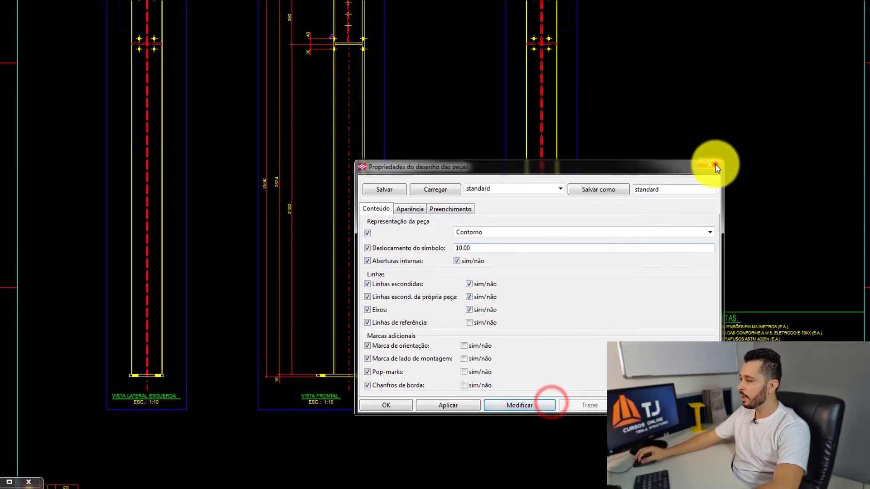
left_click(709, 164)
left_click(351, 238)
double_click(350, 237)
left_click_drag(501, 171, 869, 199)
Dimension the column profile's depth across its outer flange faces, placing the line below the base plate in the front view.
scroll(363, 344, "up", 8)
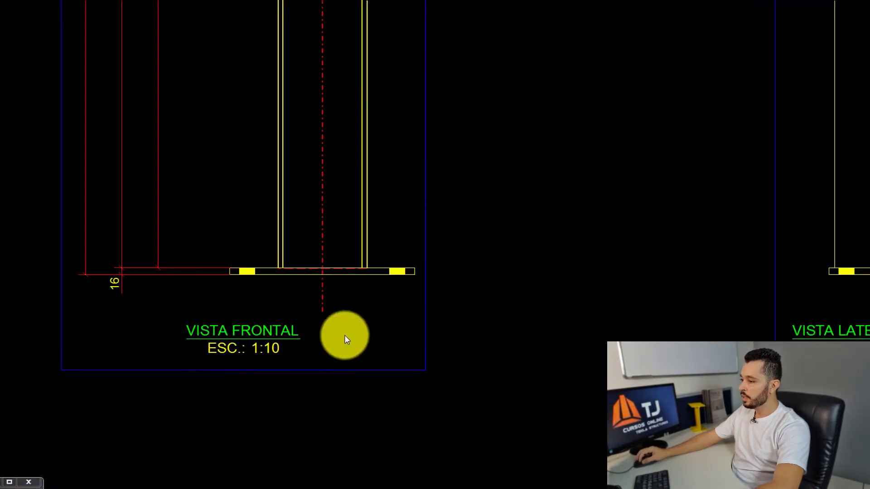
left_click(214, 216)
left_click(482, 216)
scroll(483, 216, "down", 2)
middle_click_drag(440, 304, 433, 212)
left_click(445, 267)
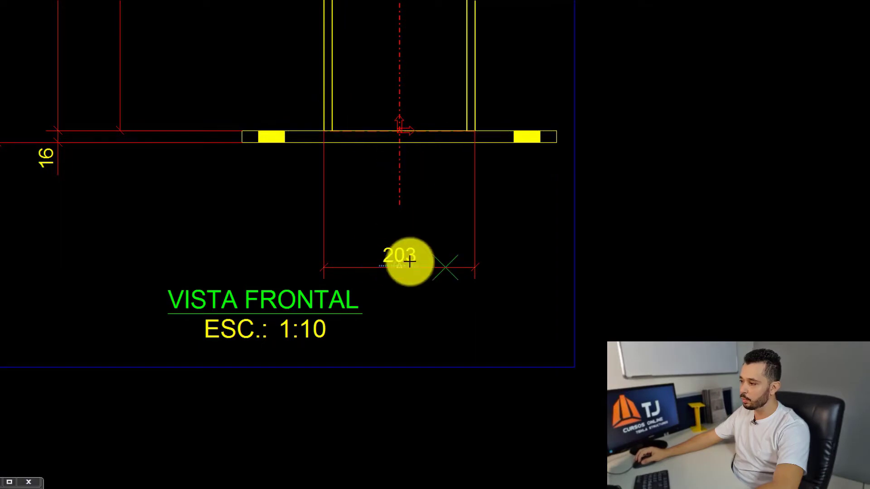
Dimension the distances from the column's axis to both outer flange faces, placing the line above the profile depth dimension.
middle_click_drag(453, 169, 406, 184)
left_click(428, 146)
left_click(361, 210)
left_click(273, 147)
middle_click(349, 256)
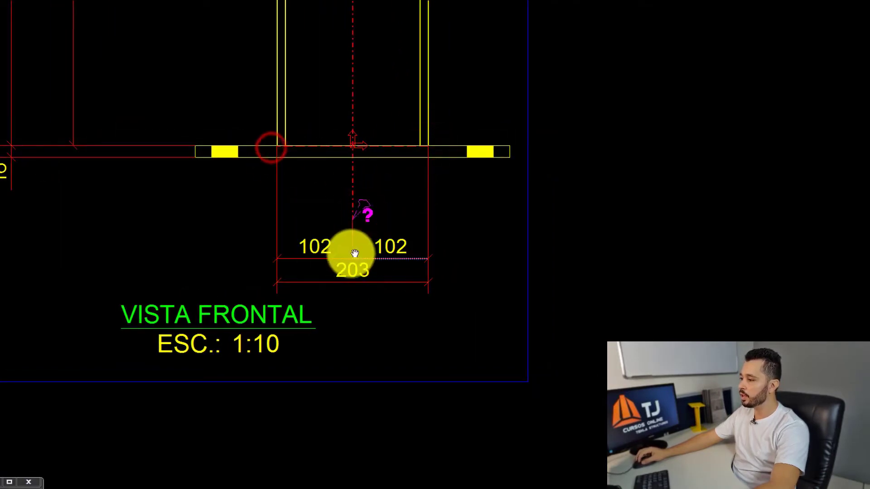
Space the two horizontal dimension lines apart below the base plate, keeping the half-depth dimensions above the profile depth.
left_click(355, 264)
left_click_drag(371, 272, 383, 300)
left_click(396, 239)
left_click_drag(407, 251, 406, 221)
left_click(459, 222)
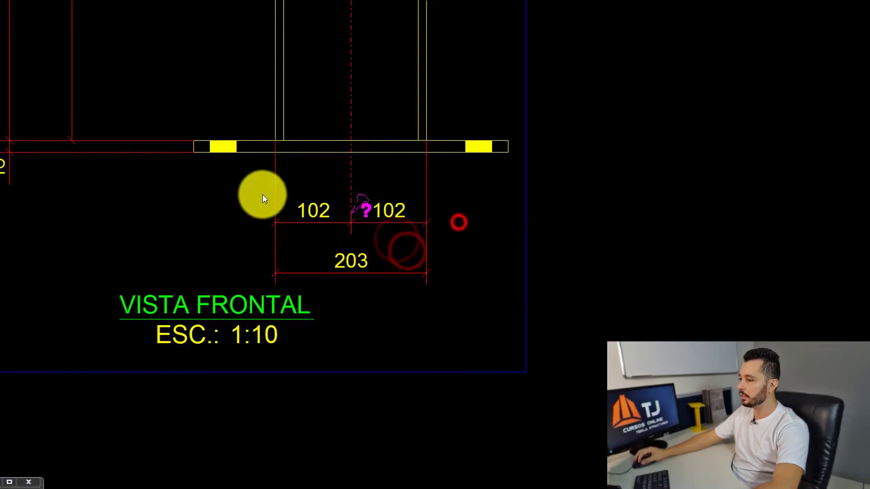
Add the centres of both base plate bolt holes as points to the profile depth dimension.
left_click(357, 268)
right_click(358, 267)
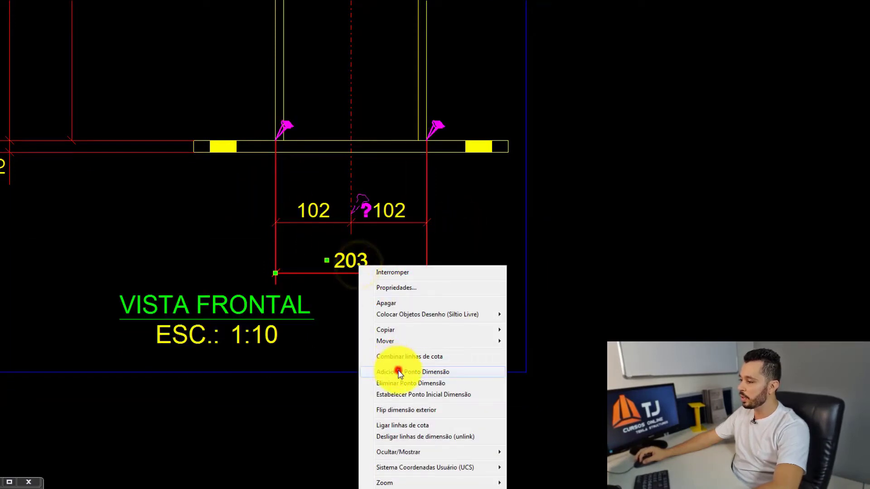
left_click(397, 370)
left_click(226, 152)
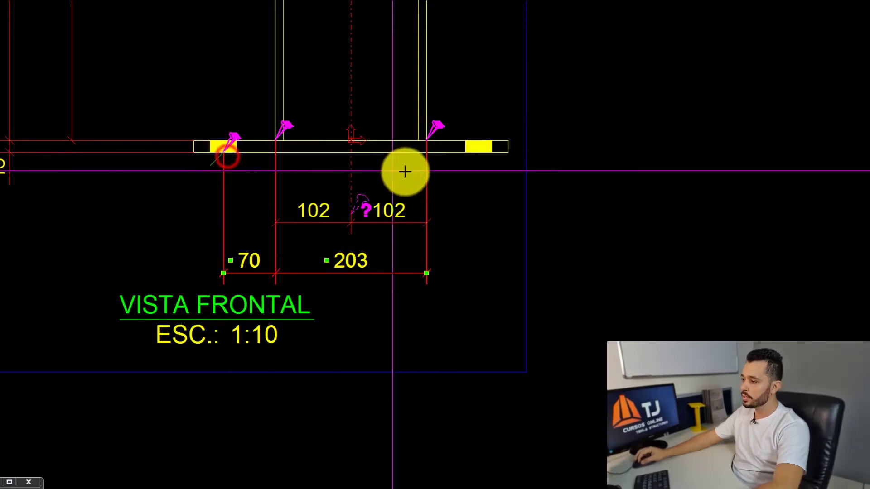
left_click(480, 156)
scroll(488, 153, "up", 5)
scroll(438, 129, "down", 3)
left_click_drag(416, 150, 415, 159)
Centre the front view's title and scale label under the column.
scroll(430, 217, "down", 5)
left_click(307, 314)
scroll(302, 317, "up", 3)
left_click(287, 299)
left_click_drag(412, 330, 437, 330)
left_click_drag(431, 330, 406, 331)
scroll(424, 286, "down", 2)
scroll(384, 274, "up", 1)
left_click(384, 274)
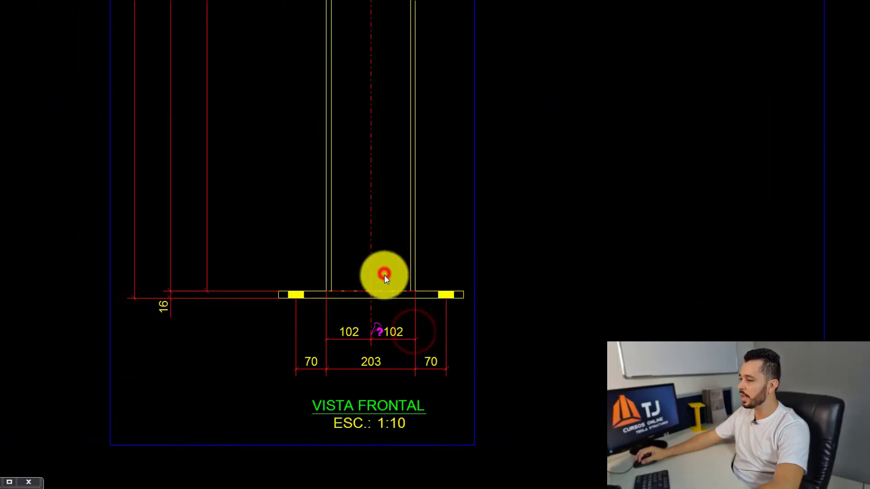
Add part marks to the column profile and base plate in the front view, placing the base plate's mark below its left end.
scroll(384, 273, "down", 5)
scroll(382, 71, "up", 3)
scroll(388, 74, "down", 3)
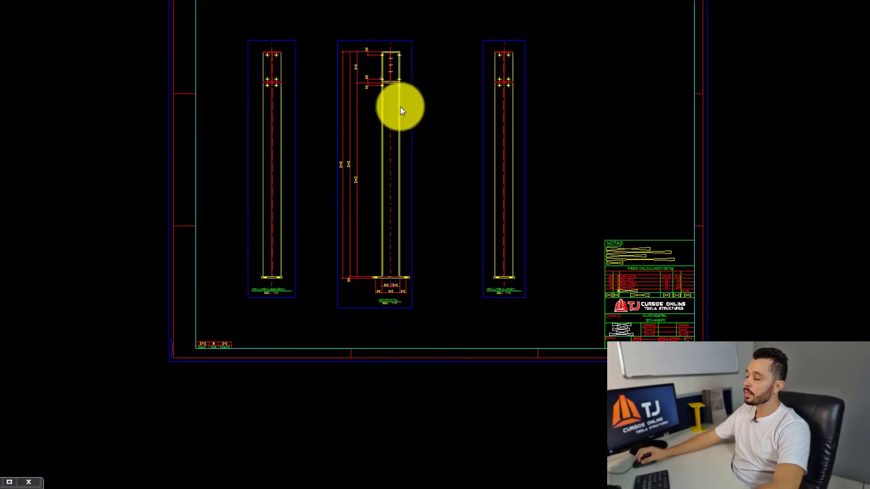
scroll(391, 250, "up", 6)
left_click(410, 204)
mouse_move(396, 238)
middle_mouse_down()
mouse_move(428, 215)
mouse_move(541, 176)
middle_mouse_up()
left_click(263, 270)
mouse_move(247, 270)
left_mouse_down()
mouse_move(178, 278)
mouse_move(185, 273)
mouse_move(212, 306)
mouse_move(193, 287)
left_mouse_up()
scroll(197, 286, "down", 5)
middle_click_drag(325, 302, 331, 450)
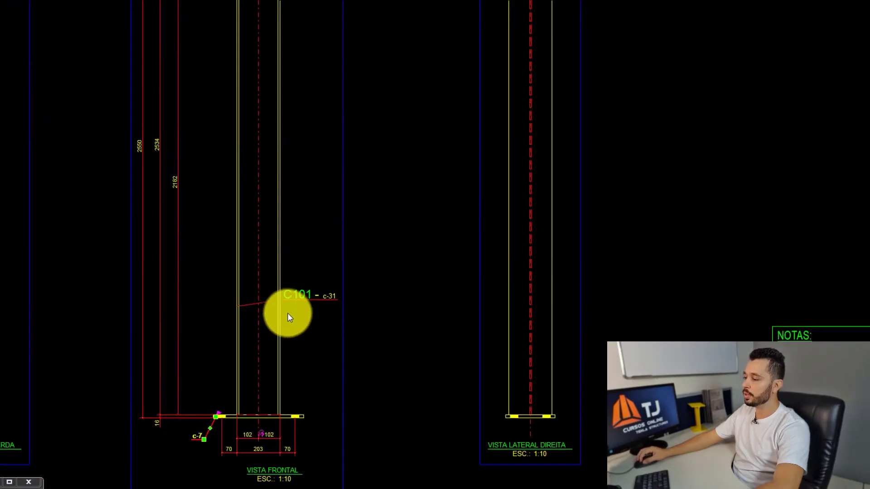
Adjust the base plate mark's position and change the column mark's content to the part position only.
scroll(213, 413, "up", 2)
middle_click_drag(212, 413, 325, 275)
left_click_drag(301, 312, 312, 294)
left_click(490, 63)
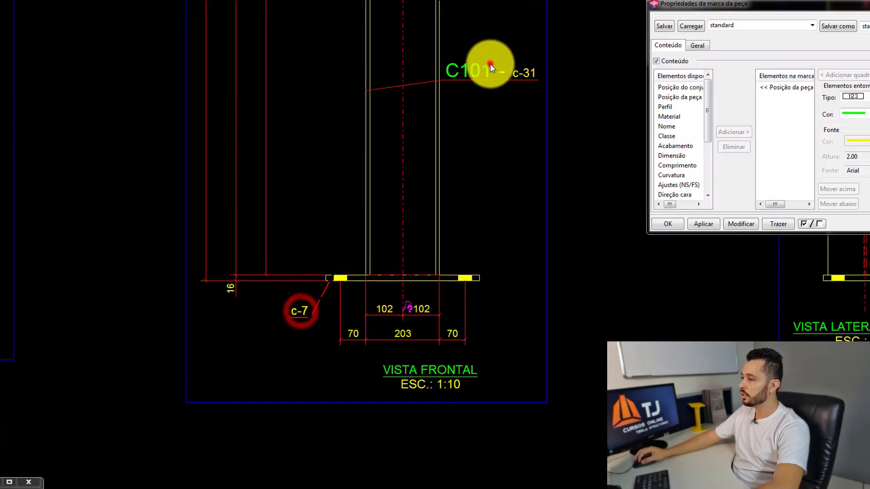
left_click(740, 223)
Move the column profile's mark to the left side of the column.
scroll(500, 79, "up", 4)
left_click(491, 69)
left_click_drag(482, 59, 30, 148)
scroll(32, 148, "down", 2)
middle_click_drag(93, 150, 205, 153)
left_click_drag(102, 143, 97, 138)
Add a part mark to the lower stiffener plate in the front view, with its text left of the column below the plate.
scroll(171, 132, "down", 3)
middle_click_drag(174, 102, 249, 272)
middle_click_drag(260, 145, 279, 281)
middle_click_drag(287, 99, 334, 159)
scroll(299, 109, "up", 3)
left_click(338, 123)
key("m")
scroll(333, 159, "up", 2)
middle_click_drag(122, 255, 289, 186)
scroll(529, 75, "up", 2)
left_click_drag(499, 66, 462, 118)
scroll(462, 119, "down", 1)
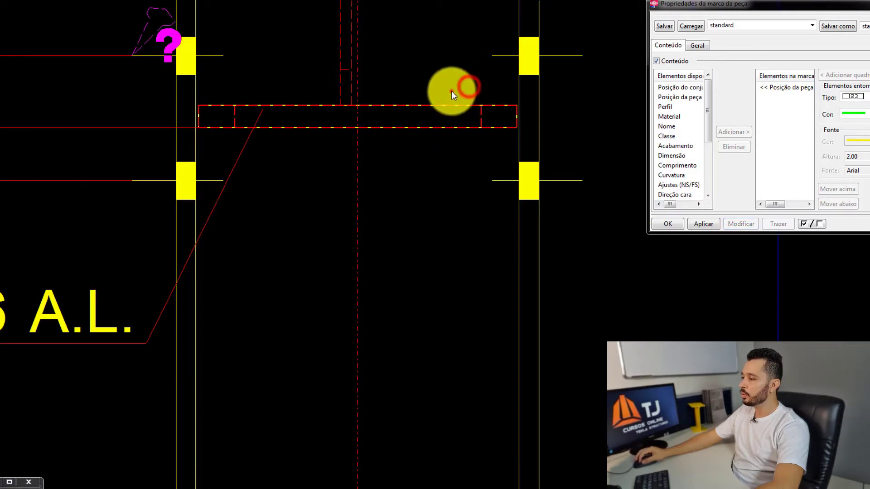
left_click_drag(447, 89, 430, 107)
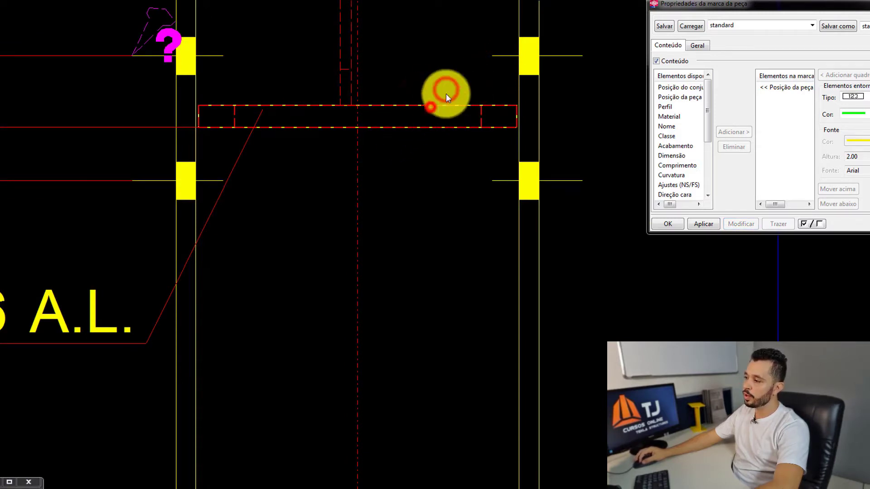
scroll(428, 107, "down", 2)
scroll(200, 229, "up", 2)
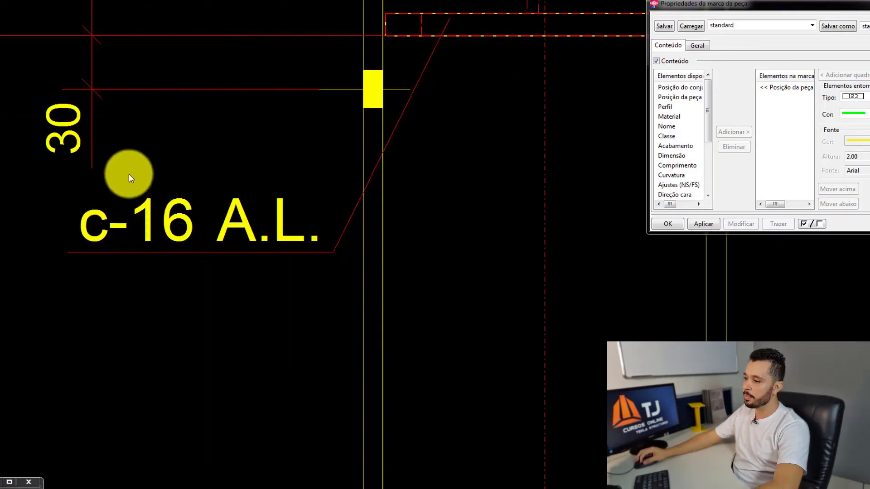
Examine the lower stiffener plates in the 3D model to check what the drawing mark refers to.
left_click_drag(202, 278, 202, 278)
left_click_drag(206, 163, 313, 259)
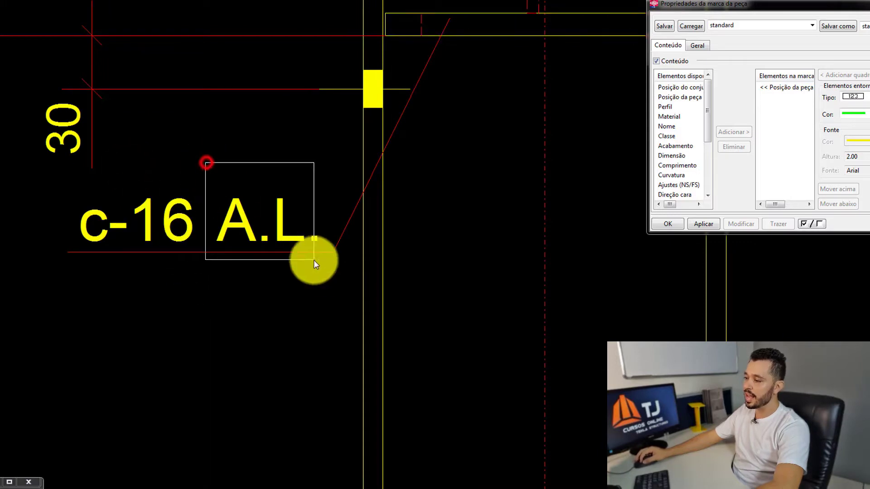
scroll(283, 203, "down", 3)
scroll(415, 159, "up", 3)
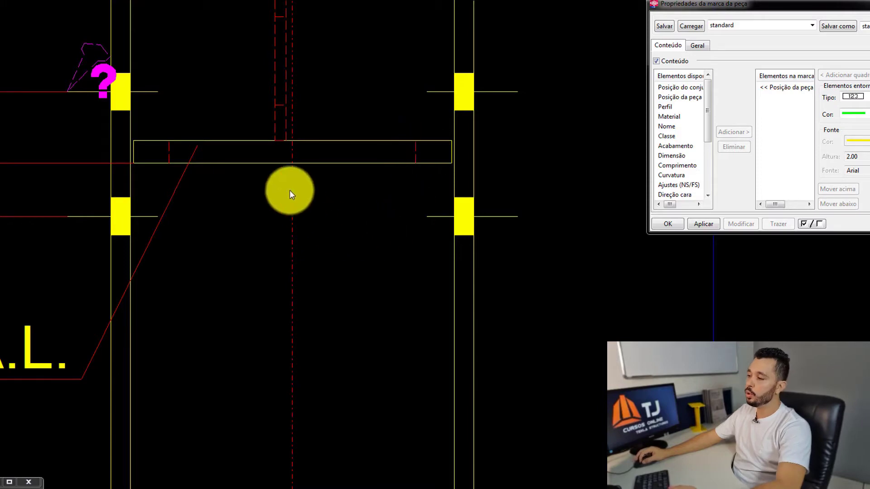
key("ctrl+Tab")
scroll(441, 145, "up", 9)
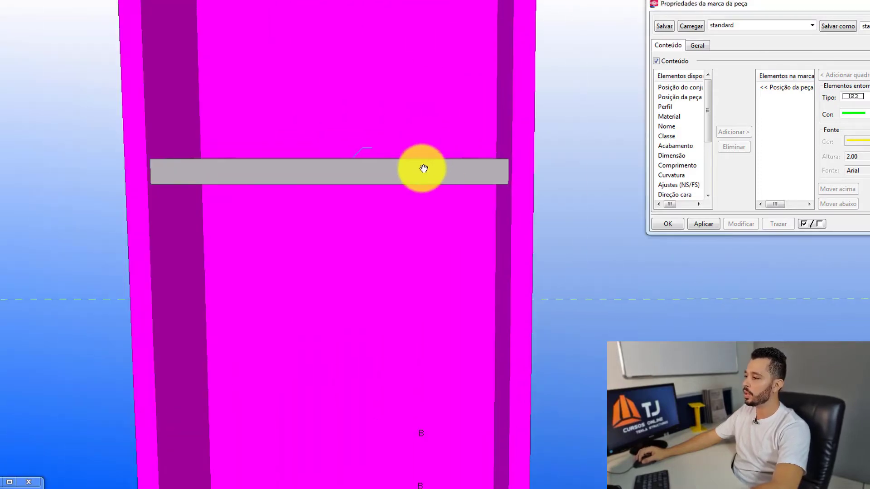
mouse_move(424, 168)
middle_mouse_down("ctrl")
mouse_move(498, 165)
mouse_move(185, 166)
mouse_move(305, 196)
mouse_move(443, 204)
mouse_move(476, 226)
mouse_move(641, 232)
mouse_move(472, 233)
middle_mouse_up("ctrl")
key("ctrl+Tab")
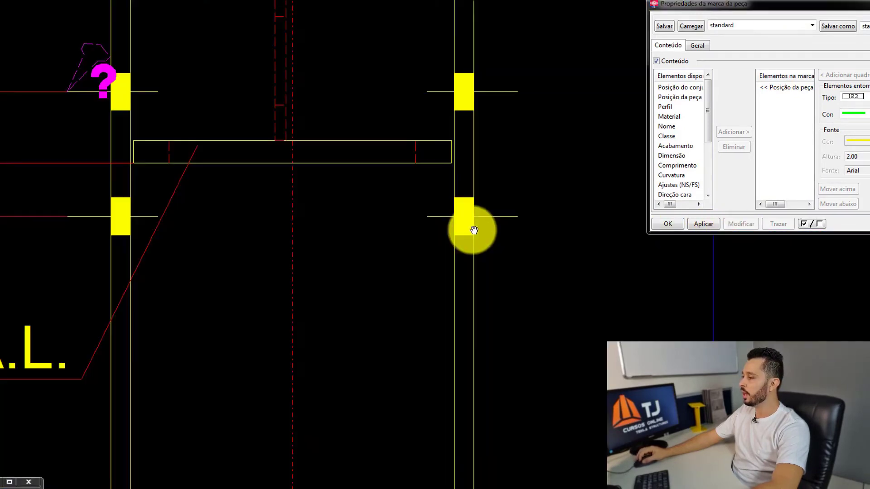
Add a part mark to the top stiffener plate in the front view, placing its text above the column on the left.
scroll(436, 189, "down", 2)
scroll(276, 240, "up", 3)
mouse_move(292, 252)
left_mouse_down()
mouse_move(264, 291)
mouse_move(282, 301)
left_mouse_up()
scroll(282, 301, "down", 6)
scroll(355, 128, "up", 4)
left_click_drag(364, 85, 354, 75)
key("Return")
middle_click_drag(359, 187, 407, 298)
left_click(437, 141)
left_click(469, 116)
left_click_drag(472, 102, 134, 60)
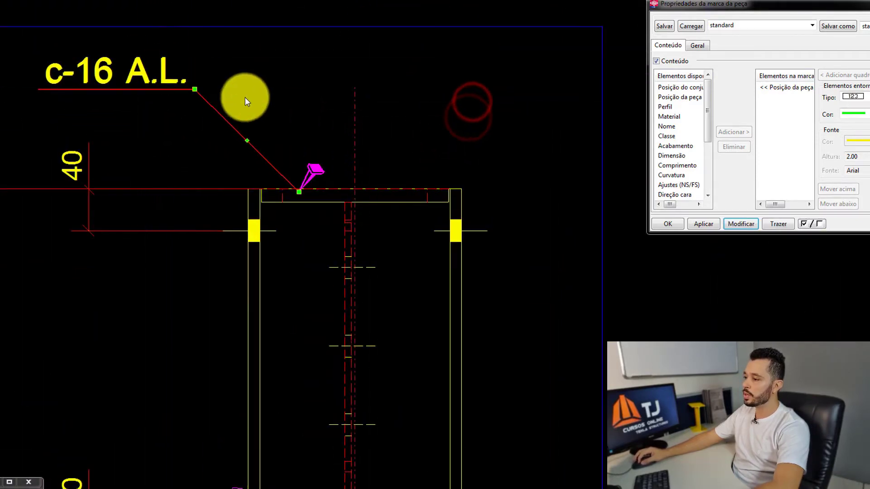
left_click(247, 97)
Examine the bolted beam connection plate between the column's stiffeners in the 3D model.
scroll(267, 113, "down", 2)
scroll(322, 130, "up", 2)
scroll(379, 146, "down", 5)
scroll(359, 181, "up", 3)
scroll(360, 181, "up", 2)
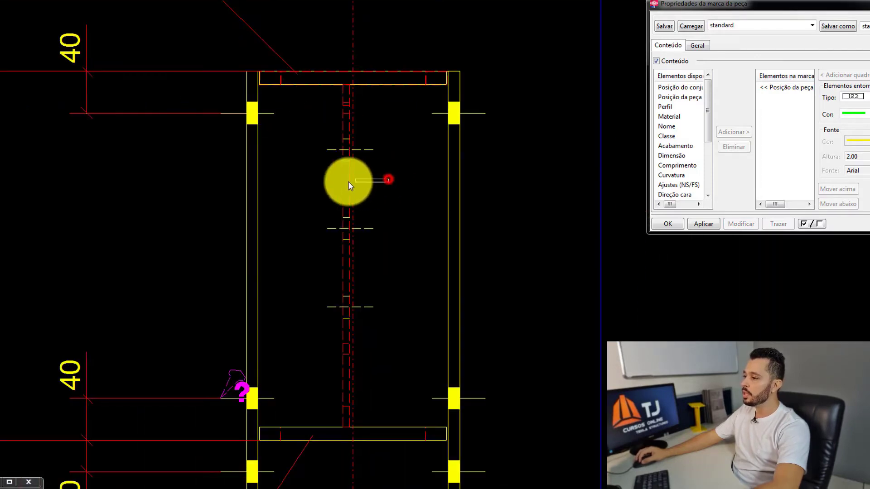
scroll(332, 169, "down", 3)
key("ctrl+Tab")
middle_click_drag(409, 186, 373, 141, "ctrl")
scroll(373, 142, "down", 2)
left_click(372, 113)
mouse_move(430, 92)
middle_mouse_down("ctrl")
mouse_move(303, 75)
mouse_move(236, 86)
middle_mouse_up("ctrl")
key("v")
left_click(431, 198)
middle_click_drag(483, 171, 217, 189, "ctrl")
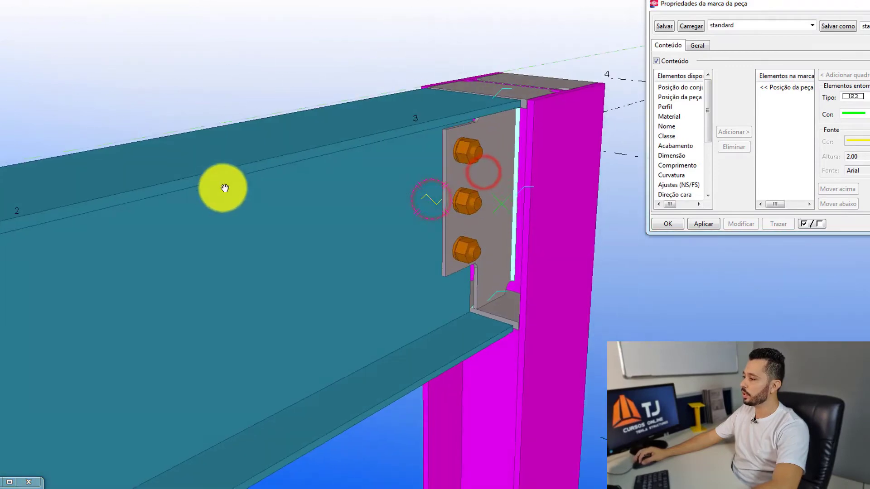
scroll(515, 200, "up", 1)
key("v")
left_click(494, 171)
key("ctrl+Tab")
Add a part mark to the bolted connection plate, with its text left of the column under the top stiffener's mark.
scroll(330, 146, "up", 4)
left_click(271, 61)
scroll(355, 238, "up", 3)
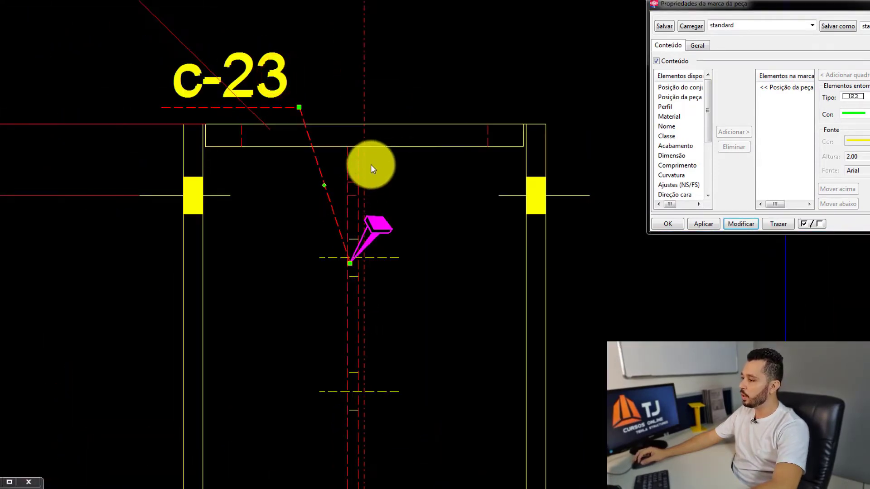
scroll(371, 213, "down", 2)
middle_click_drag(308, 131, 331, 191)
left_click_drag(320, 183, 147, 75)
left_click(213, 102)
middle_click_drag(228, 130, 252, 193)
mouse_move(237, 170)
left_mouse_down()
mouse_move(219, 121)
mouse_move(226, 111)
left_mouse_up()
Dimension the right flange holes from the lower stiffener plate, placing the dimension to the right of the column.
scroll(230, 112, "down", 3)
middle_click_drag(283, 137, 373, 176)
scroll(347, 221, "up", 1)
scroll(347, 221, "up", 2)
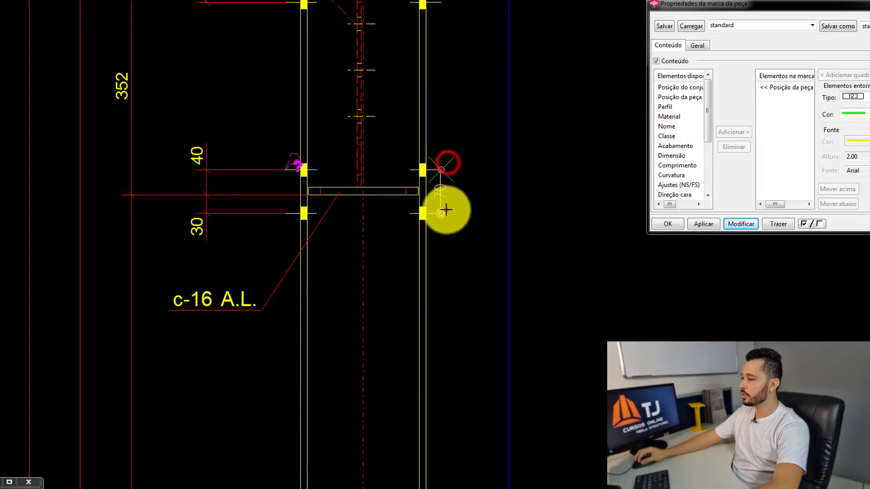
scroll(446, 210, "up", 5)
scroll(431, 189, "down", 5)
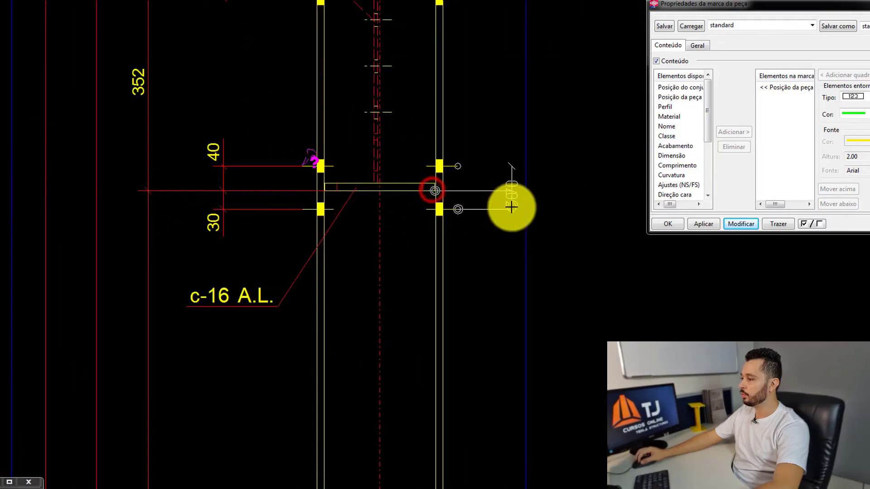
left_click(501, 174)
Dimension the uppermost right flange hole from the column's top, placing the dimension to the right of the column.
middle_click_drag(489, 70, 457, 216)
scroll(428, 166, "up", 2)
left_click(407, 153)
scroll(381, 100, "up", 4)
left_click(341, 121)
scroll(343, 122, "down", 7)
middle_click(418, 242)
middle_click_drag(342, 265, 453, 215)
right_click(460, 137)
left_click(476, 146)
scroll(474, 156, "up", 2)
left_click(461, 160)
middle_click_drag(392, 278, 369, 215)
scroll(385, 241, "up", 2)
left_click(375, 245)
Shift the front view slightly toward the left side view on the sheet.
scroll(381, 207, "down", 5)
scroll(369, 210, "down", 4)
scroll(360, 303, "up", 6)
scroll(393, 263, "down", 5)
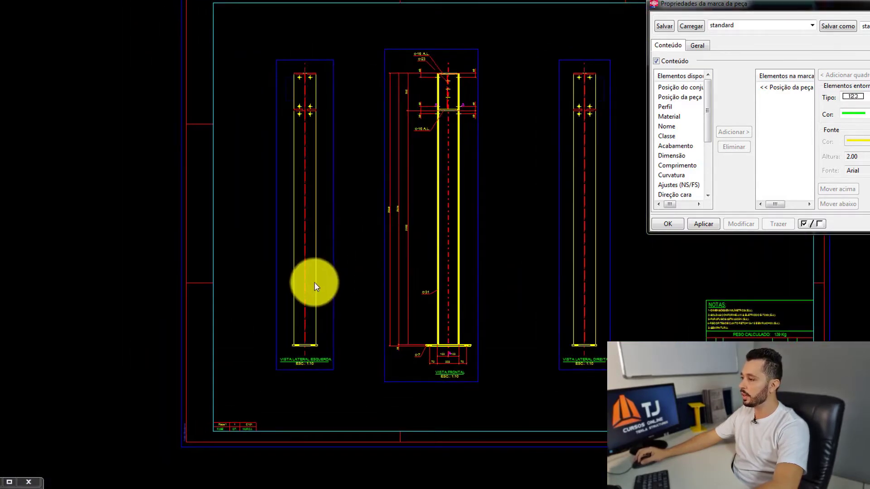
scroll(309, 349, "up", 2)
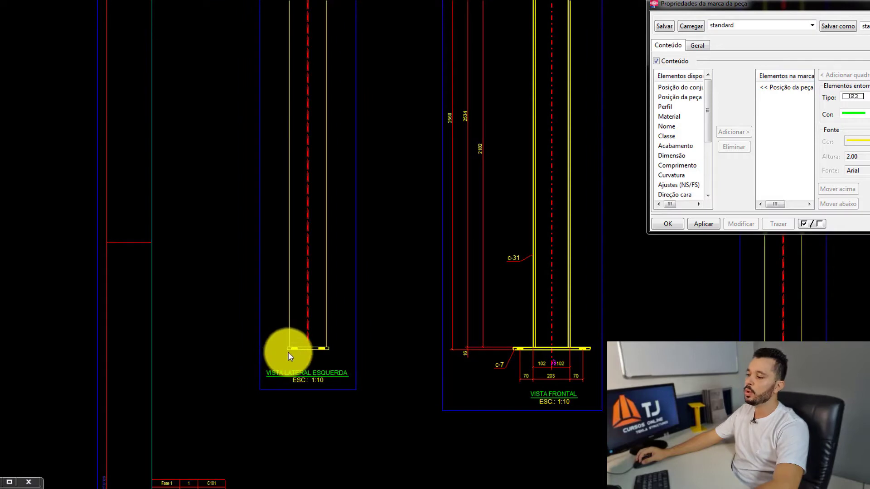
scroll(295, 349, "down", 5)
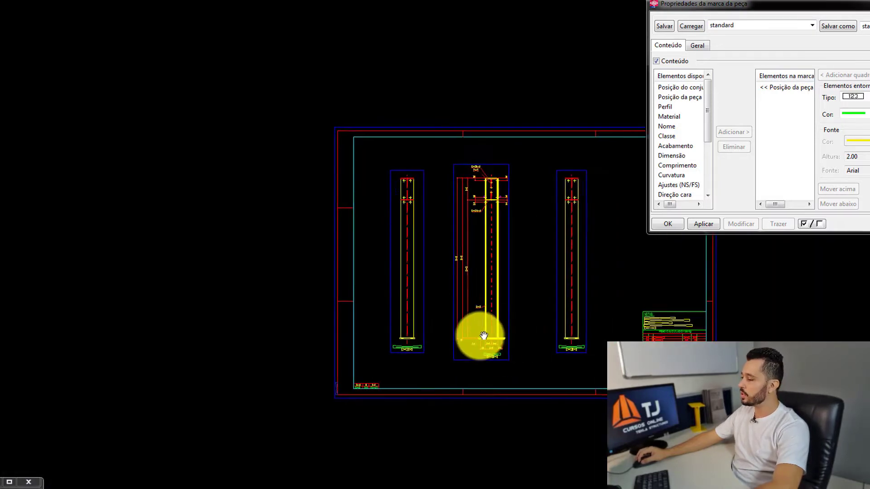
left_click_drag(512, 372, 452, 171)
scroll(504, 263, "up", 4)
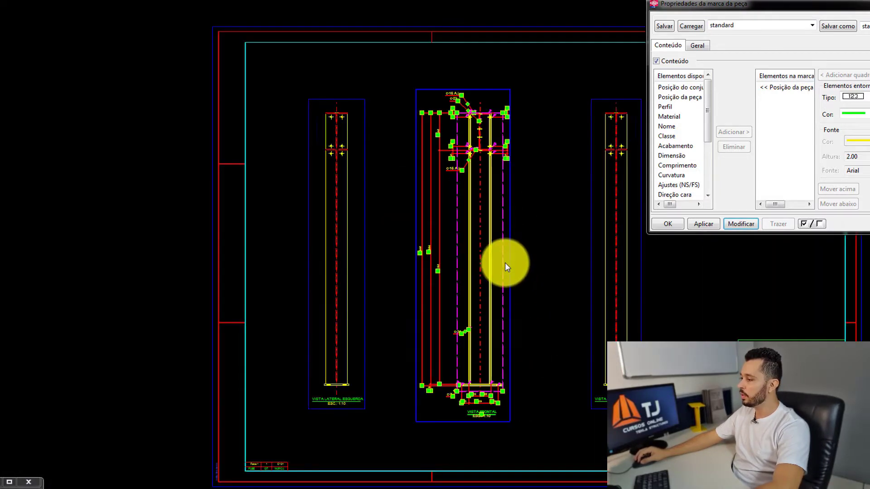
left_click_drag(511, 276, 508, 271)
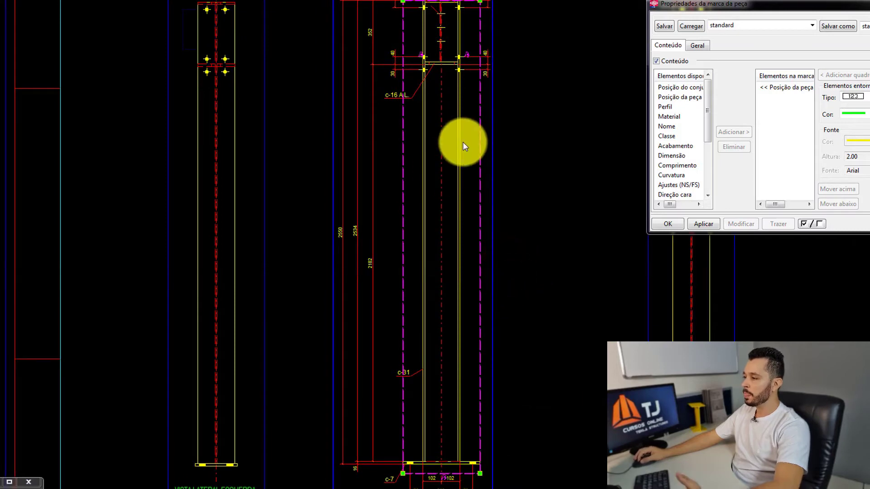
scroll(461, 140, "down", 3)
Dimension the column's hole rows vertically from base to top in the left side view, placing the chain left of the column.
left_click(311, 94)
scroll(310, 94, "up", 2)
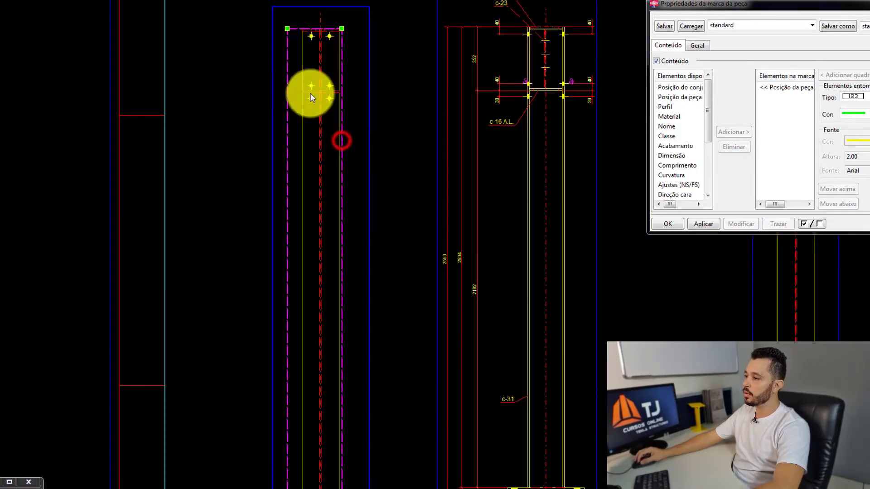
scroll(327, 198, "down", 1)
scroll(325, 148, "up", 1)
scroll(325, 90, "up", 3)
scroll(323, 108, "down", 3)
middle_click_drag(284, 447, 290, 320)
scroll(291, 319, "down", 1)
scroll(317, 70, "up", 1)
middle_click_drag(336, 186, 358, 21)
scroll(322, 322, "up", 6)
key("g")
scroll(308, 240, "down", 5)
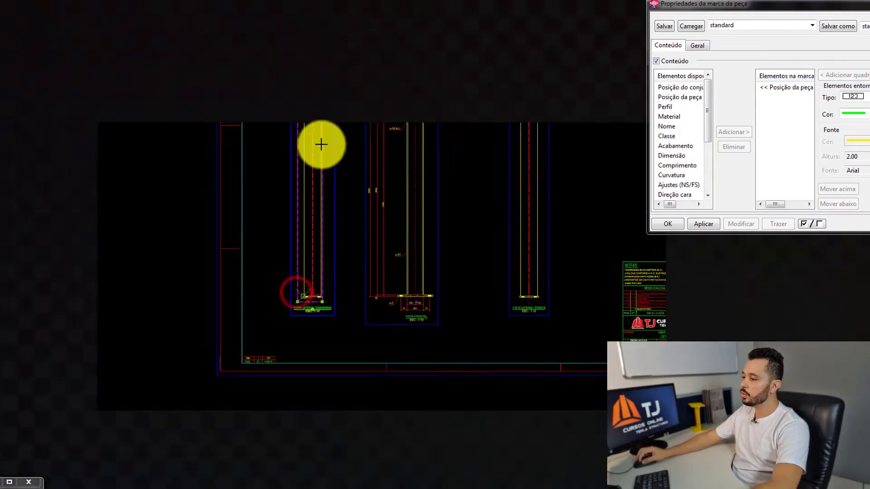
scroll(319, 196, "down", 1)
scroll(317, 205, "up", 5)
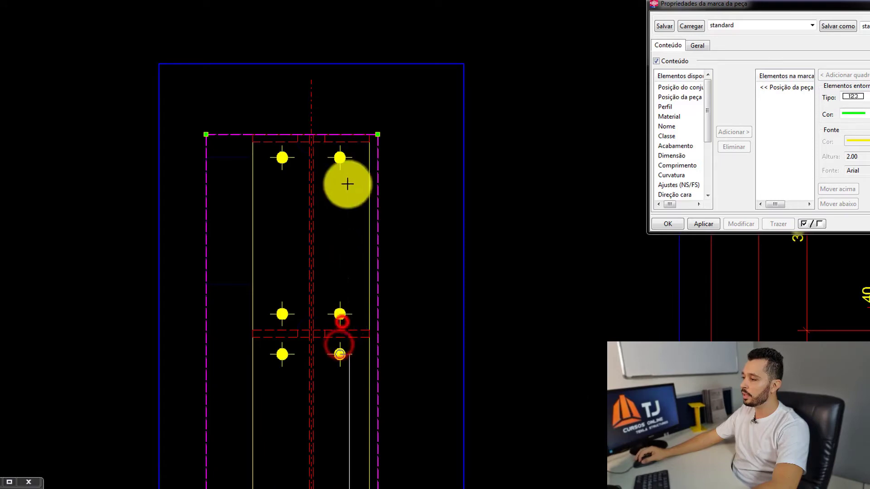
left_click(343, 162)
scroll(258, 136, "up", 4)
scroll(241, 126, "down", 2)
left_click(241, 127)
scroll(241, 126, "down", 4)
middle_click(189, 204)
middle_click_drag(208, 186, 210, 140)
scroll(272, 118, "up", 5)
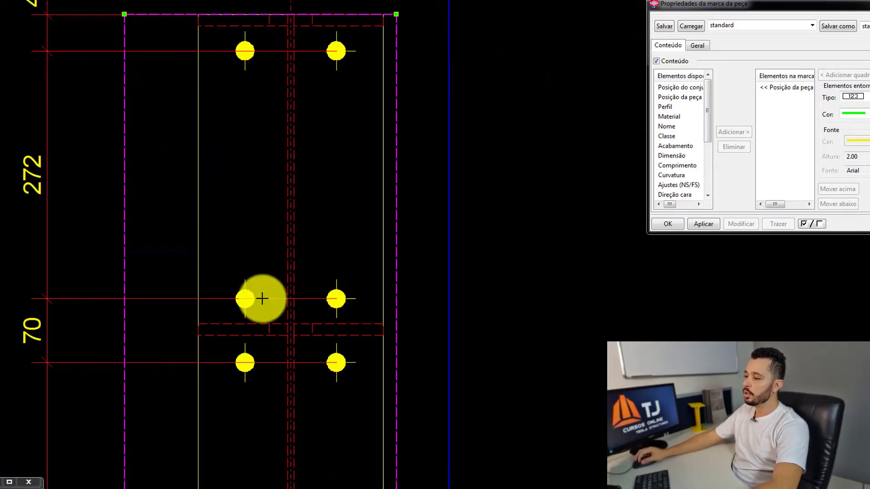
Dimension the horizontal hole spacing about the column axis in the left side view, placing the dimension above the column.
scroll(329, 362, "down", 6)
scroll(322, 227, "up", 3)
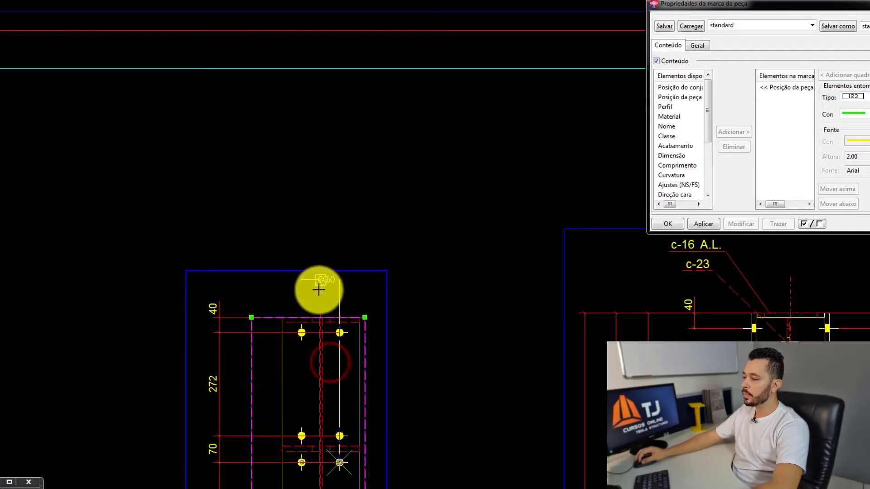
middle_click_drag(341, 279, 317, 188)
scroll(313, 160, "up", 4)
scroll(313, 159, "down", 2)
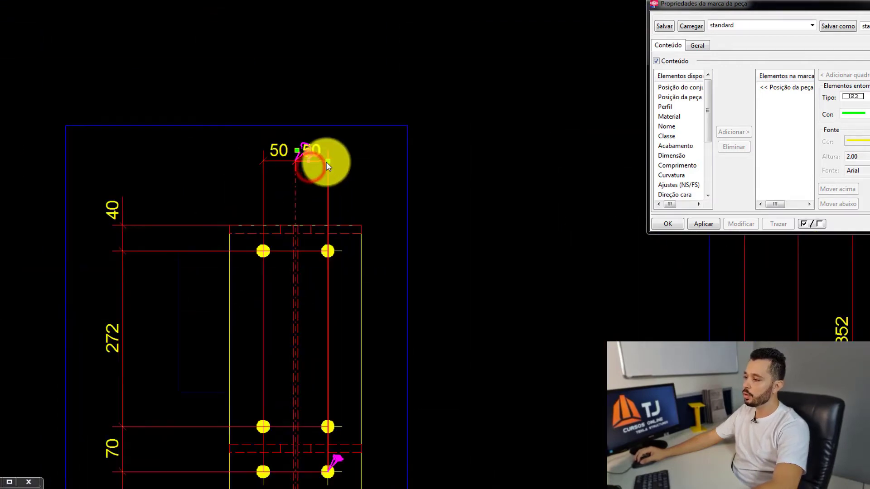
Dimension the column's width about its axis at the base of the left side view, below the base plate.
scroll(350, 241, "down", 5)
scroll(385, 301, "up", 4)
scroll(375, 197, "down", 2)
scroll(375, 197, "down", 2)
scroll(359, 244, "down", 1)
scroll(359, 379, "up", 2)
scroll(358, 376, "up", 4)
scroll(340, 324, "down", 2)
scroll(269, 283, "up", 3)
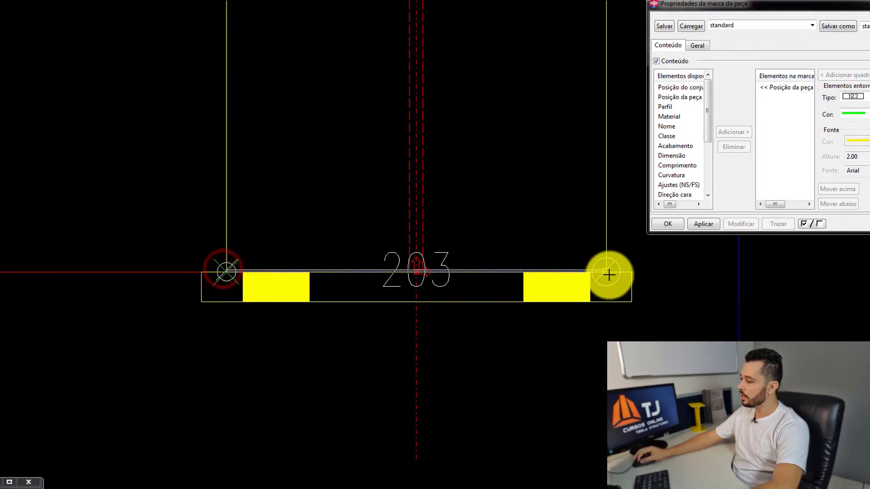
scroll(609, 274, "down", 3)
scroll(400, 285, "up", 2)
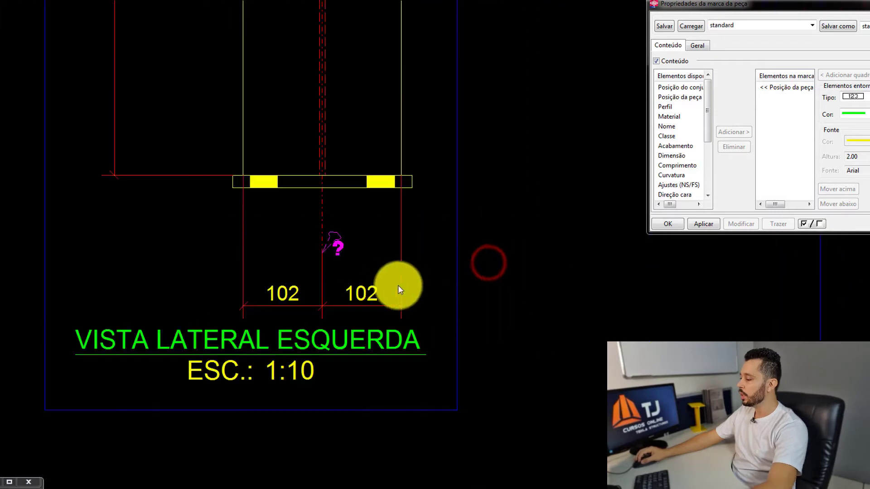
Move the base width dimension closer to the base plate and reposition the VISTA LATERAL ESQUERDA title below it.
left_click_drag(362, 289, 363, 260)
left_click(283, 349)
left_click_drag(246, 332, 313, 371)
left_click_drag(363, 264, 364, 255)
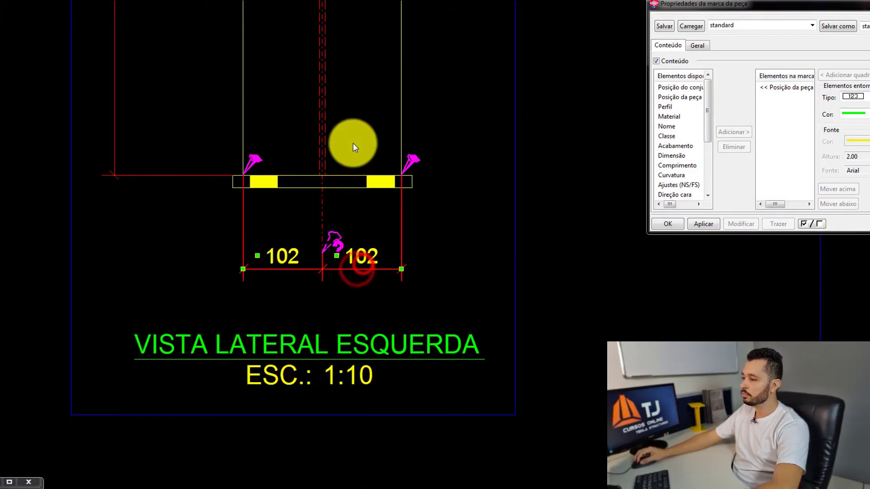
middle_click_drag(353, 143, 364, 210)
left_click_drag(372, 316, 371, 335)
Add hole and part marks at the upper end of the left side view and delete the surplus mark beside the column.
scroll(369, 304, "down", 4)
middle_click_drag(364, 255, 357, 390)
middle_click_drag(343, 117, 336, 318)
middle_click_drag(342, 107, 335, 213)
scroll(344, 226, "up", 5)
left_click_drag(195, 246, 195, 245)
middle_click_drag(361, 274, 367, 221)
left_click(410, 192)
left_click(132, 64)
middle_click_drag(168, 134, 241, 276)
left_click(224, 180)
left_click(209, 213)
key("Delete")
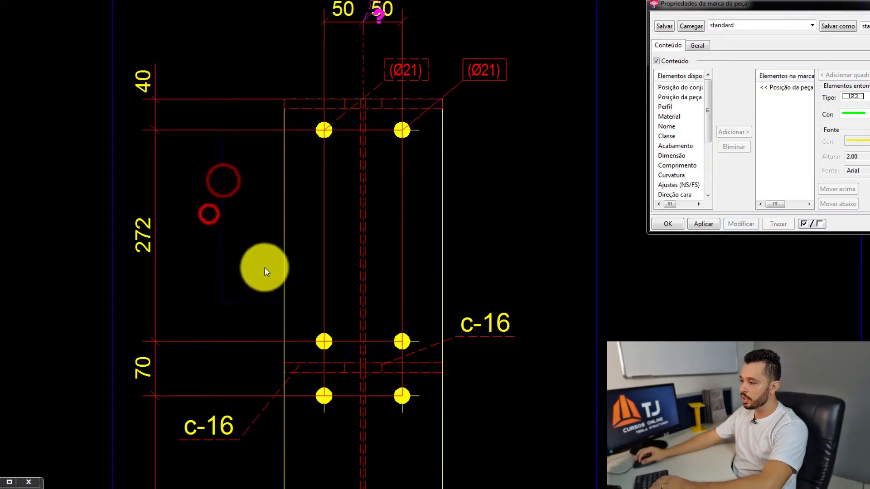
Reposition the lower stiffener plates' c-16 marks beside the column, moving the right one below its plate.
middle_click_drag(475, 297, 471, 256)
left_click(472, 256)
left_click_drag(505, 382, 523, 388)
left_click(518, 392)
middle_click_drag(503, 395, 516, 267)
left_click(235, 266)
scroll(214, 259, "up", 2)
left_click_drag(204, 246, 214, 250)
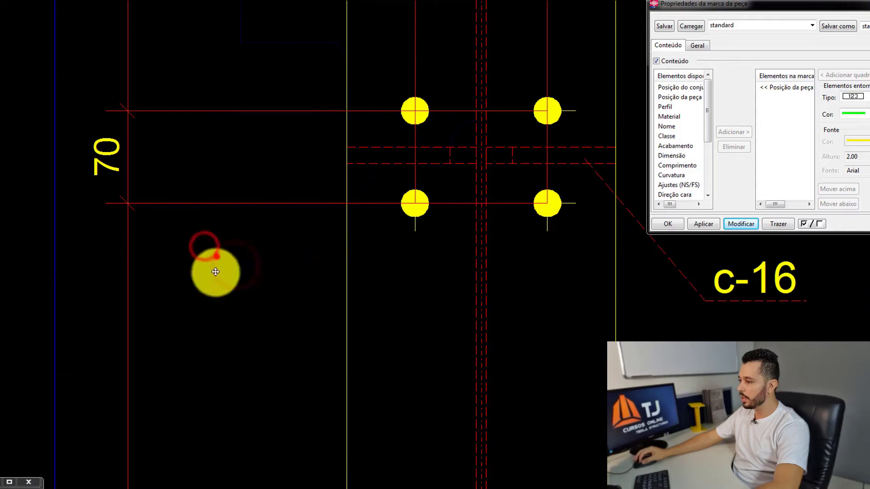
scroll(308, 188, "down", 5)
scroll(267, 212, "up", 6)
Delete the dashed Ø21 mark, reattach the remaining one to the left top hole, and place its text left of the column.
left_click(406, 104)
scroll(406, 104, "down", 2)
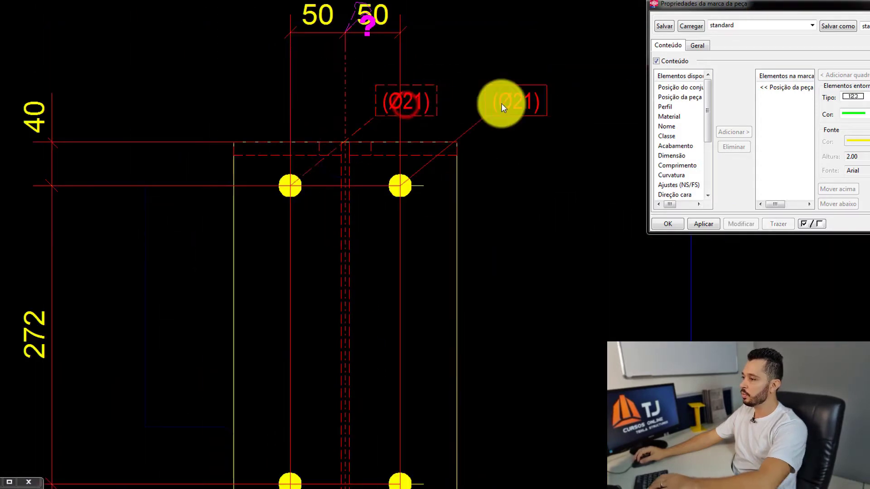
left_click_drag(390, 185, 288, 186)
left_click_drag(402, 101, 146, 272)
Add part marks to the two top stiffener plates in the left side view, placing one text on each side above the column.
left_click(376, 154)
left_click(319, 156)
middle_click_drag(441, 113, 440, 158)
left_click(380, 123)
left_click_drag(387, 111, 164, 97)
left_click_drag(482, 122, 530, 107)
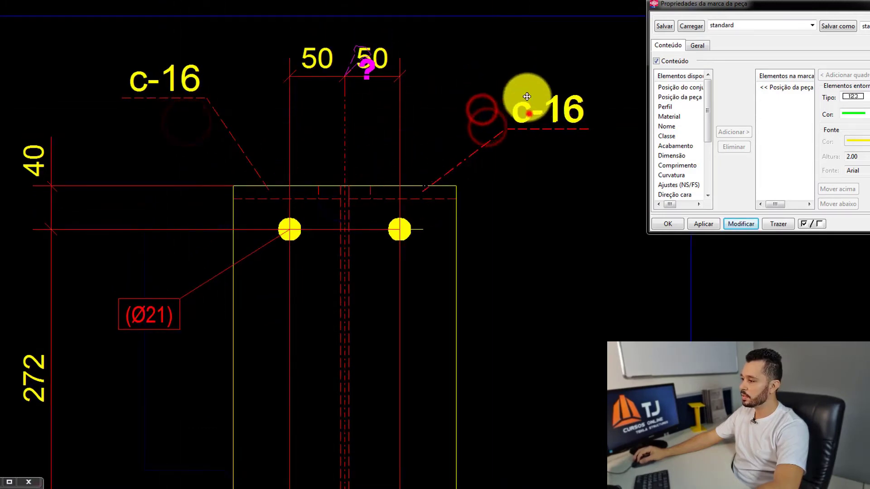
Move the whole left side view further left on the sheet, away from the front view.
scroll(530, 107, "down", 3)
middle_click_drag(408, 158, 328, 107)
scroll(404, 154, "down", 4)
middle_click_drag(379, 334, 228, 246)
scroll(242, 399, "up", 4)
scroll(243, 399, "up", 2)
left_click(243, 399)
left_click_drag(229, 394, 196, 392)
Dimension the hole rows vertically from the column's lower end in the right side view, placing the dimension line left of the column.
scroll(197, 391, "down", 4)
middle_click_drag(724, 347, 410, 361)
scroll(409, 361, "up", 4)
scroll(335, 366, "down", 4)
middle_click_drag(334, 366, 349, 448)
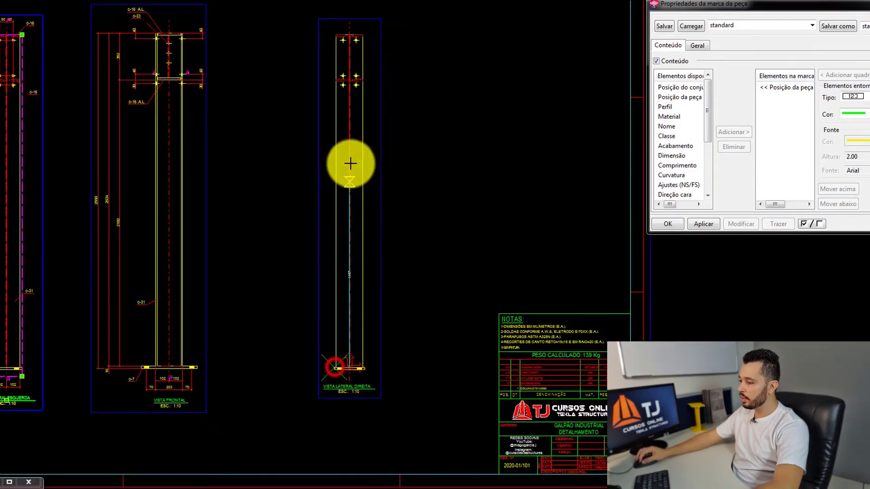
scroll(354, 135, "up", 4)
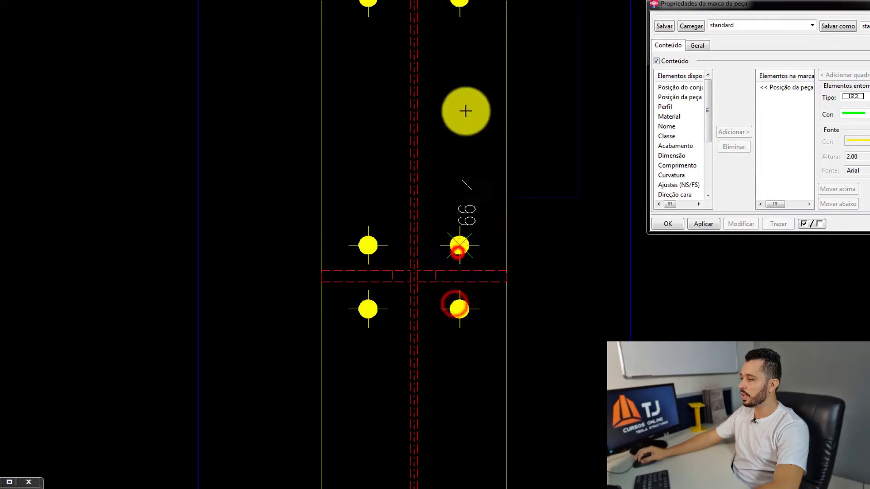
scroll(462, 149, "down", 3)
scroll(368, 124, "up", 3)
middle_click(208, 159)
key("Escape")
Add the column's upper edge as a point to the vertical hole dimension of the right side view.
right_click(257, 122)
left_click(309, 213)
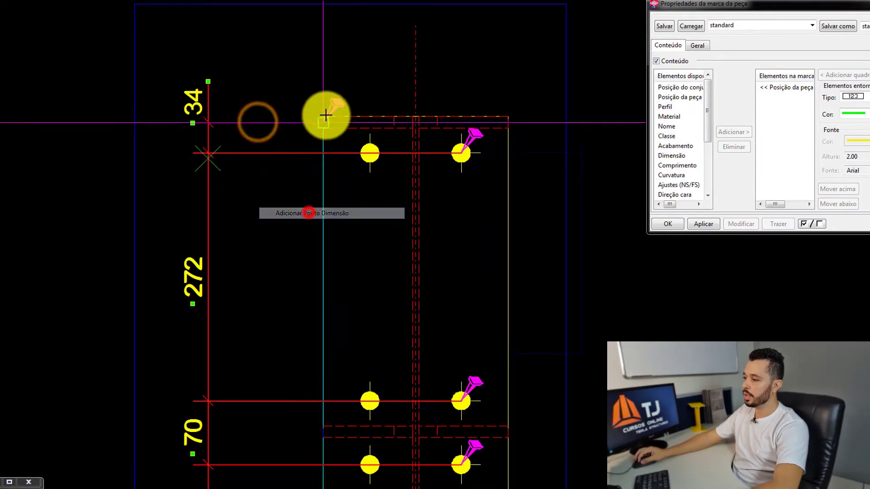
scroll(323, 119, "up", 7)
left_click(315, 121)
scroll(314, 121, "down", 6)
middle_click_drag(303, 116, 332, 124)
left_click(245, 123)
scroll(245, 122, "down", 3)
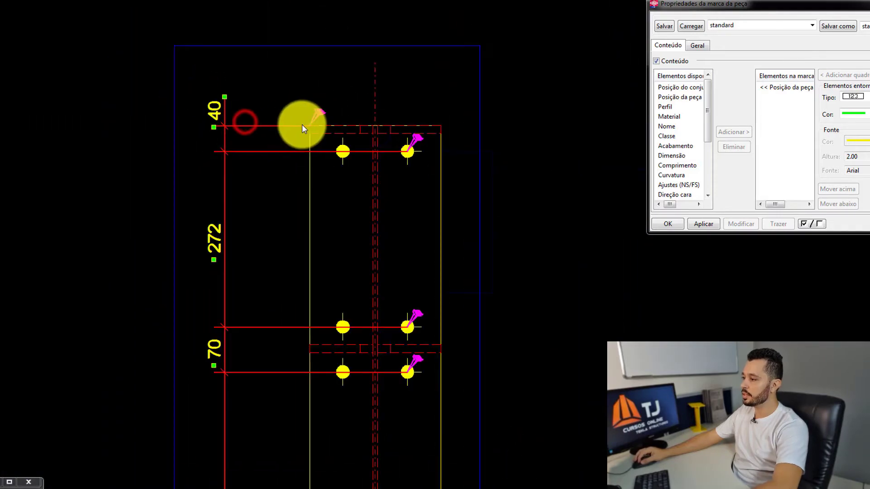
Dimension the upper holes horizontally from the column axis in the right side view and bring the dimension line closer to the column.
scroll(301, 124, "up", 2)
scroll(381, 226, "down", 4)
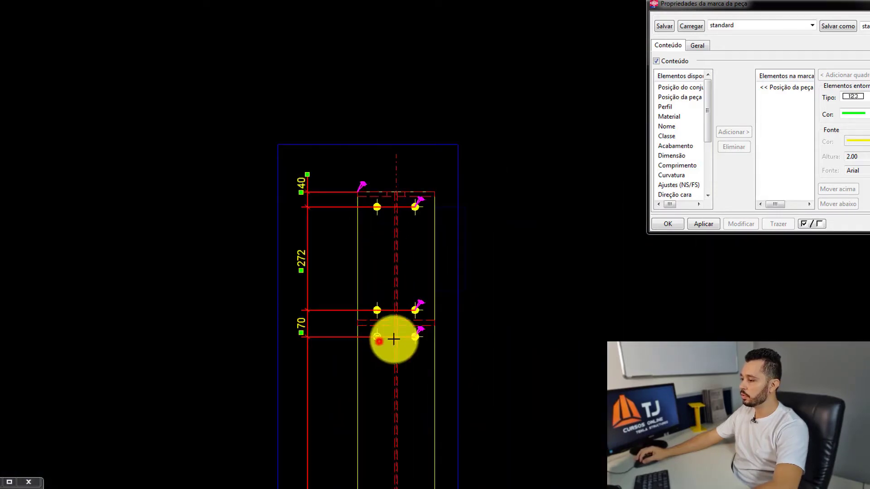
scroll(401, 153, "up", 2)
left_click(399, 154)
middle_click(415, 118)
key("Escape")
middle_click_drag(420, 132, 327, 80)
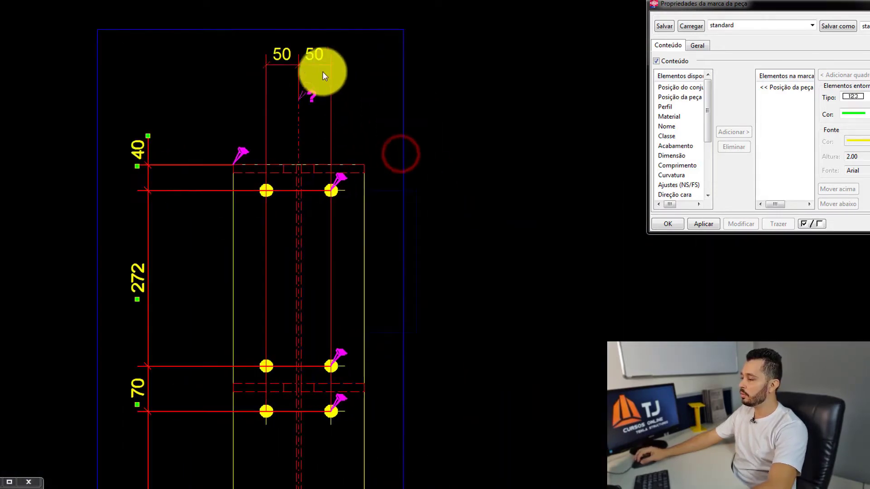
scroll(307, 53, "up", 2)
left_click(309, 56)
left_click_drag(309, 62, 310, 79)
scroll(335, 154, "down", 3)
scroll(310, 132, "up", 3)
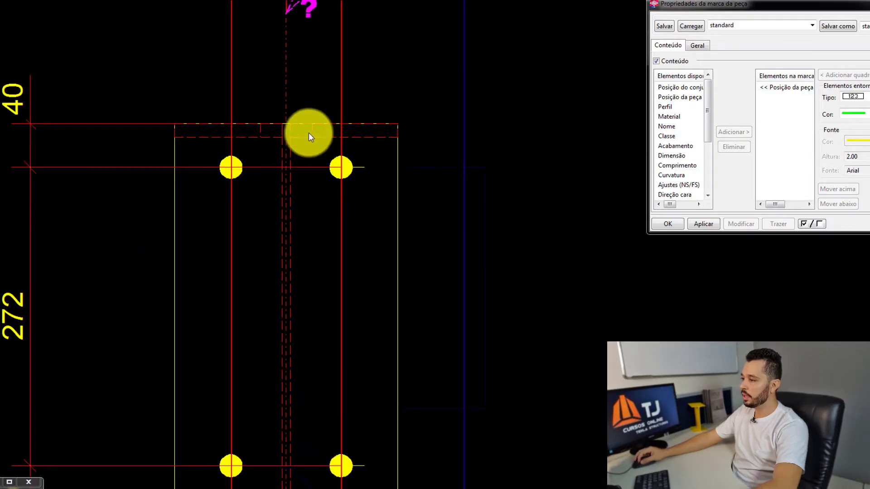
Place the c-16 marks of the two top stiffener plates above the column in the right side view, one on each side.
scroll(295, 140, "up", 3)
left_click_drag(295, 124, 98, 165)
scroll(300, 129, "down", 3)
left_click_drag(402, 66, 444, 53)
left_click(345, 69)
left_click_drag(341, 73, 195, 59)
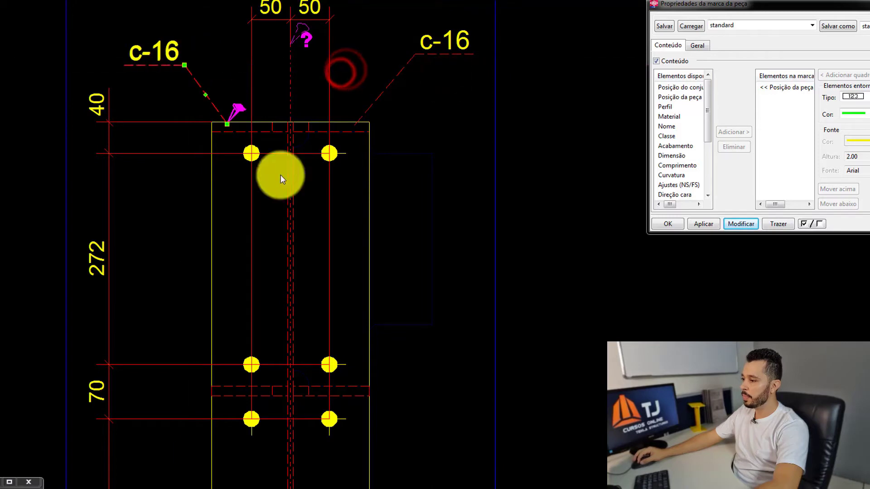
Position the lower stiffener plates' c-16 marks below their plates on both sides and shift the vertical dimension outwards in the right side view.
middle_click_drag(401, 471, 420, 358)
left_click_drag(282, 290, 282, 290)
left_click_drag(435, 231, 455, 310)
left_click_drag(150, 334, 163, 338)
left_click_drag(120, 280, 96, 280)
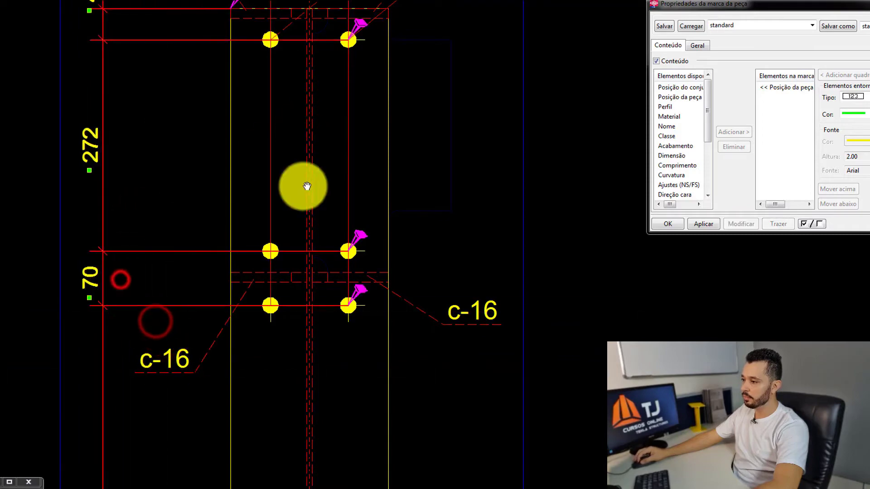
Place the Ø21 hole mark of the upper left hole beside the column in the right side view.
middle_click_drag(306, 135, 298, 264)
left_click_drag(270, 160, 265, 168)
left_click_drag(367, 110, 172, 232)
left_click(367, 103)
left_click(186, 209)
left_click(164, 226)
scroll(151, 230, "down", 3)
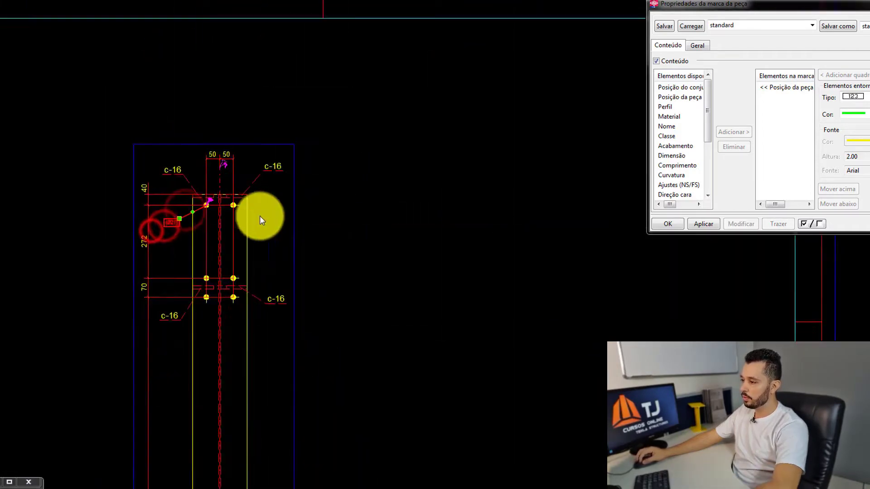
Place the base plate's c-7 mark below and to the left of the plate in the right side view.
scroll(366, 159, "down", 5)
scroll(359, 270, "up", 5)
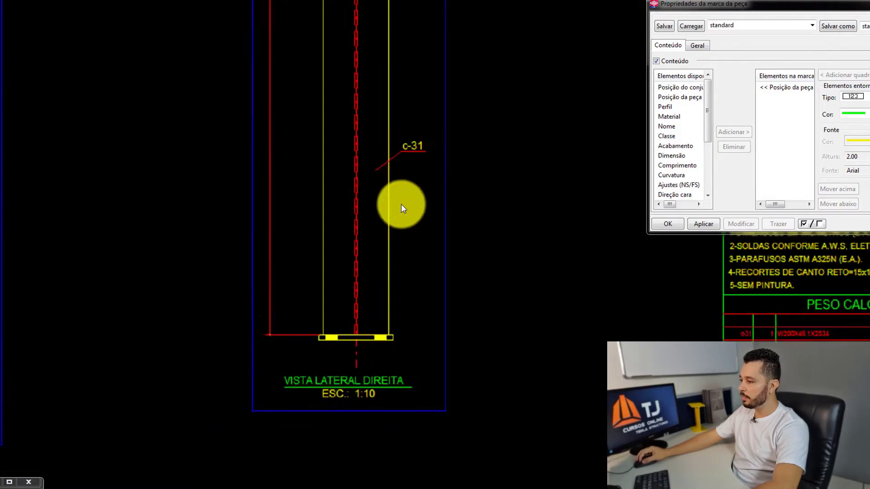
scroll(414, 127, "up", 4)
middle_click_drag(350, 276, 400, 152)
left_click(414, 278)
left_click_drag(401, 274, 115, 258)
left_click_drag(113, 256, 49, 265)
mouse_move(49, 262)
left_mouse_down()
mouse_move(33, 242)
mouse_move(43, 256)
left_mouse_up()
Dimension the base plate holes horizontally from the column axis below the plate in the right side view.
left_click(265, 266)
left_click(479, 162)
left_click(370, 320)
middle_click(423, 384)
scroll(418, 222, "down", 4)
Dimension the column's outer edges from the axis below the hole dimension in the right side view and raise both dimension lines.
scroll(379, 199, "up", 4)
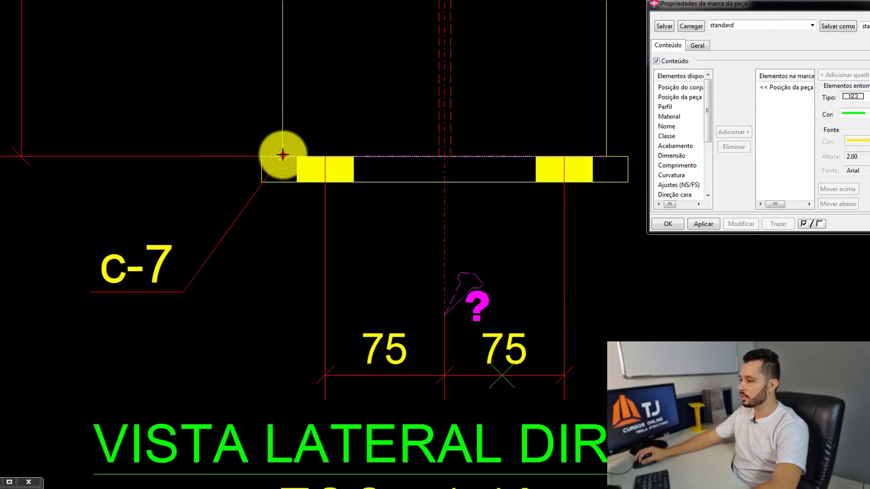
left_click(607, 159)
left_click(445, 307)
scroll(476, 388, "down", 4)
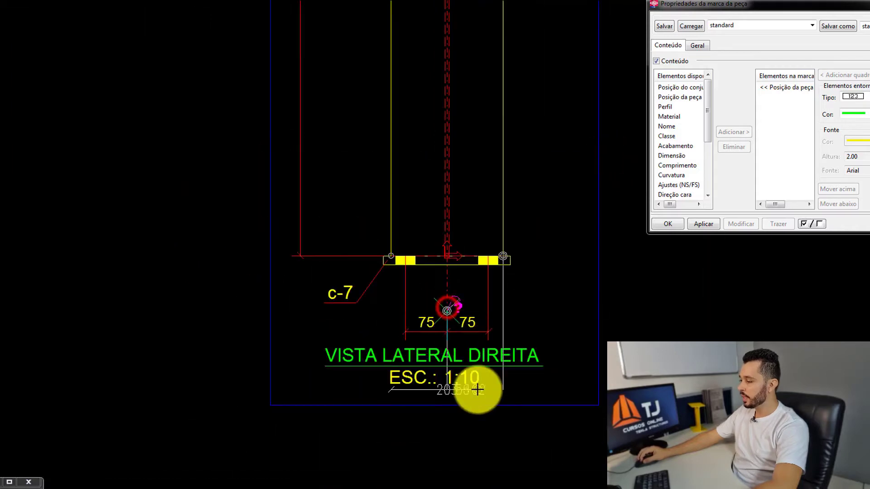
scroll(473, 386, "up", 3)
middle_click(472, 383)
left_click_drag(466, 383, 491, 361)
left_click(464, 287, "ctrl")
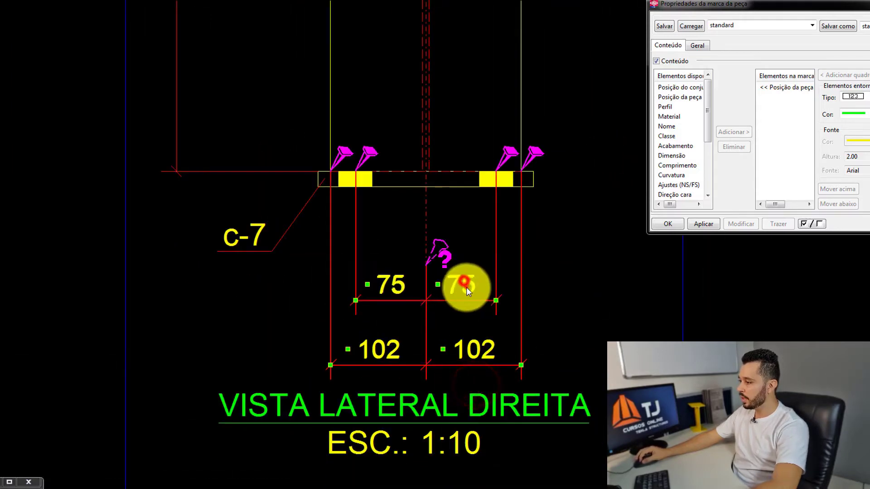
left_click_drag(466, 288, 474, 271)
Move the right side view and the left side view closer to the front view.
scroll(475, 276, "down", 3)
scroll(412, 317, "down", 2)
scroll(419, 343, "up", 4)
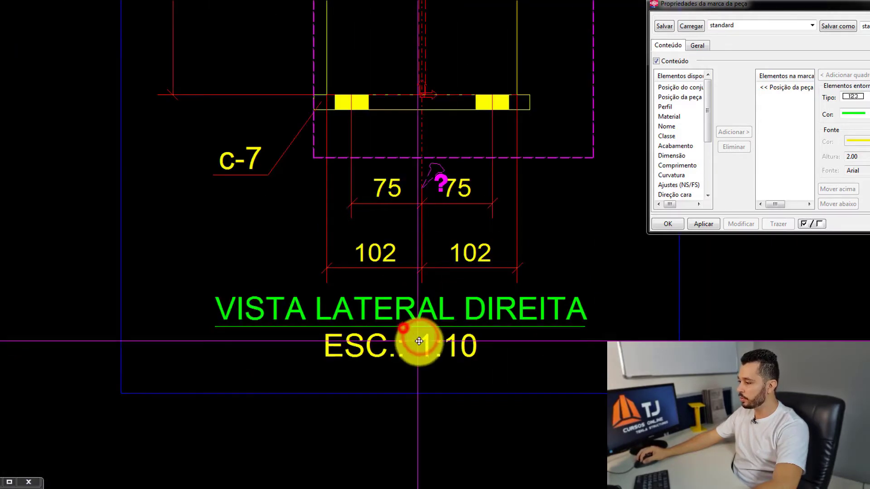
scroll(407, 358, "down", 6)
scroll(389, 354, "up", 2)
left_click_drag(385, 354, 237, 355)
middle_click_drag(86, 340, 308, 340)
scroll(308, 344, "up", 2)
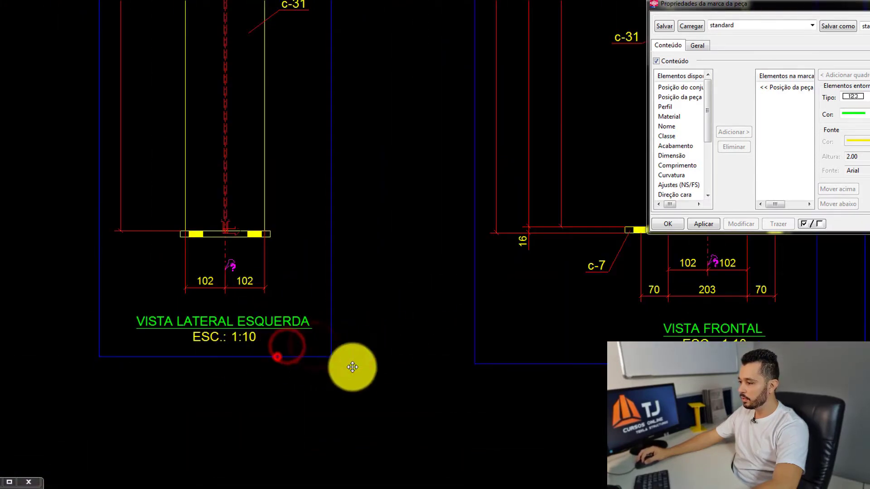
left_click_drag(330, 364, 397, 371)
Lower the column width dimension in the left side view and dimension the base plate holes from the axis above it.
scroll(363, 281, "up", 4)
left_click(381, 327)
left_click_drag(385, 330, 385, 363)
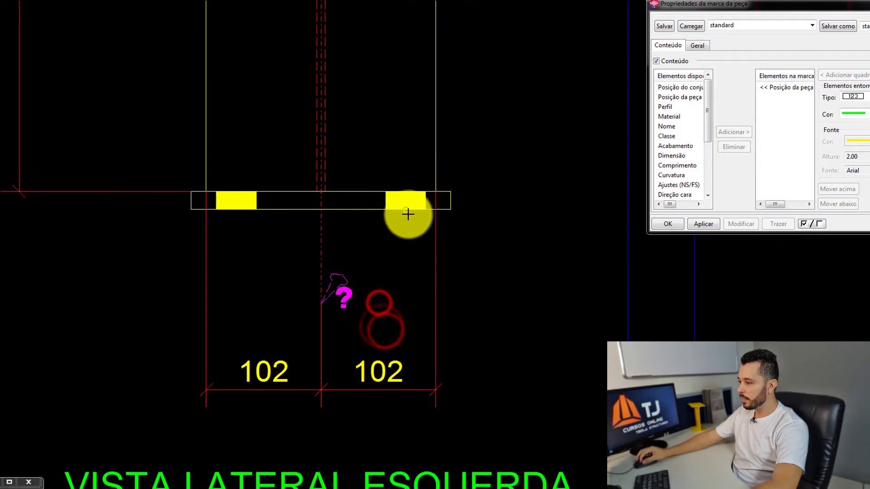
left_click(230, 211)
middle_click(386, 311)
middle_click_drag(357, 271, 328, 217)
scroll(315, 199, "down", 2)
left_click(320, 216)
scroll(320, 217, "up", 2)
left_click_drag(317, 206, 322, 224)
scroll(323, 225, "down", 2)
Align the left side view horizontally with the front view at the base plate.
left_click(346, 327)
scroll(346, 327, "down", 3)
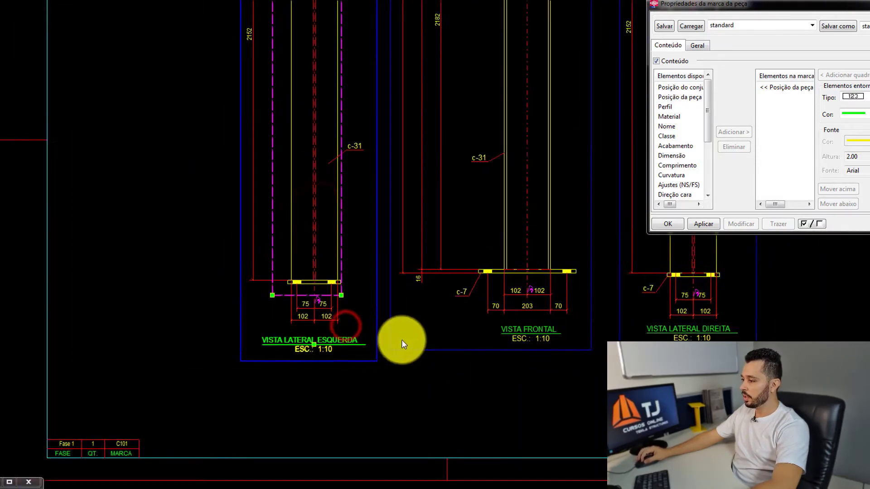
scroll(404, 341, "up", 2)
left_click(314, 362)
right_click(324, 352)
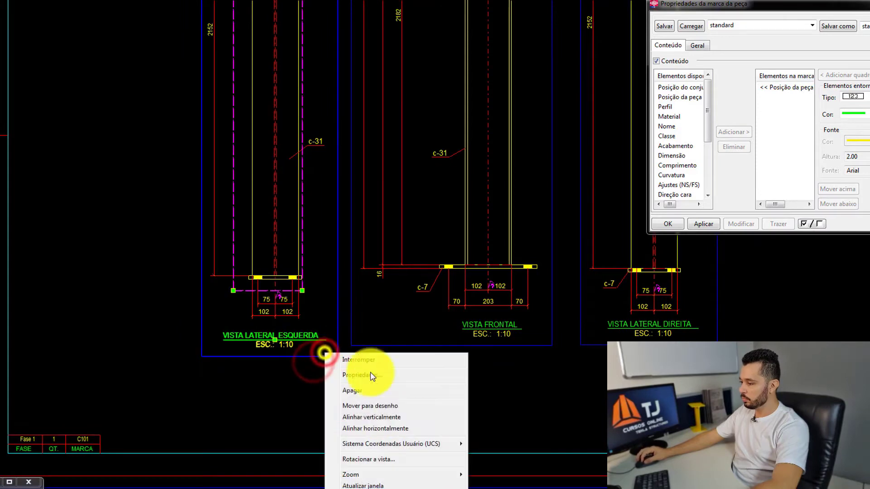
left_click(381, 427)
scroll(290, 274, "up", 4)
scroll(332, 299, "down", 4)
scroll(408, 302, "up", 3)
scroll(336, 280, "up", 3)
left_click(337, 257)
Align the right side view horizontally with the front view using the lower corners of their base plates.
scroll(344, 260, "down", 5)
scroll(430, 288, "up", 3)
scroll(430, 290, "up", 2)
right_click(398, 332)
left_click(445, 408)
left_click(480, 154)
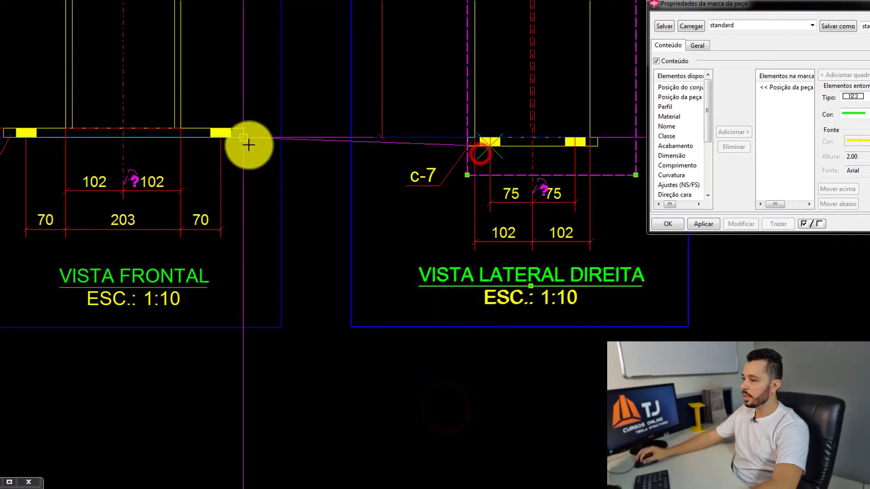
left_click(247, 144)
scroll(301, 163, "down", 5)
middle_click_drag(314, 166, 385, 306)
left_click(484, 246)
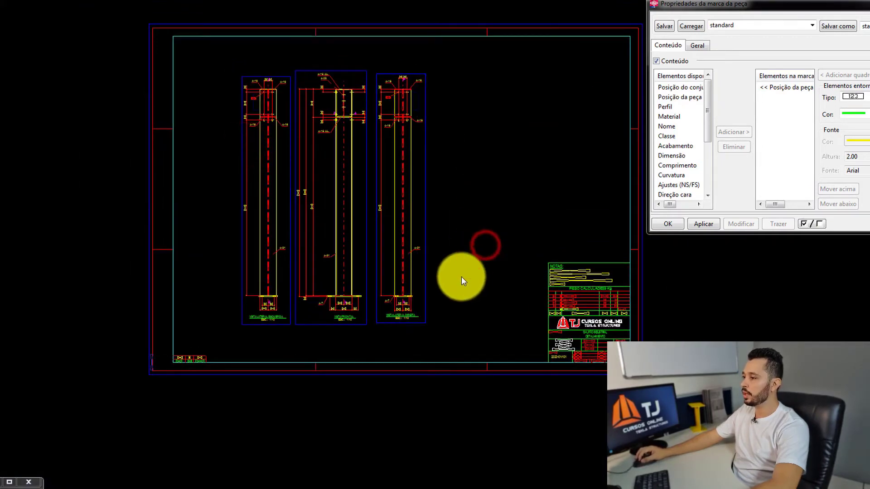
Shift the three column views further left on the sheet and end the active command.
scroll(385, 319, "up", 3)
left_click_drag(388, 359, 324, 328)
middle_click_drag(95, 370, 392, 340)
scroll(388, 311, "down", 5)
middle_click_drag(356, 369, 342, 356)
left_click_drag(343, 356, 323, 356)
right_click(477, 174)
left_click(496, 179)
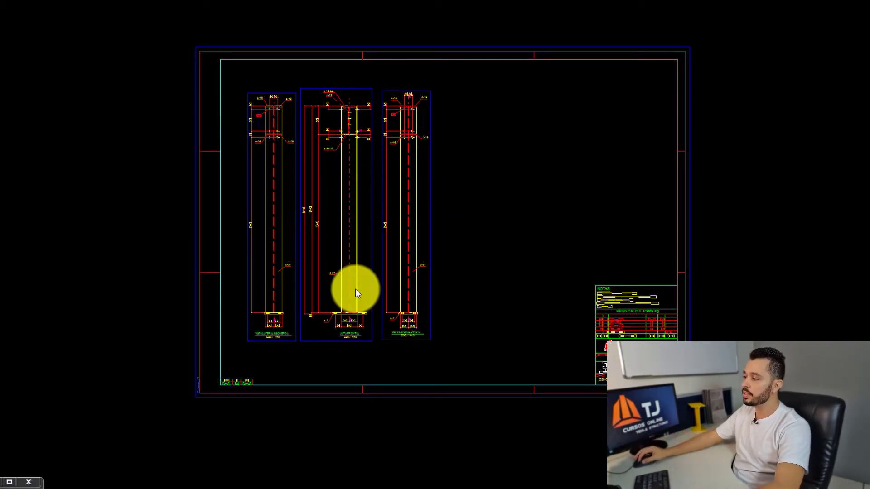
Create a section view across the column base in the front view and place it in the free area beside the right side view.
scroll(350, 322, "up", 8)
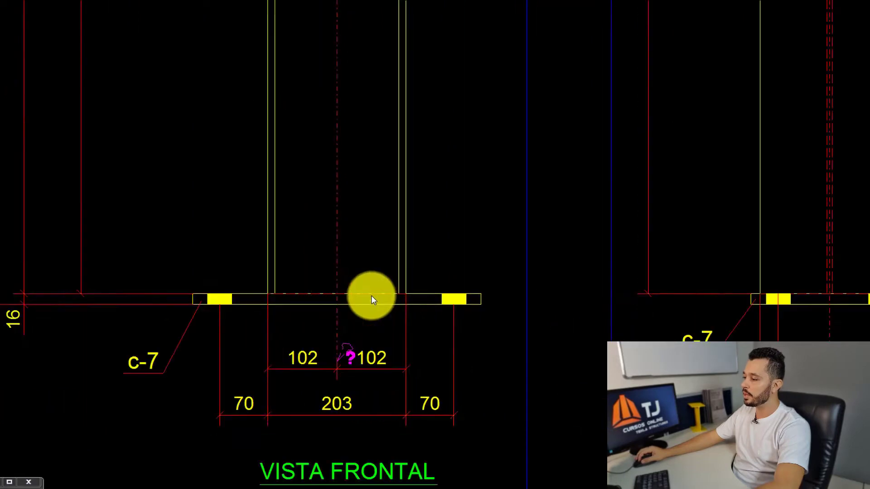
scroll(371, 288, "down", 3)
left_click(156, 328)
left_click(501, 242)
scroll(456, 305, "down", 6)
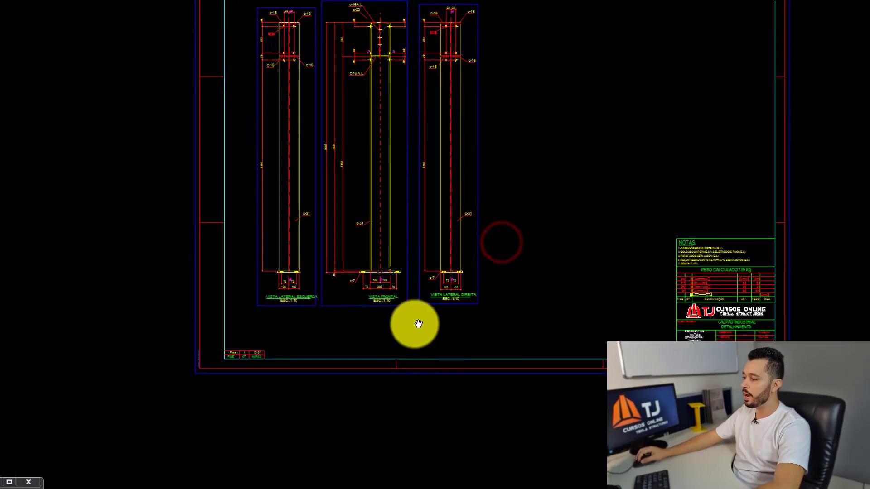
scroll(256, 380, "up", 5)
scroll(491, 132, "down", 6)
scroll(414, 230, "up", 3)
left_click(435, 110)
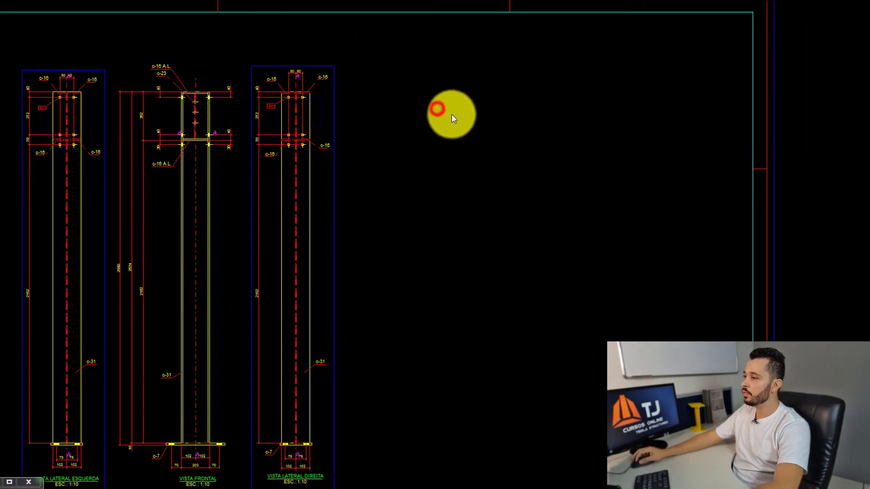
scroll(452, 99, "up", 4)
Examine the base plate, column profile and hole layout in section A-A.
left_click(500, 180)
left_click(496, 217)
left_click(440, 132)
left_click(444, 126)
scroll(452, 119, "up", 3)
left_click(461, 96)
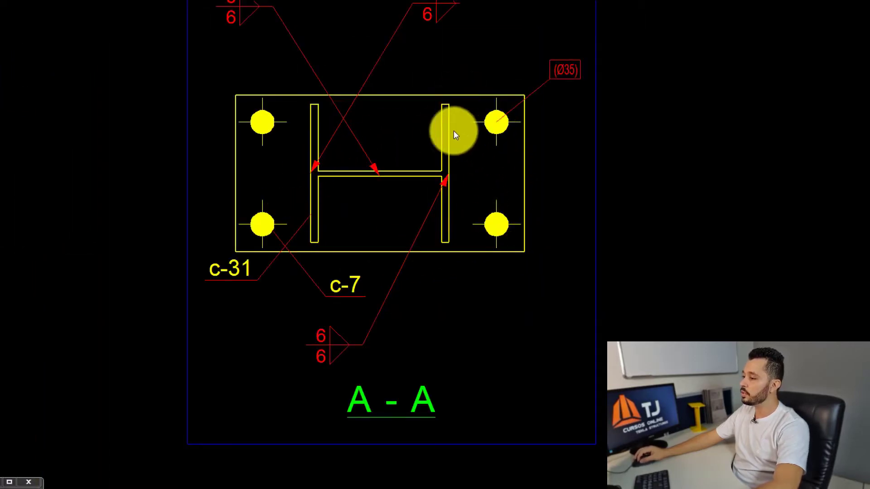
left_click(443, 140)
left_click(470, 89)
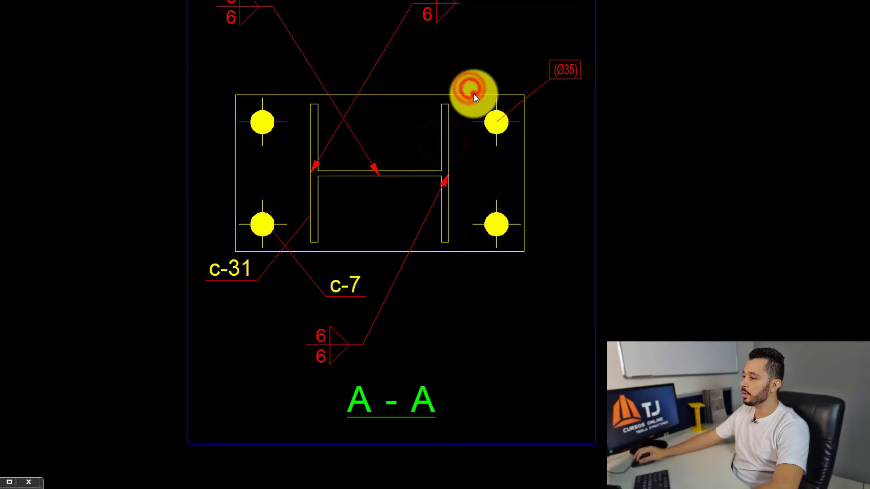
left_click(450, 120)
middle_click_drag(470, 160, 452, 169)
left_click(453, 170)
Dimension the base plate holes vertically from the column web's centre in section A-A, placing the dimension line to the right of the plate.
key("f")
left_click(246, 130)
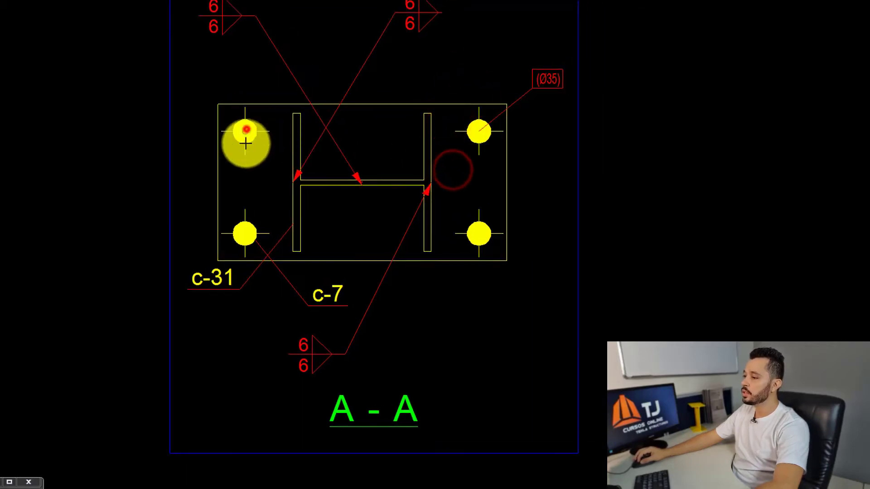
left_click(249, 232)
left_click(289, 183)
middle_click(598, 203)
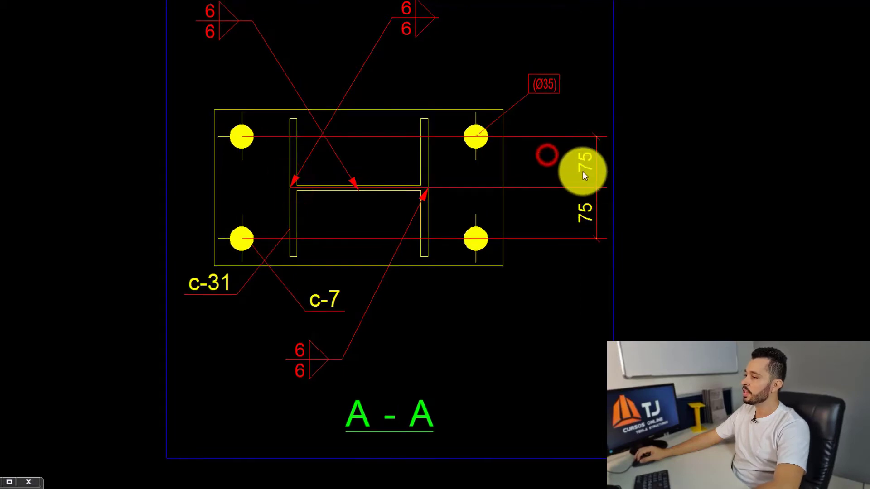
scroll(427, 177, "up", 2)
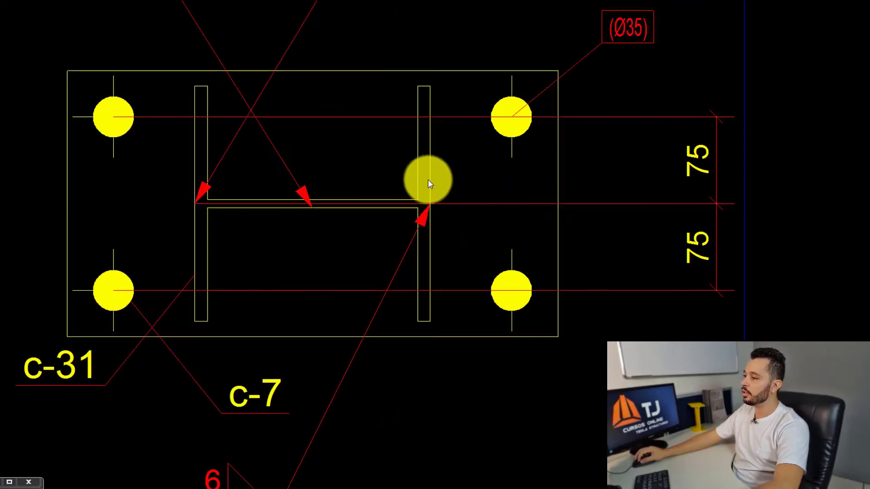
scroll(422, 208, "down", 3)
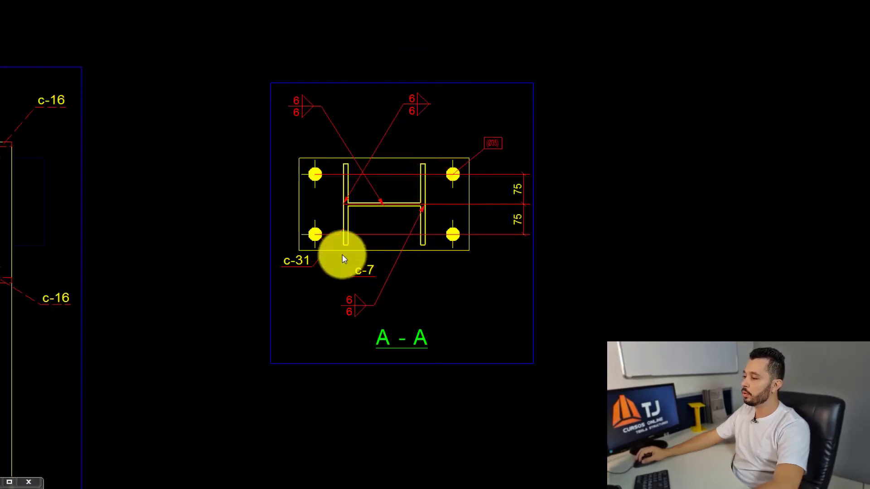
Dimension the base plate holes and column flange edges horizontally in section A-A, placing the dimension line below the plate.
scroll(333, 196, "up", 2)
left_click(304, 172)
scroll(358, 277, "up", 2)
left_click(342, 278)
left_click(578, 284)
left_click(660, 72)
scroll(640, 244, "down", 3)
scroll(641, 246, "up", 2)
middle_click(549, 227)
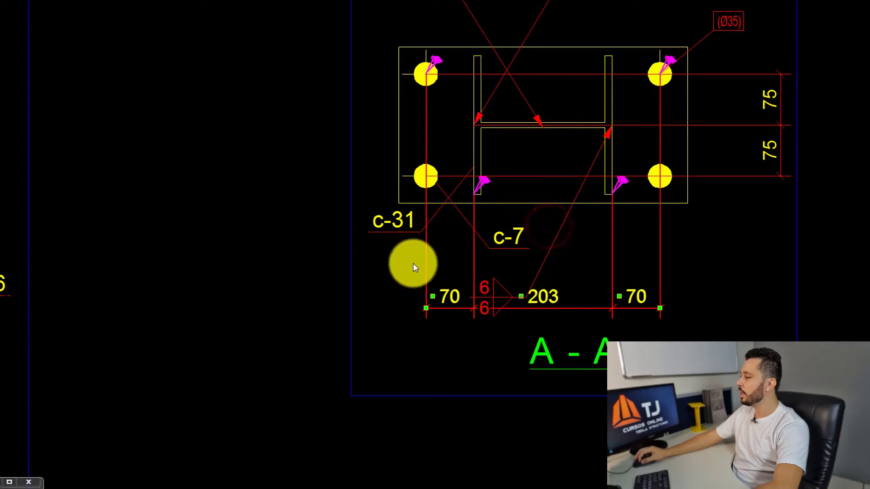
left_click(388, 223)
middle_click_drag(587, 196, 554, 241)
left_click(653, 186)
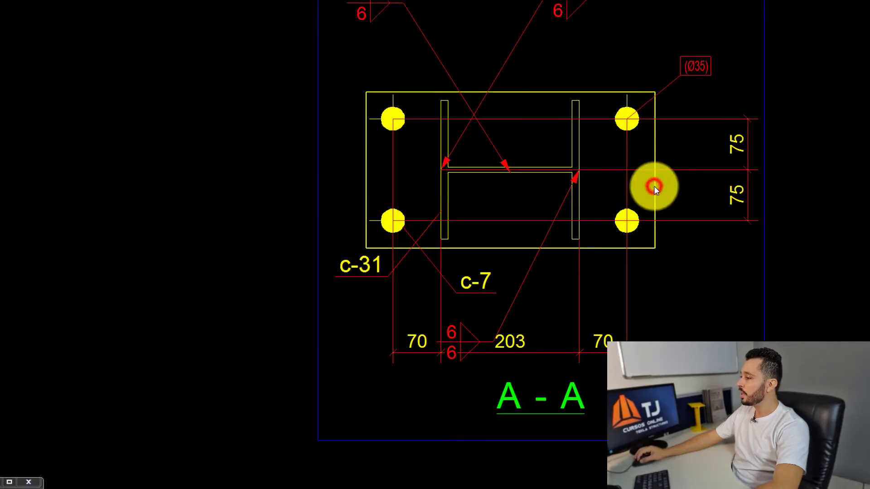
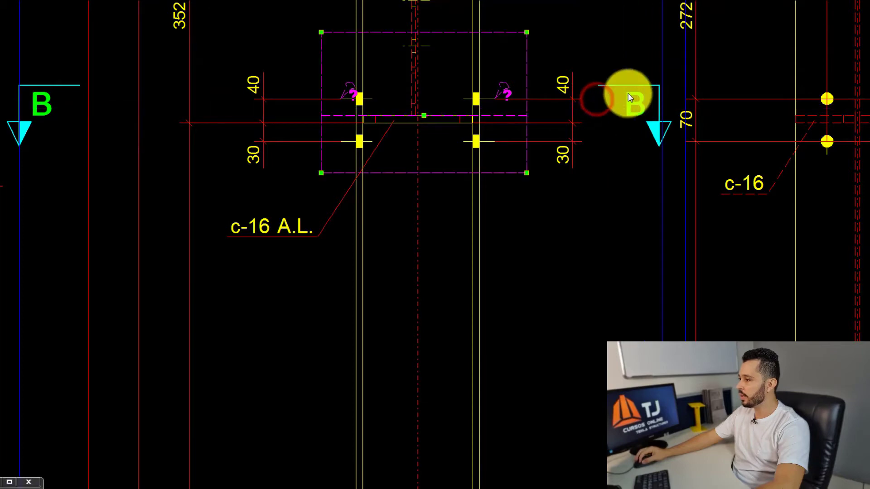
Check the section B cut mark on the column and examine the lower c-16 stiffener's outline in section B-B.
left_click(608, 56)
left_click(36, 95)
left_click_drag(50, 95, 34, 96)
scroll(83, 90, "down", 4)
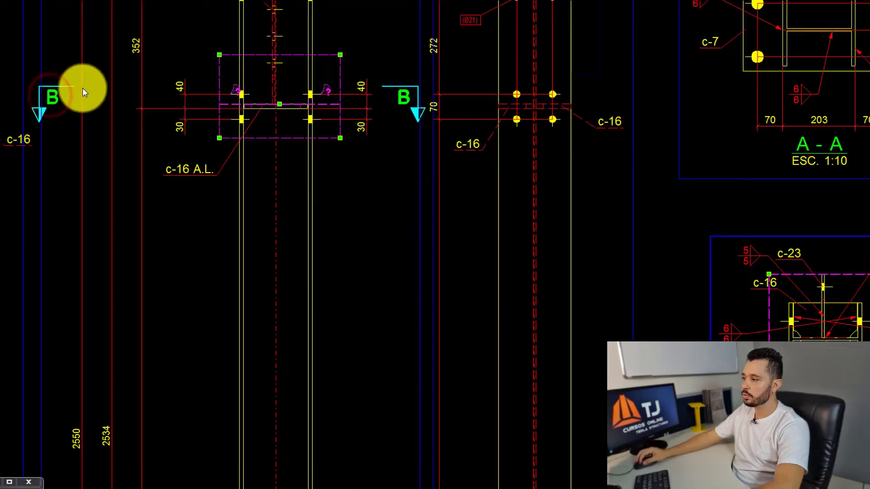
middle_click_drag(544, 228, 491, 264)
scroll(488, 268, "up", 6)
scroll(477, 285, "up", 3)
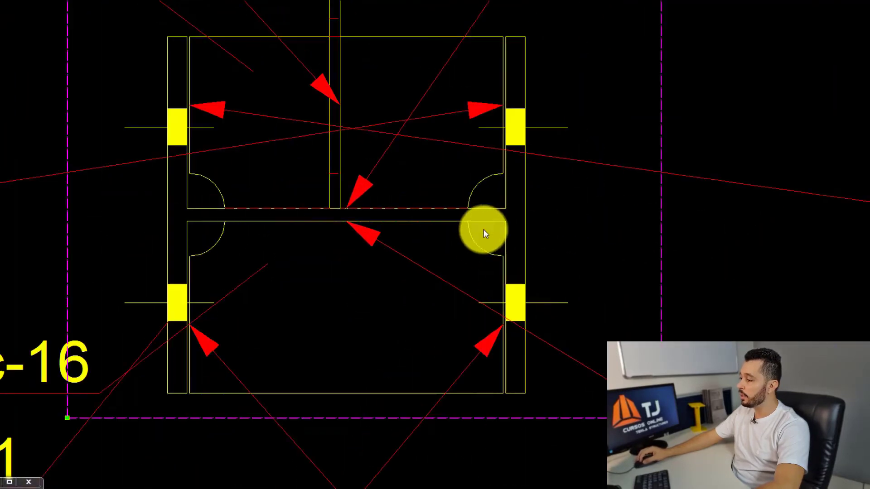
scroll(481, 248, "down", 3)
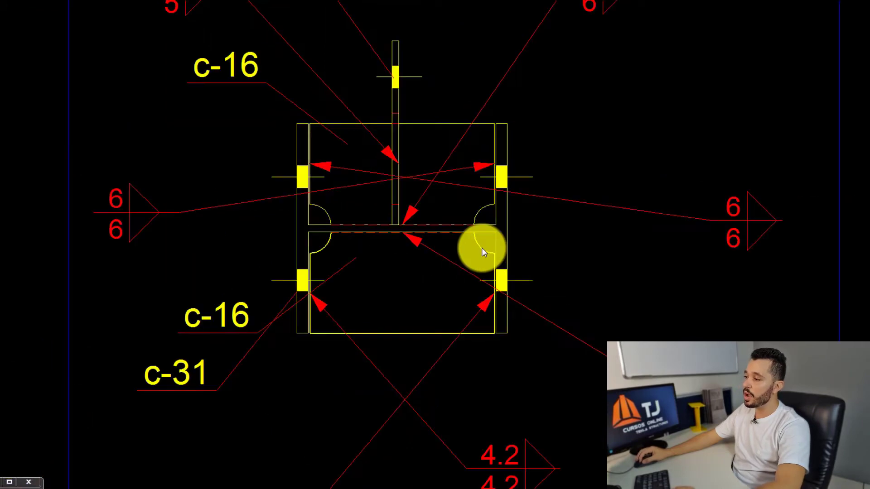
middle_click_drag(479, 246, 471, 233)
scroll(394, 311, "up", 2)
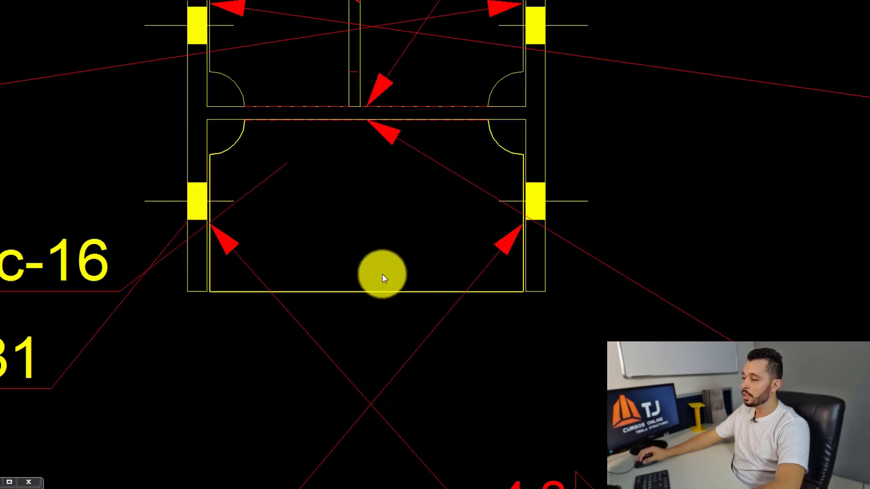
scroll(396, 279, "down", 2)
Examine the three weld marks pointing to the lower c-16 stiffener and the column profile in section B-B.
left_click(455, 265)
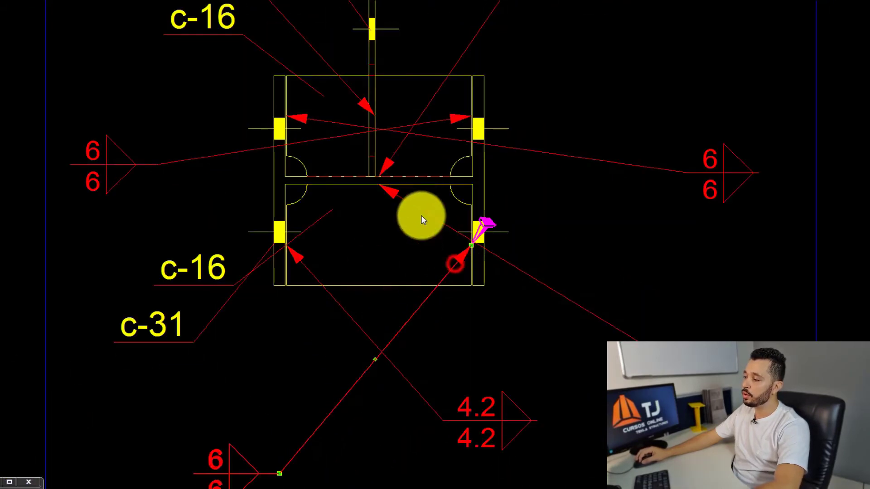
left_click(298, 255, "ctrl")
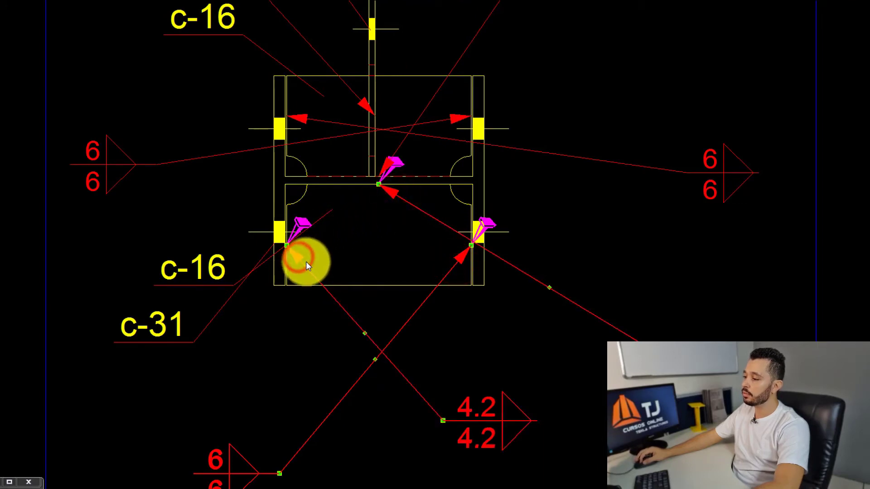
left_click(359, 225)
left_click(407, 194)
left_click(399, 198)
scroll(456, 199, "up", 2)
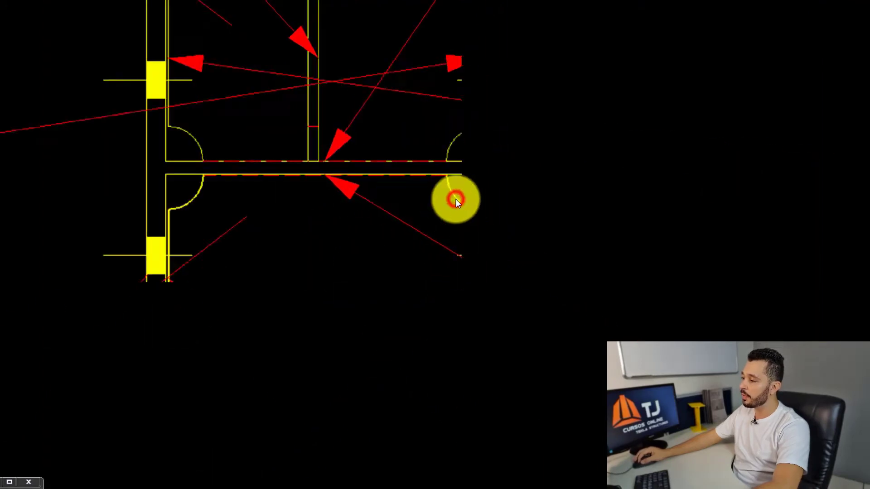
left_click(482, 175)
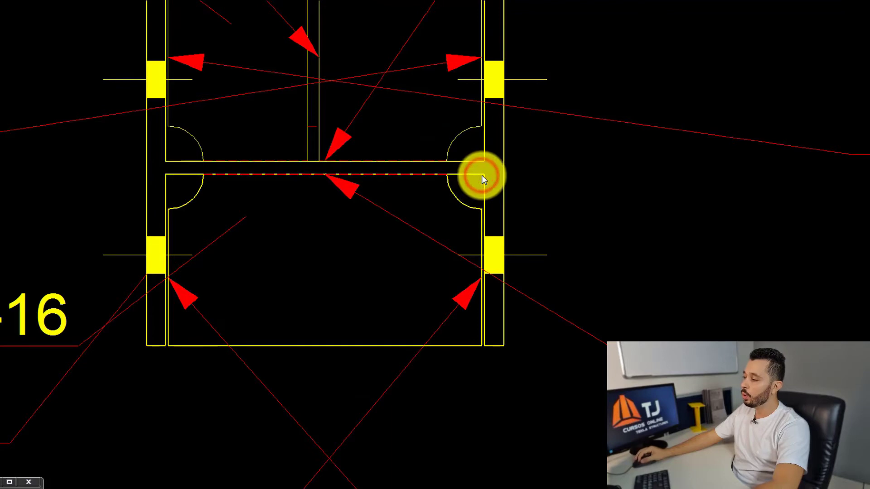
scroll(481, 178, "down", 2)
middle_click_drag(482, 178, 468, 233)
Examine the upper c-16 stiffener, its weld marks and the overall mark layout of section B-B.
left_click(405, 120)
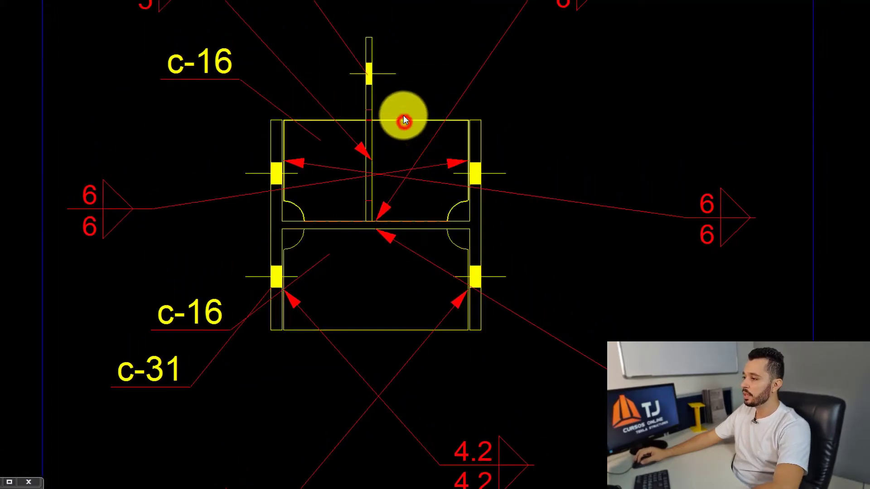
middle_click_drag(404, 120, 395, 191)
scroll(336, 263, "down", 2)
middle_click_drag(351, 238, 354, 240)
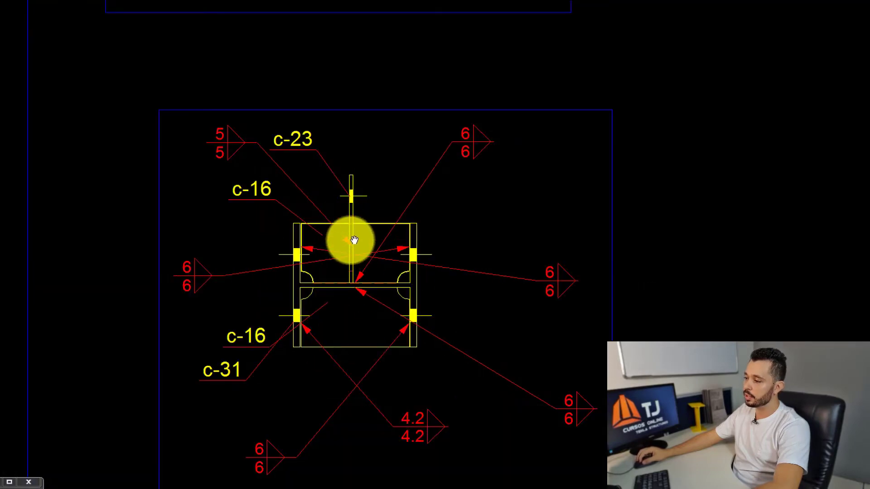
scroll(349, 233, "up", 2)
mouse_move(360, 159)
middle_mouse_down()
mouse_move(392, 169)
mouse_move(372, 177)
middle_mouse_up()
left_click(534, 172)
middle_click_drag(463, 262, 470, 214)
middle_click_drag(461, 306, 465, 259)
left_click_drag(411, 240, 395, 271)
middle_click_drag(458, 307, 471, 214)
scroll(493, 272, "up", 2)
scroll(557, 273, "down", 4)
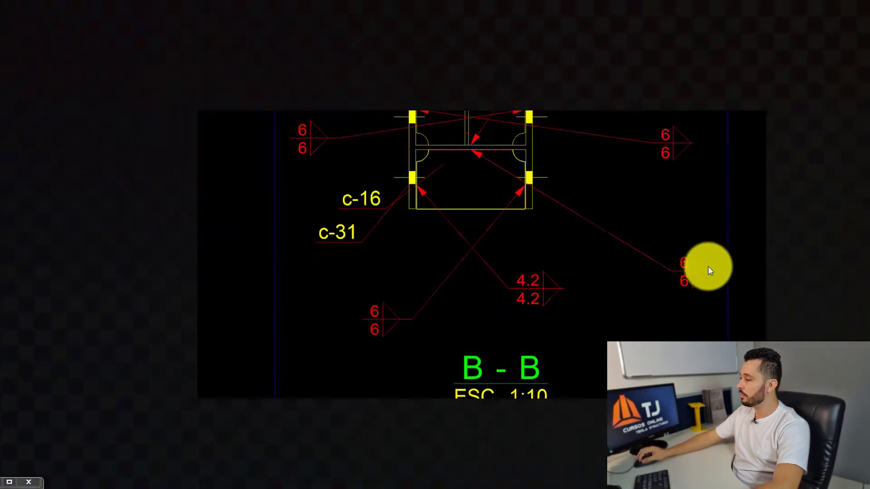
Move the 4.2 weld mark of section B-B to the left, directly below the c-31 part mark.
left_click(766, 235)
scroll(527, 292, "up", 2)
left_click(538, 273)
middle_click_drag(569, 250, 534, 255)
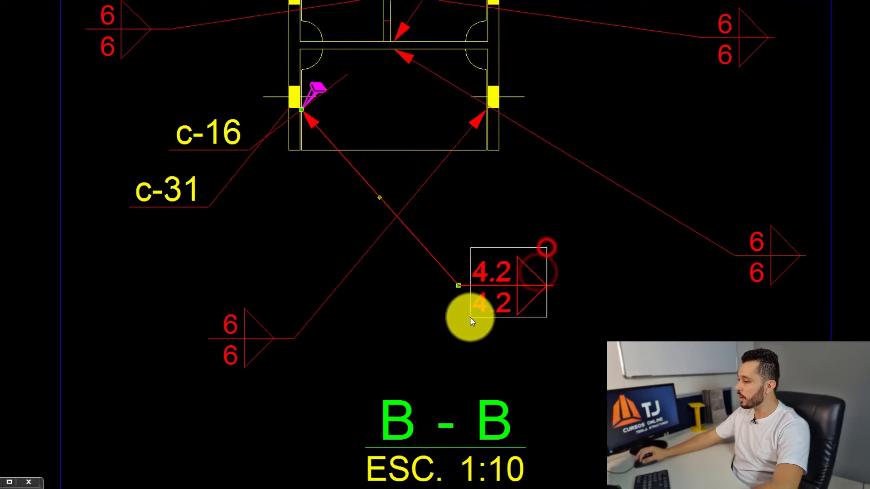
left_click_drag(470, 317, 469, 318)
left_click_drag(512, 254, 331, 210)
left_click(726, 276)
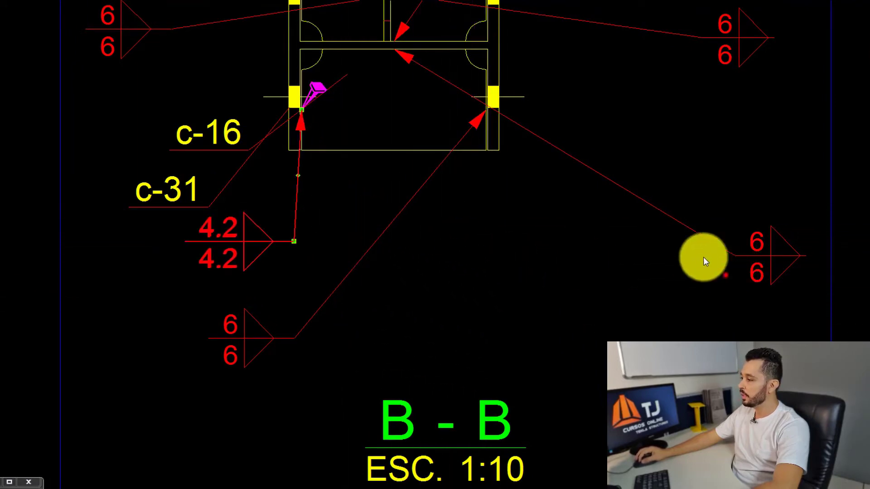
Move the 6 weld mark pointing to the underside of the web from the right to the lower left of section B-B.
left_click_drag(703, 257, 693, 229)
left_click_drag(790, 260, 415, 276)
left_click_drag(412, 239, 384, 176)
middle_click_drag(385, 180, 412, 227)
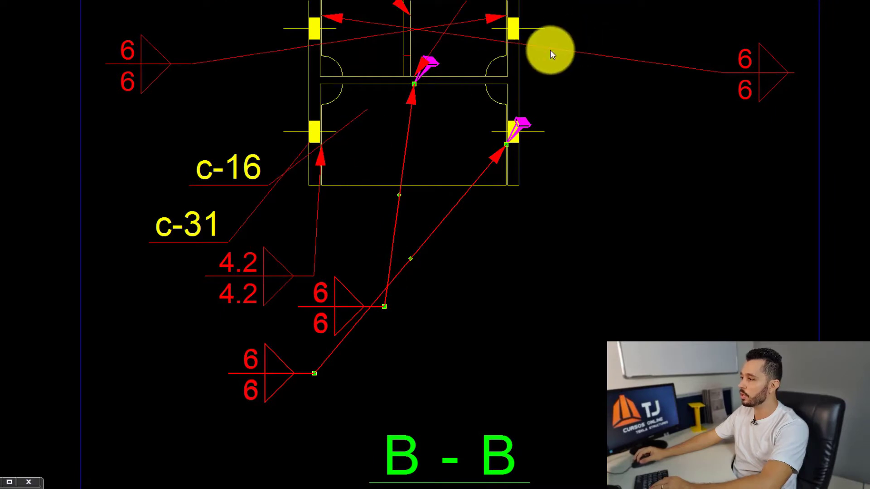
left_click(440, 136)
Delete the 4.2 weld mark and add a 6 weld mark at the lower stiffener's left edge in section B-B.
left_click(321, 163)
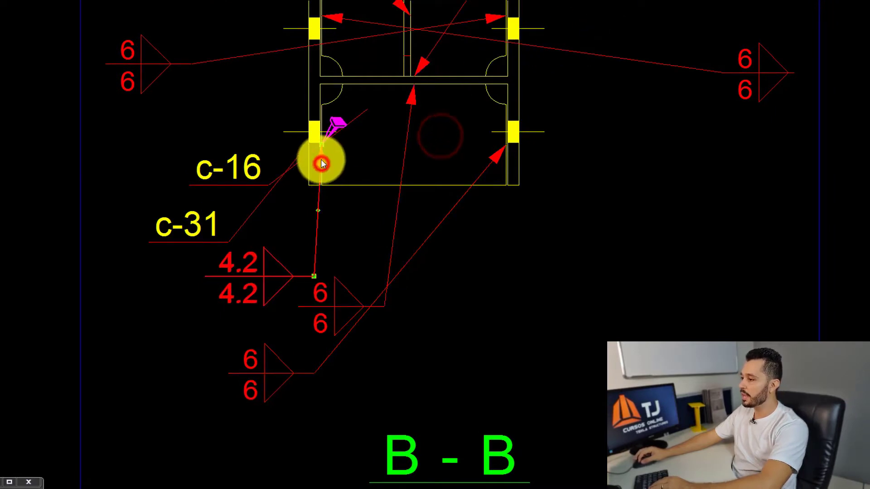
key("Delete")
left_click(602, 1)
left_click(326, 145)
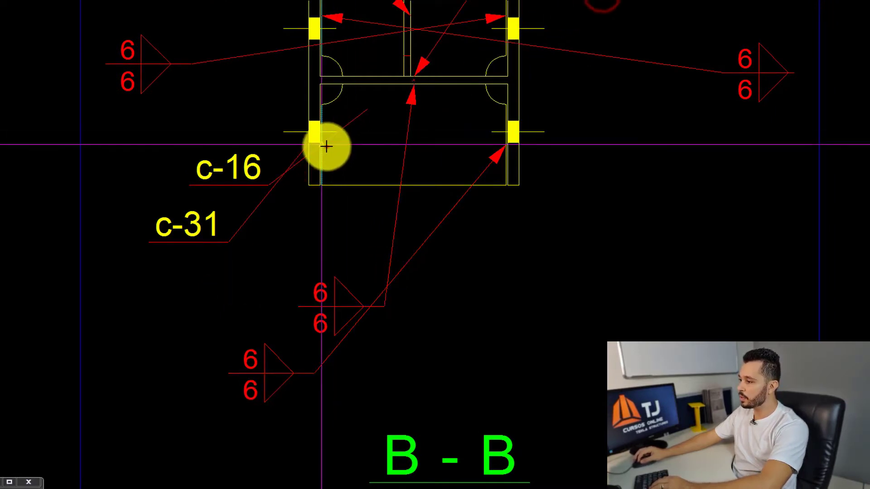
left_click(413, 228)
left_click(480, 240)
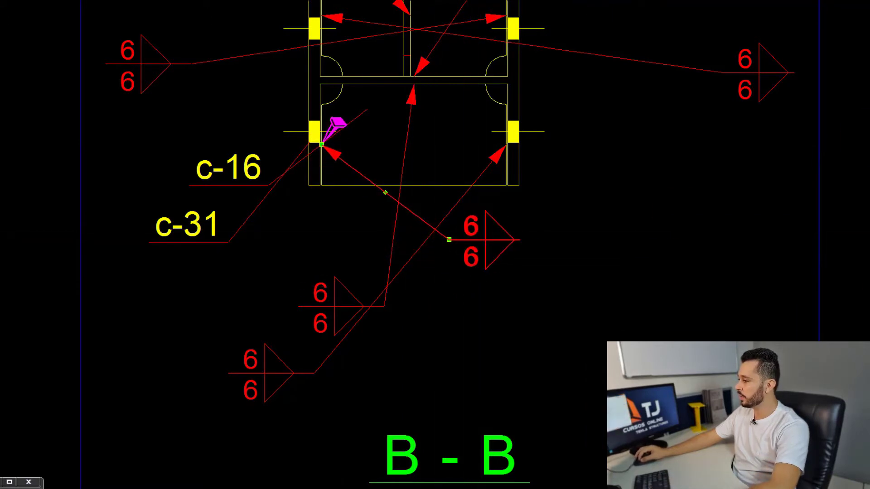
Move the new 6 weld mark closer to the lower stiffener's other two weld marks and merge all three into one.
left_click(440, 231)
left_click_drag(466, 233, 382, 243)
left_click(411, 197)
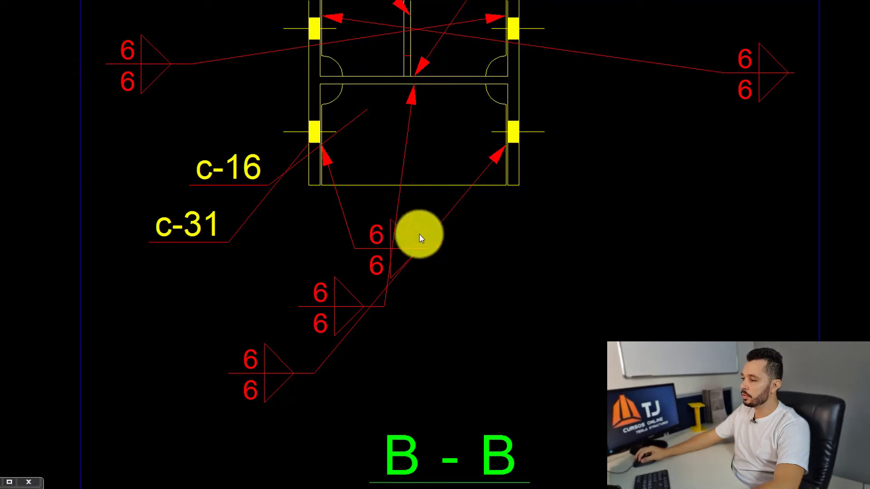
left_click_drag(501, 266, 354, 230)
right_click(354, 229)
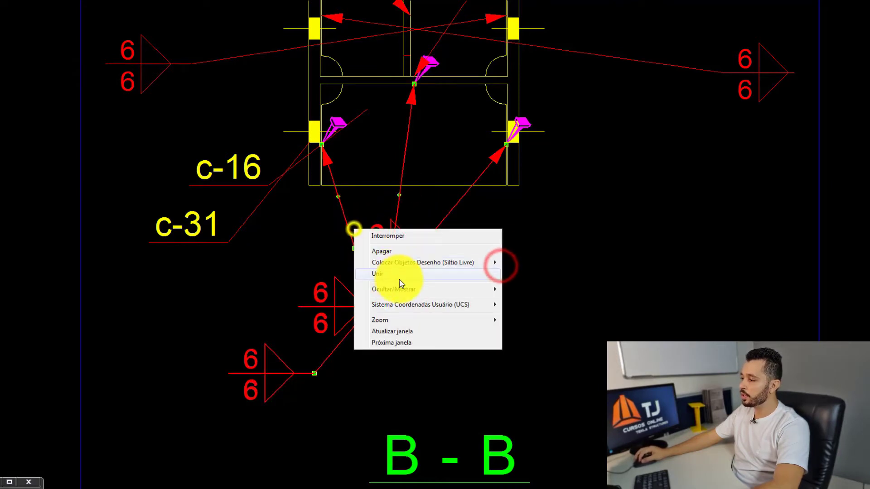
left_click(399, 274)
Reposition the merged weld mark and bend its left leader to meet the lower stiffener's left edge horizontally.
left_click(326, 302)
left_click_drag(329, 301, 335, 243)
scroll(332, 240, "up", 2)
left_click_drag(298, 203, 341, 242)
left_click_drag(333, 226, 393, 85)
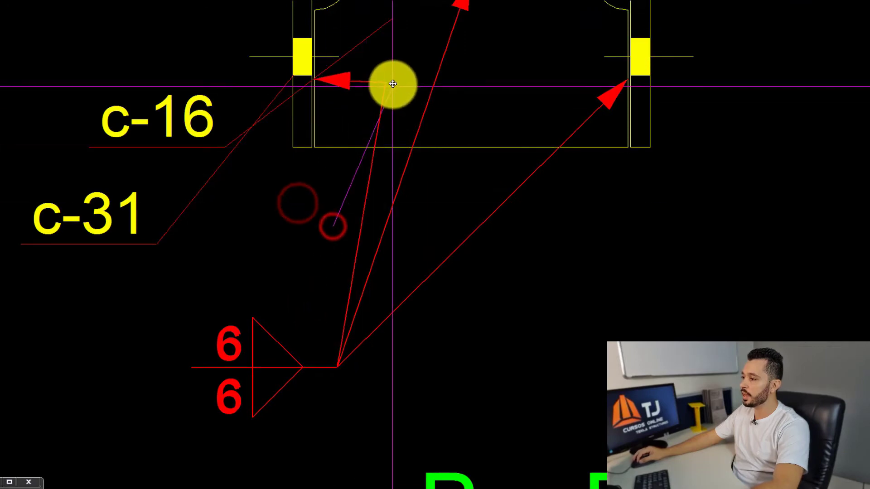
scroll(393, 86, "down", 5)
scroll(397, 101, "up", 3)
Move the lower c-16 part mark to the right below section B-B and shift the c-31 mark closer to the flange.
left_click(294, 197)
left_click_drag(293, 214, 521, 246)
left_click_drag(521, 247, 634, 315)
left_click(294, 281)
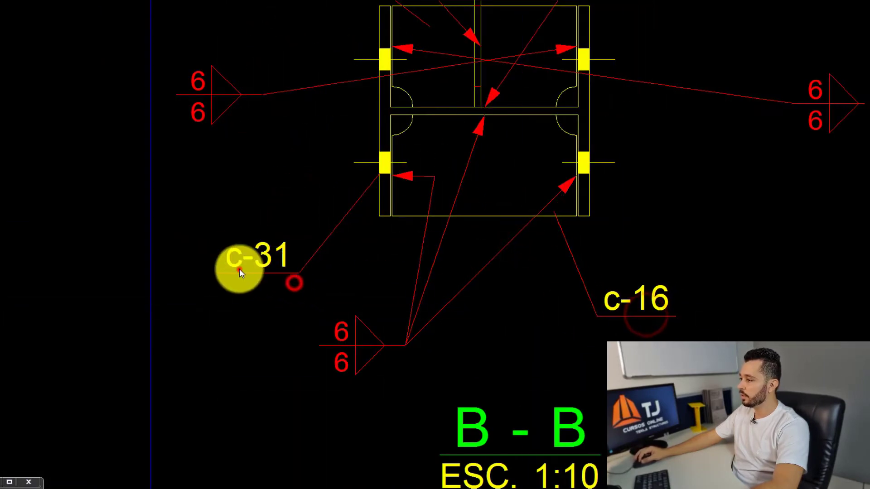
left_click(238, 270)
left_click_drag(233, 250, 253, 230)
scroll(642, 316, "up", 2)
Fine-tune the positions of the lower c-16 part mark and the merged 6 weld mark below section B-B.
left_click(637, 315)
left_click_drag(644, 304, 644, 281)
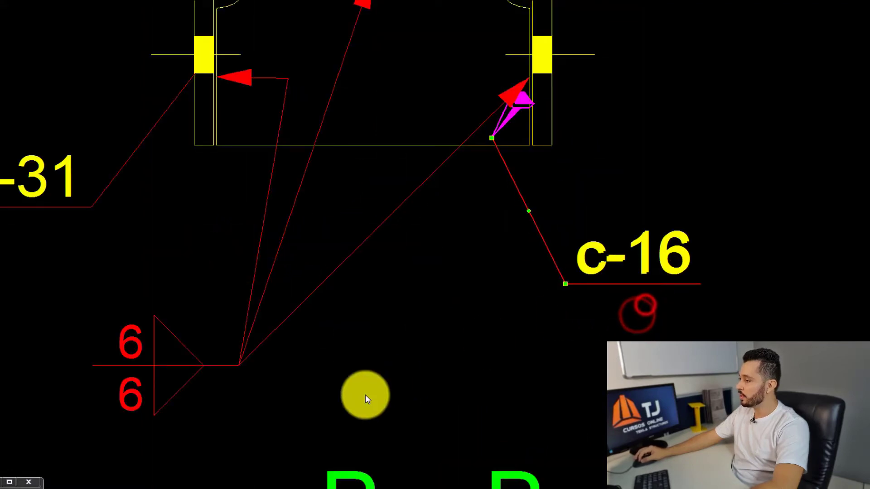
left_click_drag(301, 386, 202, 324)
scroll(202, 325, "down", 2)
left_click(482, 295)
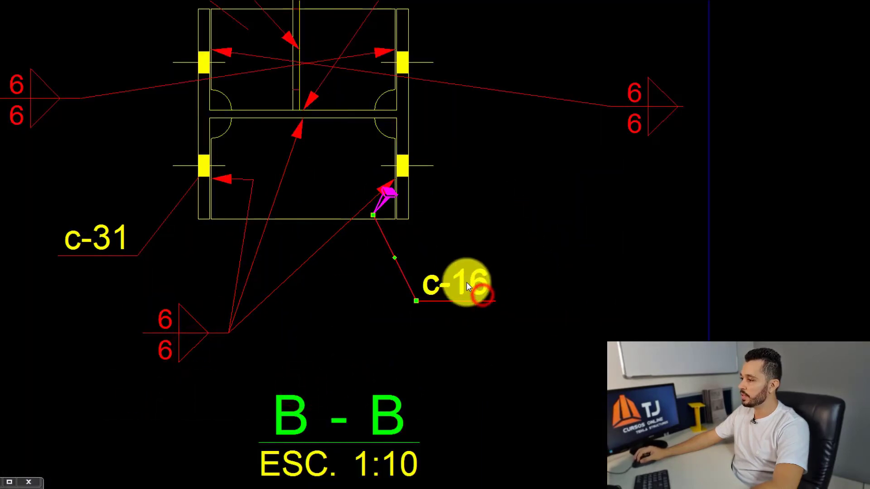
left_click_drag(465, 286, 465, 298)
Move the upper c-16 part mark up beside the c-23 mark in section B-B.
middle_click_drag(380, 284, 397, 486)
left_click(140, 178)
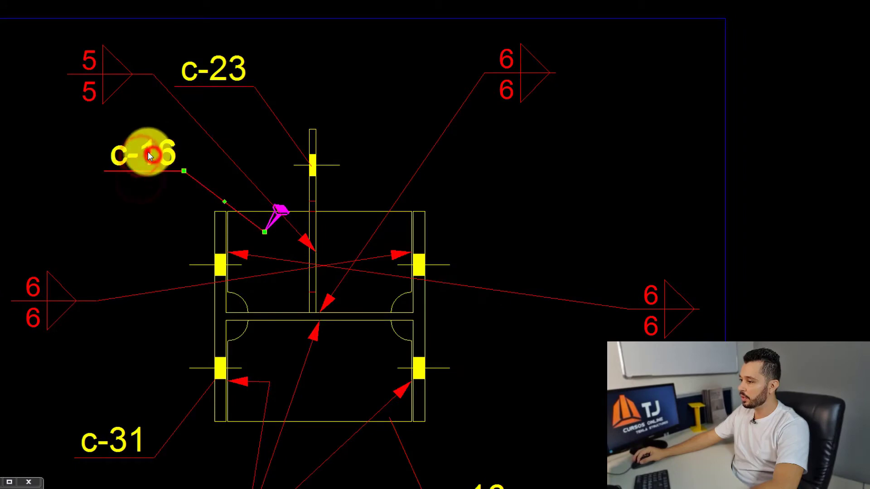
double_click(150, 155)
left_click_drag(166, 131, 186, 195)
Delete the 5 weld mark pointing to the c-23 plate in section B-B.
left_click(86, 75)
scroll(318, 265, "up", 2)
scroll(323, 213, "down", 1)
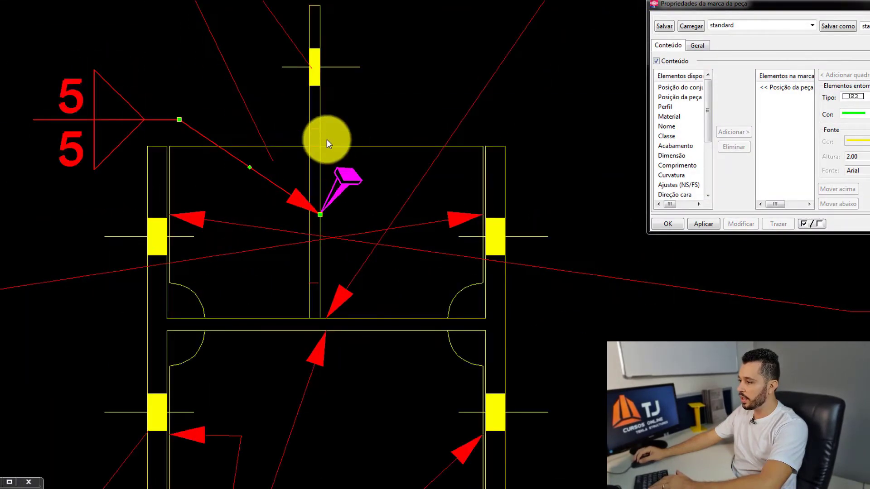
left_click(320, 96)
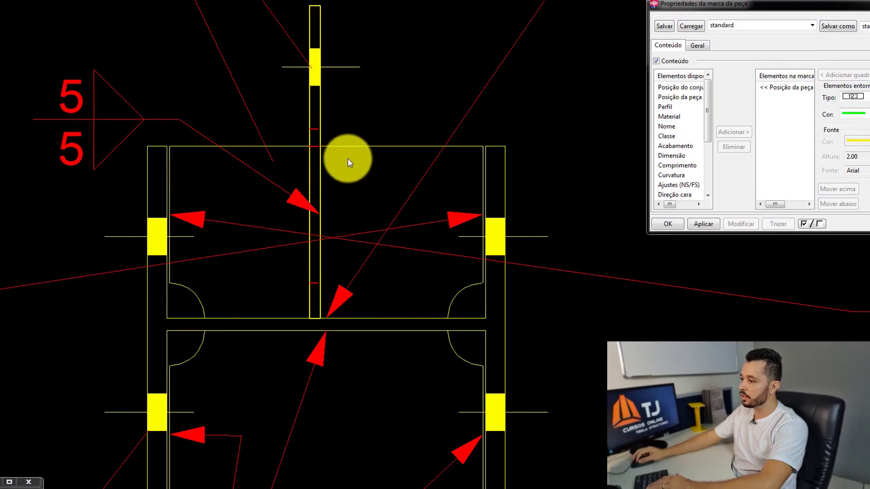
scroll(313, 195, "down", 2)
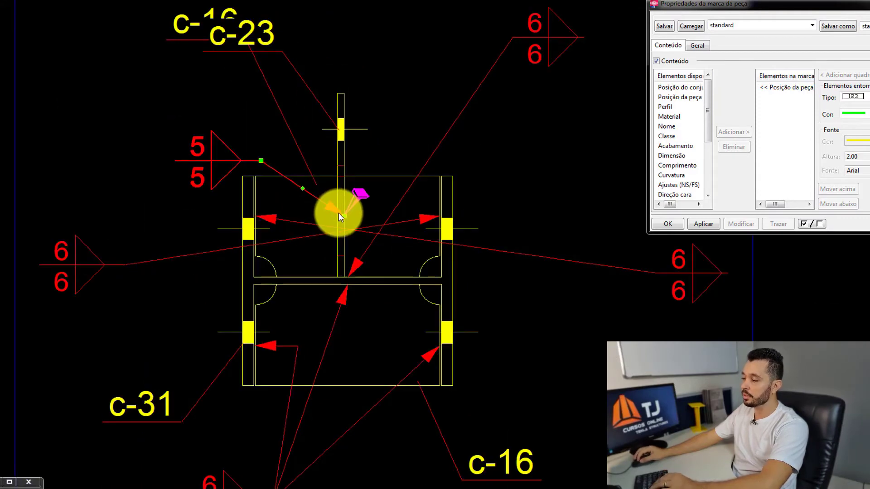
scroll(338, 213, "up", 2)
scroll(341, 218, "down", 2)
Shift the upper web weld mark's arrow away from the c-23 plate and merge it with the upper stiffener's right-edge weld mark.
left_click(355, 271)
scroll(357, 273, "up", 2)
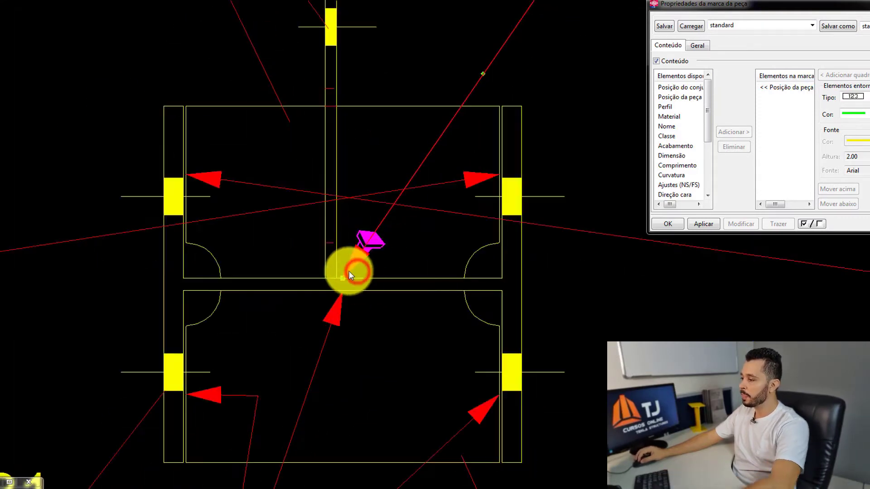
left_click_drag(343, 278, 388, 262)
scroll(389, 262, "up", 1)
scroll(388, 262, "down", 2)
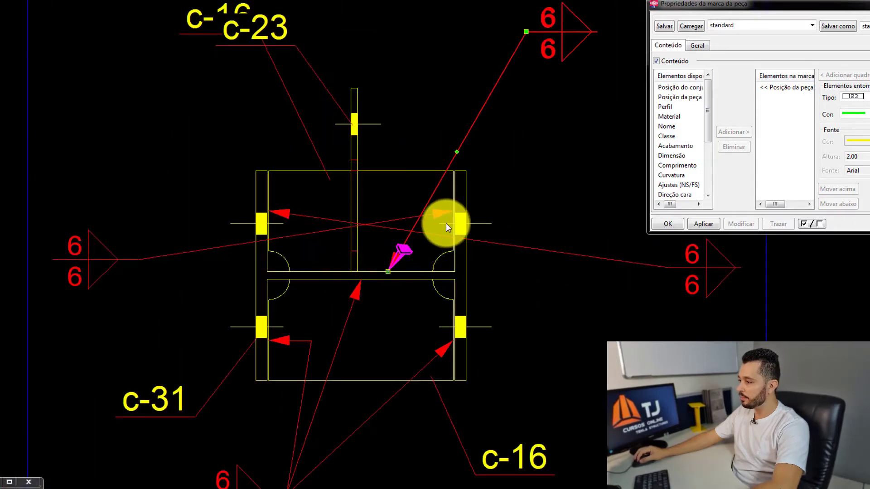
right_click(448, 216)
left_click(471, 251)
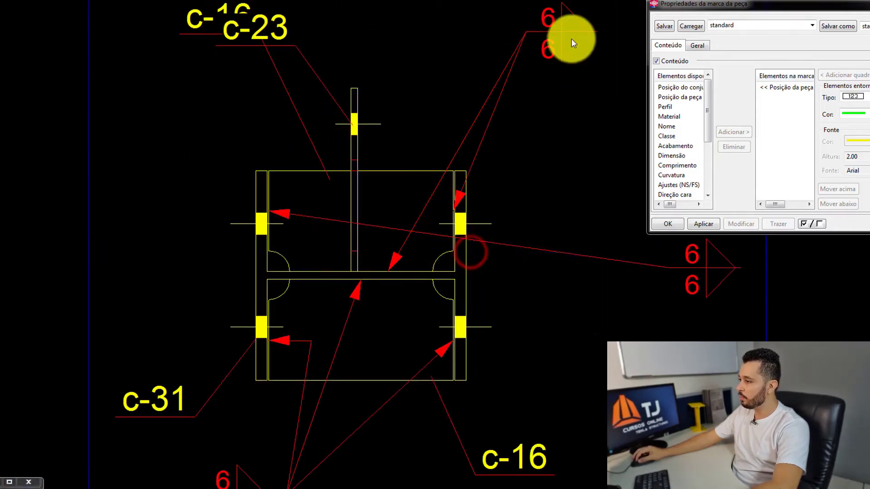
Move the 6 weld mark for the upper stiffener's left edge to the upper left of section B-B and bend its leader.
left_click_drag(705, 270, 312, 204)
scroll(312, 199, "up", 1)
scroll(312, 205, "down", 2)
left_click_drag(208, 142, 215, 138)
scroll(285, 113, "up", 1)
Move the upper c-16 and c-23 part marks up and to the left, stacking them above the 6 weld mark.
left_click(280, 113)
left_click_drag(286, 116, 196, 100)
left_click(271, 98)
left_click(278, 40)
left_click_drag(255, 31, 206, 18)
left_click(344, 54)
Shift the upper-right 6 weld mark slightly left and bend both its leaders inside the upper stiffener in section B-B.
middle_click_drag(477, 272, 466, 250)
left_click(545, 106)
left_click_drag(579, 87, 562, 79)
left_click(454, 138)
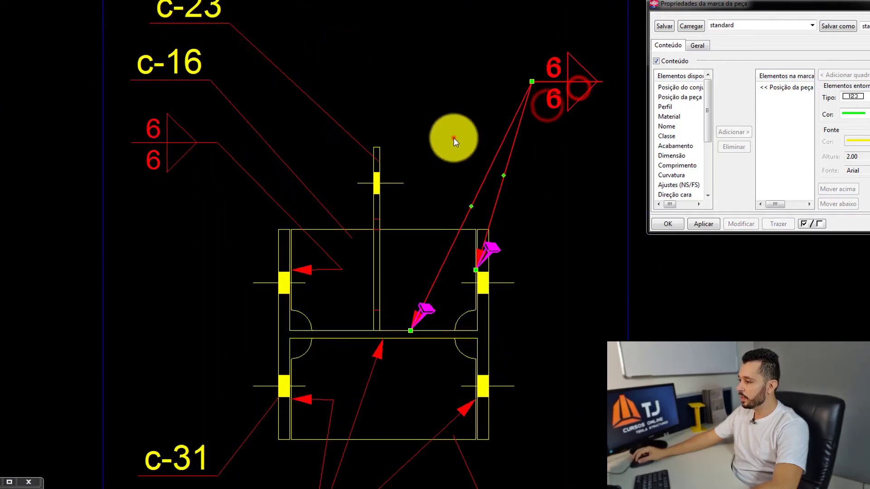
left_click(459, 216)
scroll(413, 271, "up", 2)
left_click_drag(428, 252, 401, 270)
left_click(605, 150)
left_click(563, 107)
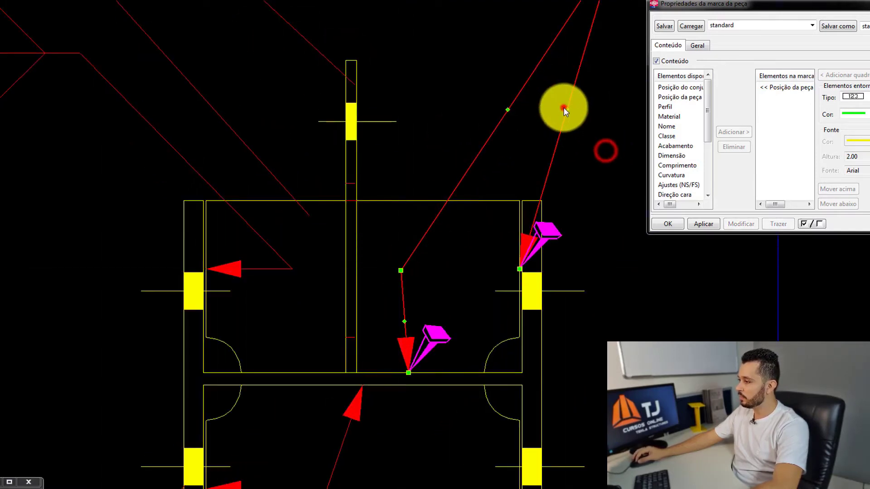
left_click_drag(570, 107, 450, 254)
scroll(452, 253, "down", 2)
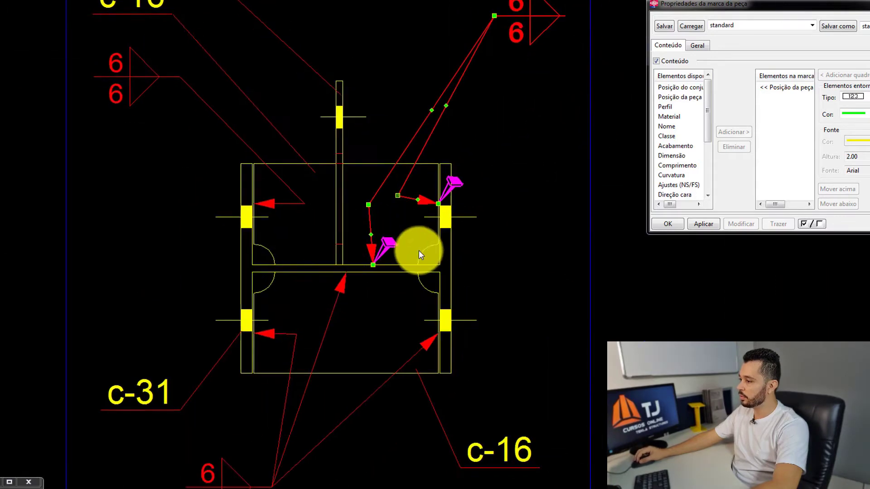
Examine the upper and lower stiffeners, their marks and the weld leaders in section B-B.
scroll(419, 248, "down", 2)
scroll(436, 361, "up", 2)
scroll(424, 190, "down", 3)
scroll(422, 194, "up", 1)
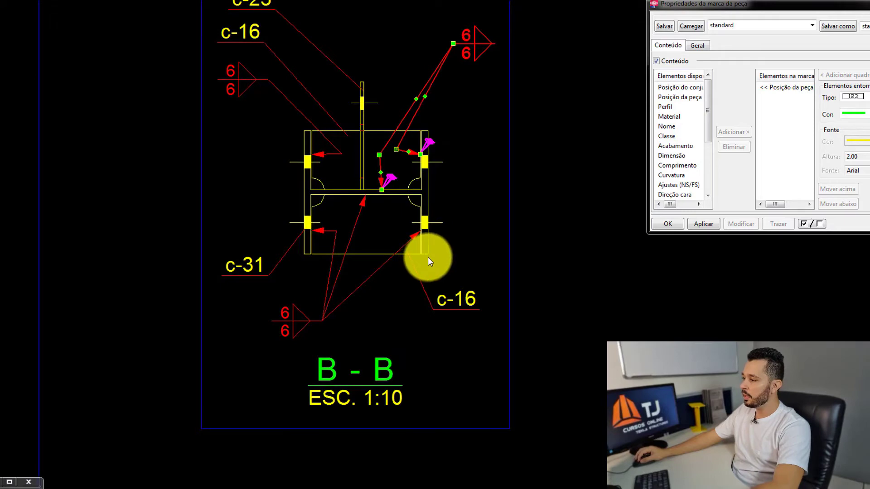
scroll(379, 254, "up", 2)
left_click(366, 252)
middle_click_drag(369, 153, 379, 207)
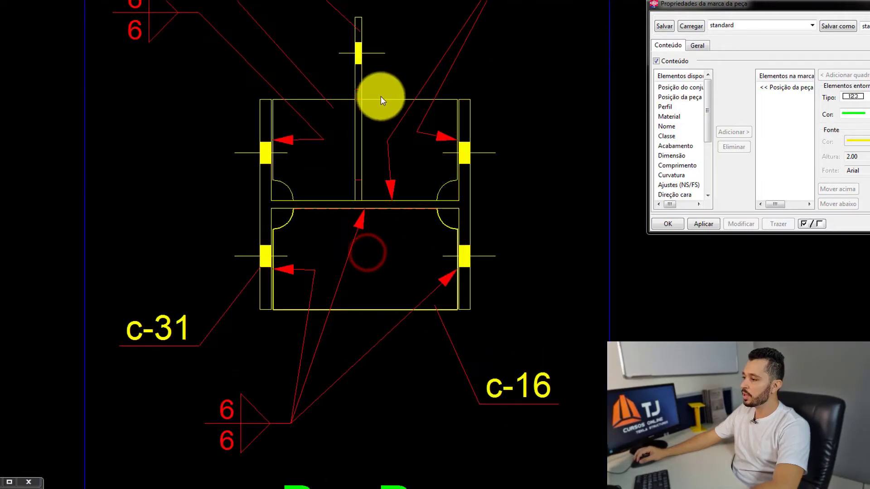
left_click(381, 96, "ctrl")
scroll(381, 96, "down", 2)
middle_click_drag(387, 125, 382, 191)
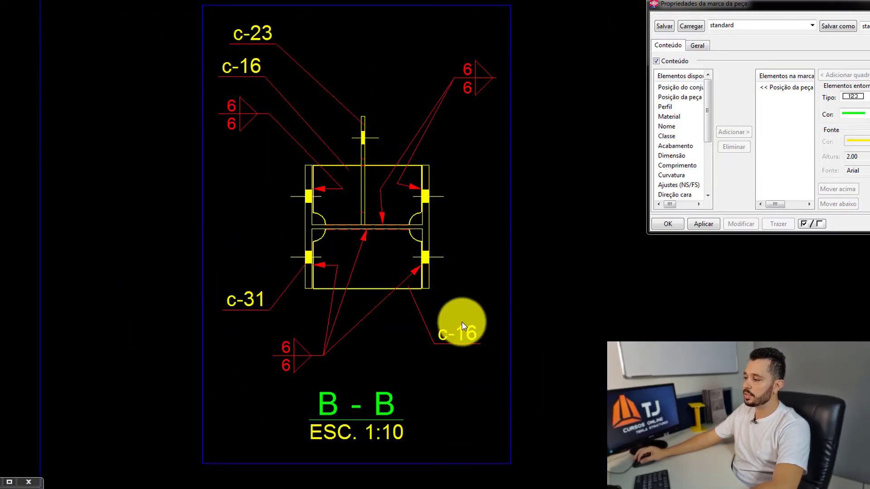
left_click(428, 216)
scroll(411, 216, "up", 2)
left_click(152, 358)
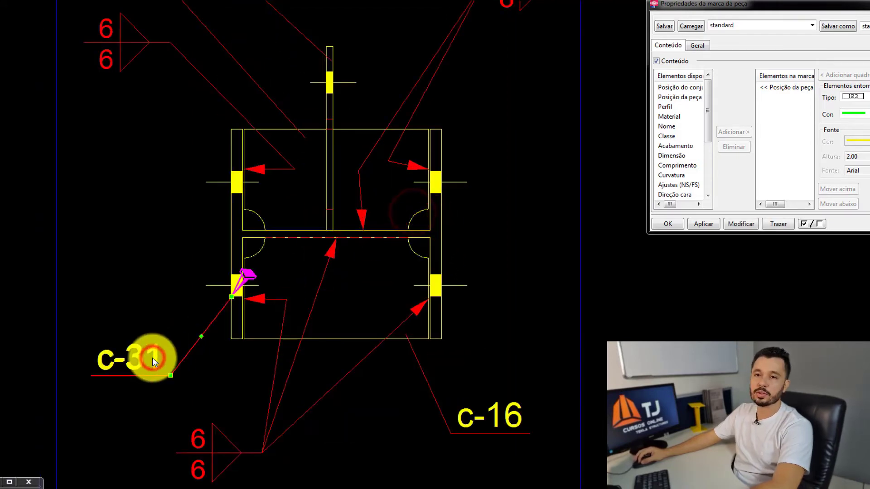
Delete both 6 weld marks that point to the upper stiffener in section B-B.
middle_click_drag(305, 358, 321, 336)
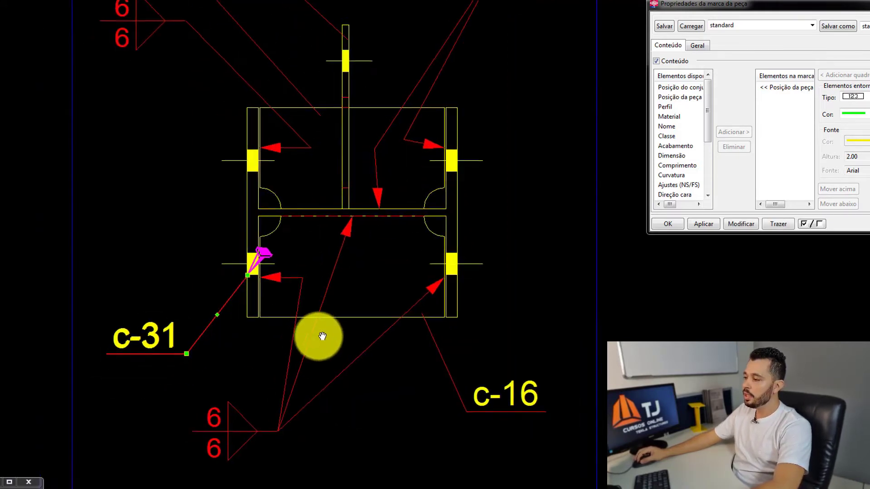
scroll(321, 336, "down", 2)
left_click(432, 125)
left_click(228, 143, "ctrl")
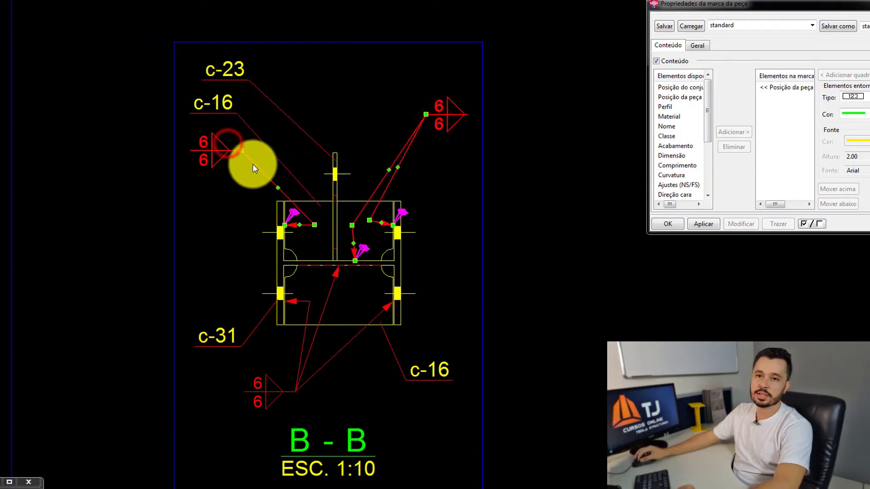
middle_click_drag(259, 159, 262, 141)
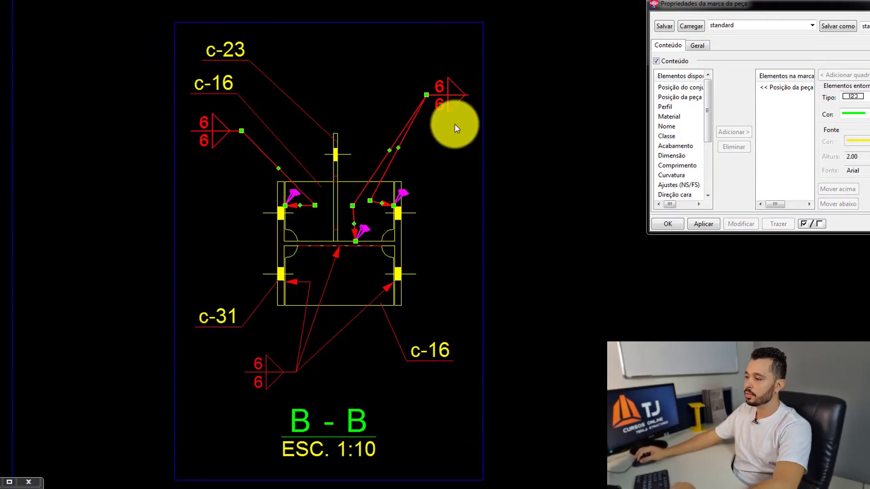
key("Delete")
Examine the lower c-16 and c-31 part marks and the three-leader weld mark below section B-B.
scroll(426, 345, "up", 2)
middle_click_drag(343, 243, 387, 224)
left_click(484, 331)
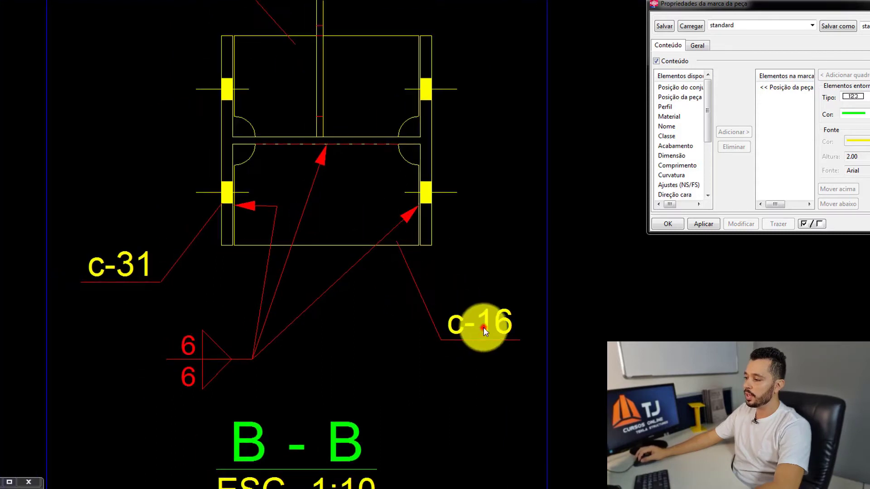
left_click(129, 257, "shift")
left_click(298, 371)
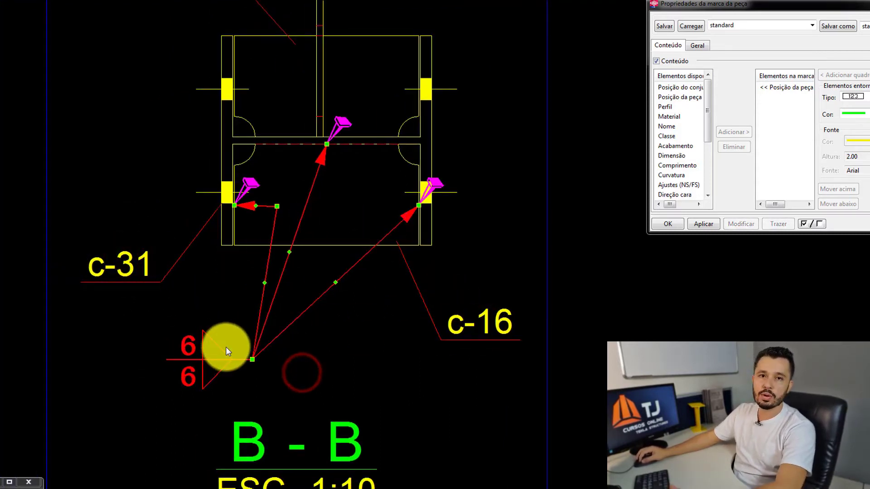
left_click(448, 340)
left_click(346, 301)
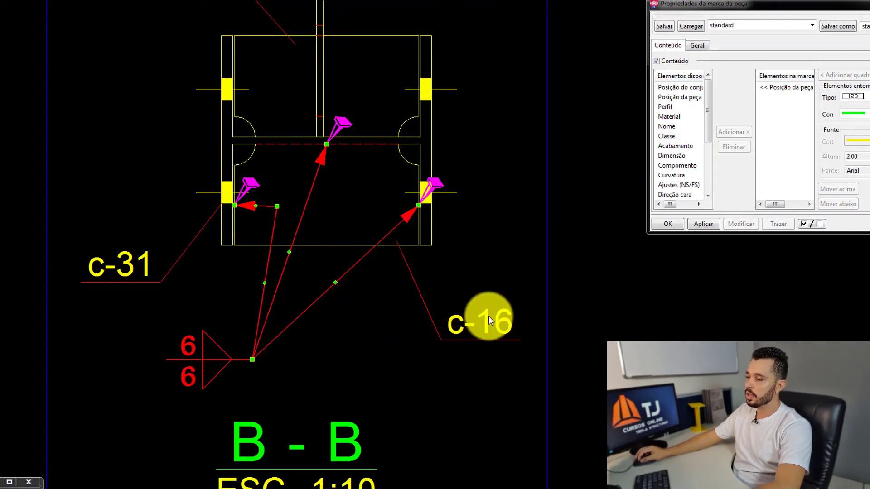
scroll(388, 213, "down", 2)
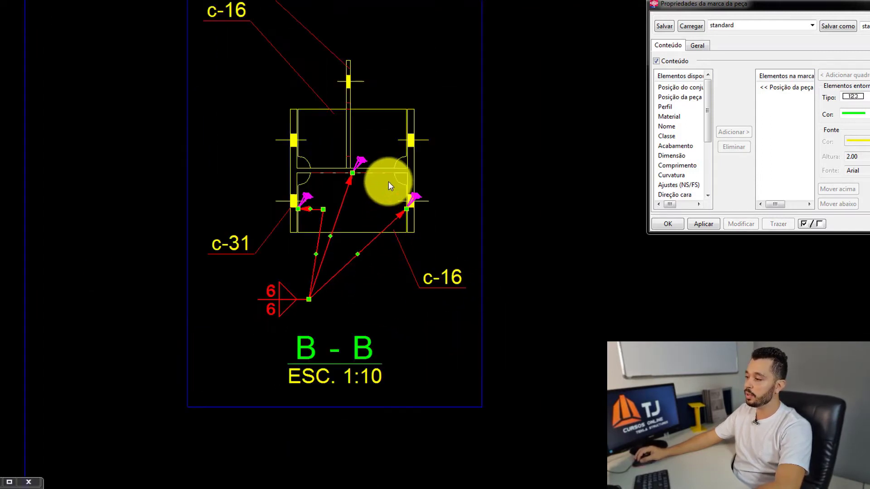
left_click(399, 116)
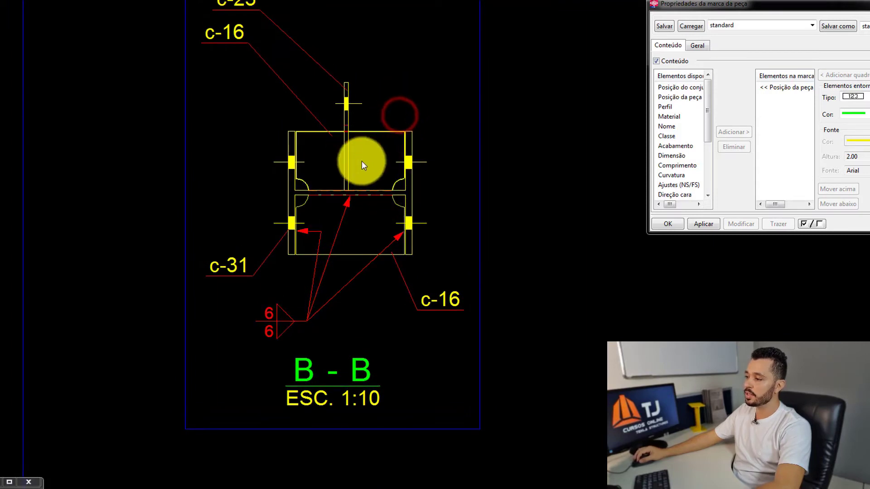
Move the upper c-16 and c-23 part marks down, closer to section B-B.
middle_click_drag(304, 104, 304, 148)
left_click(228, 78)
scroll(228, 76, "up", 2)
left_click_drag(227, 75, 225, 99)
left_click(236, 25)
left_click_drag(252, 10, 256, 21)
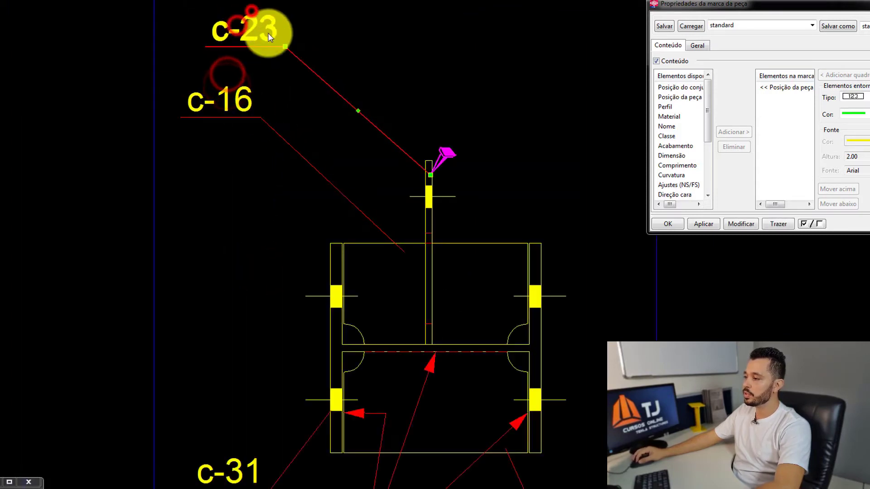
left_click(481, 164)
Dimension the flange holes' vertical spacing from the web centre on both sides of section B-B.
middle_click_drag(522, 339, 476, 293)
key("g")
left_click(245, 253)
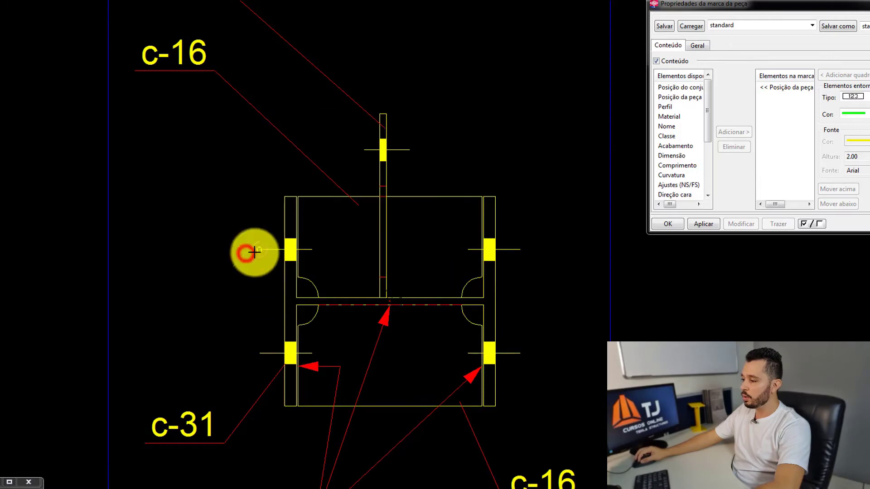
left_click(255, 250)
left_click(265, 354)
left_click(496, 301)
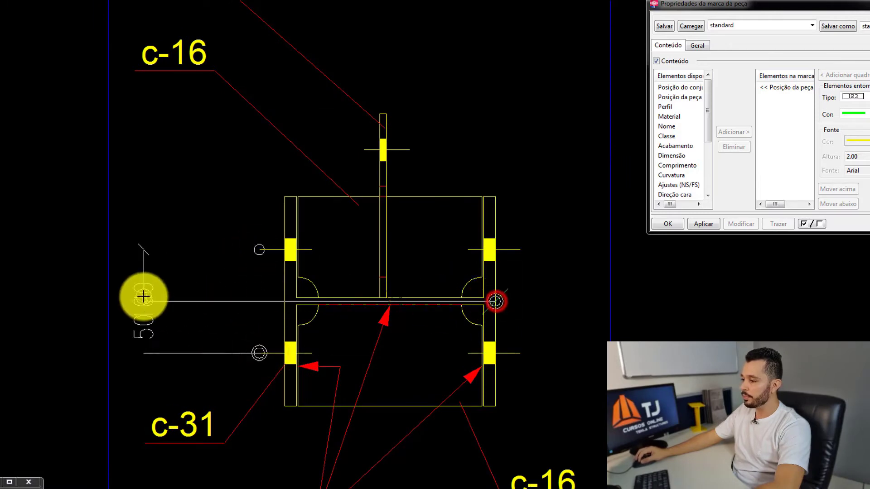
middle_click(143, 297)
left_click(519, 250)
left_click(520, 352)
left_click(287, 302)
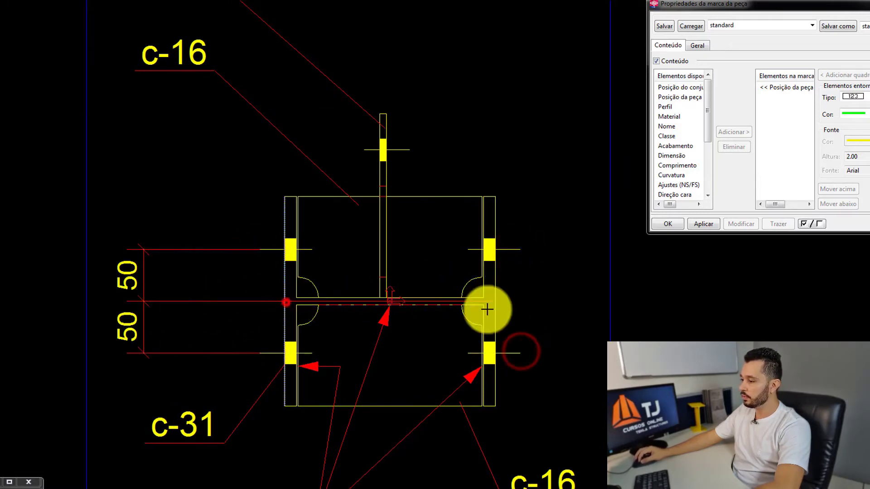
middle_click(625, 296)
Remove the hole spacing dimensions from both sides of section B-B.
middle_click_drag(606, 295, 596, 269)
key("Escape")
left_click(540, 155)
left_click(306, 246)
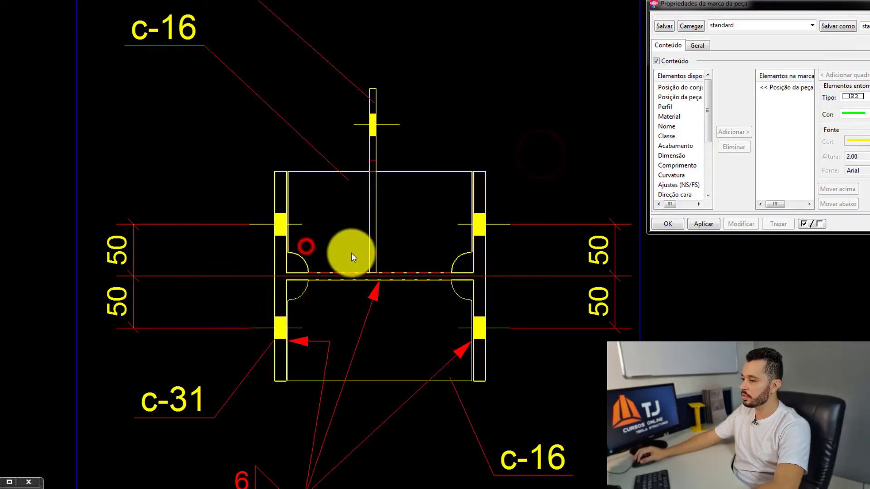
left_click(412, 243)
left_click(408, 162)
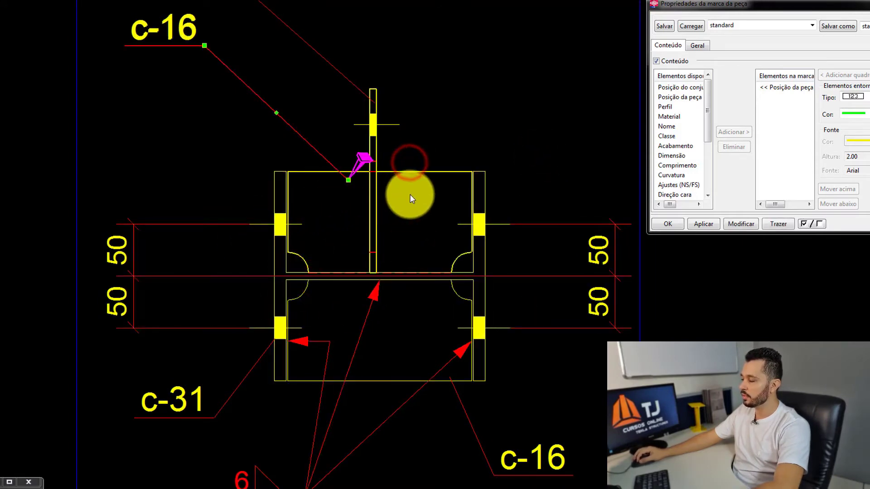
left_click(419, 146)
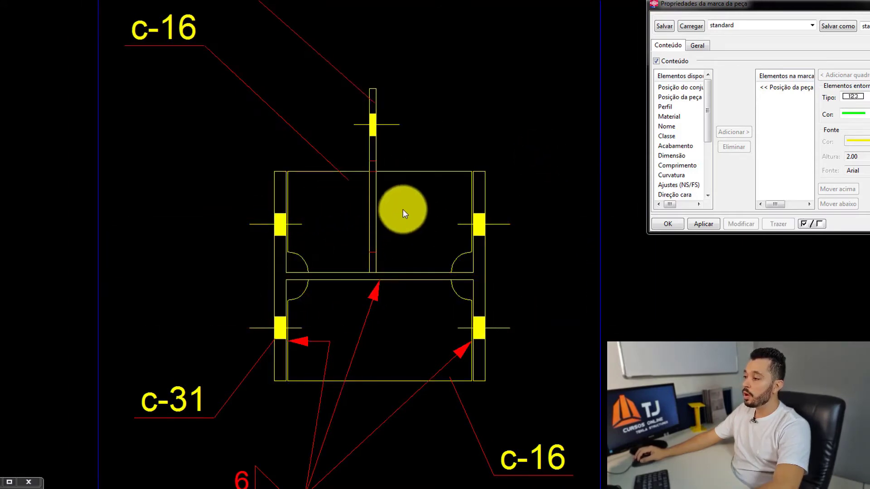
Examine the c-23 plate below the top stiffener in the front view, and check where section mark B cuts the column.
scroll(403, 209, "down", 2)
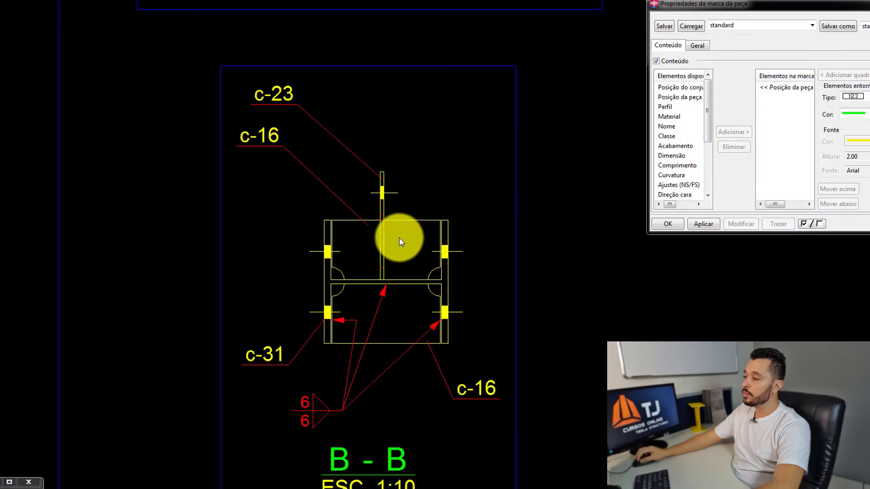
left_click(283, 91)
scroll(282, 91, "up", 2)
scroll(464, 262, "down", 2)
scroll(462, 272, "down", 2)
scroll(461, 286, "up", 2)
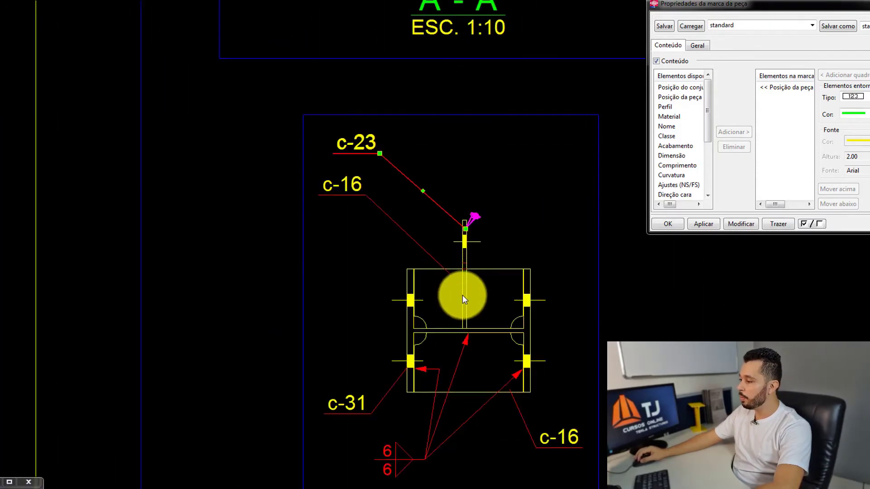
scroll(463, 301, "down", 2)
scroll(217, 138, "up", 5)
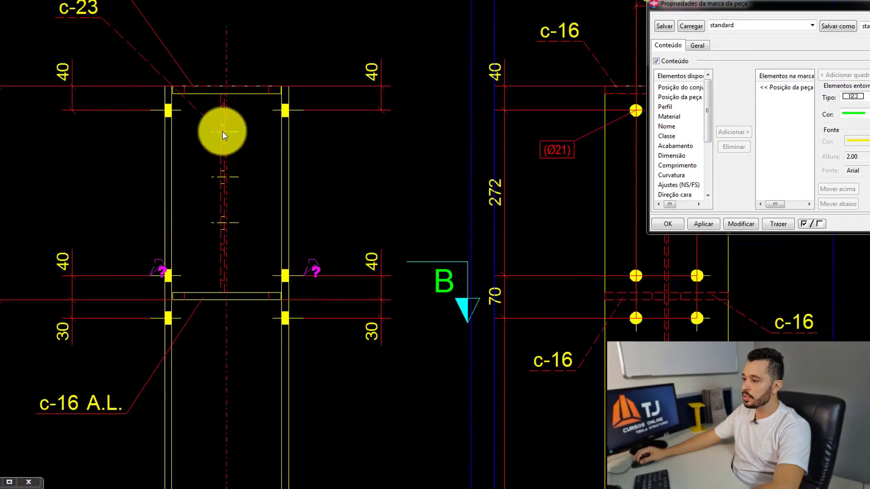
mouse_move(319, 160)
middle_mouse_down()
mouse_move(345, 165)
mouse_move(348, 206)
middle_mouse_up()
left_click(350, 149)
scroll(347, 167, "up", 3)
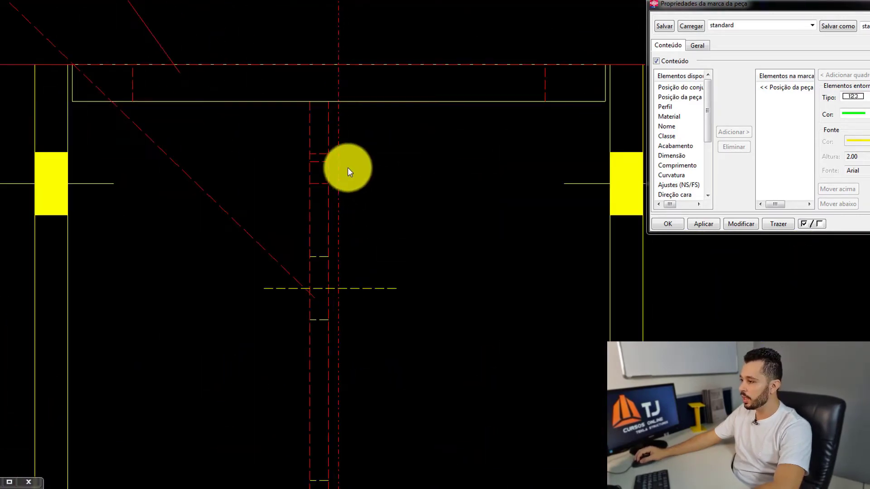
left_click(294, 128)
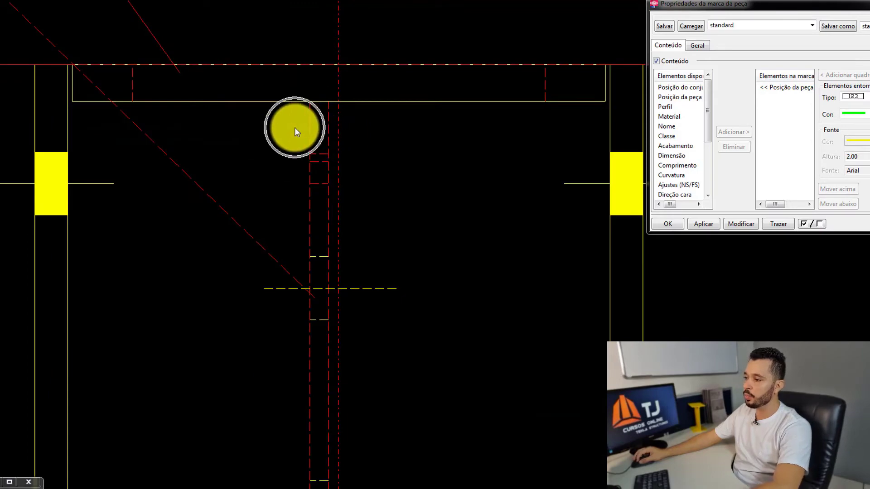
scroll(343, 127, "down", 5)
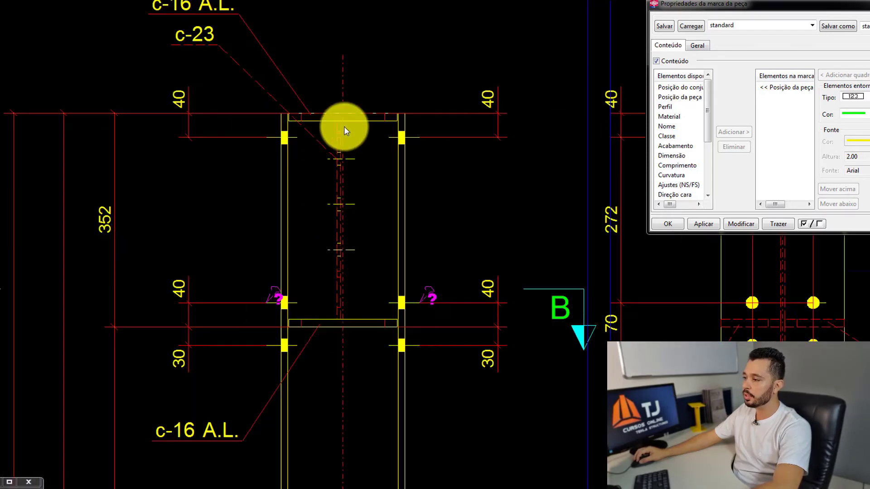
left_click(552, 290)
middle_click_drag(551, 239, 553, 233)
scroll(412, 194, "down", 4)
scroll(457, 326, "up", 5)
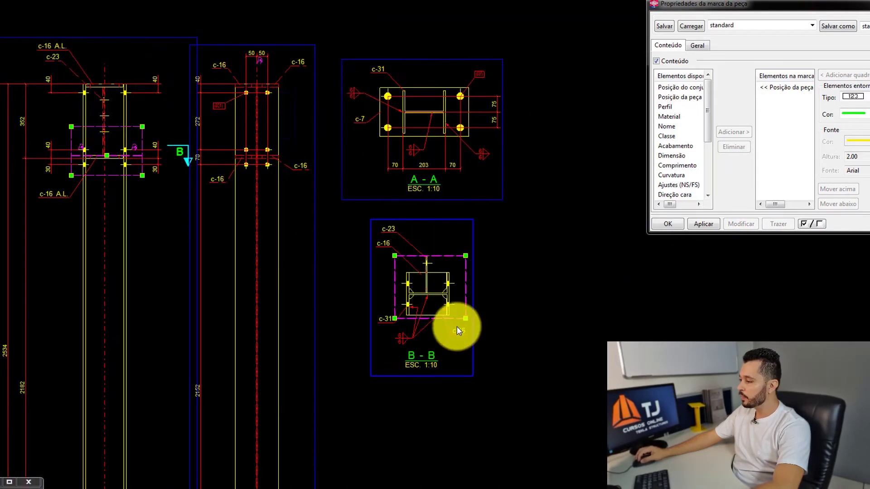
Dimension the column's overall width across the outer flange faces, placing the dimension above section B-B.
scroll(305, 192, "up", 6)
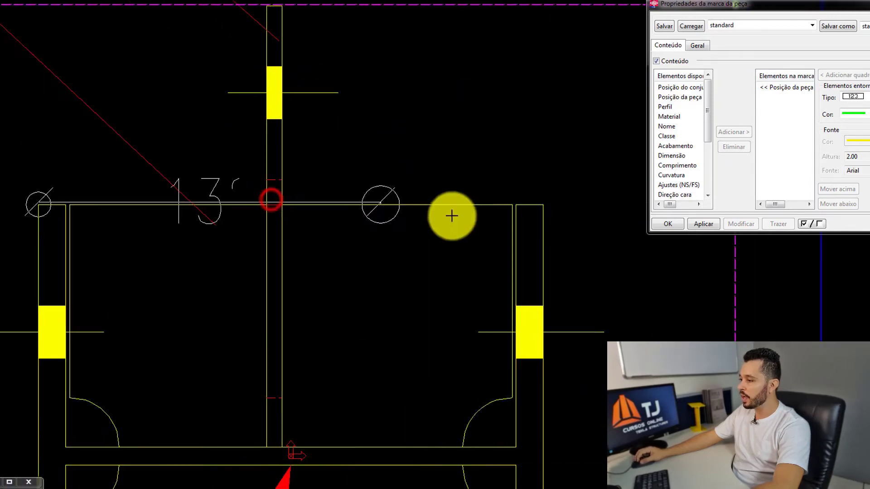
scroll(556, 208, "down", 5)
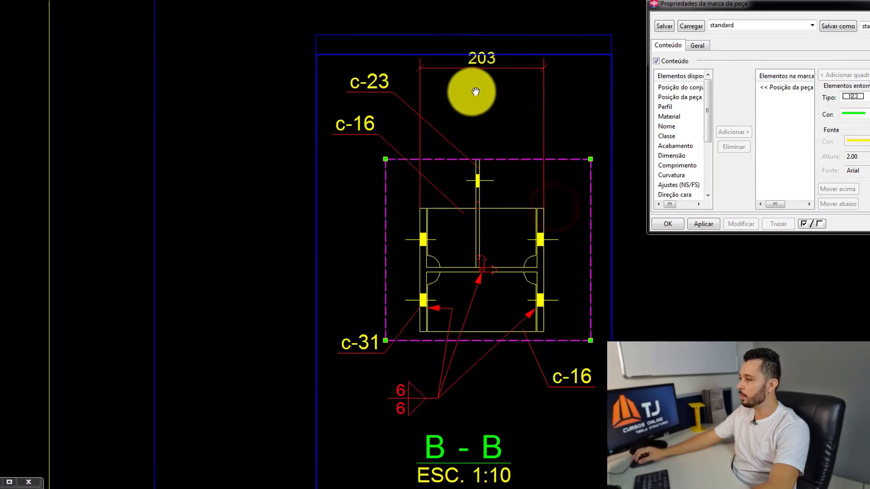
left_click(487, 130)
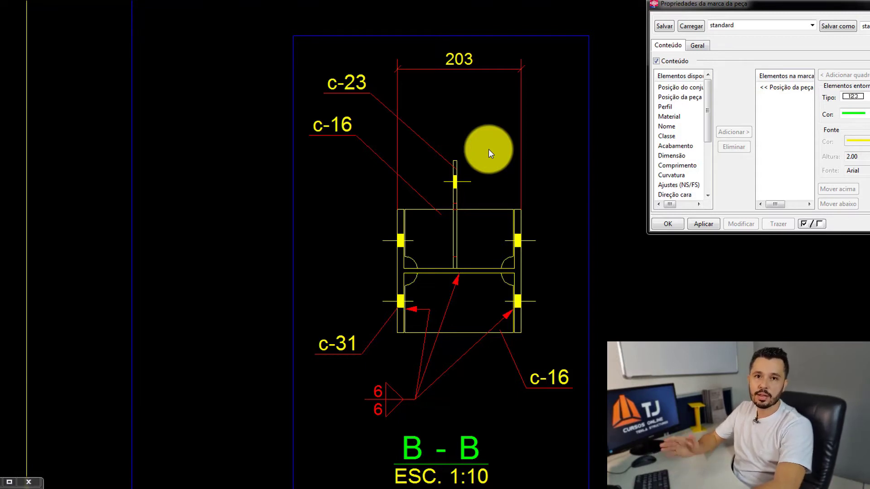
Add a chained dimension above section B-B from both outer flange faces to the column's centre.
left_click(502, 145)
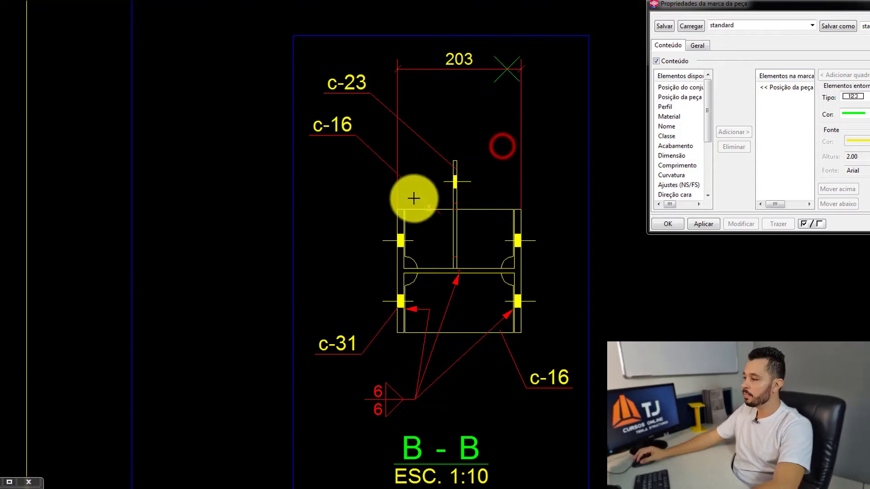
left_click(393, 205)
scroll(503, 209, "up", 2)
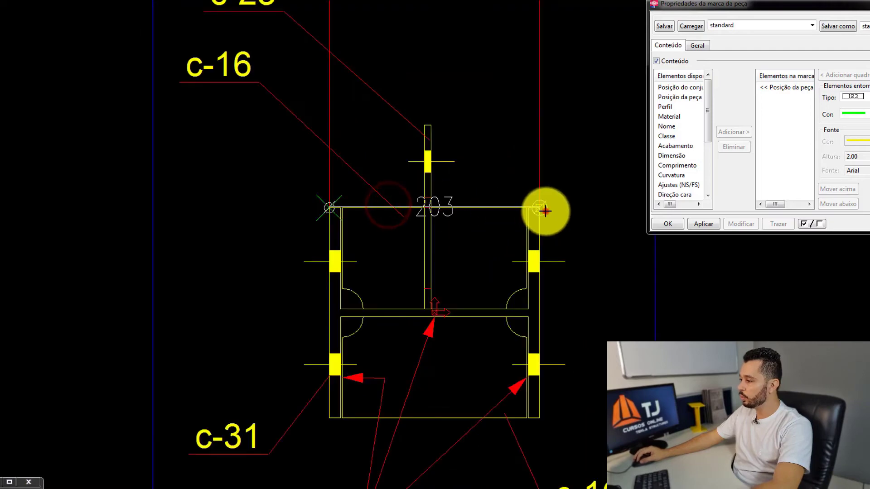
left_click(542, 208)
scroll(430, 313, "up", 2)
scroll(428, 314, "down", 4)
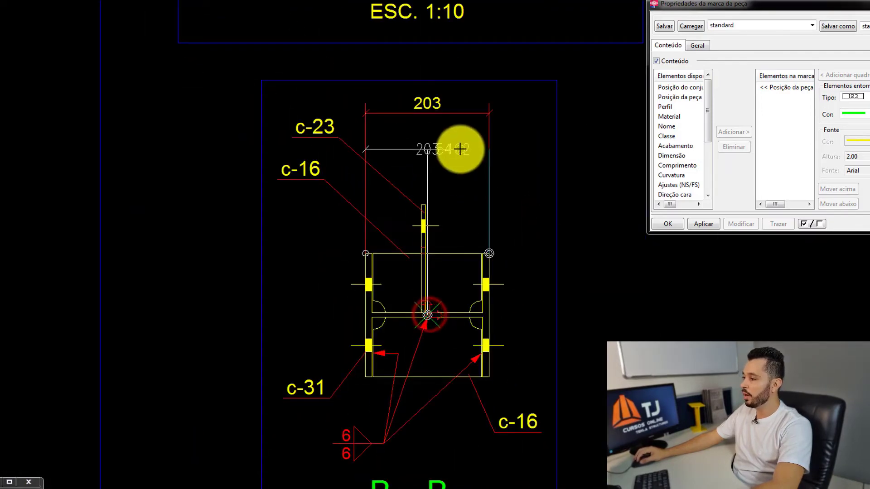
scroll(456, 144, "up", 2)
left_click(458, 138)
Move the overall width dimension up and adjust the half-width chain beneath it in section B-B.
left_click(420, 72)
left_click_drag(422, 86, 425, 57)
left_click(447, 103)
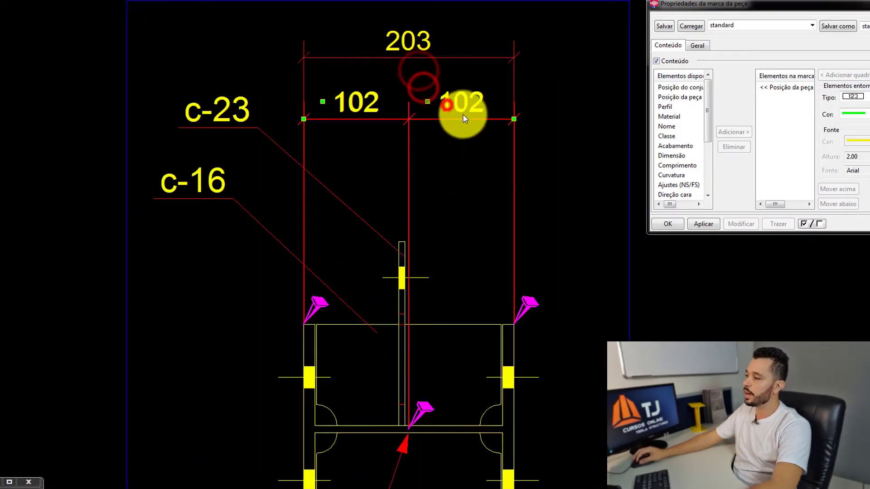
left_click_drag(464, 115, 466, 111)
middle_click_drag(433, 187, 432, 163)
left_click(435, 163)
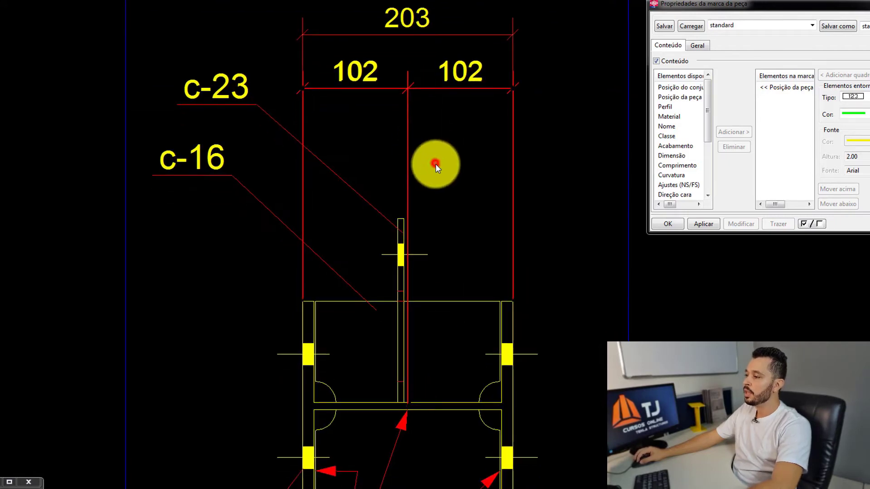
Add a horizontal dimension in section B-B between the column's centreline and the adjacent face of plate c-23.
middle_click_drag(415, 282, 419, 228)
key("g")
scroll(413, 354, "up", 2)
left_click(411, 353)
scroll(412, 352, "down", 2)
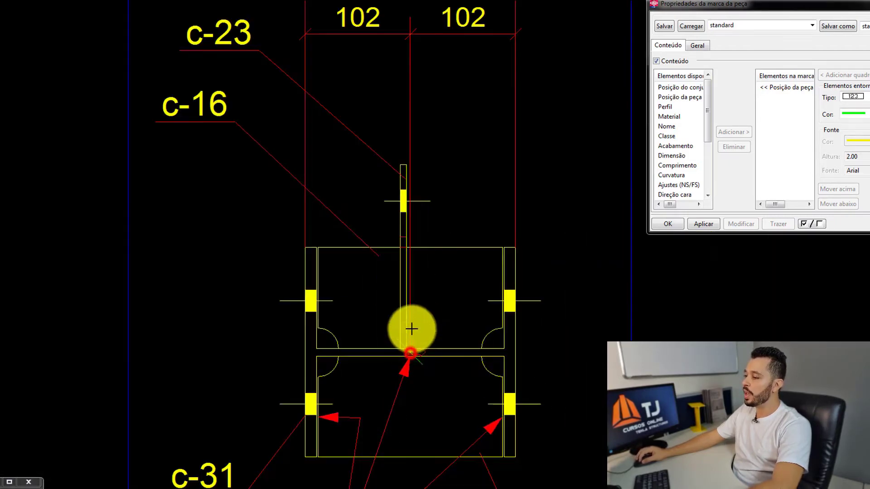
scroll(415, 162, "up", 3)
left_click(391, 177)
scroll(391, 177, "down", 3)
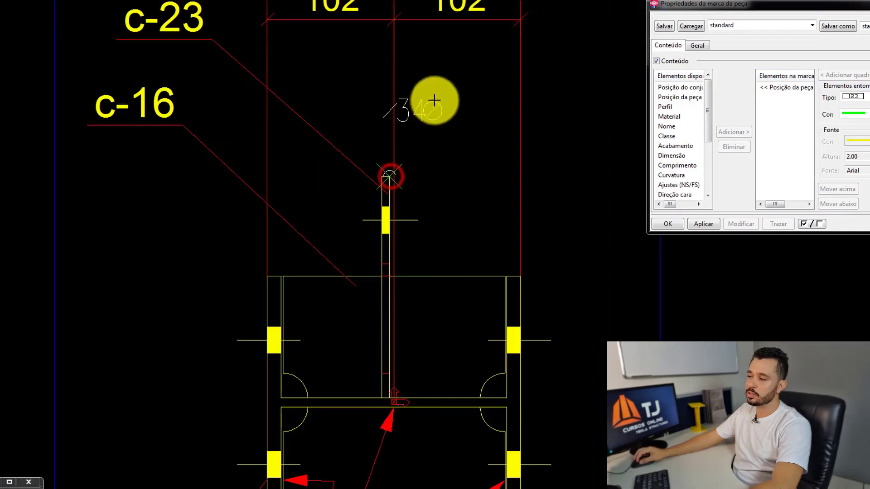
middle_click(436, 88)
right_click(438, 92)
scroll(439, 95, "down", 2)
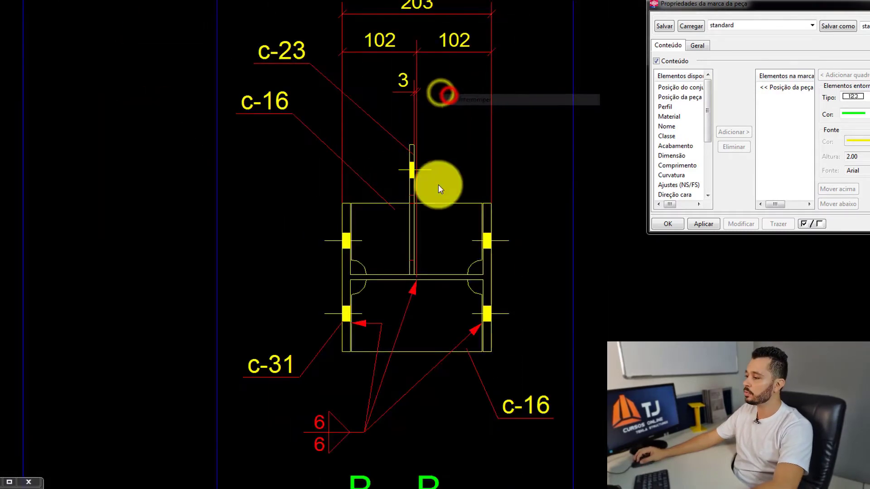
left_click_drag(440, 259, 393, 284)
left_click(422, 208)
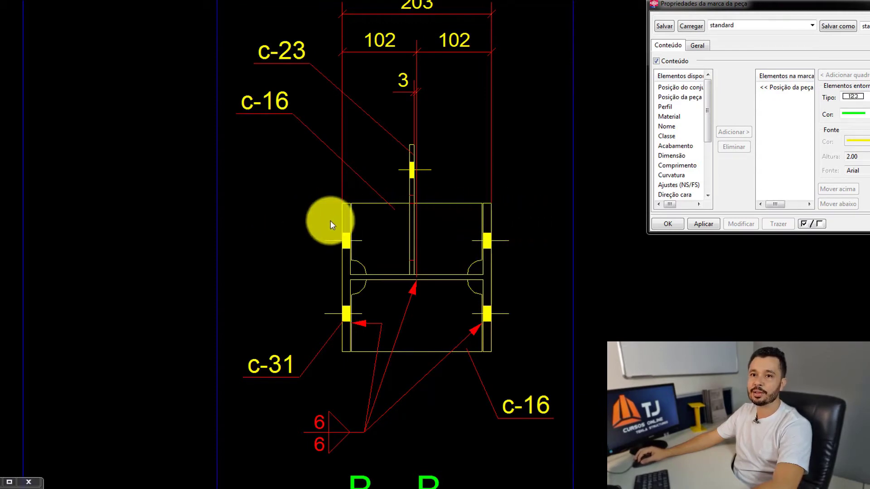
Examine the column's top end in the front view, checking plate c-23, the c-16 stiffeners and the existing section marks.
scroll(409, 98, "down", 6)
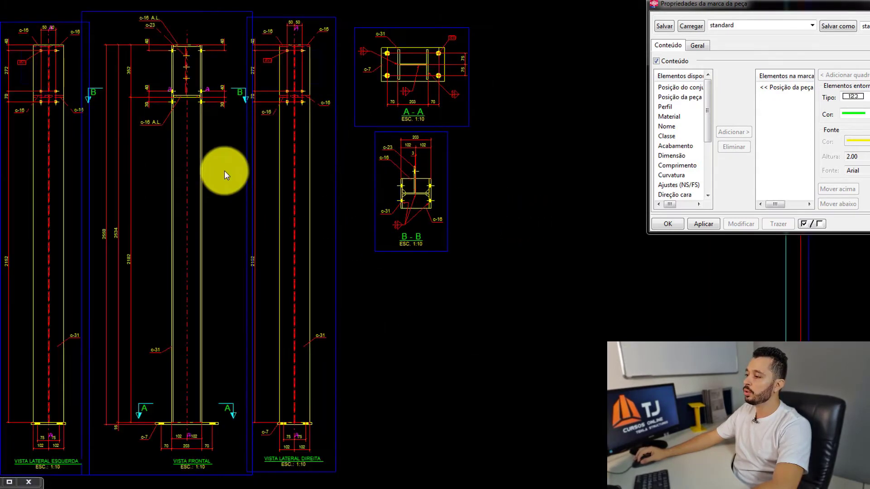
scroll(206, 82, "up", 5)
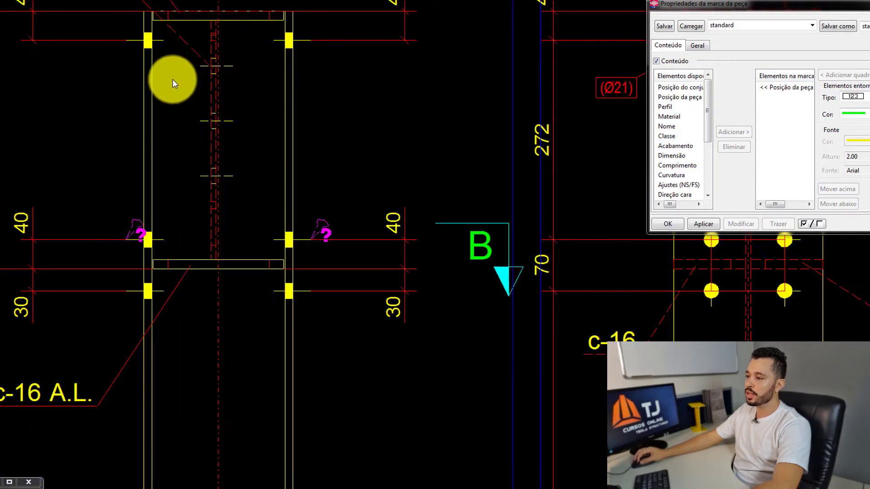
scroll(213, 43, "down", 3)
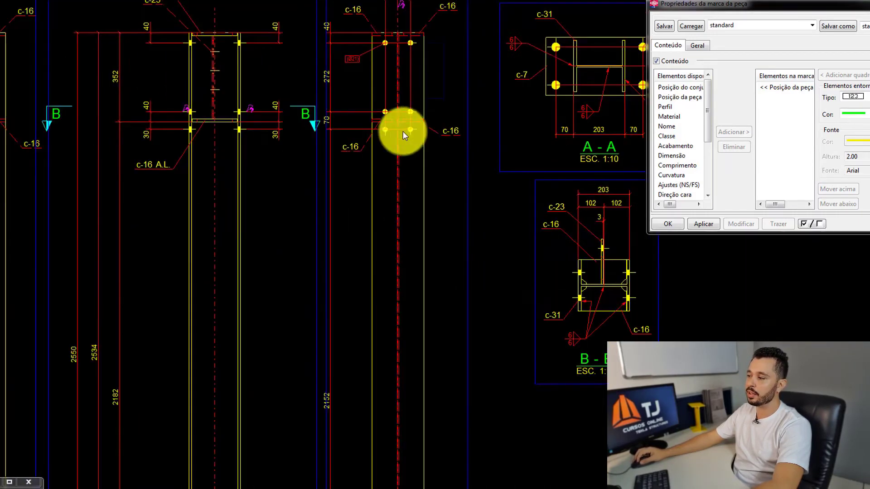
scroll(587, 220, "up", 1)
scroll(599, 211, "down", 4)
scroll(274, 151, "up", 3)
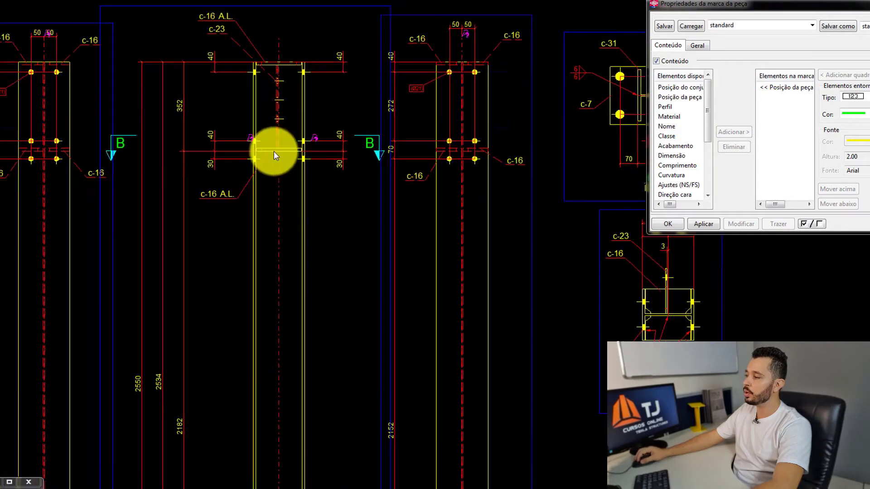
scroll(407, 211, "up", 2)
scroll(407, 211, "up", 3)
scroll(599, 253, "down", 5)
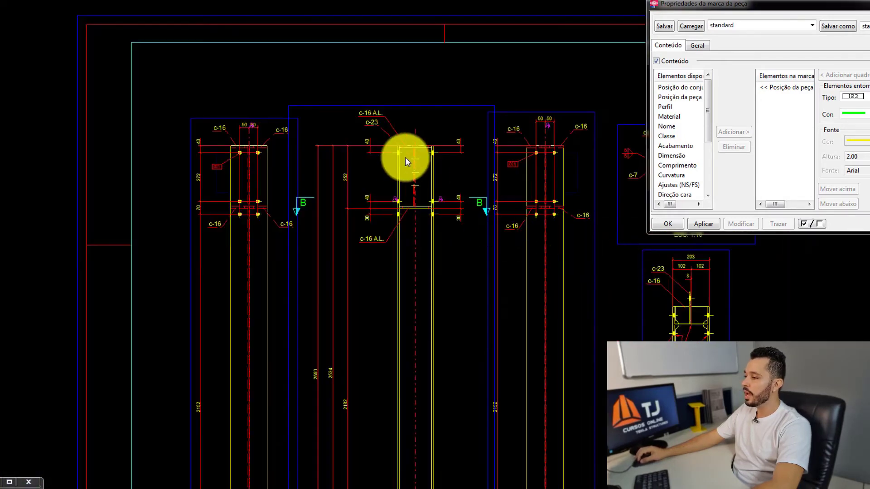
scroll(404, 157, "up", 3)
scroll(401, 127, "up", 1)
scroll(389, 134, "up", 2)
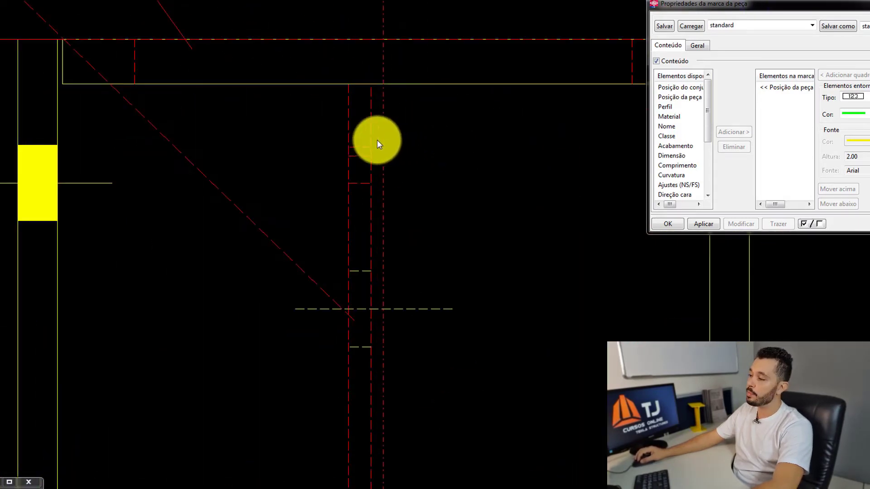
scroll(352, 121, "down", 4)
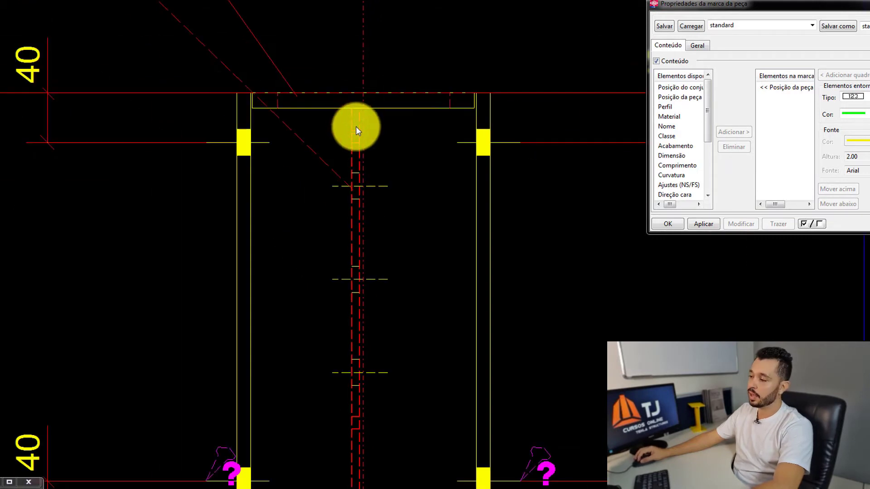
middle_click_drag(369, 84, 367, 111)
scroll(370, 114, "down", 2)
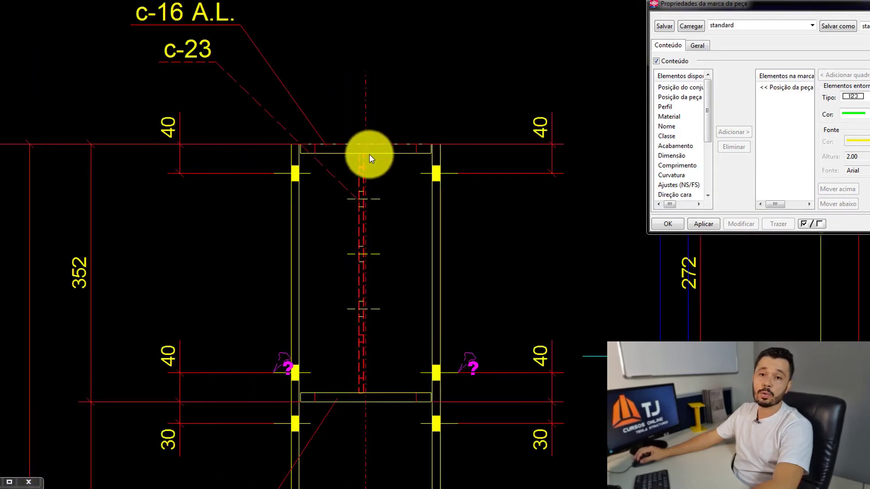
middle_click_drag(365, 221, 350, 189)
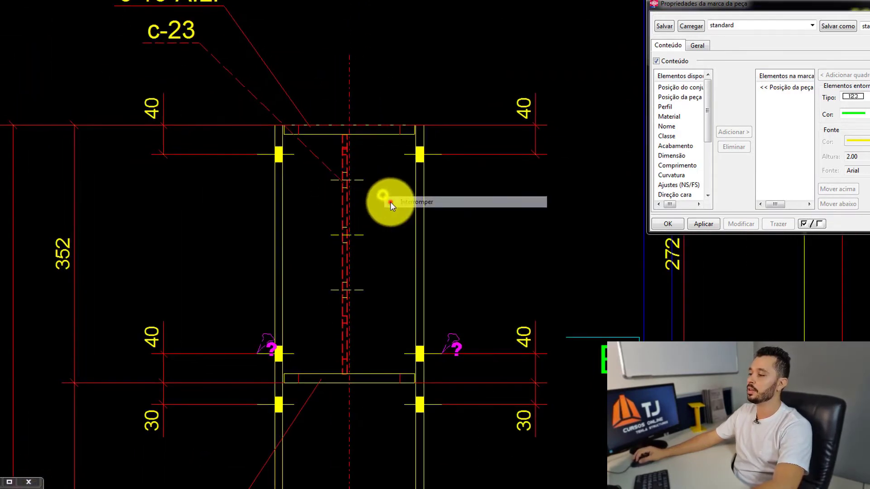
scroll(390, 202, "down", 6)
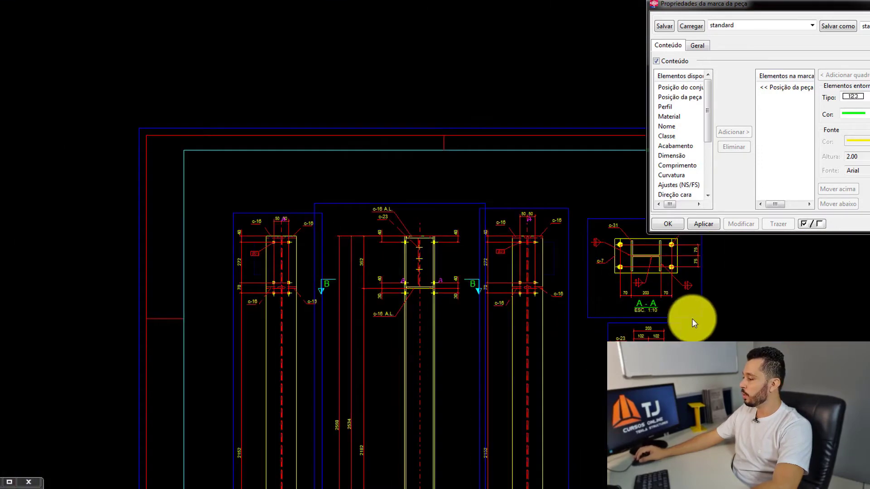
Move section view B-B to the free area beside section view A-A.
middle_click_drag(657, 341, 396, 303)
mouse_move(418, 305)
left_mouse_down()
mouse_move(515, 258)
mouse_move(517, 171)
left_mouse_up()
scroll(177, 268, "up", 6)
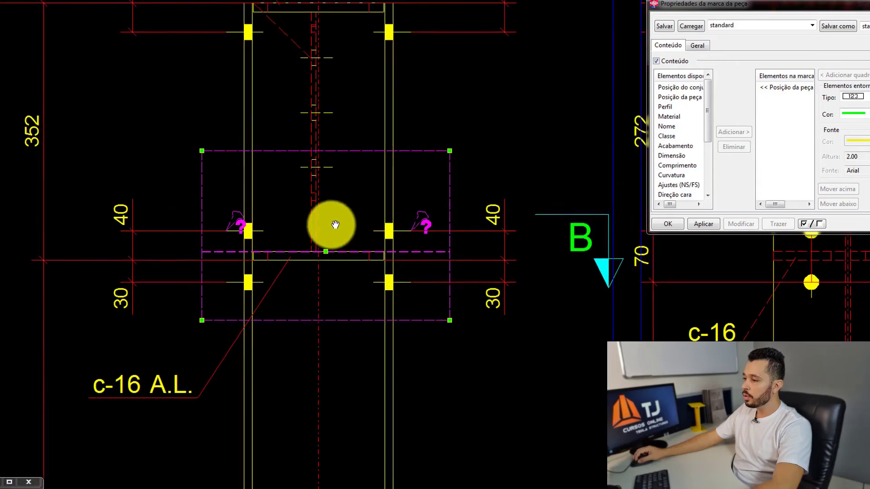
Try placing an additional section symbol labelled B on both sides of the front view, level with the top c-16 plate.
scroll(334, 132, "down", 4)
scroll(344, 171, "up", 6)
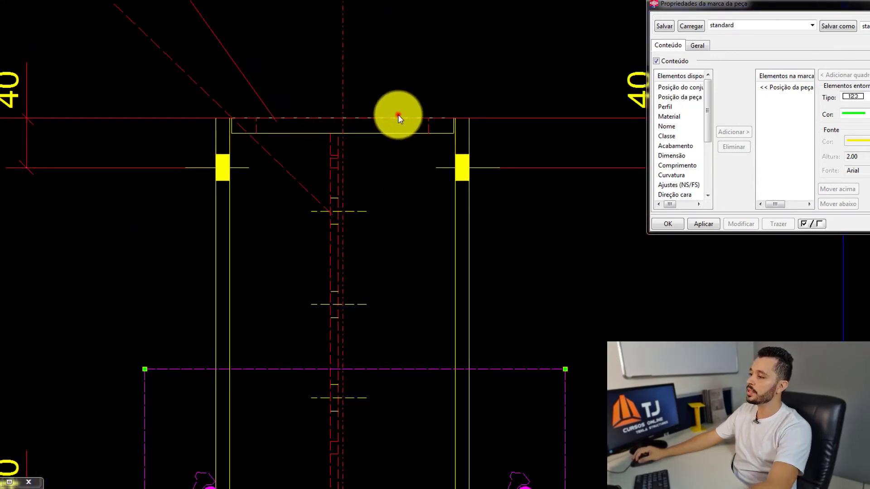
scroll(387, 143, "down", 4)
scroll(281, 58, "up", 2)
scroll(282, 58, "down", 2)
left_click(280, 63)
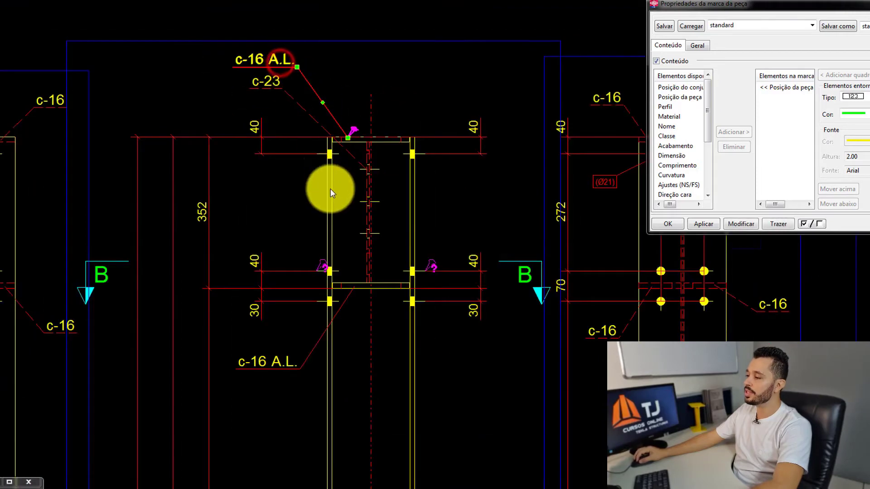
middle_click_drag(327, 185, 326, 183)
left_click(526, 268)
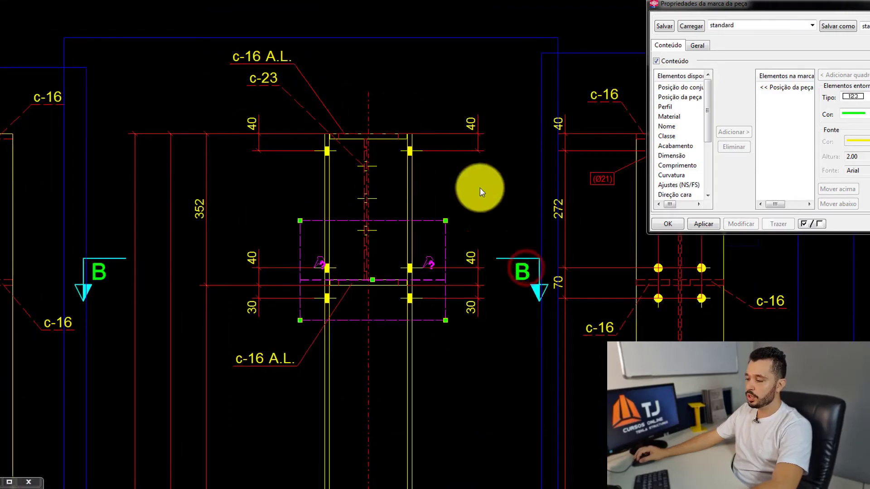
scroll(390, 131, "up", 4)
scroll(376, 148, "down", 4)
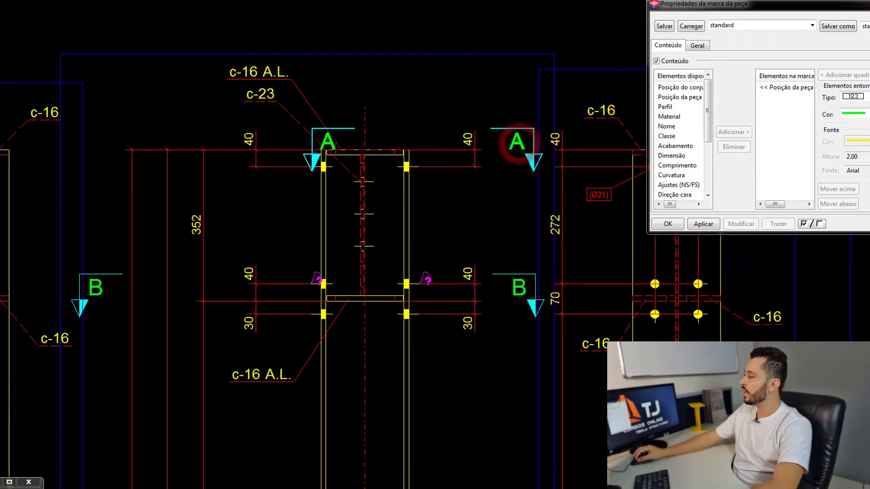
left_click_drag(306, 146, 77, 164)
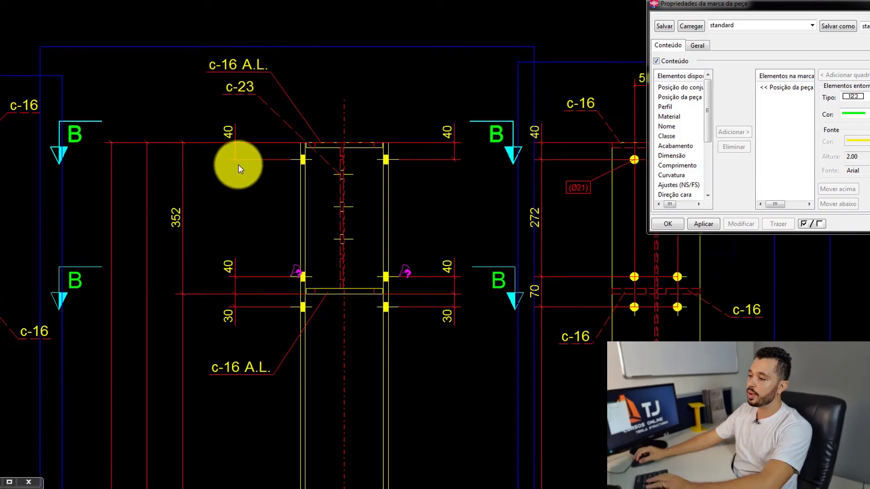
Inspect the corner where the top c-16 plate meets the column flange in the front view.
scroll(307, 140, "up", 4)
scroll(299, 139, "up", 4)
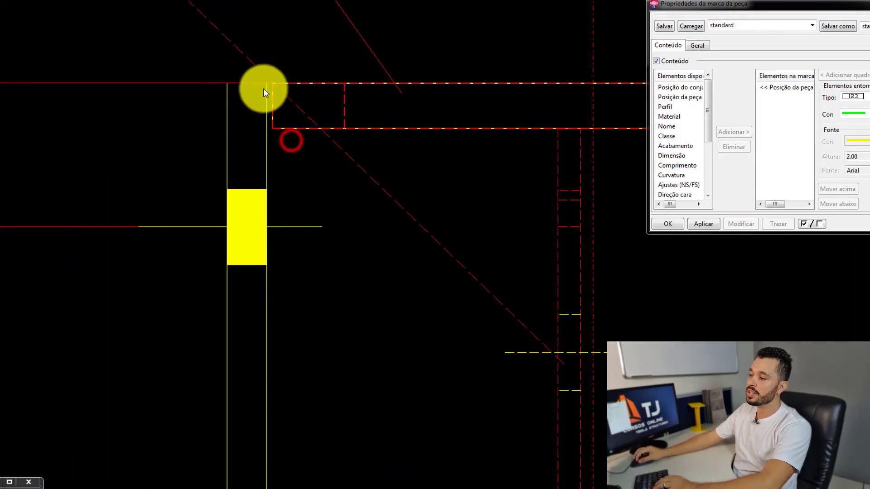
scroll(264, 89, "up", 4)
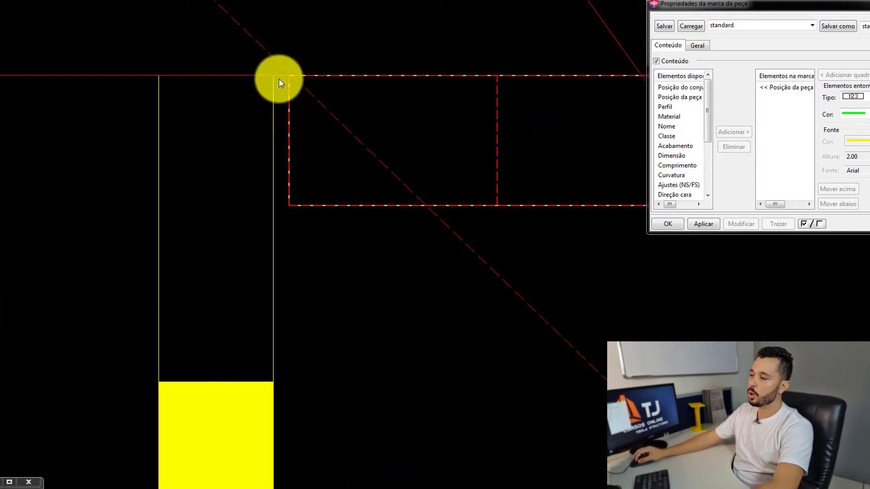
scroll(280, 79, "down", 4)
scroll(260, 91, "up", 2)
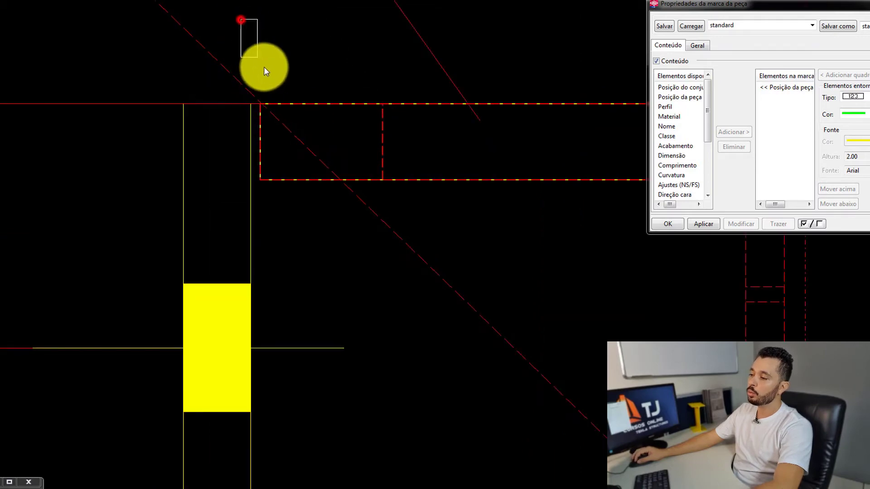
scroll(265, 101, "up", 2)
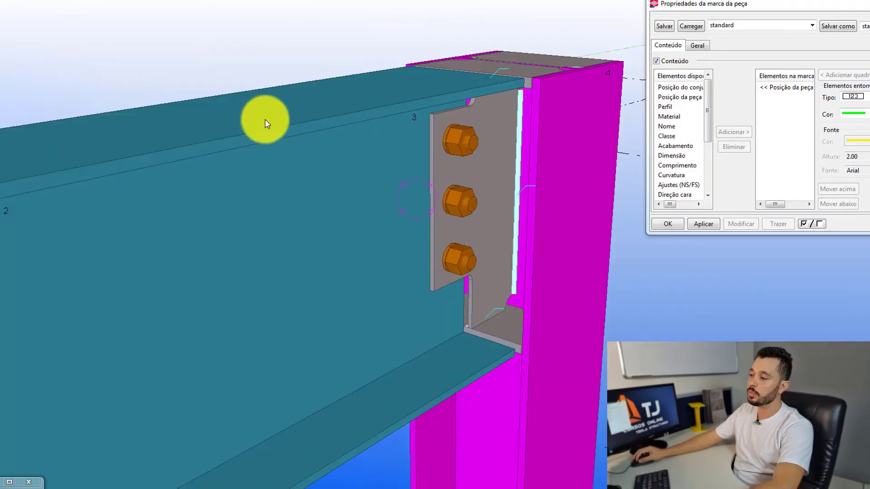
Switch to the 3D model and examine how the top plate fits against the column flange from below and above.
scroll(266, 123, "down", 2)
scroll(408, 145, "up", 2)
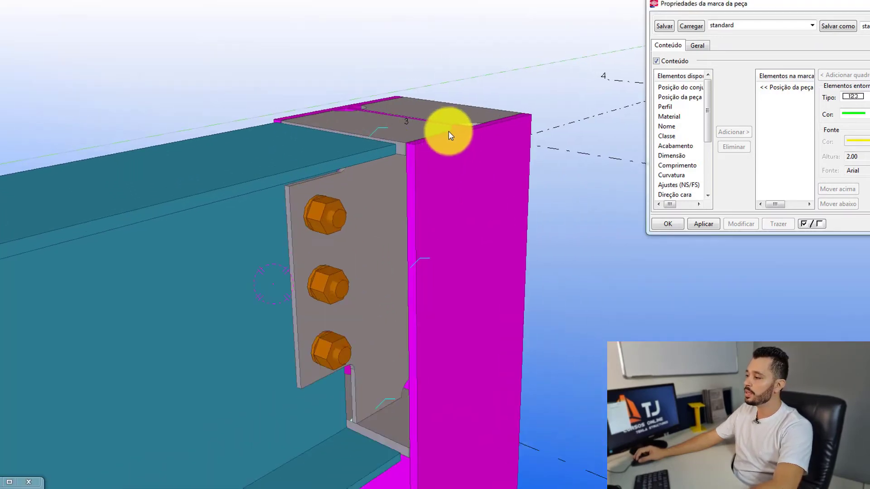
key("v")
left_click(389, 147)
mouse_move(386, 196)
middle_mouse_down("ctrl")
mouse_move(388, 182)
mouse_move(444, 156)
middle_mouse_up("ctrl")
scroll(444, 156, "up", 8)
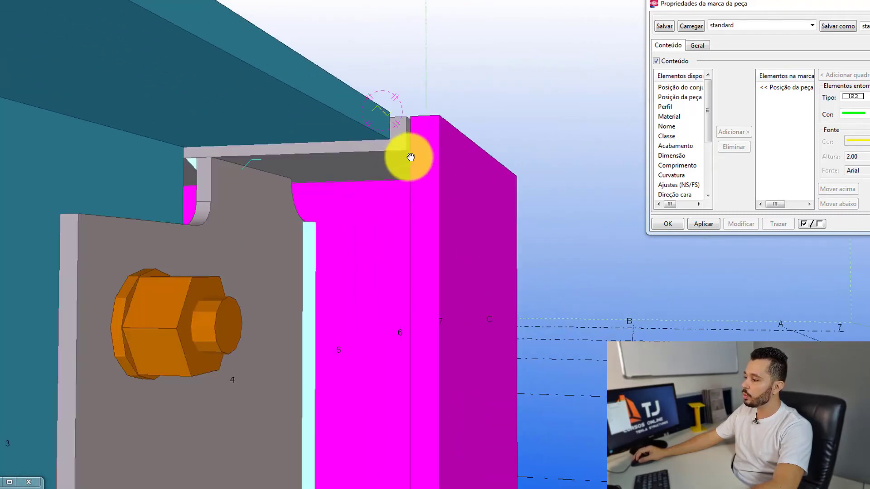
scroll(443, 172, "up", 1)
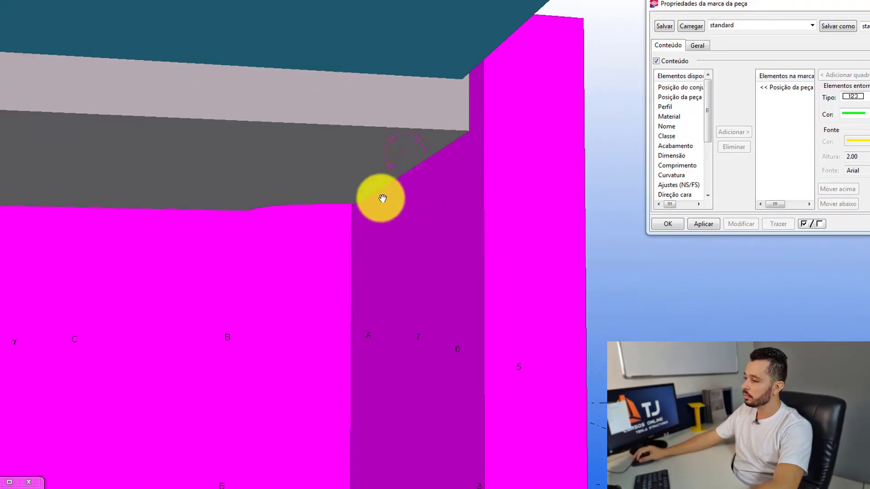
scroll(452, 169, "down", 2)
key("v")
left_click(440, 151)
middle_click_drag(468, 135, 431, 117, "ctrl")
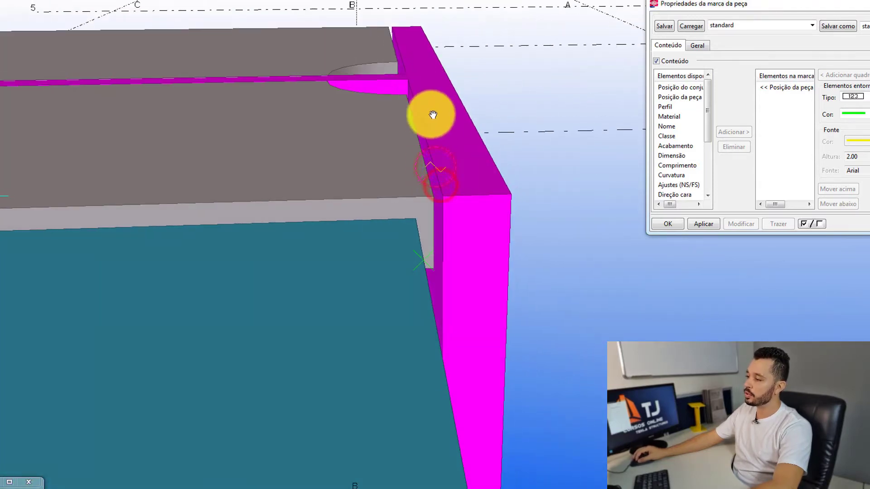
mouse_move(438, 177)
middle_mouse_down("ctrl")
mouse_move(454, 177)
mouse_move(434, 175)
middle_mouse_up("ctrl")
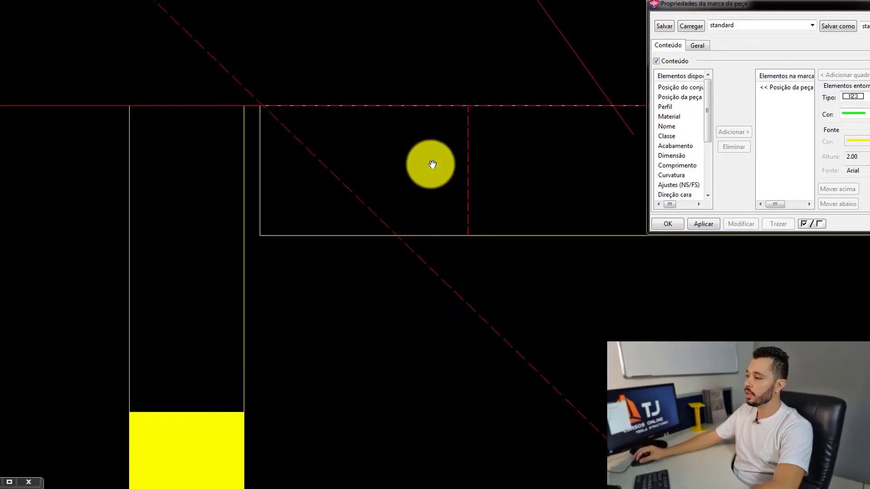
Create section view C-C looking down from the top plate of the front view, and place it beside section B-B.
scroll(435, 161, "down", 10)
middle_click_drag(458, 158, 323, 178)
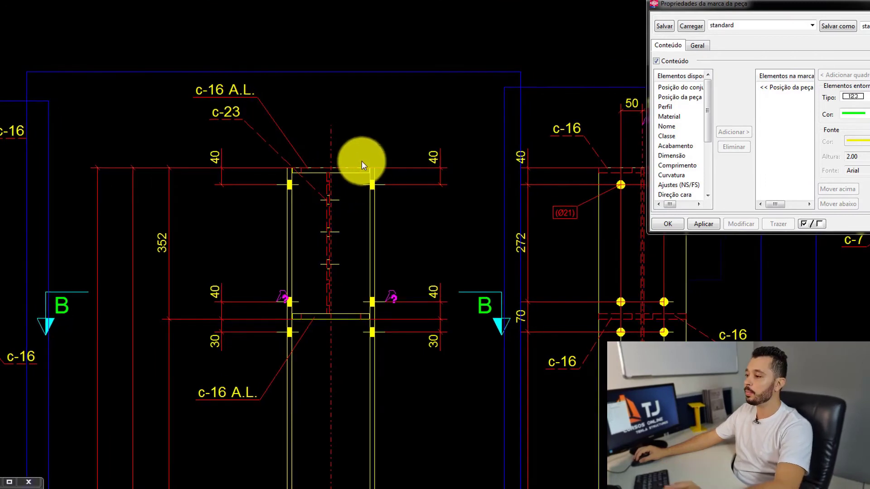
scroll(361, 161, "up", 5)
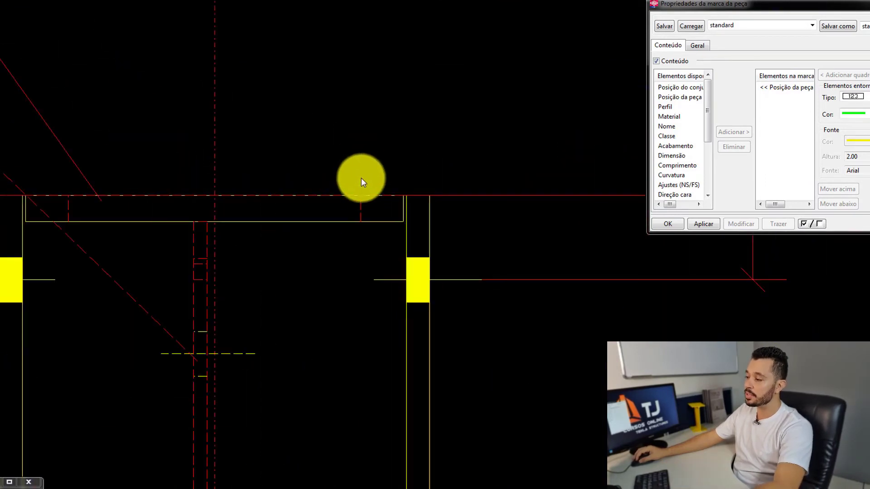
left_click(374, 194)
left_click(312, 193)
scroll(312, 194, "down", 5)
scroll(190, 263, "up", 2)
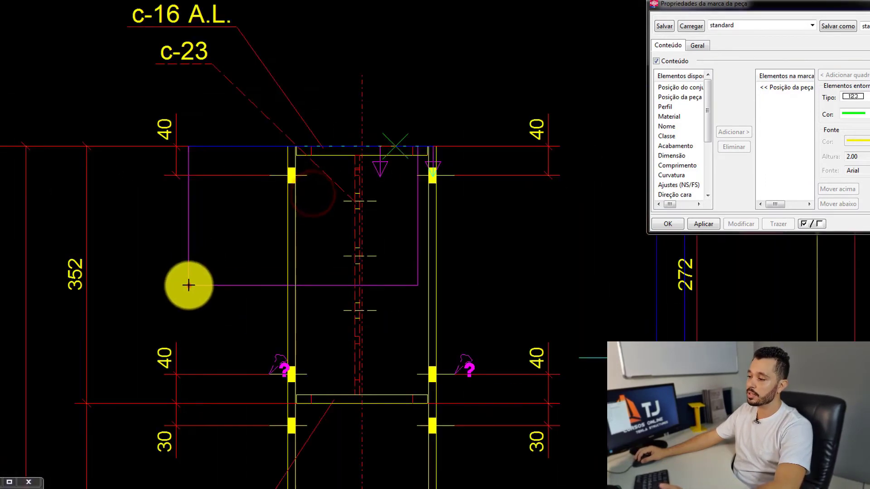
left_click(189, 285)
left_click(477, 117)
scroll(453, 134, "down", 6)
middle_click_drag(349, 157, 37, 177)
scroll(508, 184, "up", 2)
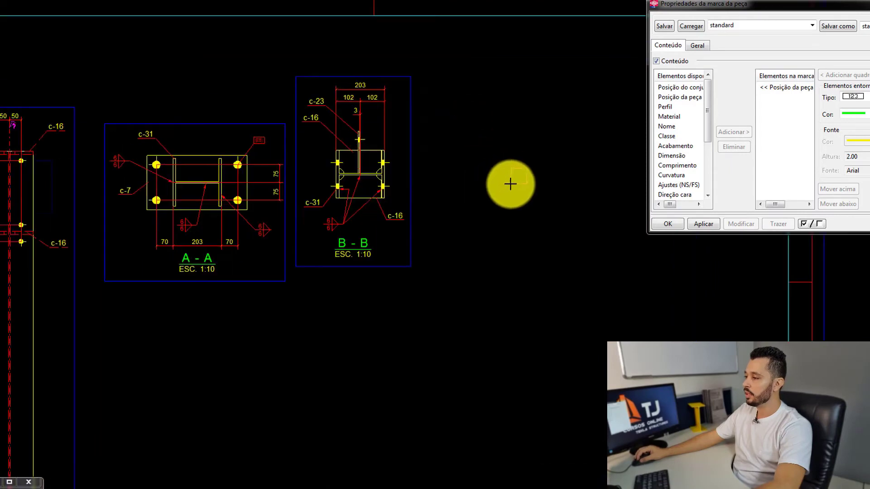
left_click(513, 182)
scroll(498, 177, "up", 3)
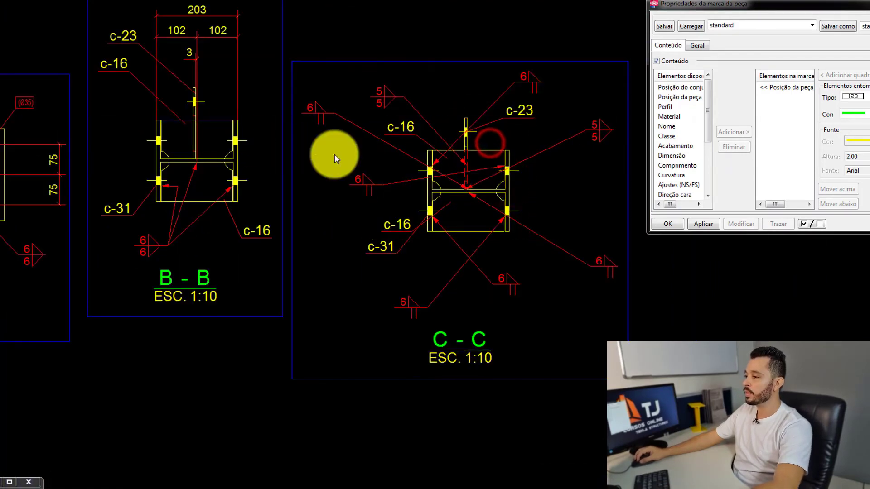
scroll(460, 165, "up", 2)
scroll(458, 150, "up", 2)
scroll(463, 140, "down", 2)
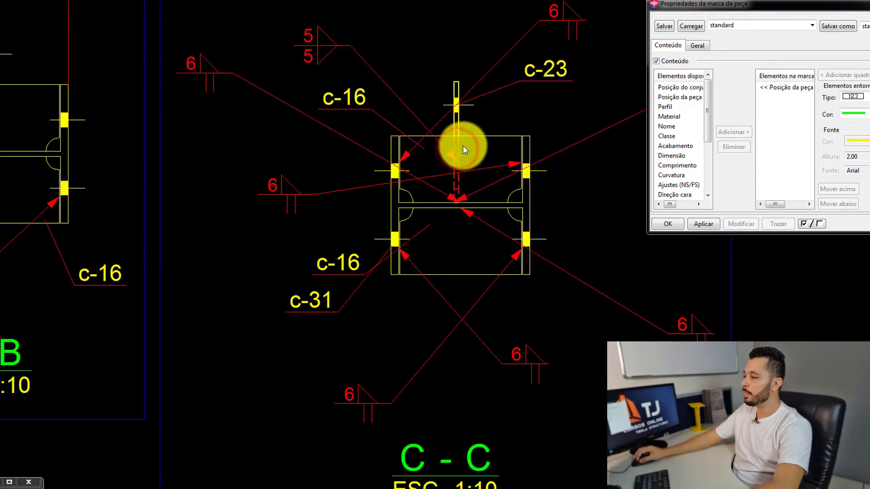
Compare the part marks and weld marks of section C-C with the cleaned-up section B-B beside it.
scroll(460, 136, "up", 2)
scroll(499, 122, "down", 2)
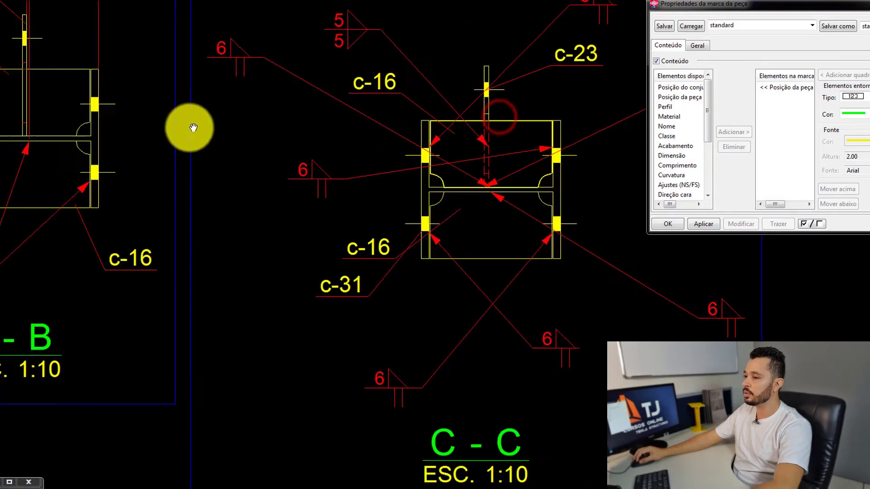
middle_click_drag(190, 128, 226, 130)
mouse_move(59, 93)
middle_mouse_down()
mouse_move(197, 150)
mouse_move(252, 148)
middle_mouse_up()
scroll(110, 113, "up", 2)
scroll(110, 114, "down", 4)
scroll(265, 148, "down", 4)
scroll(266, 148, "up", 2)
middle_click_drag(154, 146, 511, 132)
middle_click_drag(408, 136, 234, 131)
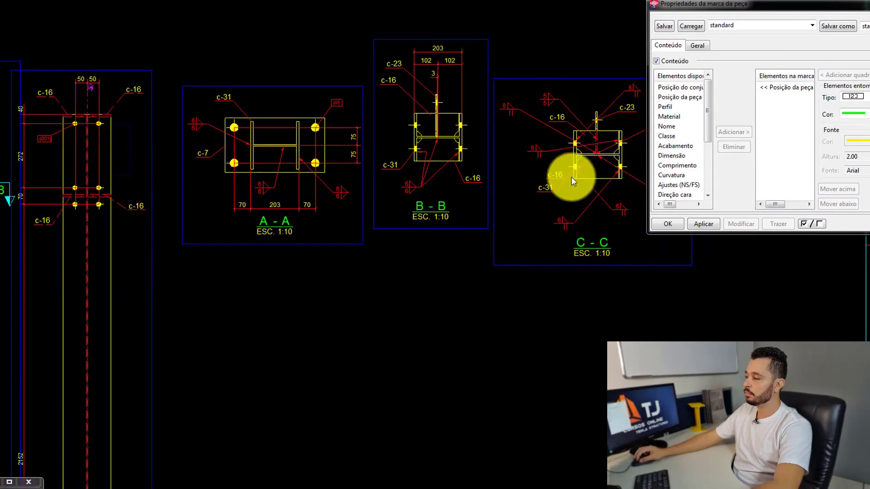
middle_click_drag(573, 177, 503, 176)
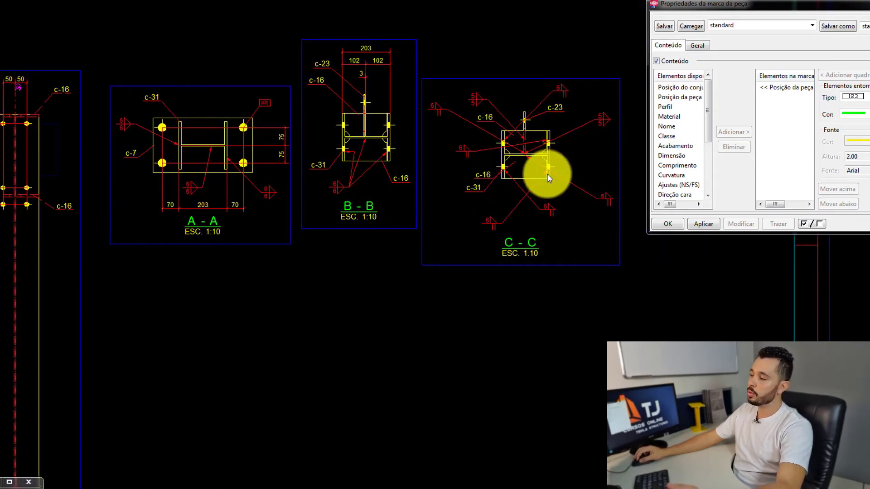
scroll(610, 198, "up", 2)
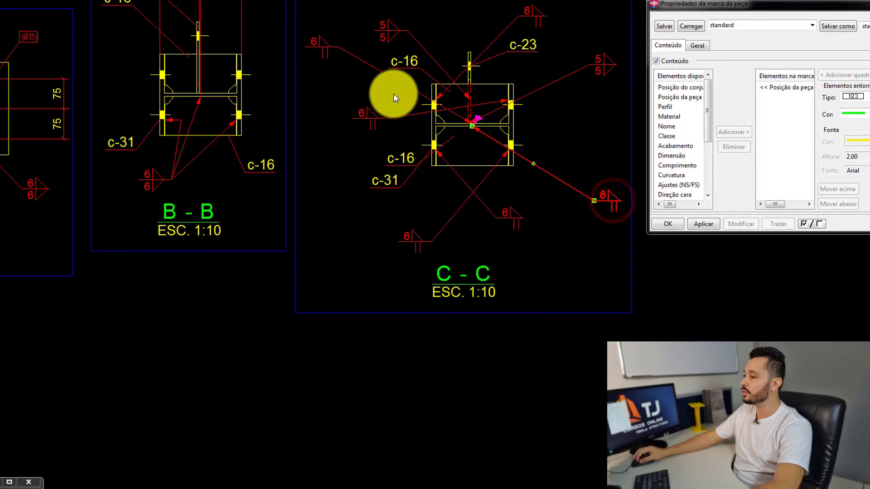
middle_click_drag(511, 121, 511, 132)
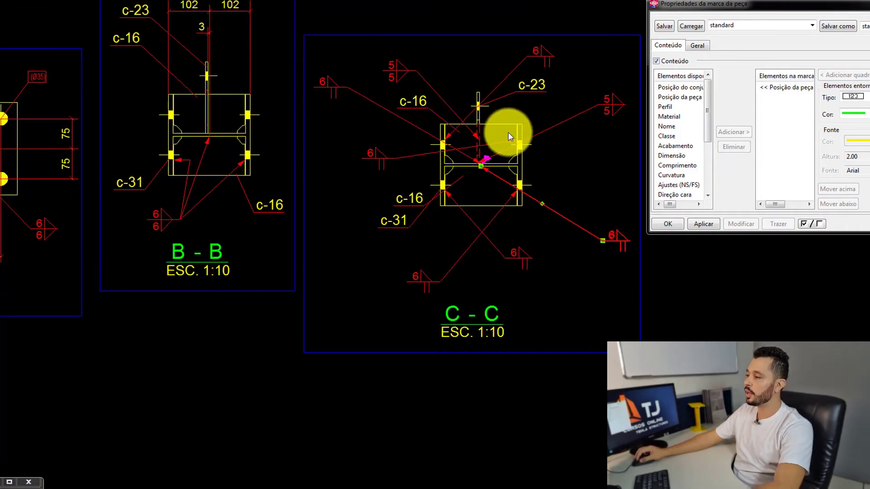
scroll(524, 143, "up", 2)
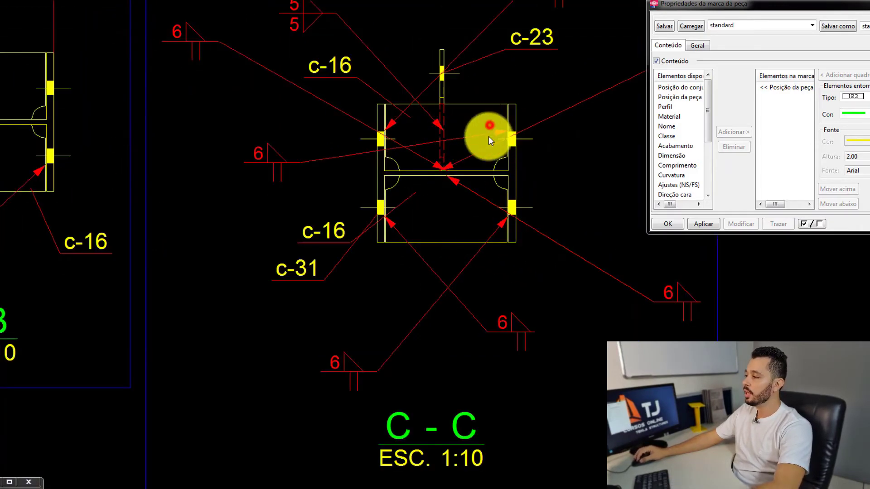
Combine the three lower size-6 weld marks of section C-C into one at its lower left, bending the left flange leader inward.
left_click(462, 189, "ctrl")
right_click(462, 188)
left_click(483, 233)
left_click(388, 342)
scroll(384, 356, "up", 2)
left_click_drag(383, 356, 405, 296)
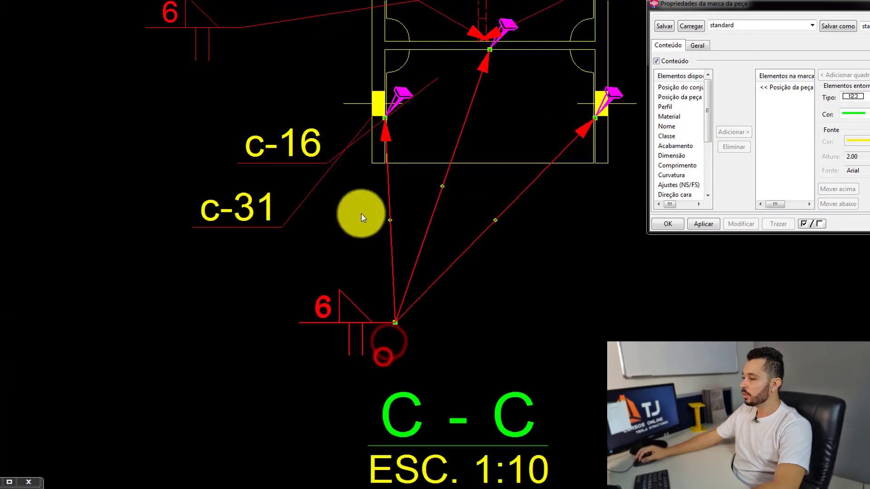
left_click_drag(391, 206, 430, 114)
left_click_drag(363, 322, 360, 295)
Switch to the 3D model and examine the top plate's joint with the column flange and web.
scroll(364, 295, "down", 8)
scroll(124, 231, "up", 2)
key("ctrl+Tab")
scroll(305, 229, "down", 4)
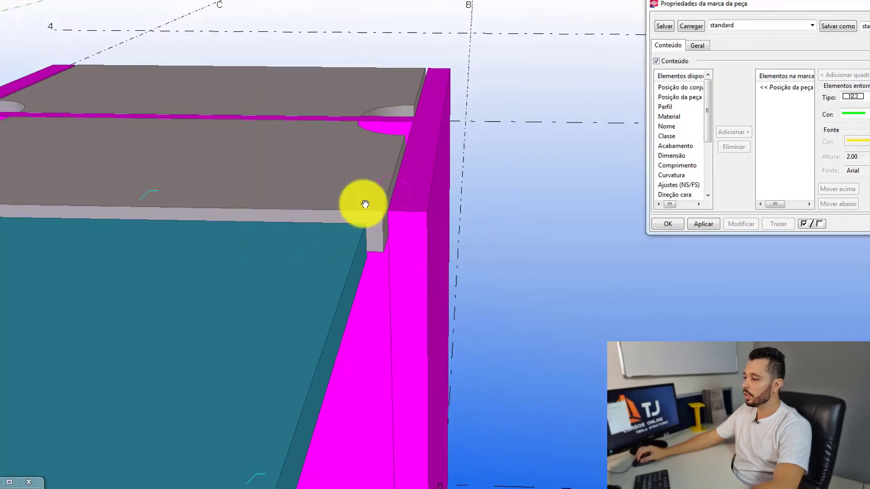
middle_click_drag(399, 160, 336, 160, "ctrl")
scroll(401, 164, "up", 3)
scroll(401, 164, "up", 2)
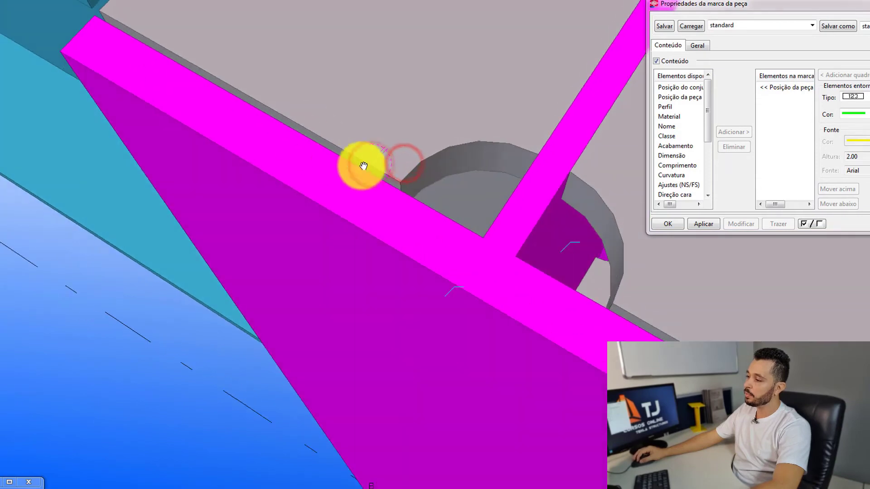
middle_click_drag(265, 131, 291, 195, "ctrl")
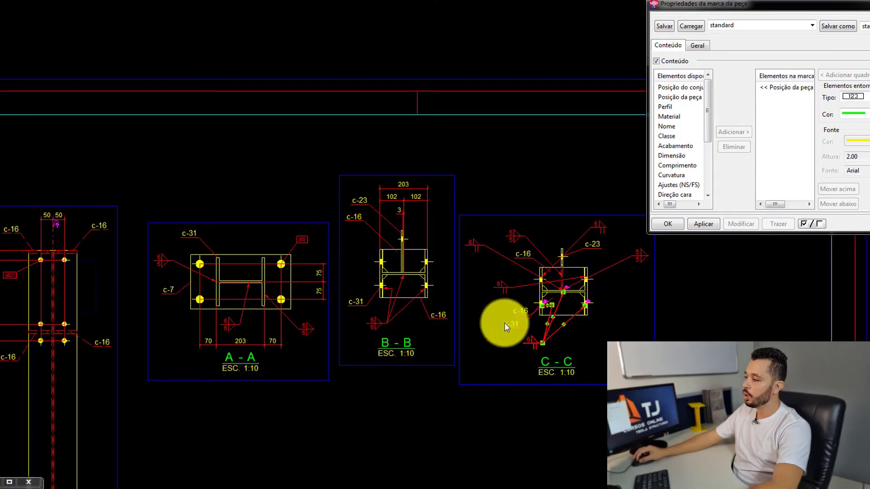
Return to the drawing and move section C-C's lower c-16 mark to the lower right of the plate.
scroll(557, 339, "up", 5)
scroll(566, 345, "up", 4)
scroll(376, 404, "down", 2)
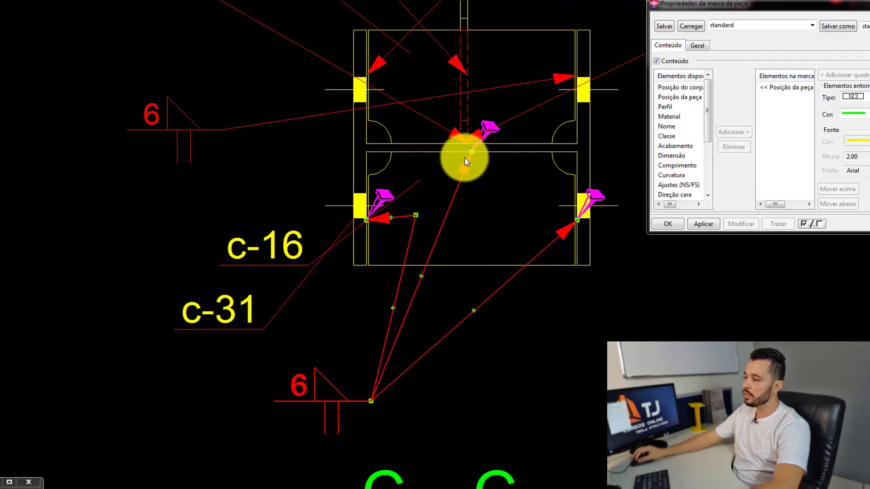
left_click(273, 235)
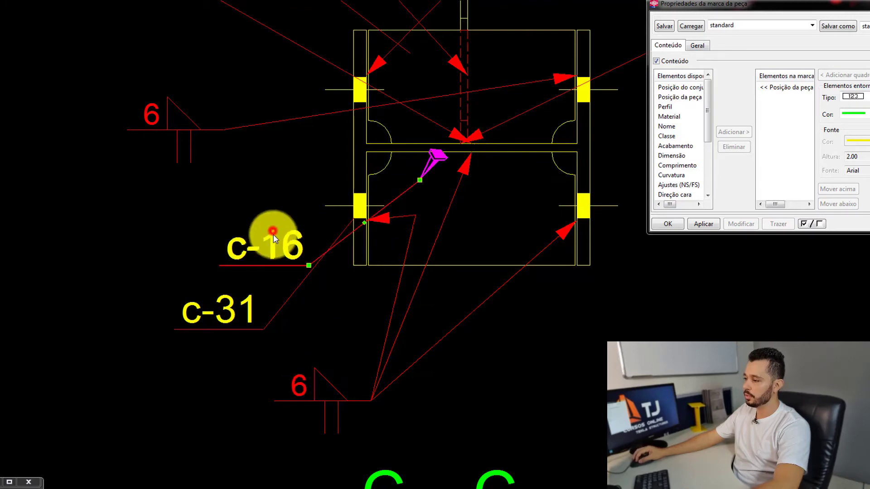
left_click_drag(273, 235, 638, 333)
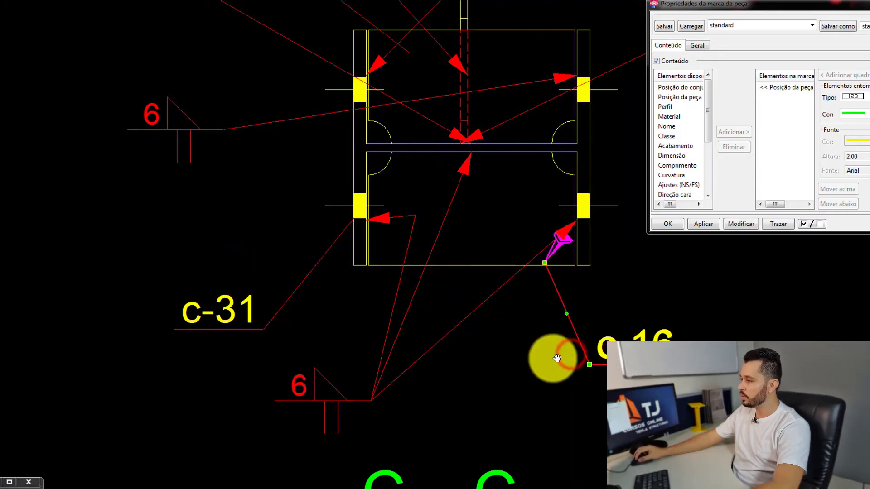
Delete the two size-5 double-sided weld marks from section C-C.
middle_click_drag(537, 108, 462, 223)
left_click(418, 241)
scroll(404, 256, "up", 3)
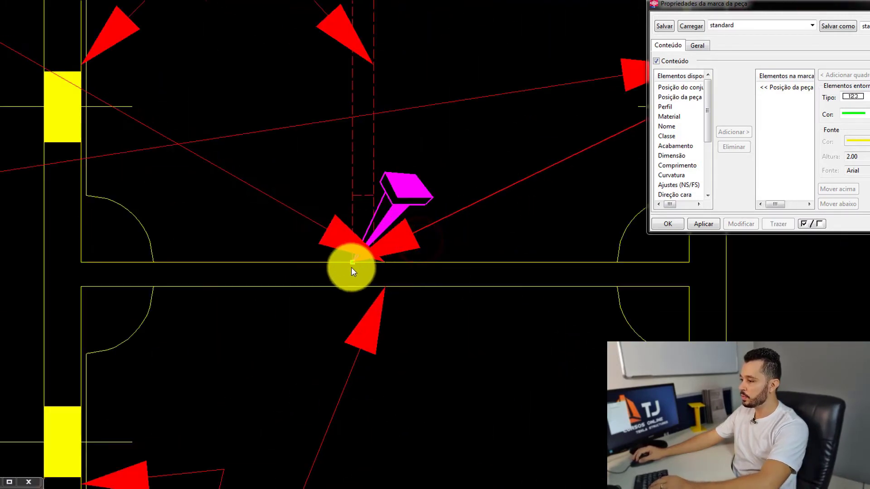
scroll(351, 267, "down", 5)
middle_click_drag(254, 282, 318, 274)
scroll(275, 247, "up", 4)
key("Delete")
left_click(271, 235)
key("Delete")
Slide the upper web weld arrow right along the web and combine it with the right flange weld mark in section C-C.
scroll(271, 235, "down", 2)
left_click(316, 291)
scroll(319, 309, "up", 2)
left_click_drag(312, 342, 357, 290)
mouse_move(339, 307)
left_mouse_down()
mouse_move(385, 301)
mouse_move(395, 308)
left_mouse_up()
scroll(394, 306, "down", 2)
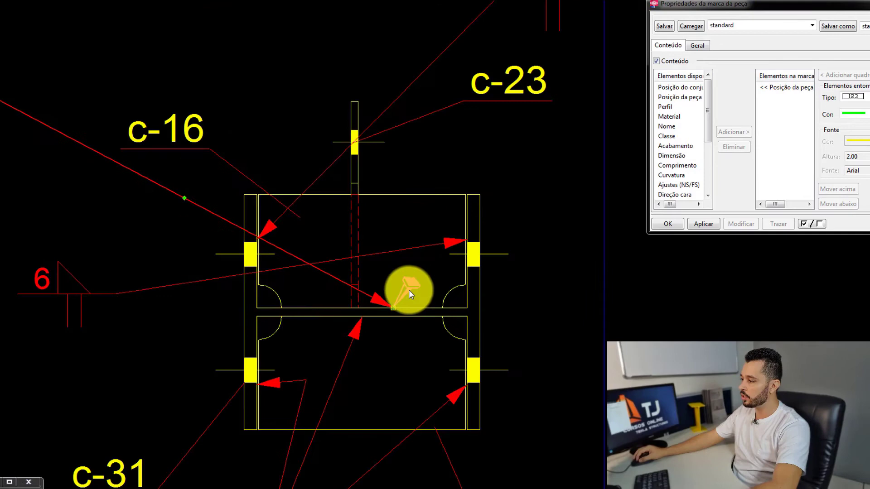
right_click(443, 245, "ctrl")
left_click(480, 291)
Move section C-C's upper c-16 mark higher and place the left flange weld mark below it, bending its leader inside the plate.
scroll(320, 252, "down", 2)
left_click(104, 155)
mouse_move(88, 153)
left_mouse_down()
mouse_move(385, 170)
mouse_move(448, 156)
mouse_move(314, 110)
mouse_move(240, 147)
mouse_move(247, 131)
left_mouse_up()
mouse_move(247, 130)
left_mouse_down()
mouse_move(254, 132)
mouse_move(213, 127)
left_mouse_up()
left_click(210, 156)
left_click(198, 150)
scroll(254, 207, "up", 2)
left_click(234, 236)
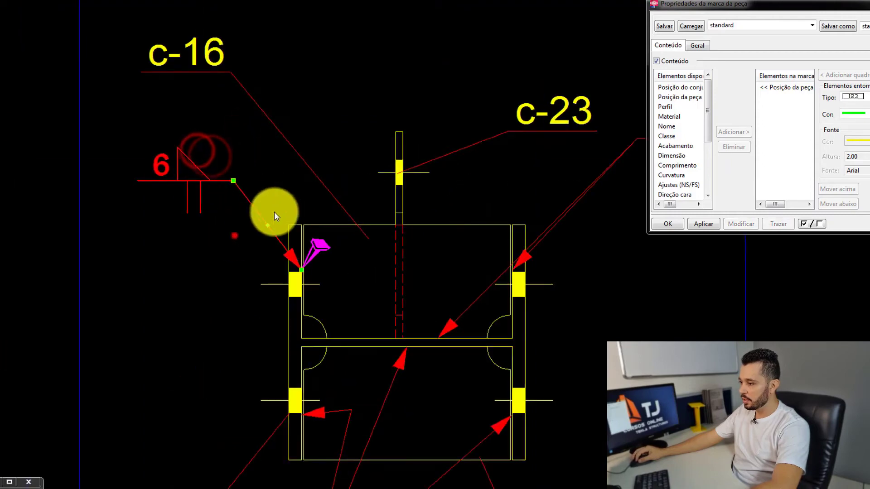
left_click_drag(275, 215, 358, 266)
left_click_drag(194, 155, 193, 154)
left_click_drag(200, 181, 191, 142)
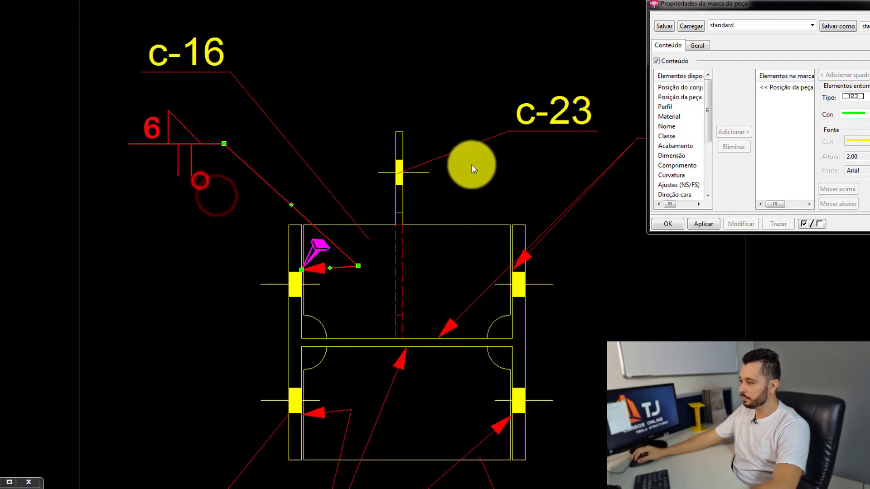
Place the c-23 mark above the upper c-16 mark and reposition the upper-right size-6 weld mark in section C-C.
middle_click_drag(589, 179, 350, 222)
left_click_drag(468, 219, 443, 163)
left_click_drag(448, 176, 394, 140)
left_click(293, 156)
middle_click_drag(339, 154, 447, 234)
left_click_drag(443, 235, 185, 144)
mouse_move(170, 149)
left_mouse_down()
mouse_move(171, 133)
mouse_move(159, 135)
left_mouse_up()
left_click_drag(173, 128, 90, 99)
left_click_drag(453, 248, 438, 186)
Bend both leaders of the upper-right weld mark inside the plate toward the web and the right flange.
middle_click_drag(392, 293, 396, 219)
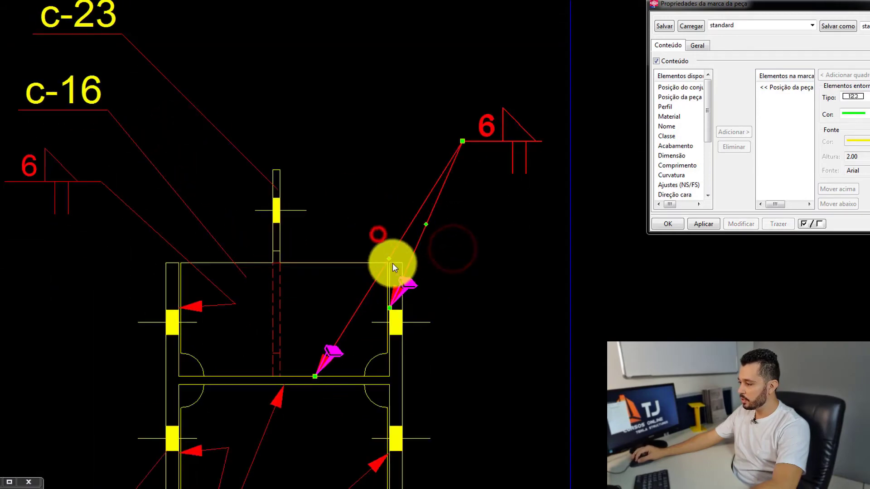
scroll(313, 291, "up", 2)
scroll(304, 285, "down", 2)
scroll(305, 286, "up", 2)
left_click_drag(555, 219, 361, 302)
scroll(362, 301, "down", 2)
left_click_drag(523, 139, 489, 151)
scroll(486, 157, "down", 2)
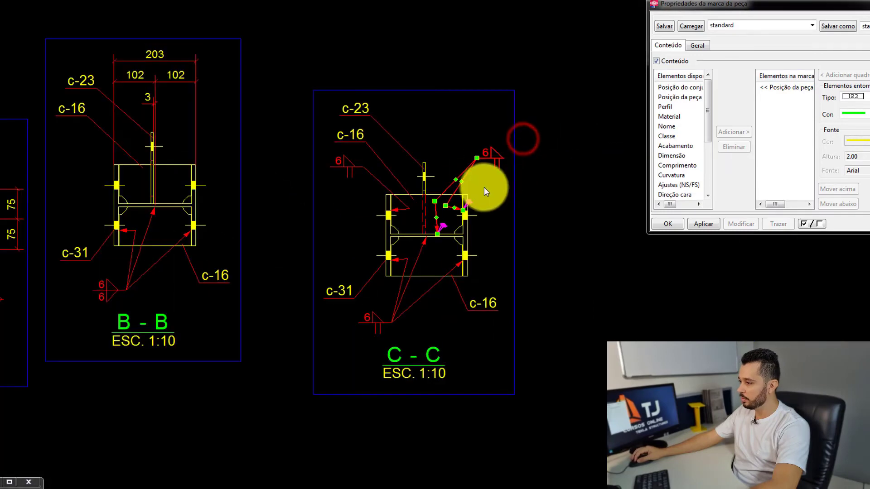
Copy the 203, 102, 102 and 3 dimensions from section B-B onto section C-C, using the plate's upper-right corner as reference.
scroll(179, 170, "up", 1)
left_click_drag(258, 131, 79, 203)
left_click_drag(135, 252, 225, 161)
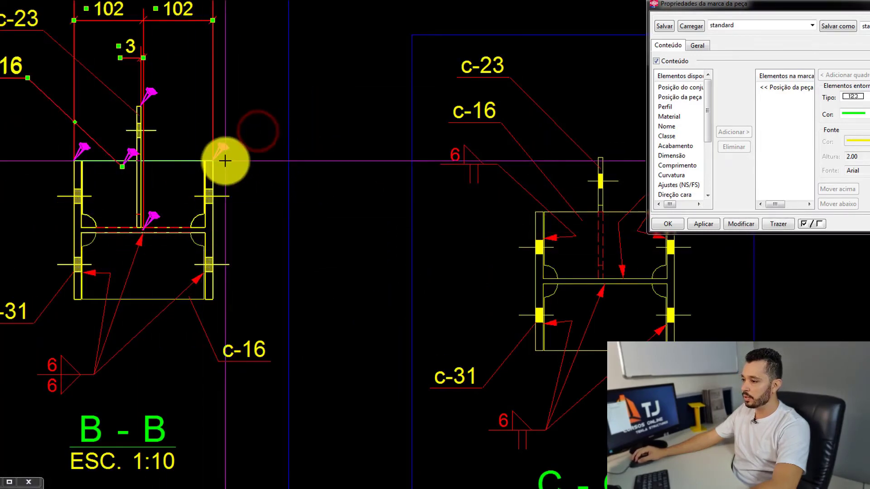
left_click(218, 160)
middle_click_drag(637, 185, 439, 188)
scroll(438, 189, "up", 2)
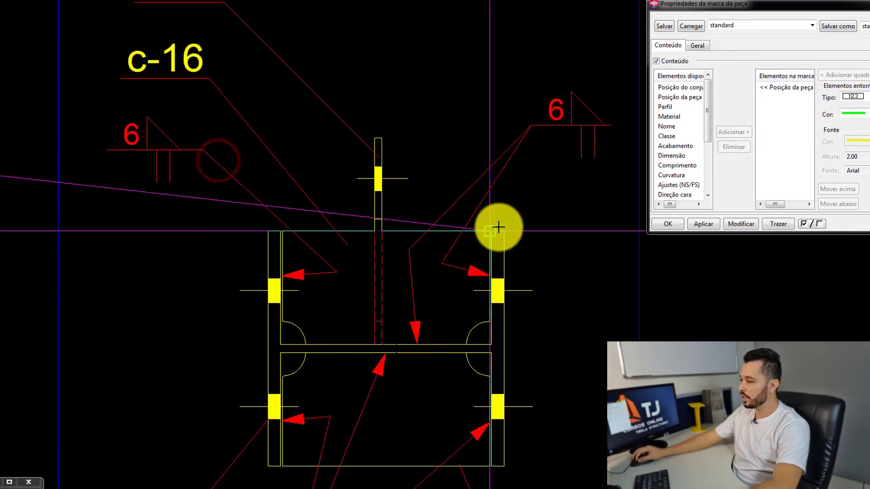
left_click(507, 228)
scroll(456, 134, "down", 3)
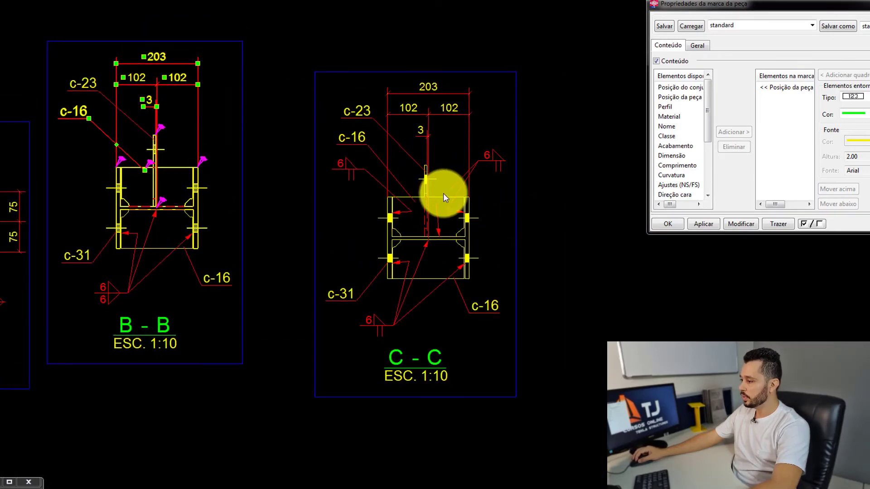
Adjust the C-C title beneath its section and move the view close beside section B-B.
scroll(443, 193, "up", 2)
left_click_drag(501, 208, 334, 224)
middle_click_drag(397, 445, 394, 321)
left_click(394, 324)
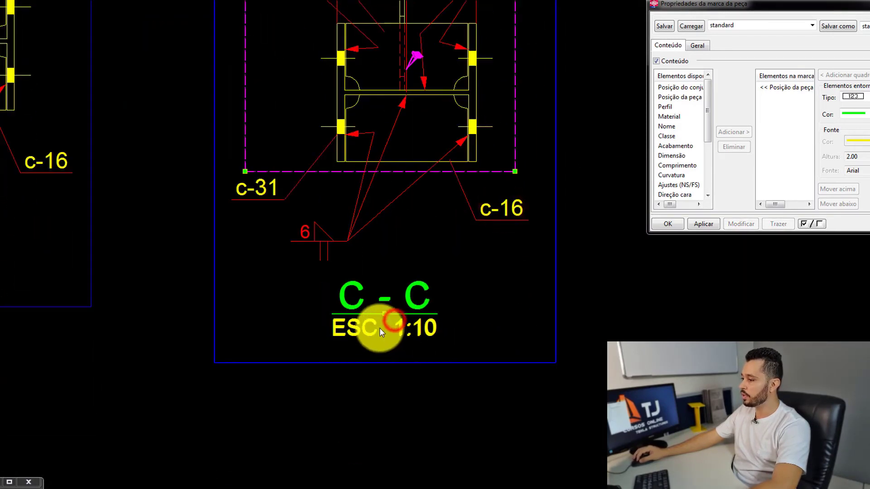
left_click_drag(391, 314, 426, 307)
middle_click_drag(348, 342, 353, 336)
left_click(352, 336)
left_click(324, 349)
left_click_drag(291, 347, 197, 302)
Move both C section symbols of the front view outward, in line with the B symbols below them.
scroll(198, 302, "down", 4)
mouse_move(200, 299)
middle_mouse_down()
mouse_move(435, 274)
mouse_move(661, 185)
middle_mouse_up()
scroll(186, 120, "up", 4)
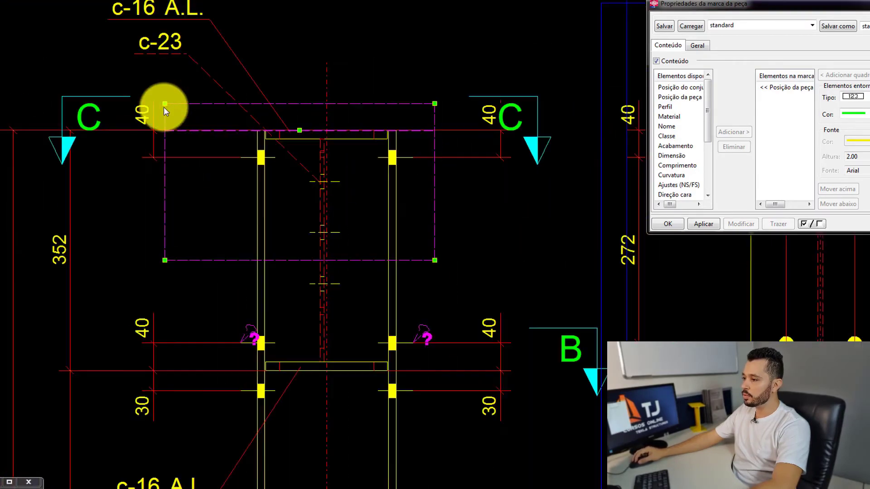
mouse_move(111, 94)
middle_mouse_down()
mouse_move(245, 117)
mouse_move(288, 102)
middle_mouse_up()
left_click_drag(259, 108, 80, 120)
scroll(76, 121, "down", 4)
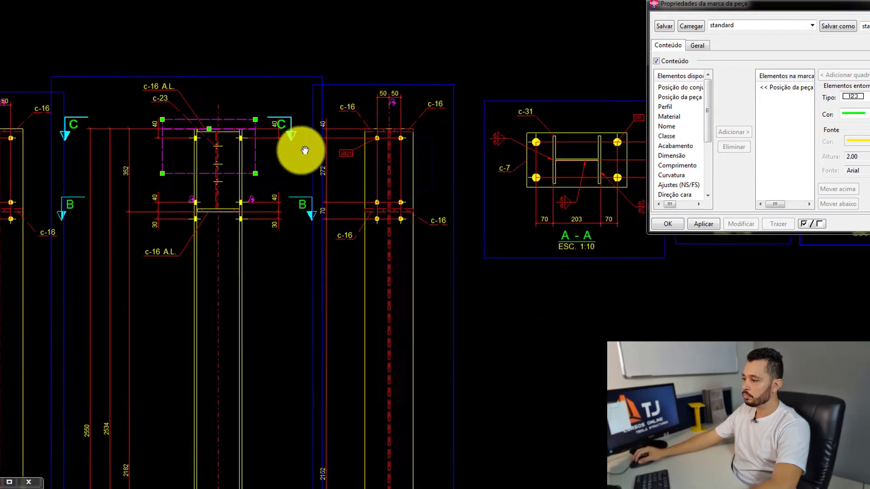
scroll(363, 131, "up", 2)
left_click_drag(209, 113, 234, 120)
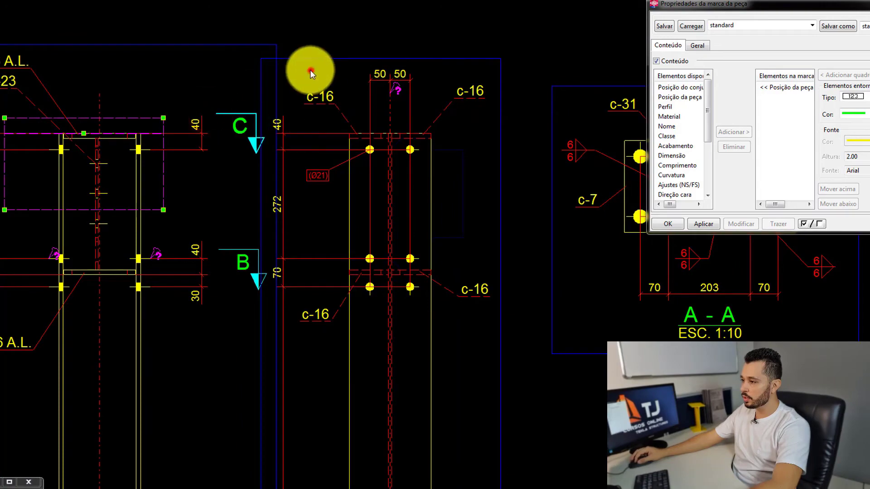
Align the right side view horizontally with the front view, matching their base plates.
scroll(335, 171, "down", 5)
scroll(349, 306, "up", 5)
right_click(348, 307)
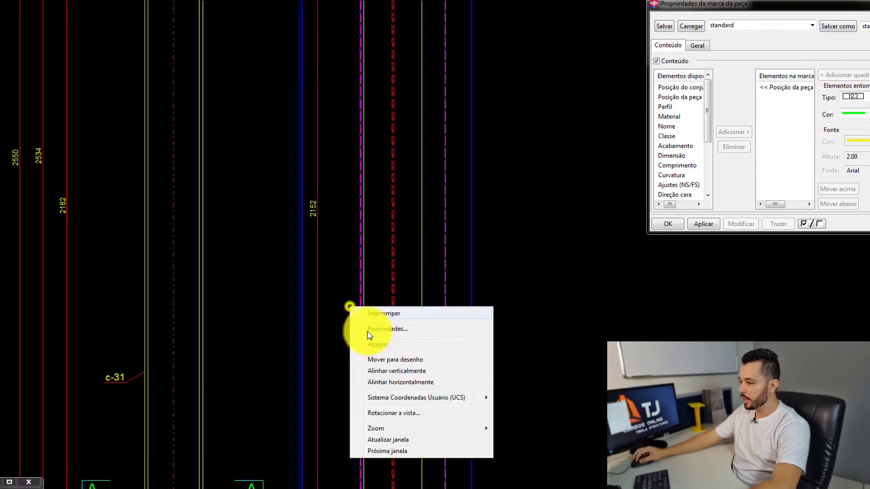
left_click(397, 381)
scroll(424, 249, "down", 4)
scroll(418, 252, "up", 3)
scroll(252, 259, "down", 3)
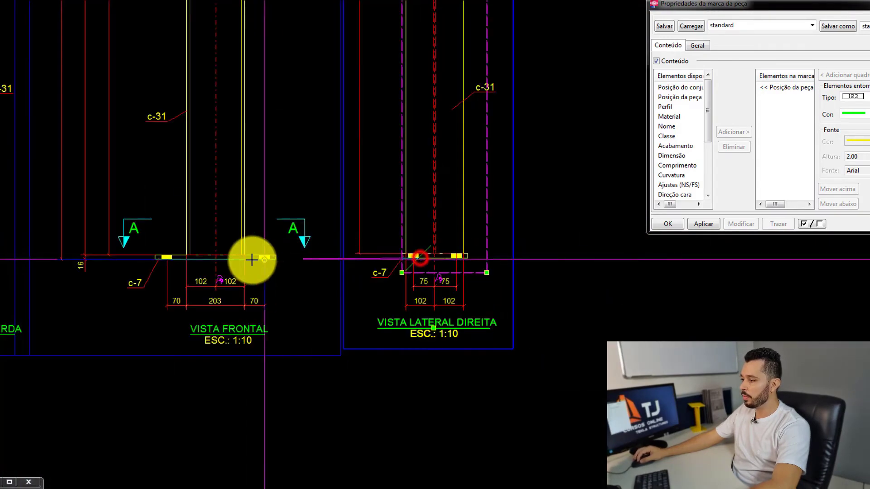
scroll(242, 260, "up", 4)
left_click(242, 260)
scroll(242, 260, "down", 4)
Create vertical section view D-D looking left through the front view's upper end, around plate c-23, and place it below section A-A.
middle_click_drag(268, 36, 251, 138)
middle_click_drag(233, 29, 241, 136)
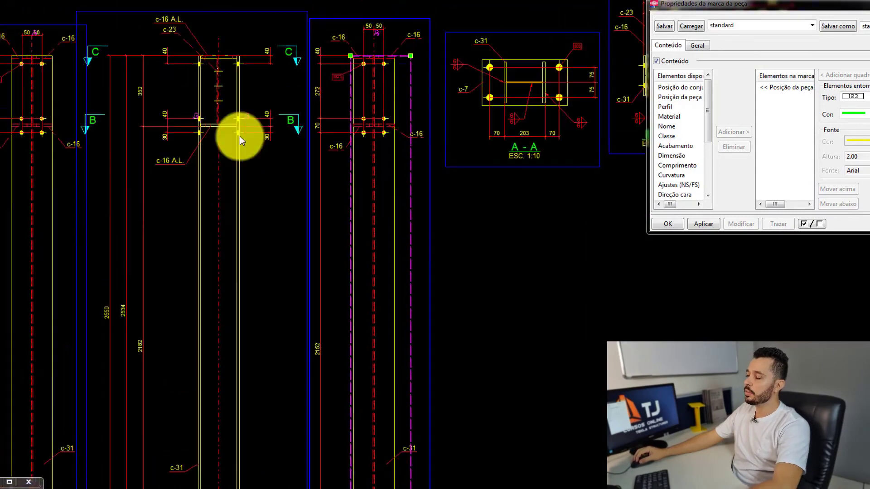
middle_click_drag(216, 94, 229, 139)
scroll(229, 140, "up", 4)
middle_click_drag(224, 73, 259, 151)
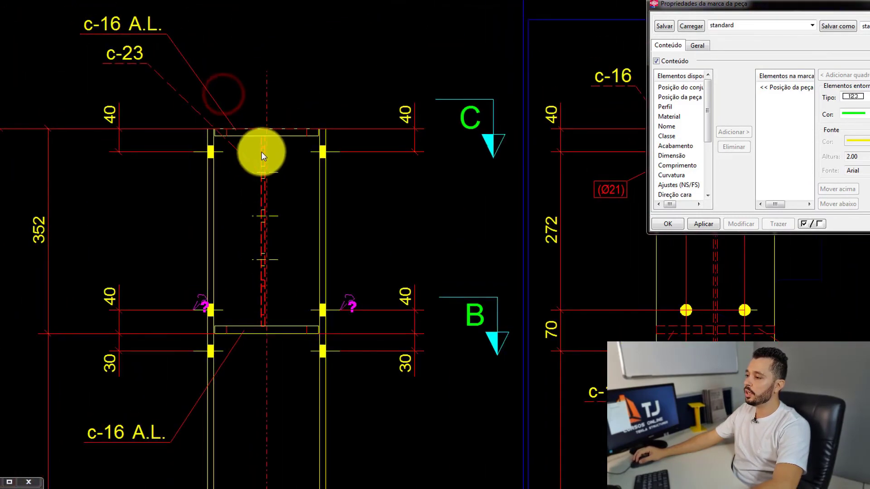
scroll(259, 149, "up", 2)
scroll(310, 334, "down", 2)
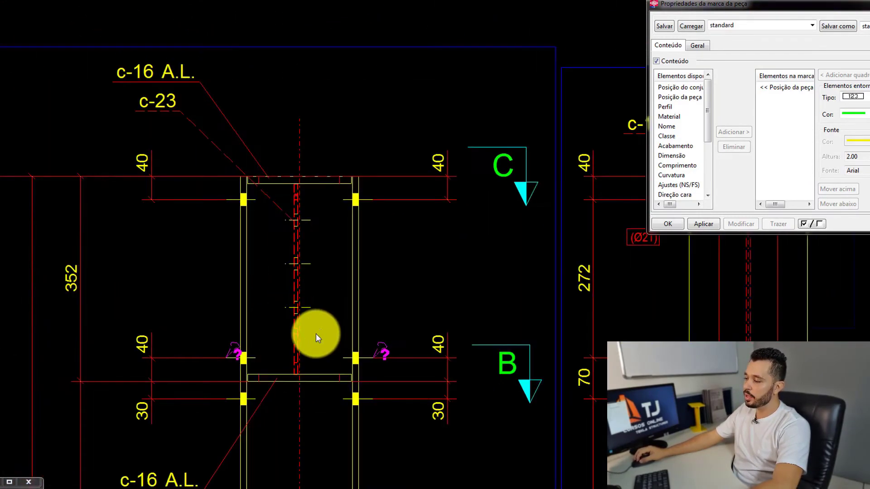
scroll(304, 403, "up", 4)
left_click(283, 376)
scroll(282, 375, "down", 2)
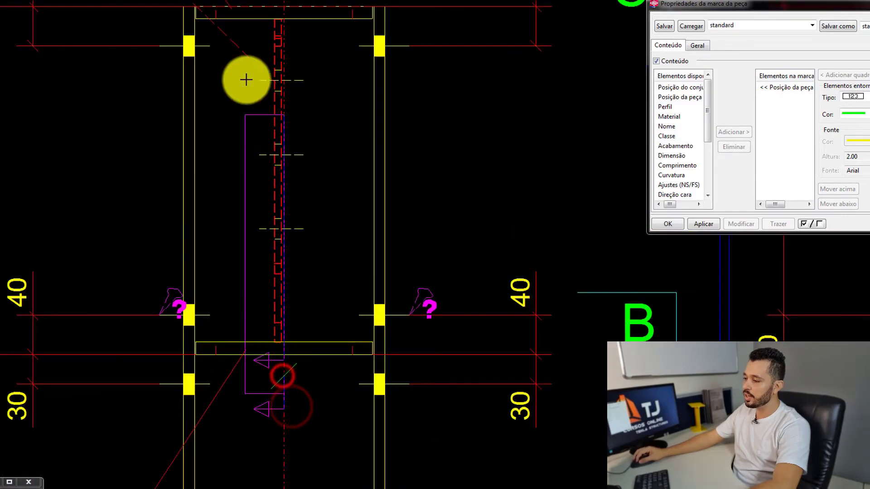
middle_click_drag(238, 2, 236, 75)
left_click(224, 50)
middle_click_drag(318, 331, 319, 269)
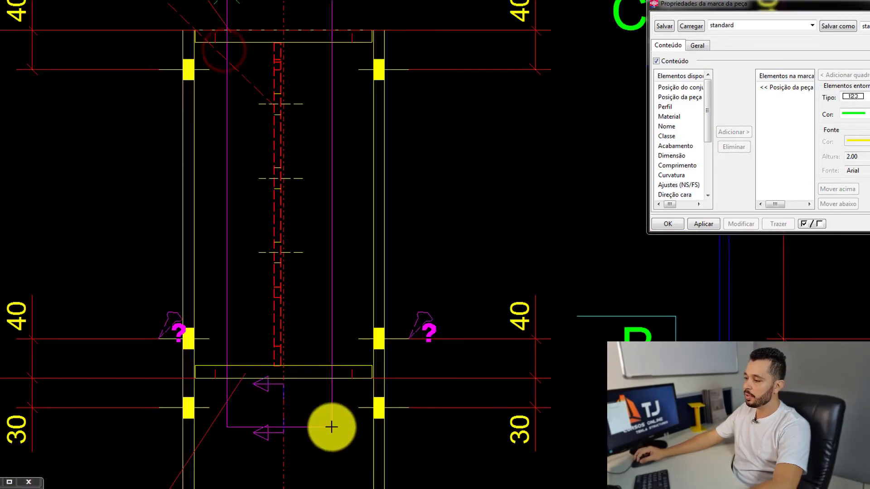
scroll(332, 426, "up", 4)
left_click(355, 343)
scroll(339, 339, "down", 10)
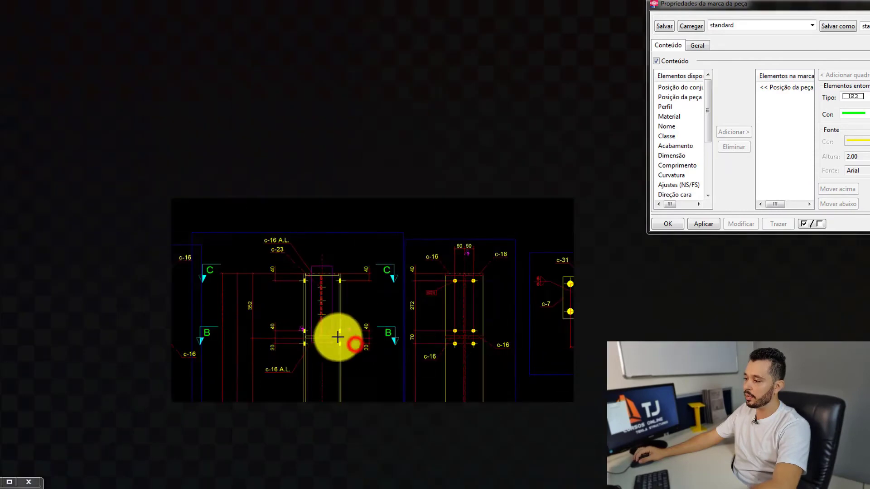
middle_click_drag(338, 336, 148, 242)
left_click(431, 374)
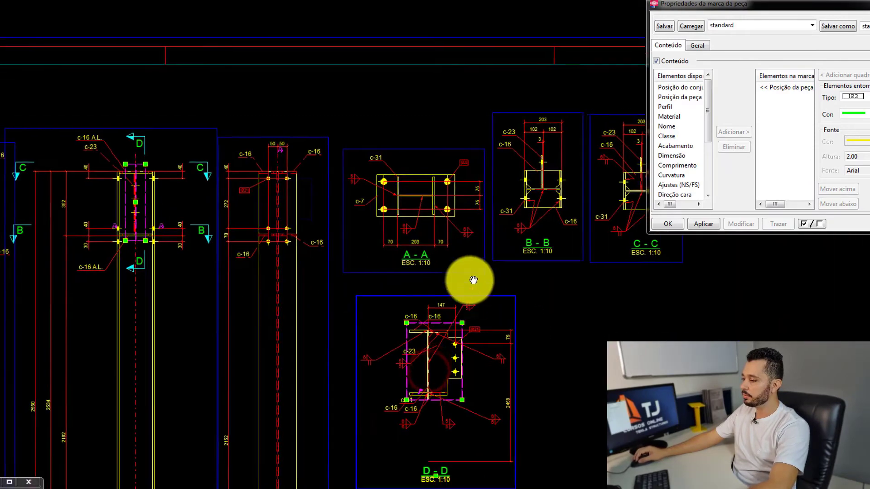
Delete all the automatically generated dimensions and marks from section view D-D.
scroll(523, 312, "up", 5)
left_click_drag(519, 420, 357, 152)
key("Delete")
scroll(453, 179, "down", 5)
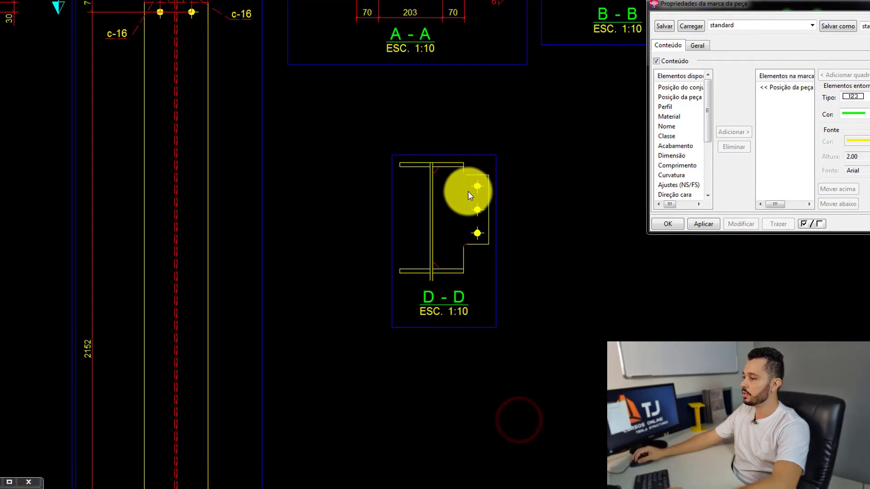
Add part mark c-31 to the column profile in section D-D and place it beneath the lower c-16 plate.
middle_click_drag(393, 276, 466, 292)
scroll(524, 321, "up", 5)
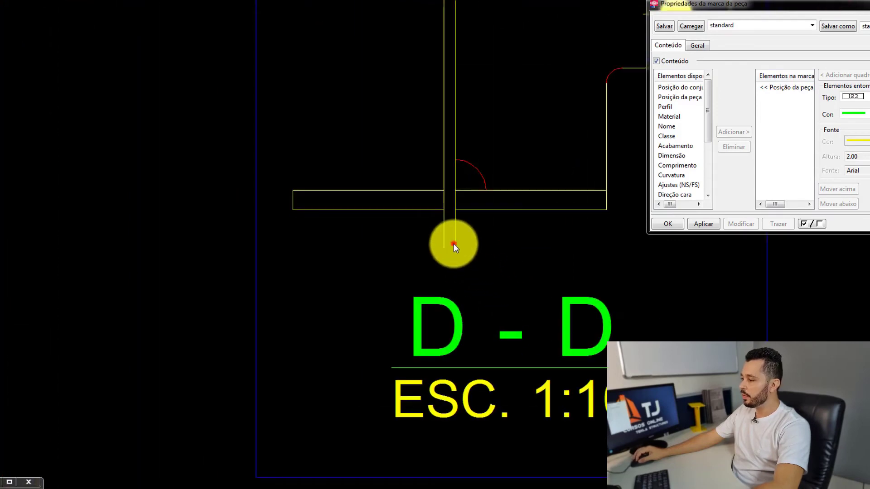
scroll(453, 243, "down", 5)
left_click(588, 269)
scroll(457, 52, "up", 4)
left_click(450, 53)
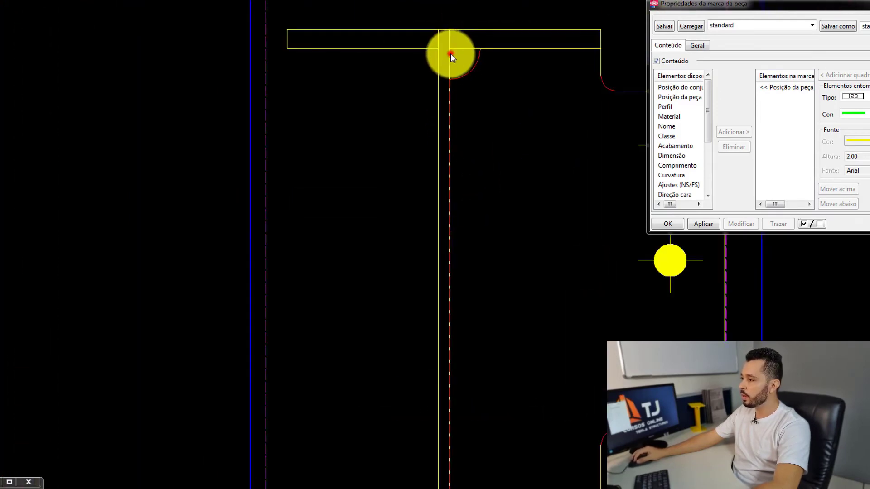
scroll(451, 54, "down", 2)
key("Return")
middle_click_drag(529, 384, 477, 287)
scroll(477, 287, "up", 2)
left_click(500, 297)
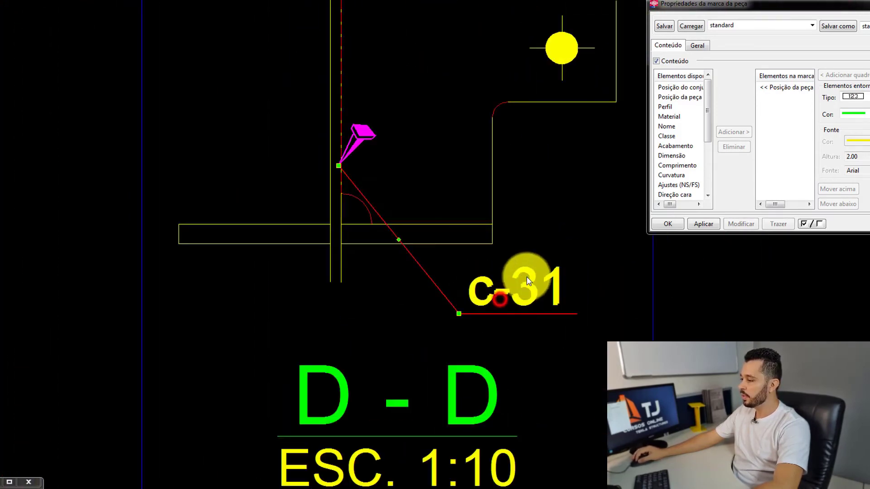
left_click_drag(527, 282, 526, 385)
Extend section D-D's boundary downward to show more of the column and lower the c-31 mark beside it.
middle_click_drag(544, 379, 496, 292)
left_click_drag(648, 281, 562, 253)
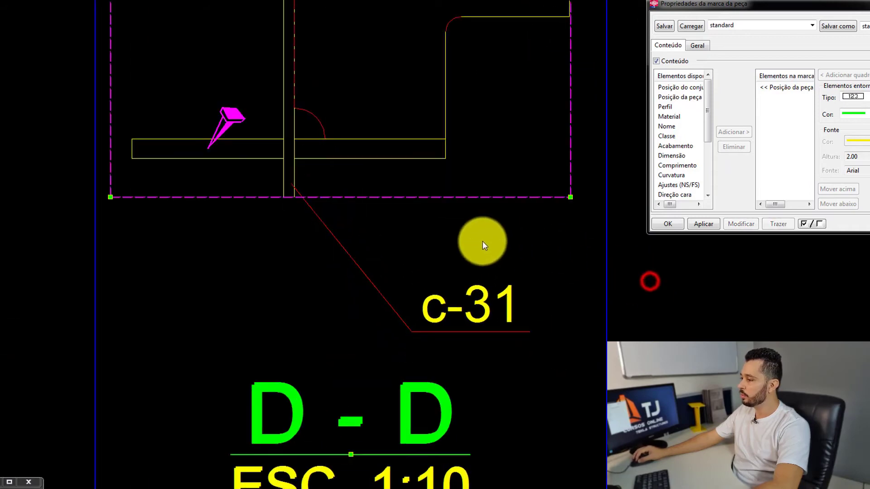
scroll(482, 243, "down", 2)
left_click_drag(533, 213, 533, 285)
left_click(478, 190)
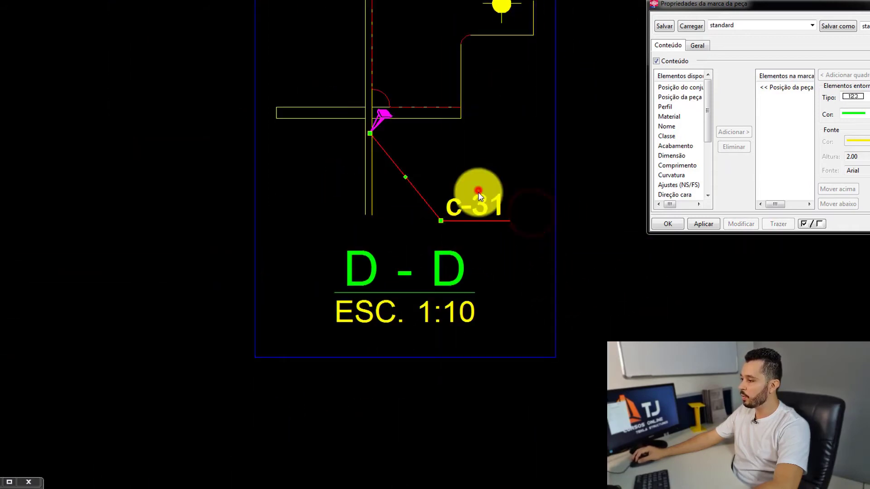
left_click_drag(464, 205, 462, 229)
Draw a break line across the column's cut lower end in section D-D, between its two edge endpoints.
scroll(362, 203, "up", 2)
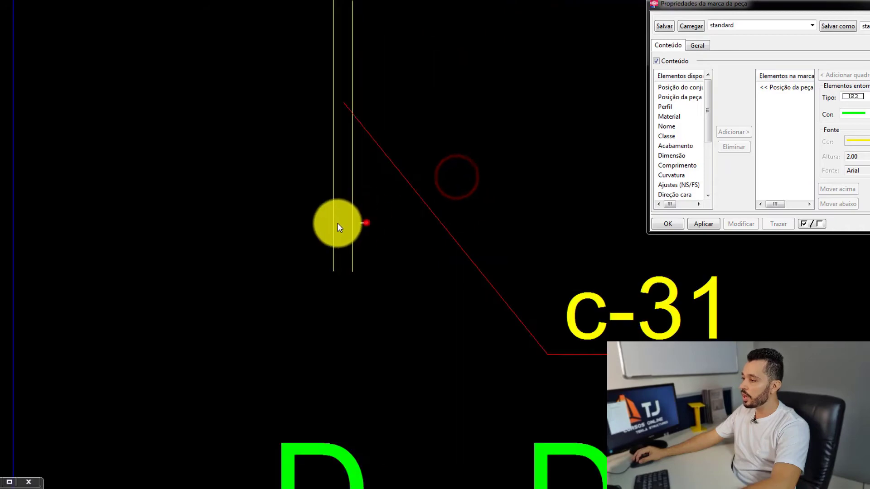
left_click(352, 272)
scroll(325, 271, "up", 3)
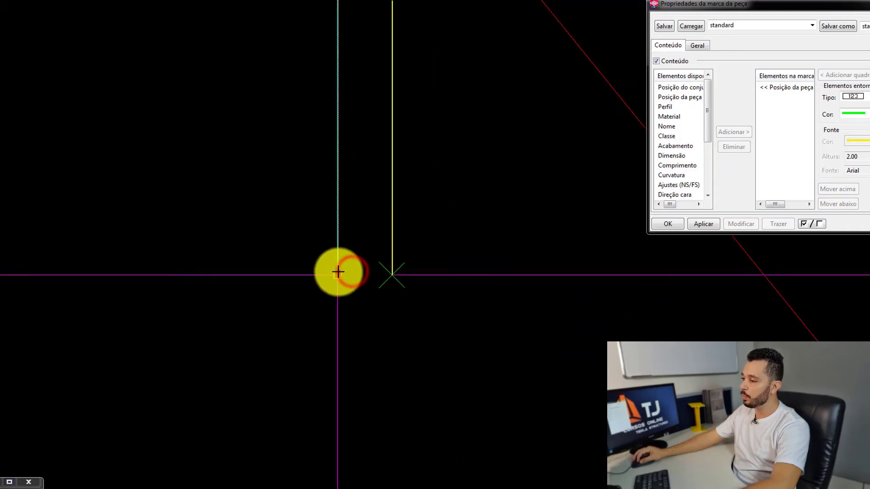
left_click(338, 272)
scroll(355, 274, "down", 3)
key("Escape")
left_click(361, 274)
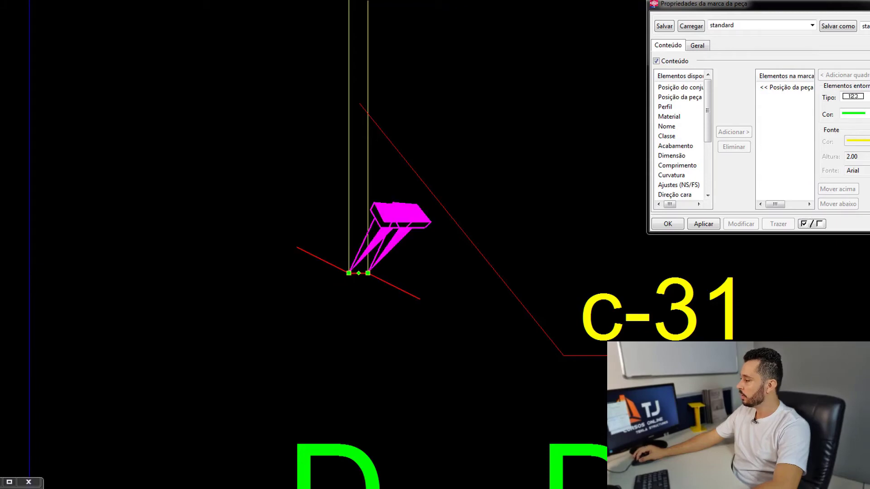
left_click(244, 285)
Move the D-D title slightly down, clear of the c-31 mark.
scroll(380, 265, "down", 6)
middle_click_drag(430, 270, 437, 260)
left_click(442, 260)
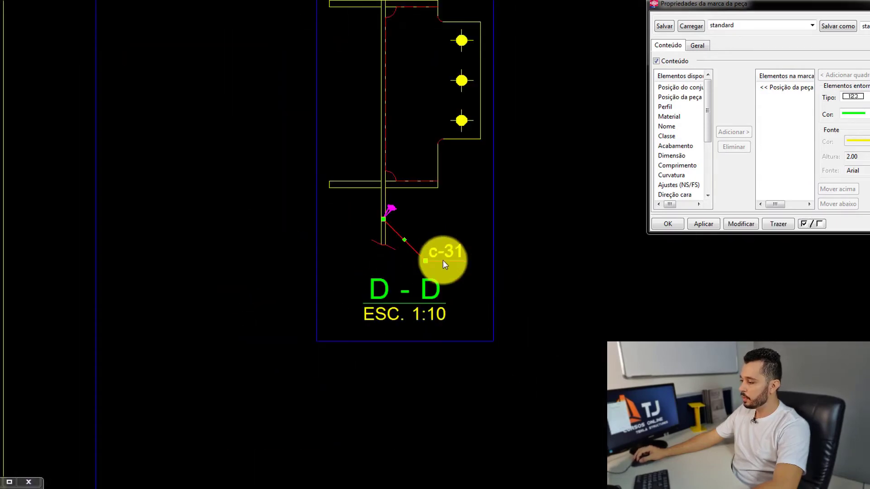
scroll(404, 252, "up", 2)
scroll(416, 215, "down", 4)
middle_click_drag(433, 208, 503, 234)
scroll(487, 299, "up", 2)
left_click(488, 299)
left_click(479, 277)
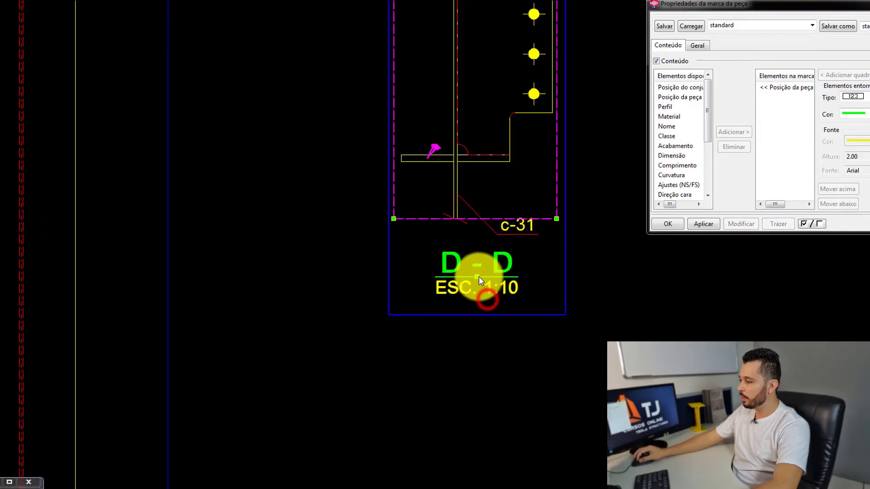
Try extending section D-D's depth in the front view past the column's left flange, and undo it.
scroll(490, 297, "down", 4)
scroll(497, 295, "down", 3)
scroll(384, 217, "up", 8)
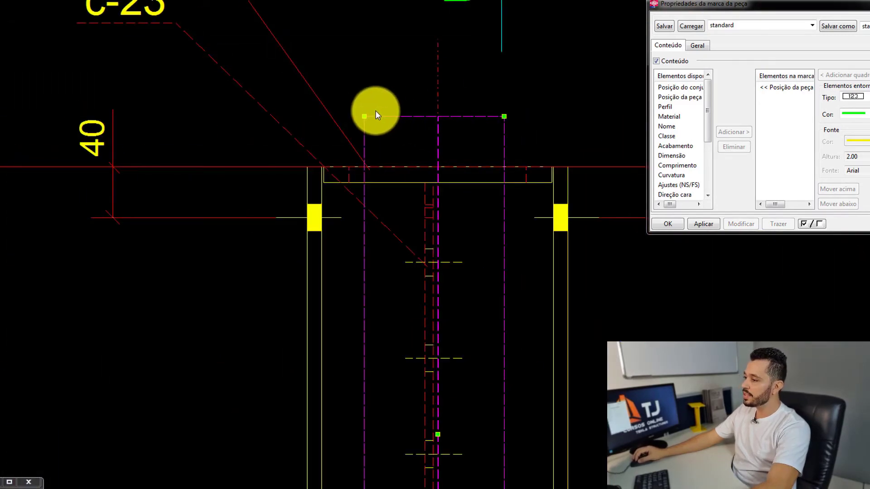
scroll(376, 114, "down", 8)
scroll(385, 55, "up", 8)
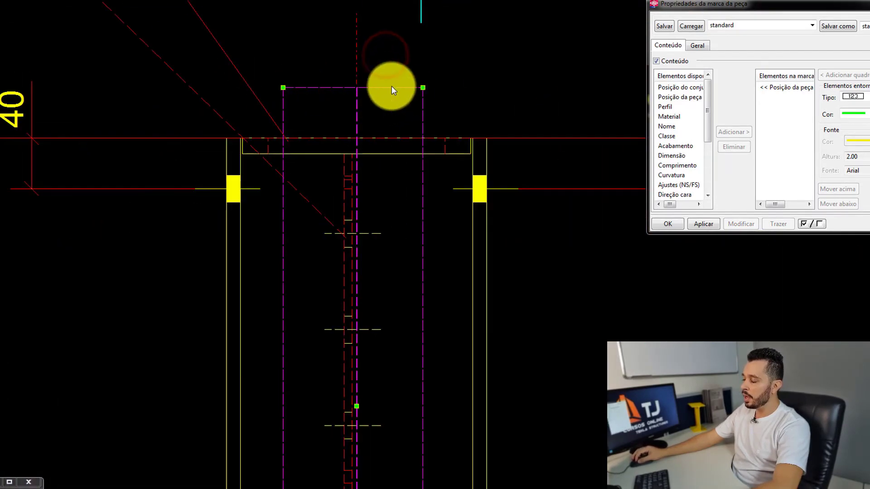
scroll(296, 172, "down", 2)
middle_click_drag(292, 467, 306, 349)
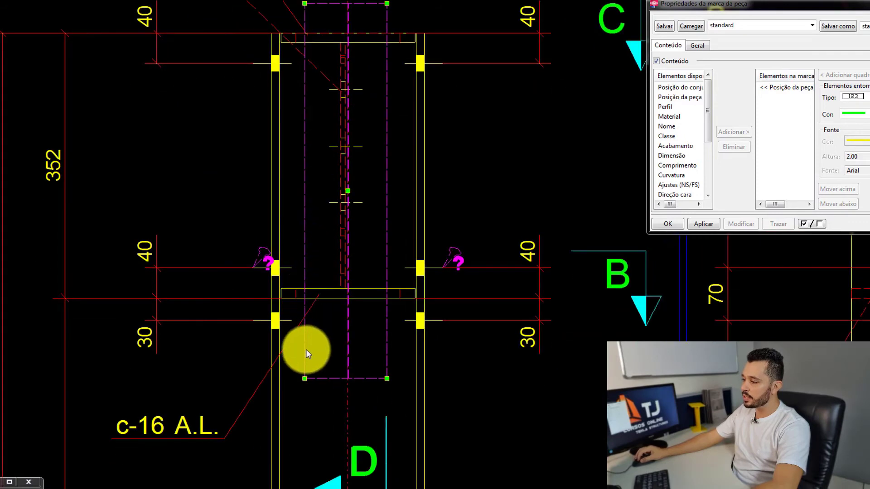
scroll(306, 363, "down", 2)
scroll(282, 345, "down", 2)
middle_click_drag(449, 394, 342, 232)
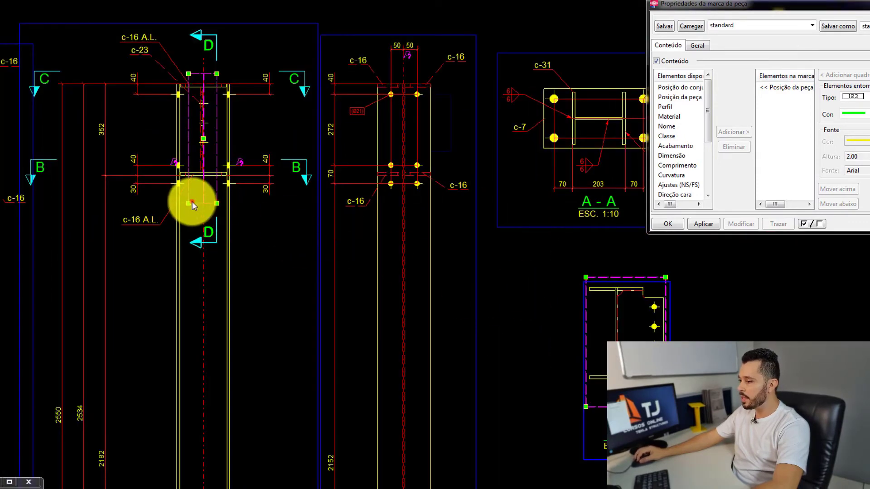
scroll(192, 203, "up", 2)
scroll(170, 209, "down", 2)
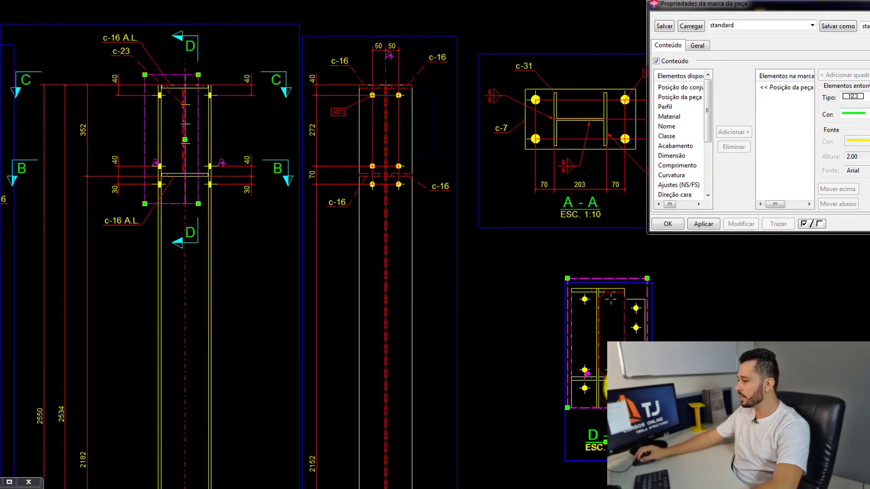
scroll(603, 371, "up", 3)
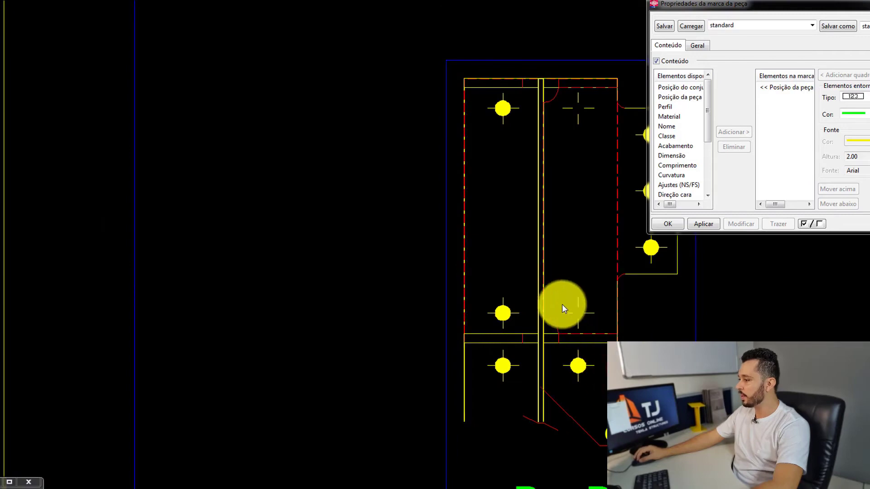
scroll(612, 214, "down", 2)
left_click(615, 214)
key("Delete")
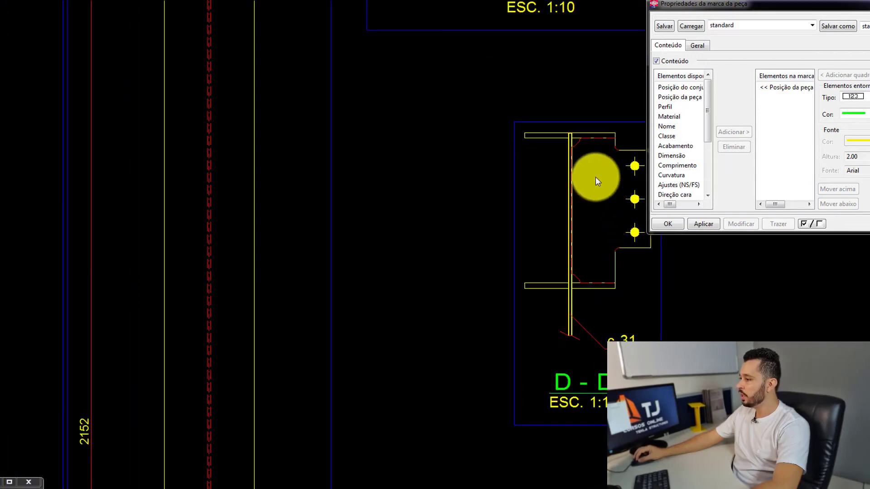
Move the front view's D section symbols closer to the column's upper connection area.
scroll(584, 152, "down", 2)
middle_click_drag(183, 166, 232, 230)
scroll(232, 78, "down", 2)
scroll(247, 70, "up", 5)
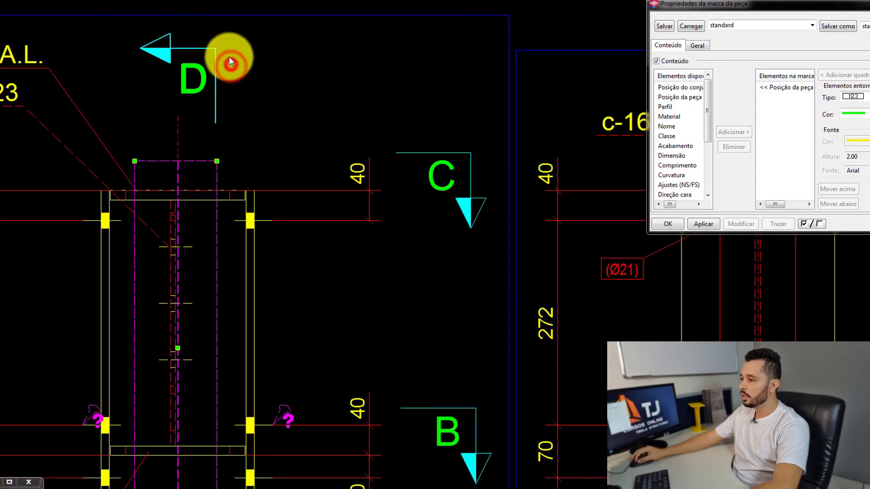
left_click(203, 78)
scroll(205, 66, "down", 2)
scroll(210, 262, "up", 1)
left_click_drag(189, 261, 205, 229)
Show the column's centre line in section D-D and dimension horizontally from it to the bolt holes, above the view.
scroll(206, 228, "down", 1)
middle_click_drag(335, 231, 191, 156)
scroll(485, 263, "up", 3)
left_click(408, 357)
middle_click_drag(409, 357, 391, 193)
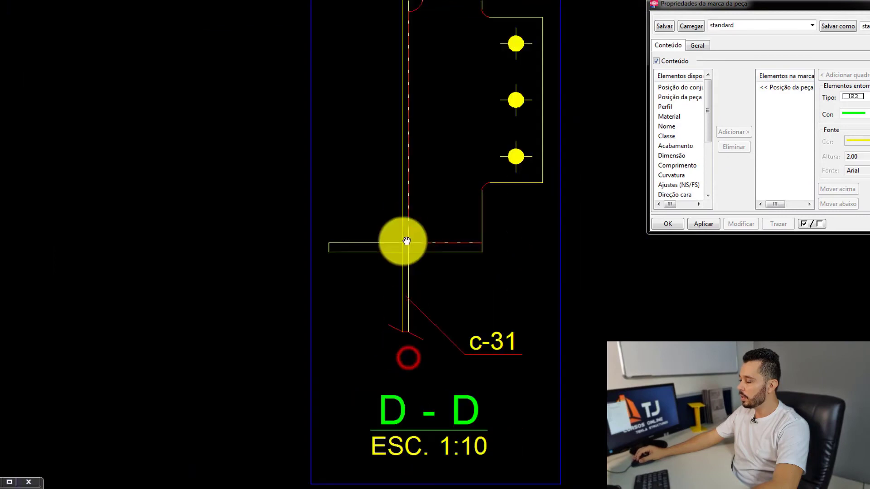
left_click(409, 270)
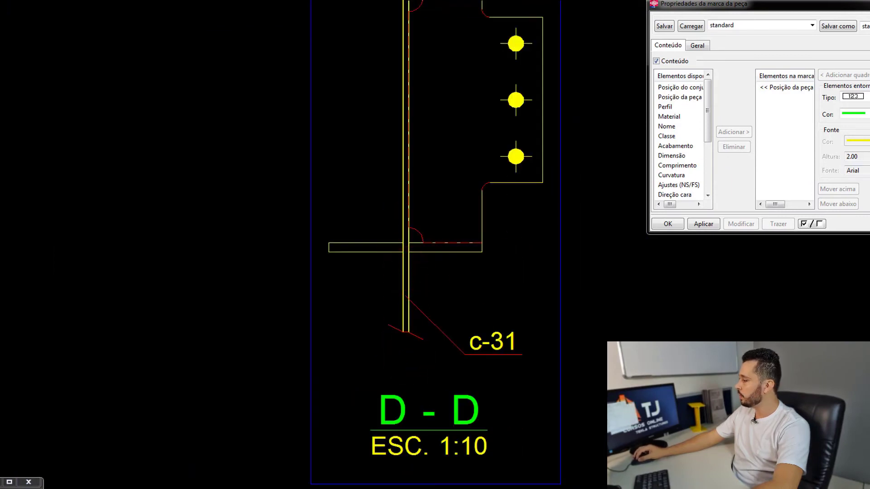
middle_click_drag(423, 98, 406, 284)
left_click(422, 220)
key("g")
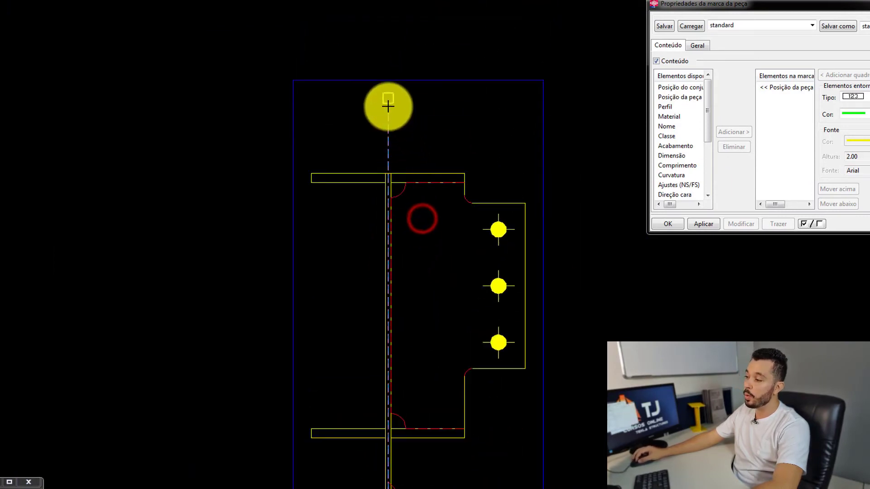
left_click(388, 107)
left_click(497, 342)
middle_click(518, 74)
middle_click_drag(512, 229, 447, 217)
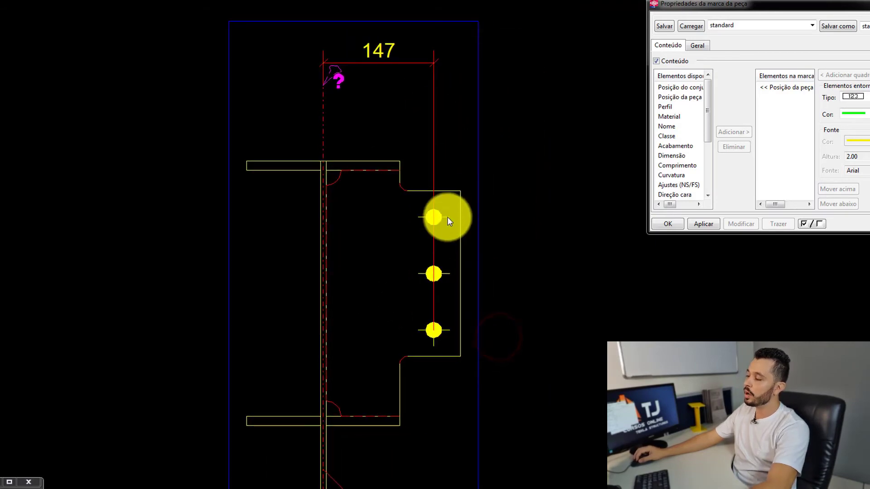
Dimension vertically from the upper c-16 plate's top edge to the first hole and place the dimension outside the c-23 plate.
left_click(434, 215)
scroll(394, 153, "up", 2)
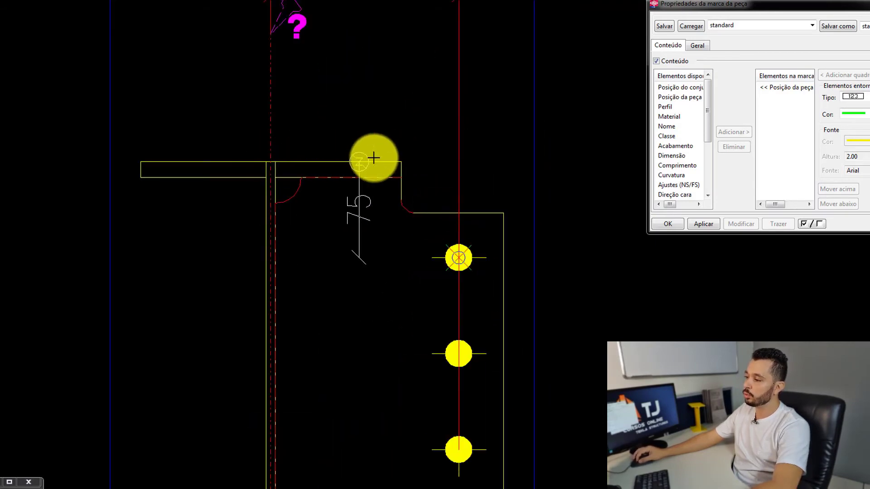
left_click(400, 155)
scroll(414, 161, "down", 4)
middle_click(509, 195)
scroll(506, 182, "up", 2)
left_click(508, 166)
left_click_drag(501, 176, 484, 183)
scroll(319, 135, "up", 2)
scroll(221, 150, "down", 2)
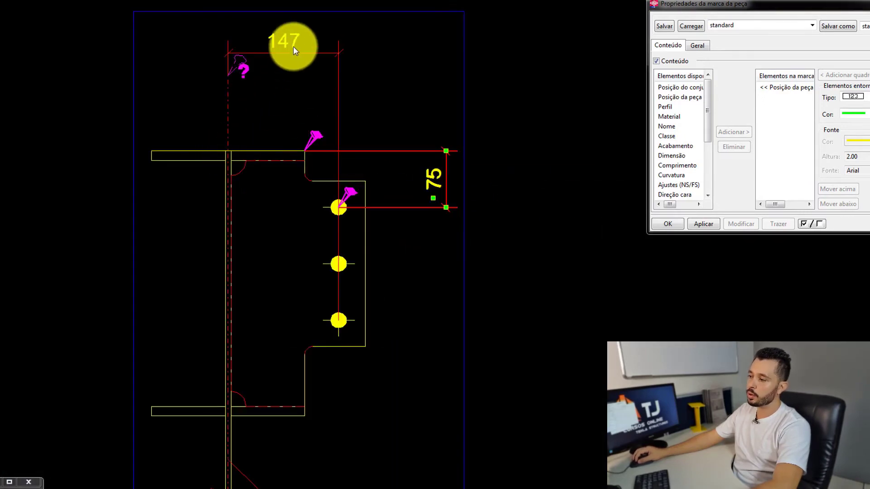
left_click(293, 43)
scroll(397, 186, "down", 4)
scroll(398, 187, "up", 2)
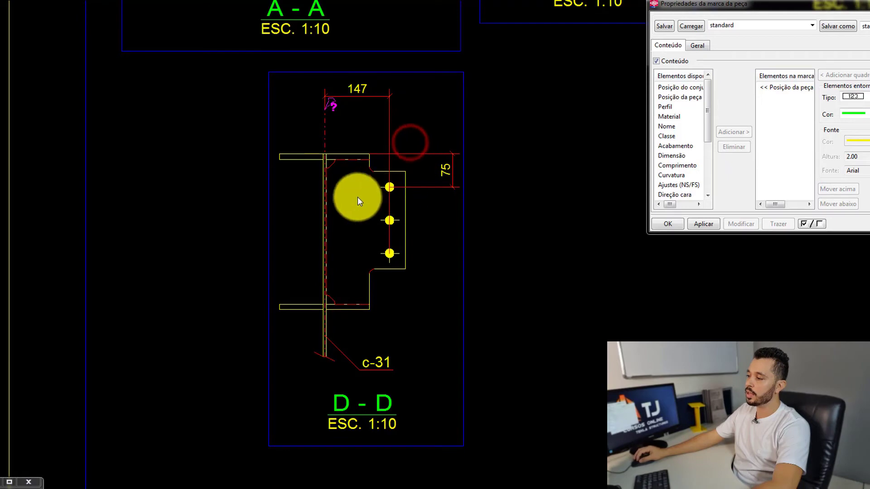
Add the c-16 and c-23 part marks and the Ø21 hole mark to section D-D.
scroll(355, 316, "up", 2)
left_click_drag(244, 50, 244, 47)
key("Return")
left_click_drag(441, 213, 394, 109)
key("Return")
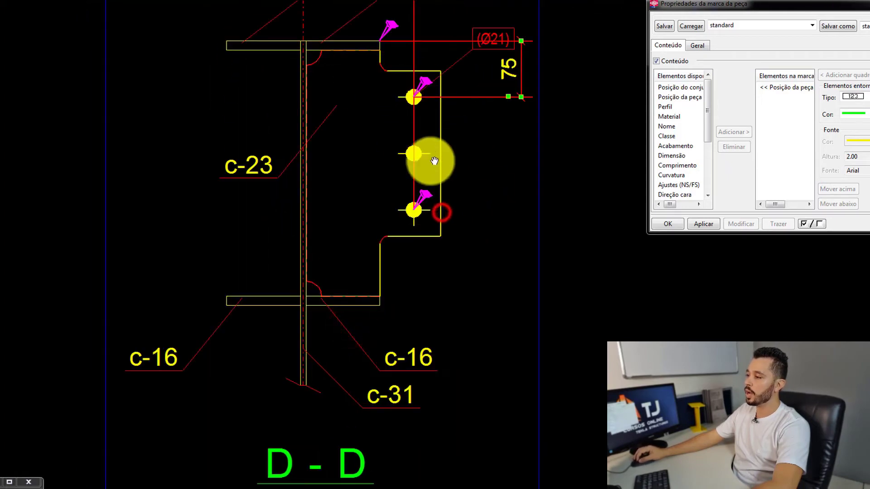
Reposition the Ø21 hole mark and spread the two upper c-16 marks to either side of the horizontal dimension.
middle_click_drag(493, 39, 425, 98)
left_click(425, 98)
left_click_drag(433, 87, 452, 41)
left_click(303, 44)
left_click(332, 45)
middle_click_drag(336, 56, 330, 89)
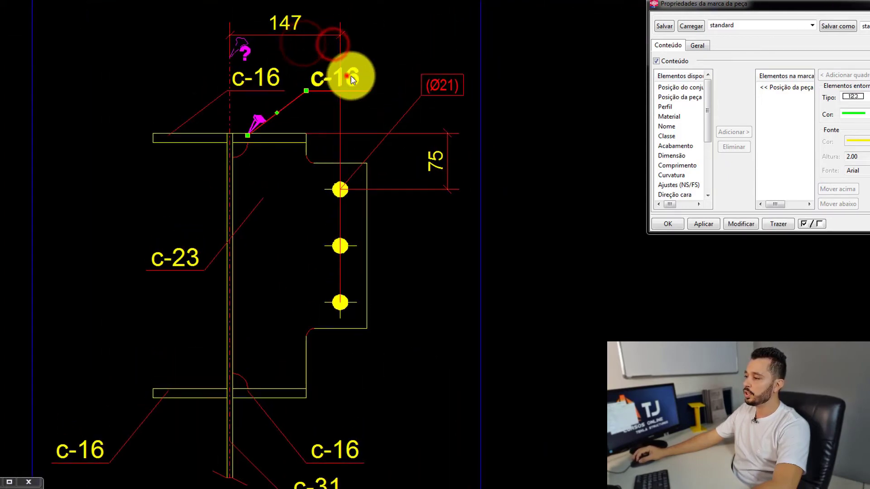
left_click_drag(346, 75, 418, 27)
left_click(243, 76)
left_click_drag(256, 75, 117, 44)
left_click(135, 71)
middle_click_drag(196, 190, 202, 184)
Move the c-23 mark outside the plate, to the right of its bolt holes.
left_click(197, 236)
left_click_drag(175, 254, 297, 268)
left_click_drag(297, 268, 442, 263)
Arrange the two lower c-16 marks on either side of the column, clear of the c-31 mark.
middle_click_drag(294, 475, 327, 374)
left_click(327, 374)
scroll(379, 370, "up", 2)
left_click(376, 340)
left_click_drag(376, 318, 449, 326)
left_click(316, 389)
middle_click_drag(138, 322, 279, 309)
left_click(87, 306)
left_click_drag(64, 314, 71, 316)
scroll(77, 327, "down", 4)
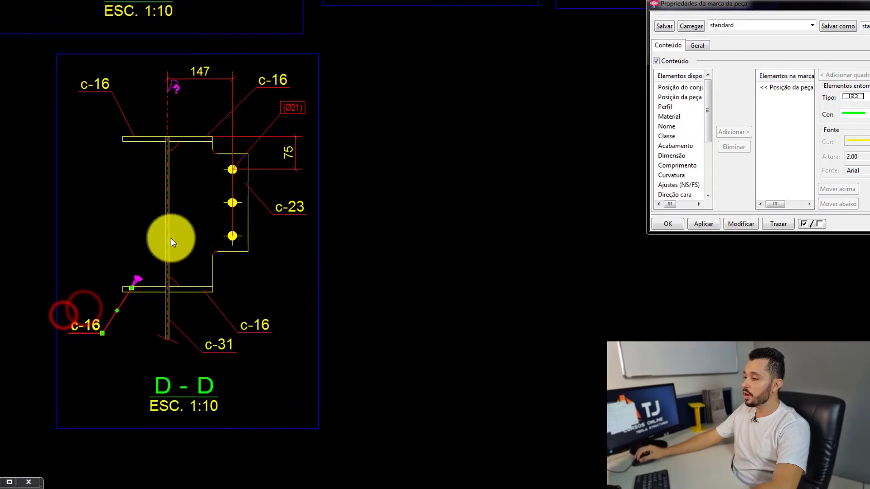
Examine the edges where plate c-23 meets the c-16 plates and the column web in section D-D.
scroll(171, 240, "up", 2)
middle_click_drag(171, 240, 293, 210)
middle_click_drag(332, 115, 353, 172)
left_click(397, 124)
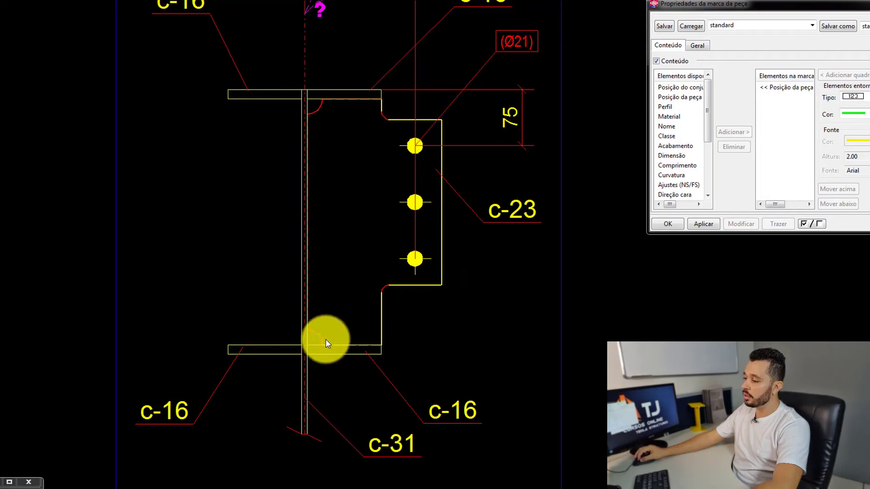
left_click(353, 355)
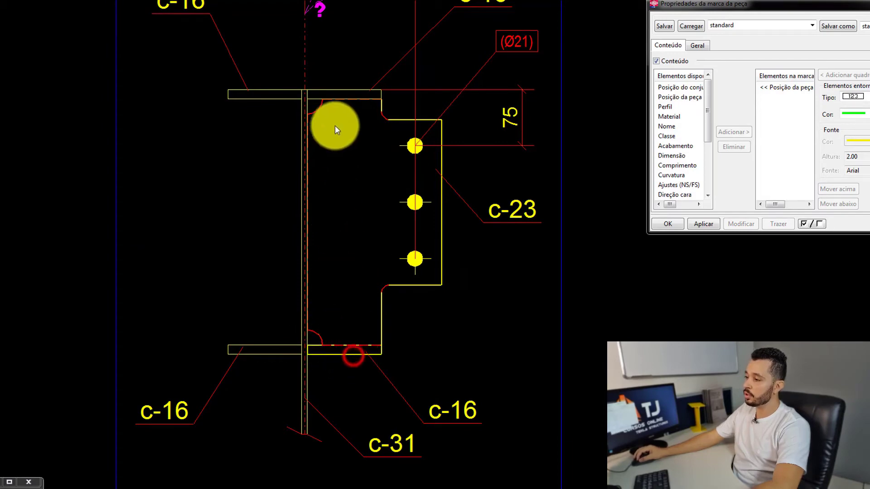
left_click(329, 89)
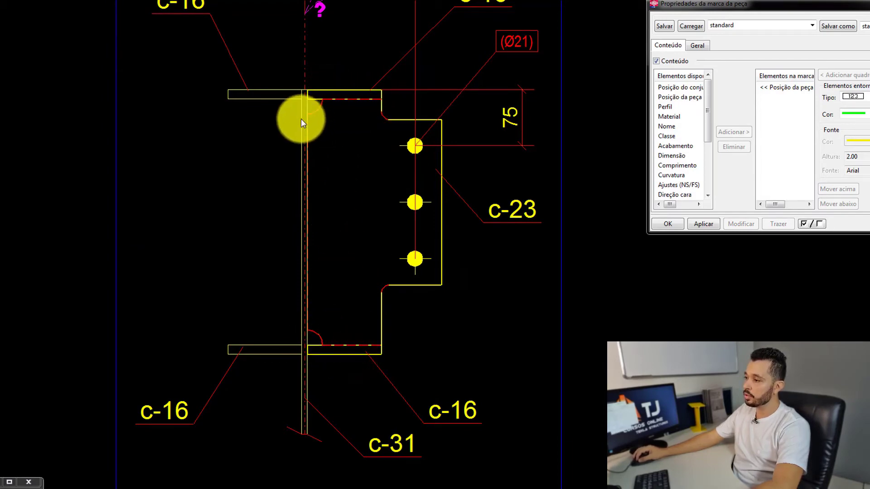
left_click(320, 109)
left_click(306, 108)
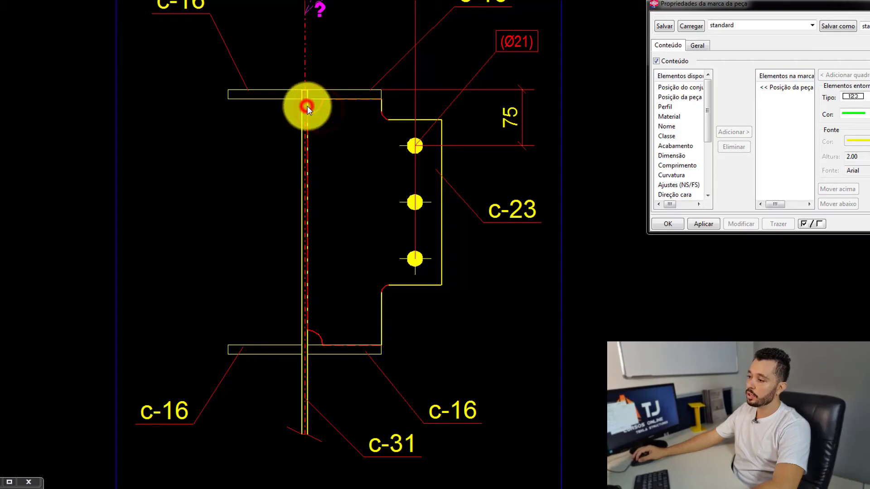
Switch to the 3D model and examine how the bolted plate's lower corner joins the horizontal plate and column.
key("ctrl+Tab")
mouse_move(366, 220)
middle_mouse_down("ctrl")
mouse_move(308, 231)
mouse_move(205, 300)
mouse_move(285, 255)
mouse_move(317, 274)
middle_mouse_up("ctrl")
left_click(321, 276)
left_click(340, 284)
scroll(320, 287, "up", 2)
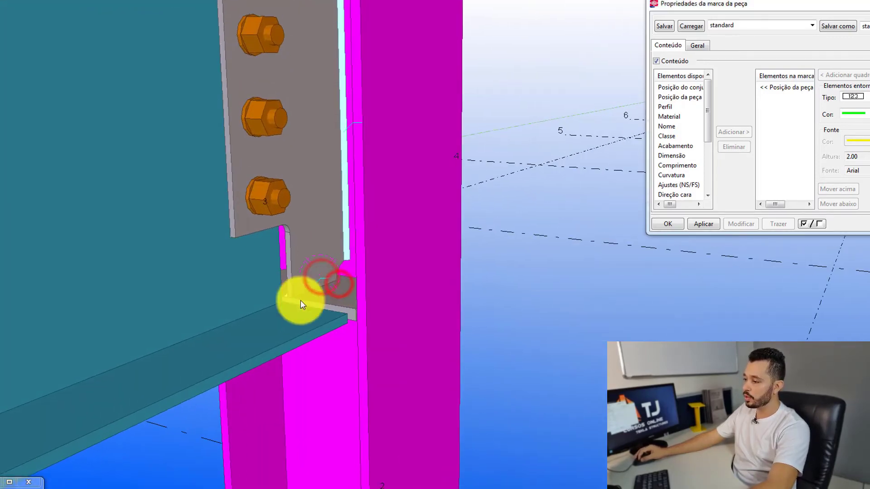
scroll(323, 290, "up", 3)
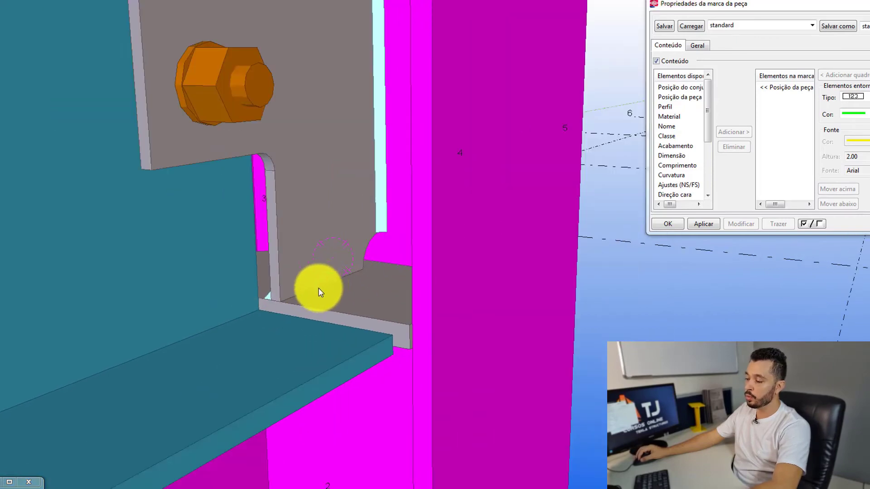
Return from the 3D model to the drawing and display the weld marks in section D-D.
scroll(344, 275, "down", 2)
middle_click_drag(312, 247, 333, 156, "ctrl")
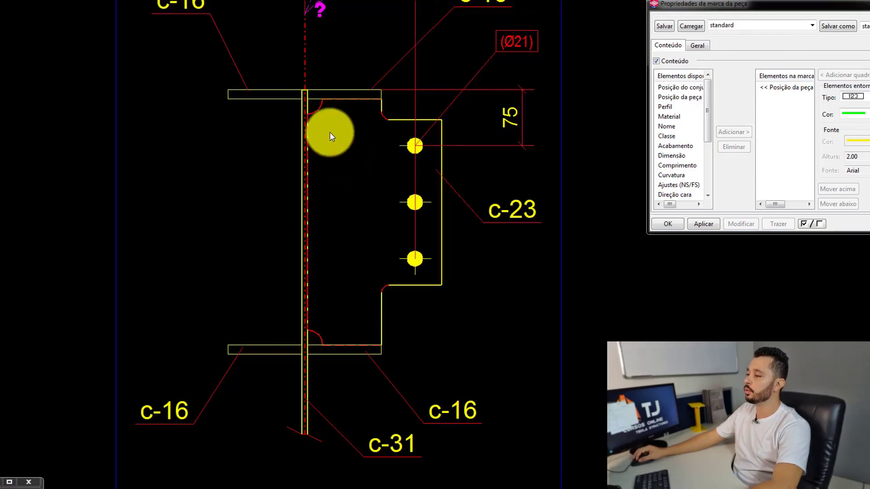
scroll(348, 169, "down", 3)
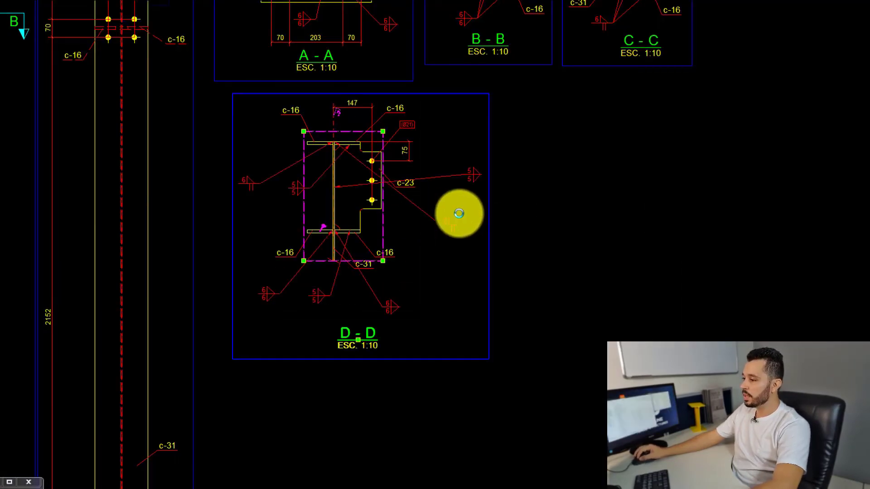
scroll(393, 202, "up", 4)
Combine the three size 5 weld marks of plate c-23 in section D-D into a single mark.
left_click(596, 119)
left_click(664, 136)
left_click_drag(654, 132, 452, 271)
left_click(303, 313, "ctrl")
right_click(294, 59)
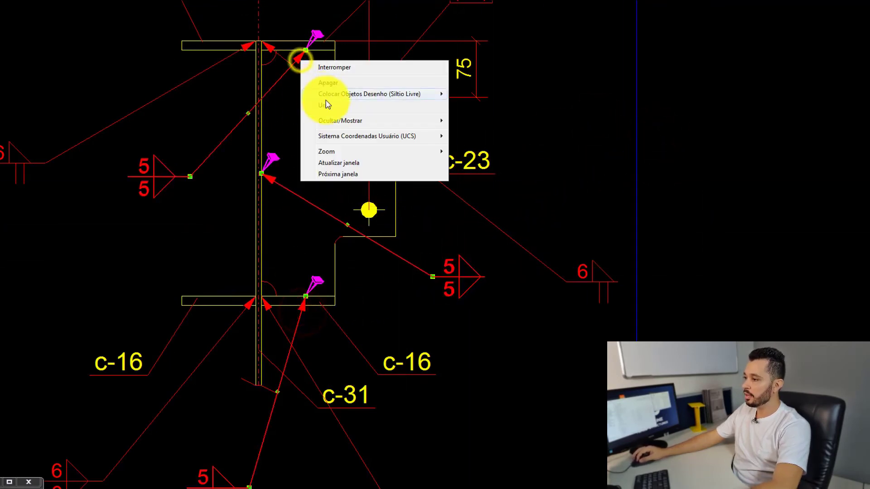
left_click(330, 104)
Place the combined 5/5 weld mark to the lower right of plate c-23 and bend the leader pointing to the lower c-16 plate.
left_click_drag(437, 294, 437, 296)
scroll(386, 297, "up", 3)
left_click_drag(323, 285, 245, 235)
key("ctrl+z")
left_click_drag(313, 259, 358, 307)
left_click_drag(330, 285, 249, 242)
left_click_drag(460, 291, 429, 355)
Delete the four size 6 weld marks at the c-16 plates from section D-D.
scroll(433, 348, "down", 3)
scroll(469, 355, "up", 3)
left_click_drag(543, 323, 512, 254)
key("Delete")
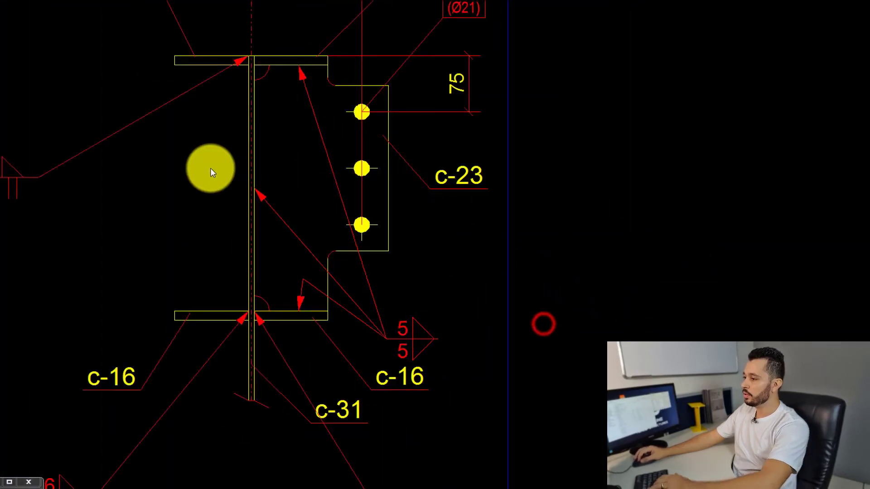
left_click_drag(144, 181, 120, 120)
key("Delete")
middle_click_drag(258, 155, 305, 69)
middle_click_drag(336, 251, 319, 202)
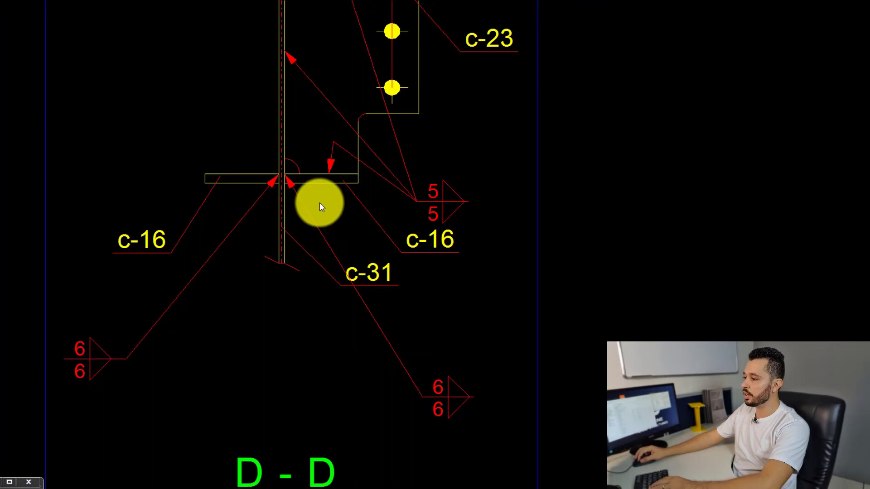
left_click(297, 190)
key("Delete")
left_click(271, 182)
key("Delete")
Move section view D-D up and to the left so it sits directly beneath section A-A.
scroll(343, 215, "down", 3)
scroll(342, 272, "up", 3)
left_click(321, 262)
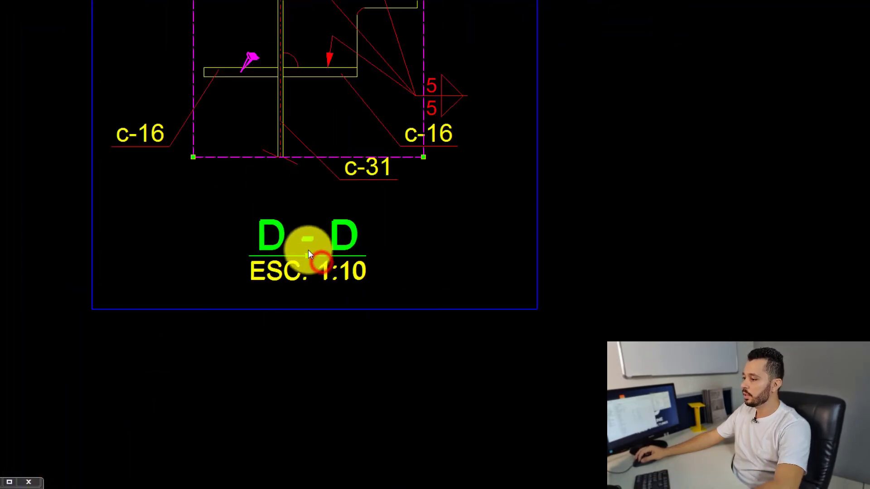
scroll(308, 254, "down", 5)
middle_click_drag(321, 130, 334, 147)
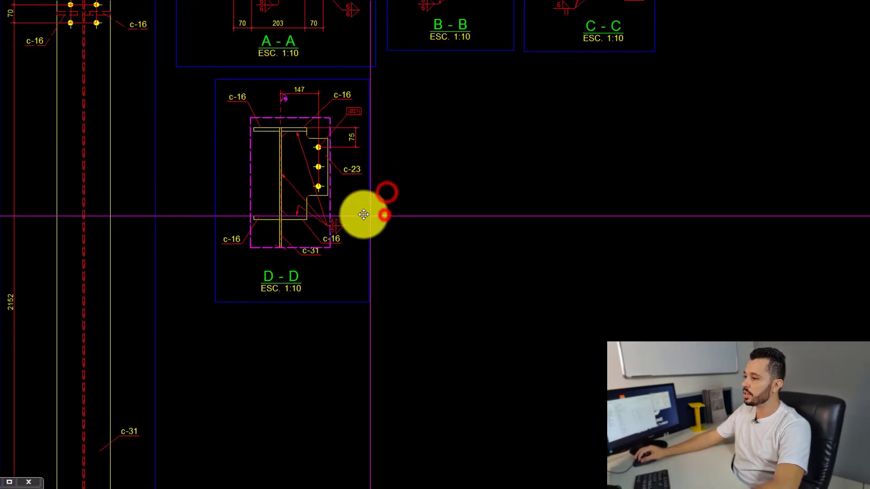
Examine section D-D's hole-position dimensions, the vertical one beside c-23 and the horizontal one above it.
scroll(299, 132, "up", 4)
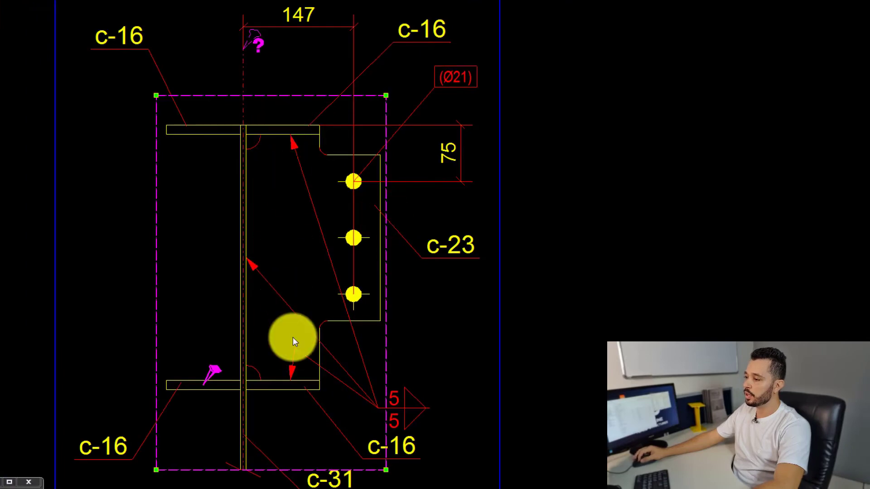
scroll(325, 217, "down", 2)
scroll(395, 186, "up", 2)
left_click(396, 183)
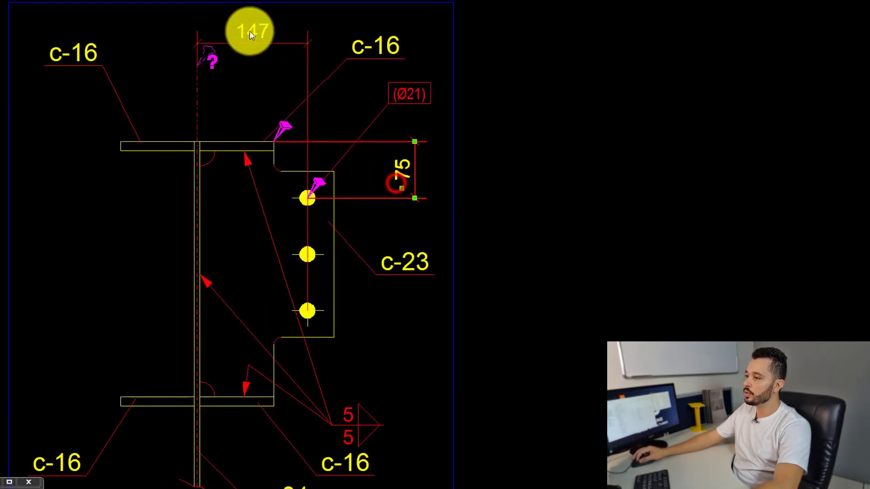
left_click(249, 31, "ctrl")
scroll(393, 180, "down", 4)
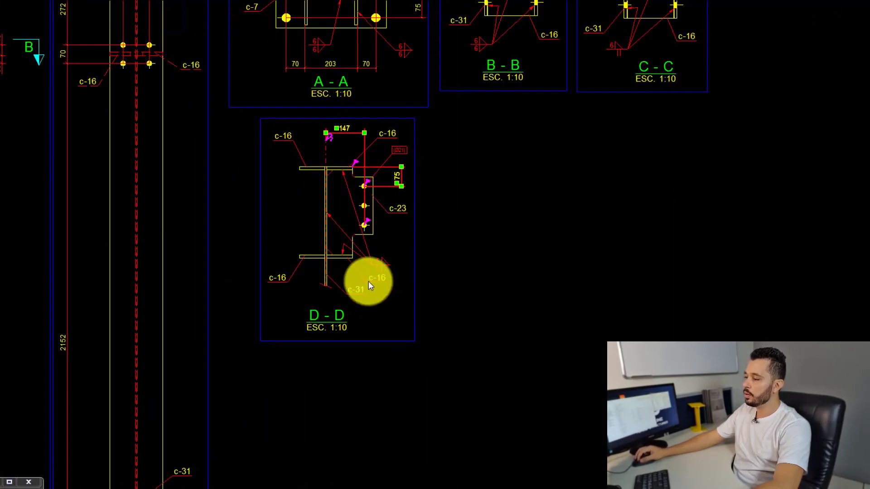
scroll(370, 279, "up", 6)
scroll(374, 212, "down", 10)
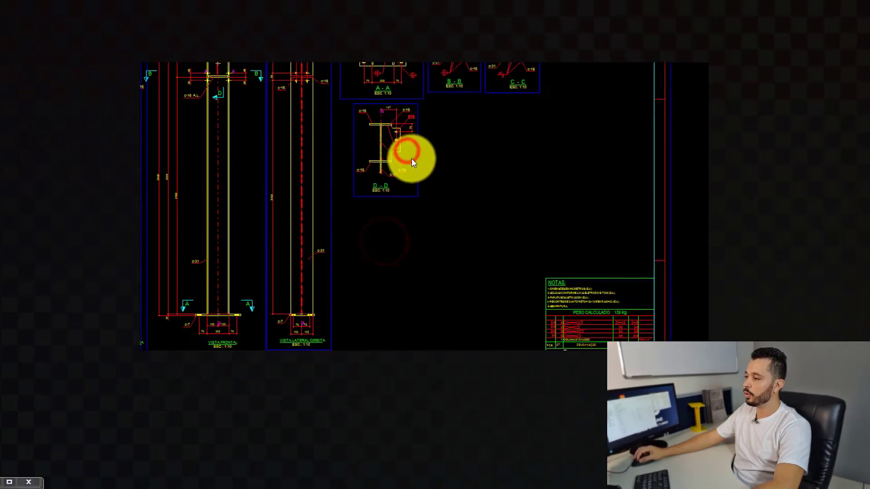
scroll(412, 126, "up", 2)
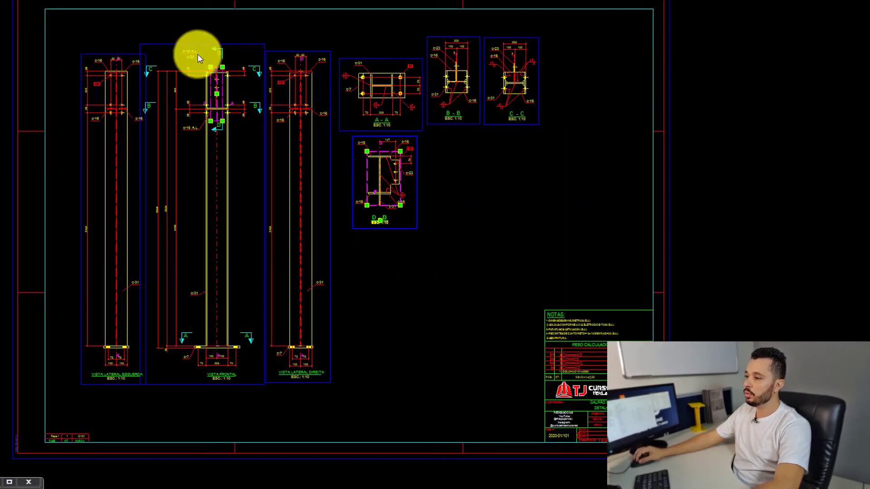
Examine the D section marks at the top of the front view and the arrangement of the sections on the sheet.
scroll(207, 53, "up", 3)
left_click(225, 49)
left_click(249, 42)
left_click(258, 33)
scroll(314, 44, "down", 2)
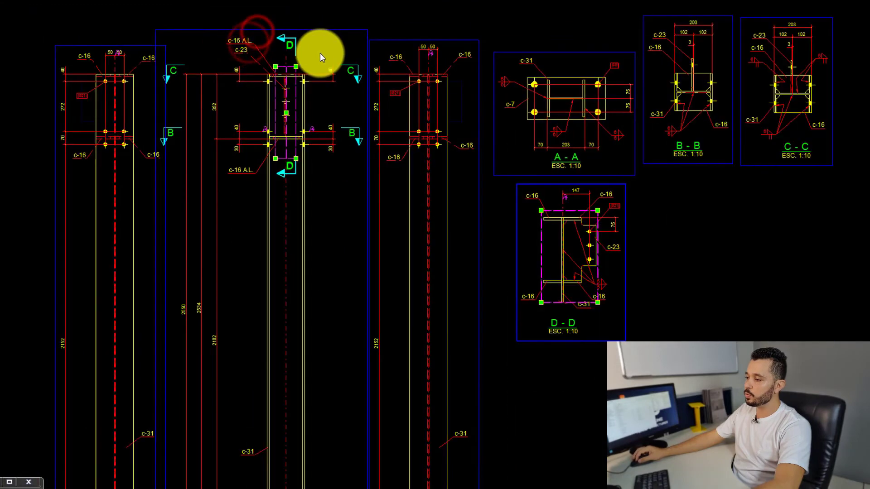
middle_click_drag(427, 176, 309, 193)
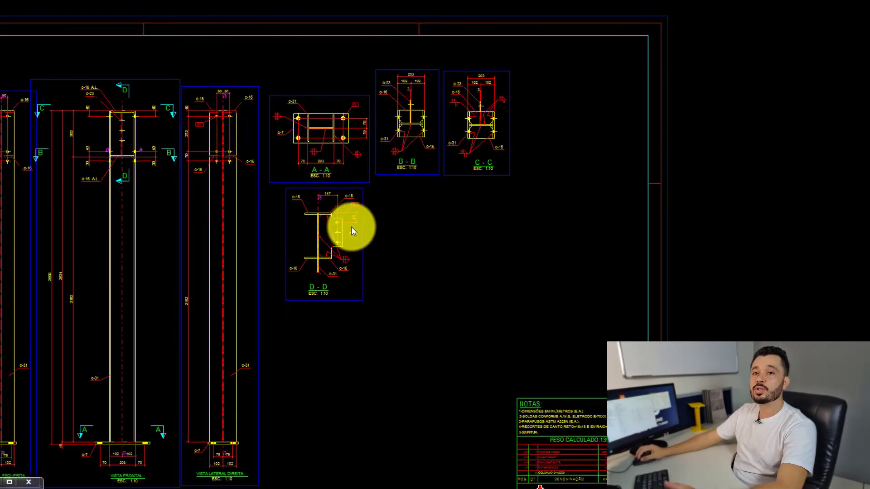
mouse_move(351, 227)
middle_mouse_down()
mouse_move(402, 189)
mouse_move(417, 207)
mouse_move(408, 211)
middle_mouse_up()
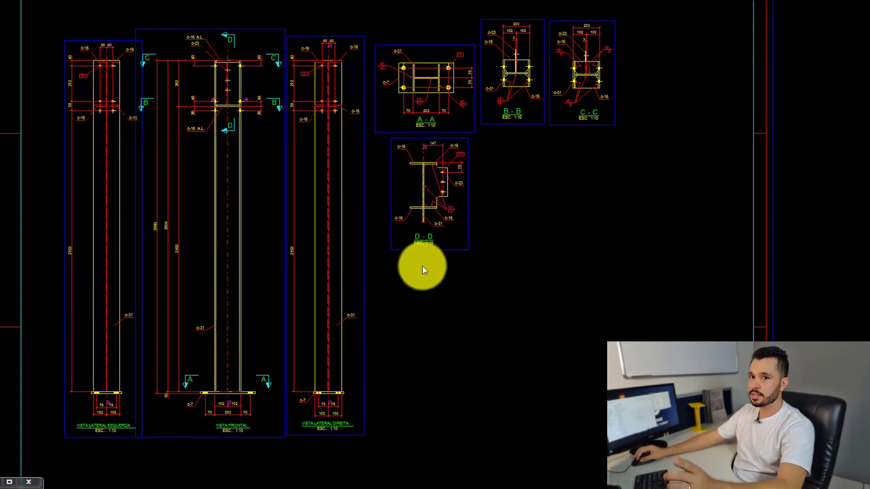
Examine the sheet's notes, material list and title block.
middle_click_drag(391, 255, 136, 75)
scroll(453, 305, "up", 4)
mouse_move(435, 302)
middle_mouse_down()
mouse_move(398, 296)
mouse_move(366, 265)
mouse_move(394, 289)
middle_mouse_up()
scroll(381, 286, "up", 2)
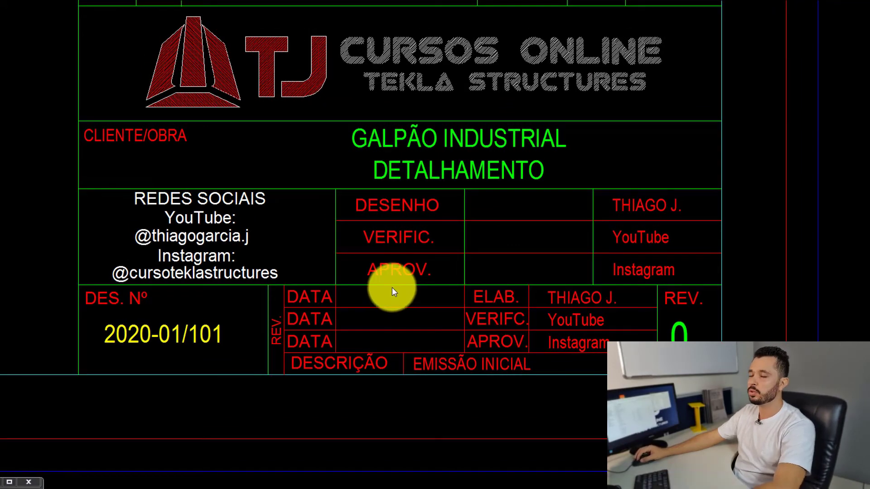
scroll(390, 281, "down", 4)
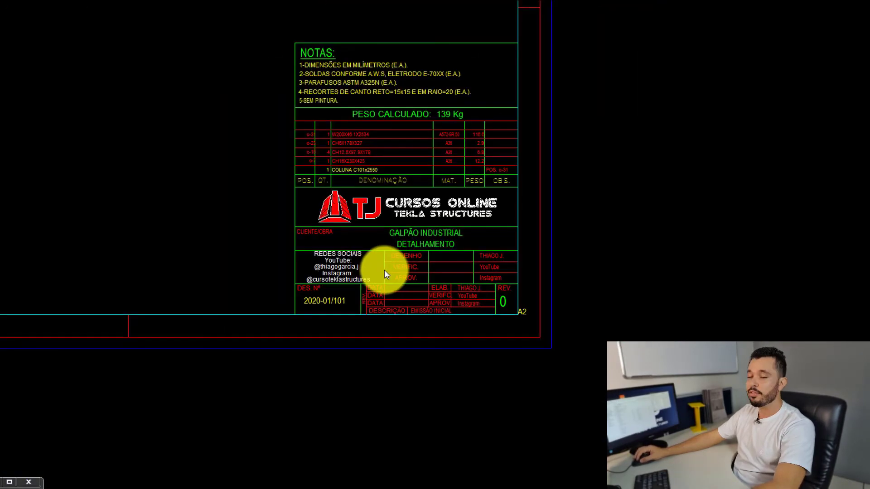
middle_click_drag(384, 273, 439, 272)
Review the elevations and the sections A-A to D-D across the whole sheet.
scroll(434, 276, "down", 2)
middle_click_drag(325, 167, 413, 270)
middle_click_drag(346, 149, 409, 260)
scroll(365, 160, "up", 2)
scroll(365, 161, "down", 2)
mouse_move(371, 165)
middle_mouse_down()
mouse_move(397, 122)
mouse_move(431, 154)
middle_mouse_up()
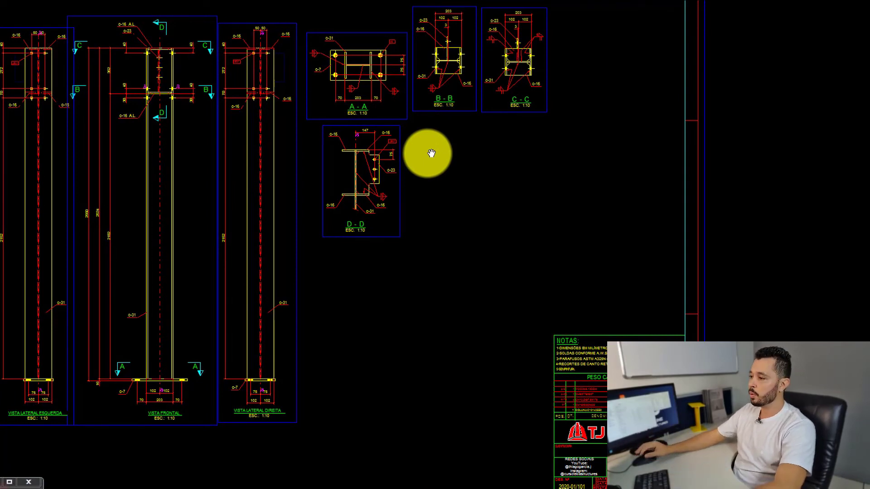
scroll(380, 85, "up", 6)
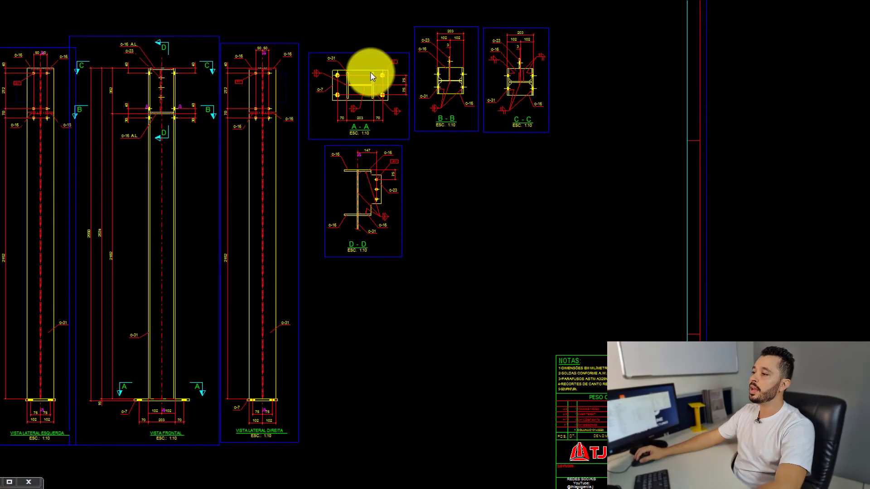
scroll(382, 71, "down", 4)
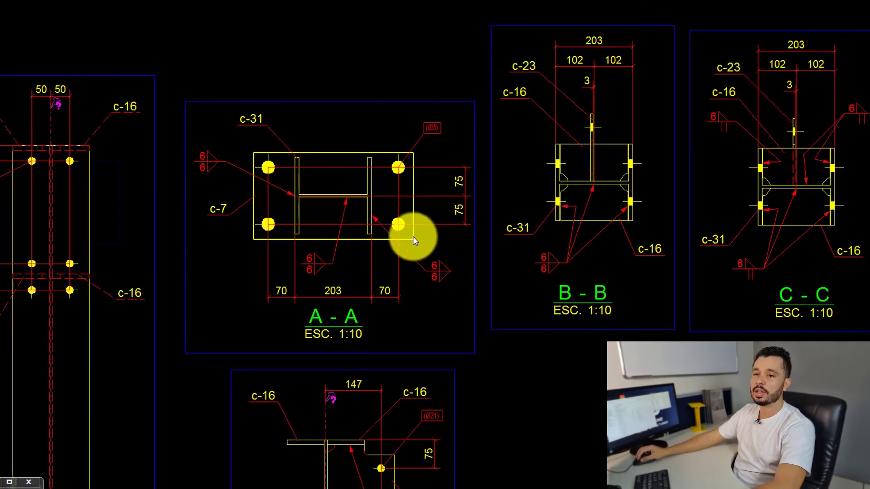
scroll(412, 236, "down", 3)
mouse_move(412, 231)
middle_mouse_down()
mouse_move(388, 217)
mouse_move(383, 184)
middle_mouse_up()
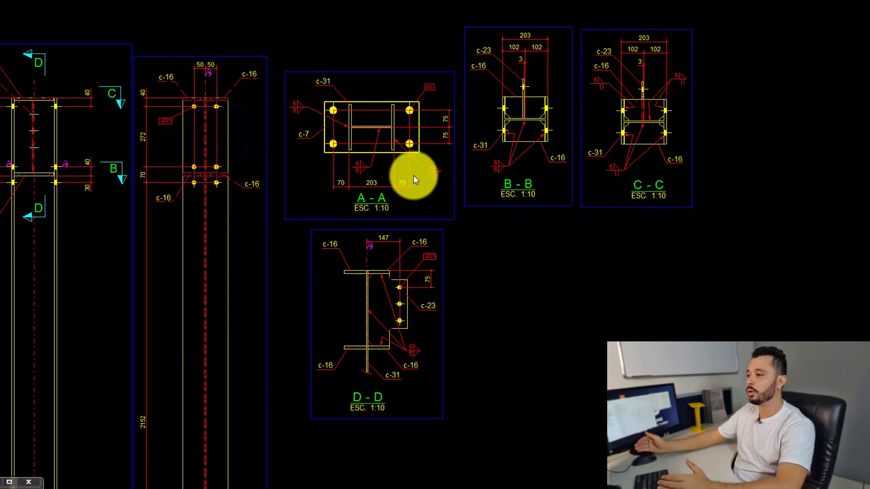
Examine the base plate c-7 in section A-A, including its holes, edges and part mark.
scroll(388, 100, "up", 5)
left_click(368, 103)
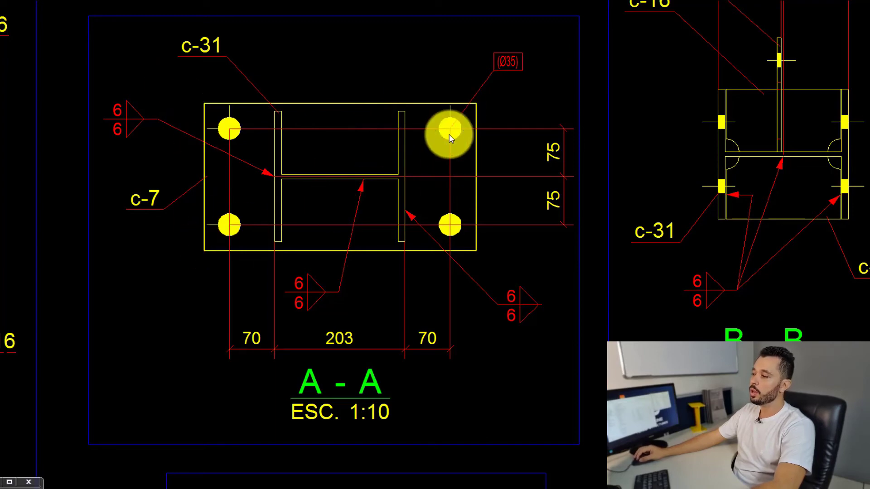
scroll(449, 136, "up", 2)
scroll(457, 137, "down", 2)
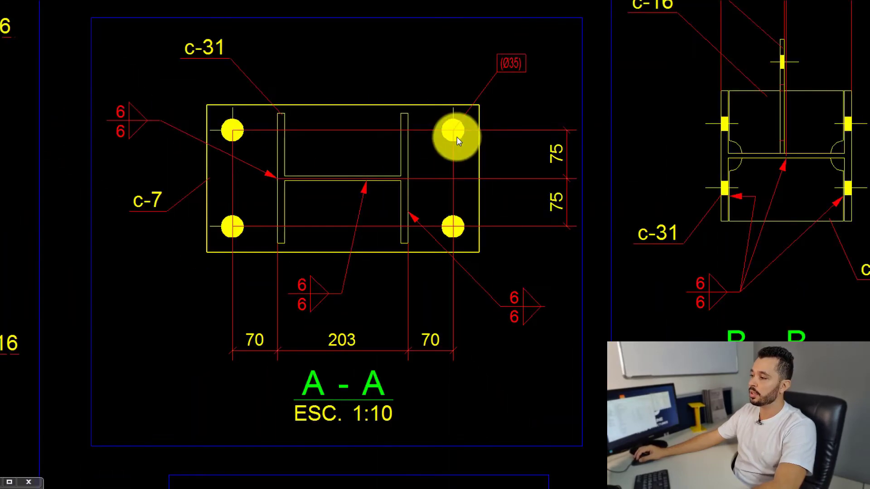
scroll(461, 145, "down", 2)
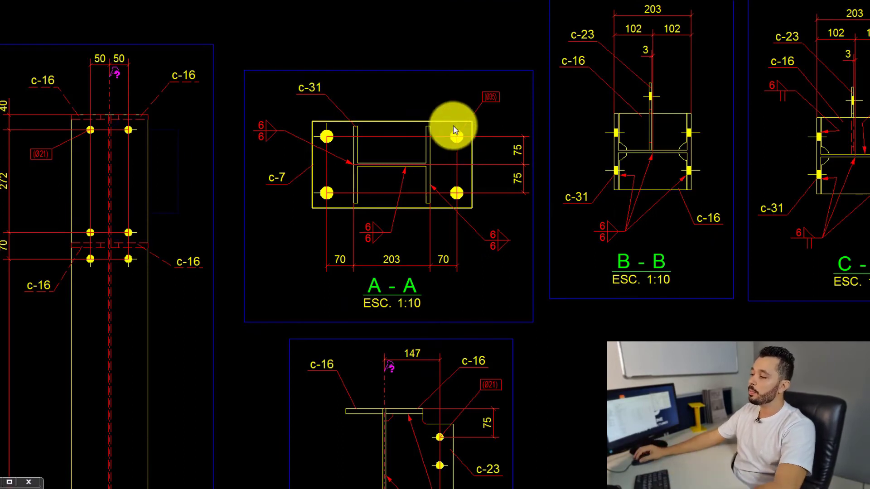
scroll(453, 126, "up", 2)
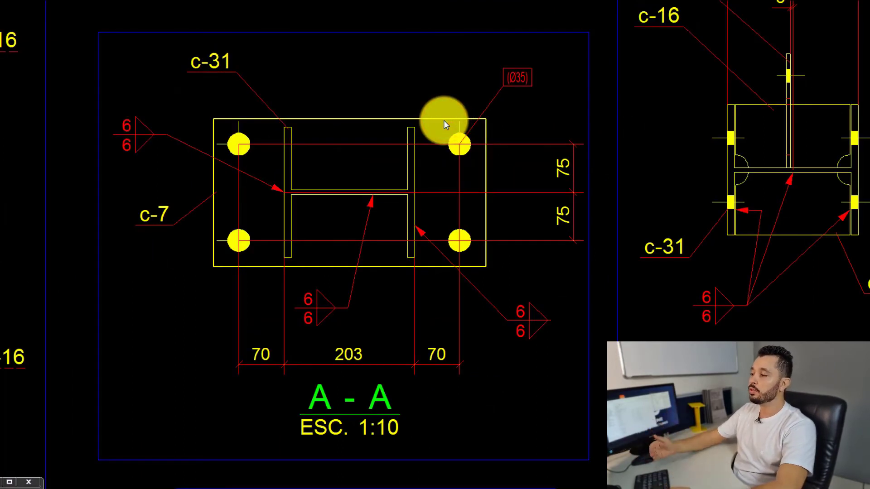
scroll(148, 216, "up", 2)
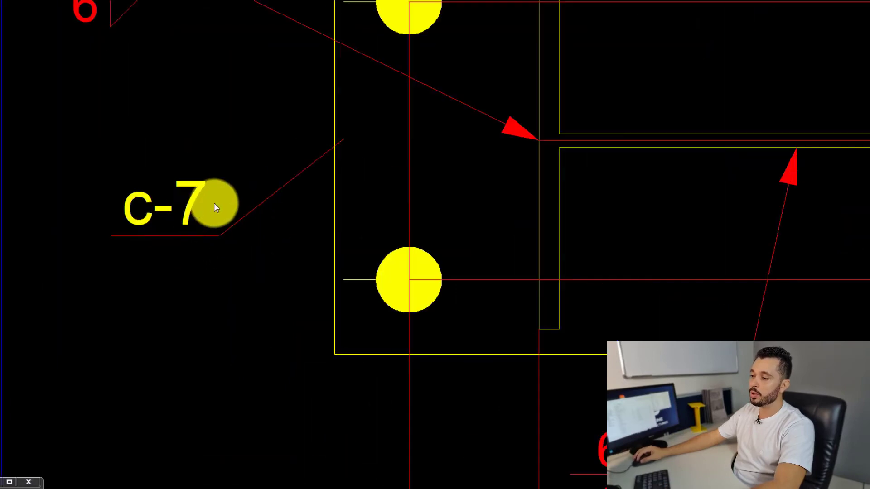
scroll(222, 198, "down", 4)
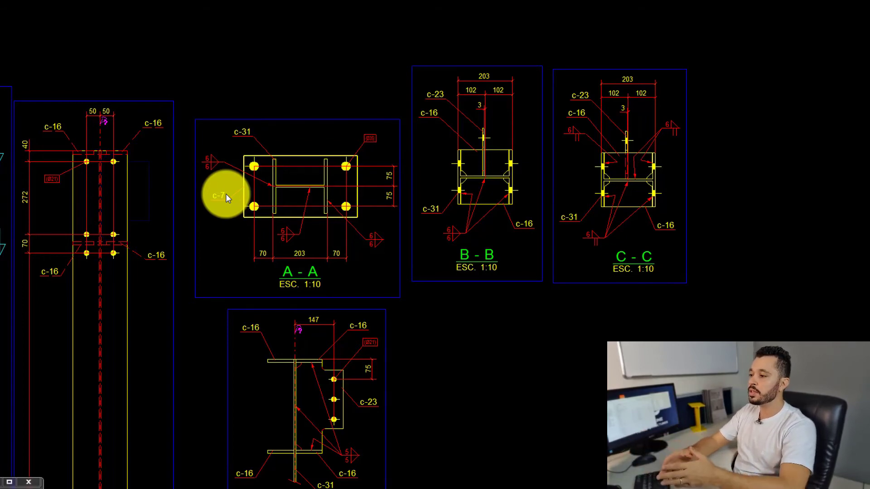
scroll(227, 190, "down", 5)
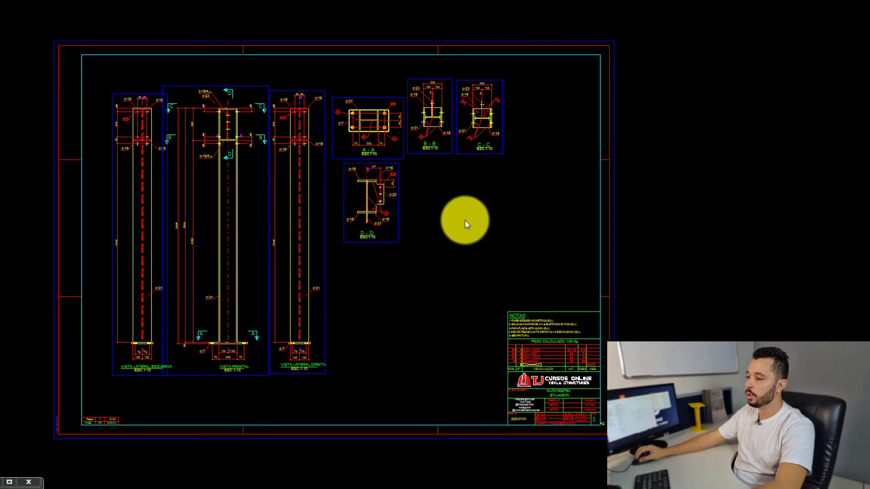
scroll(387, 151, "up", 5)
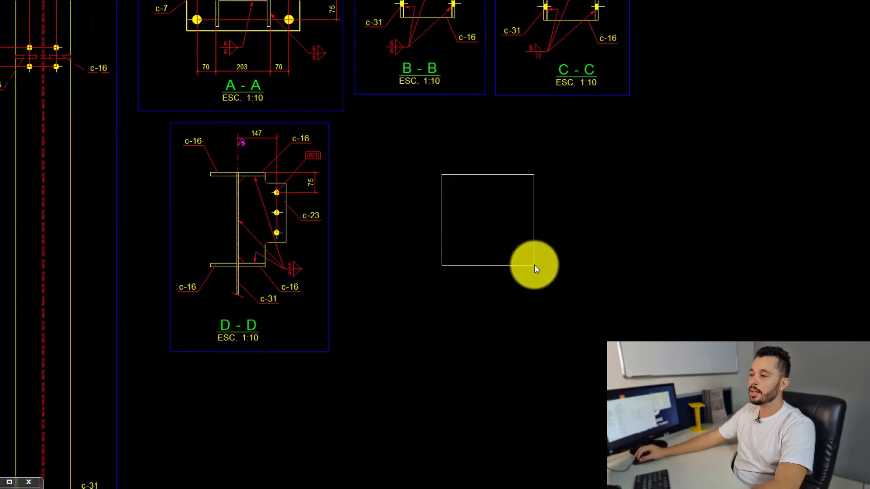
left_click_drag(534, 265, 535, 265)
middle_click_drag(559, 230, 516, 280)
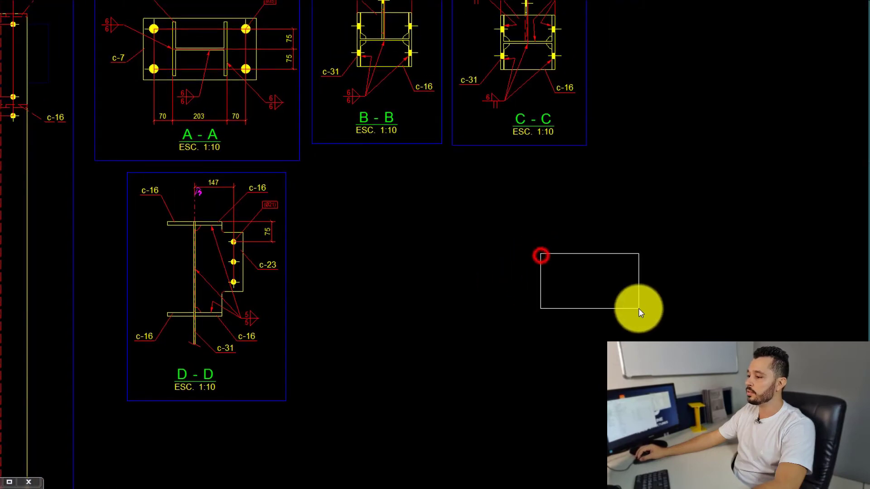
left_click_drag(639, 309, 638, 309)
scroll(268, 260, "up", 4)
scroll(266, 258, "down", 4)
middle_click_drag(429, 270, 448, 218)
mouse_move(448, 217)
left_mouse_down()
mouse_move(502, 254)
mouse_move(526, 283)
left_mouse_up()
scroll(515, 213, "down", 2)
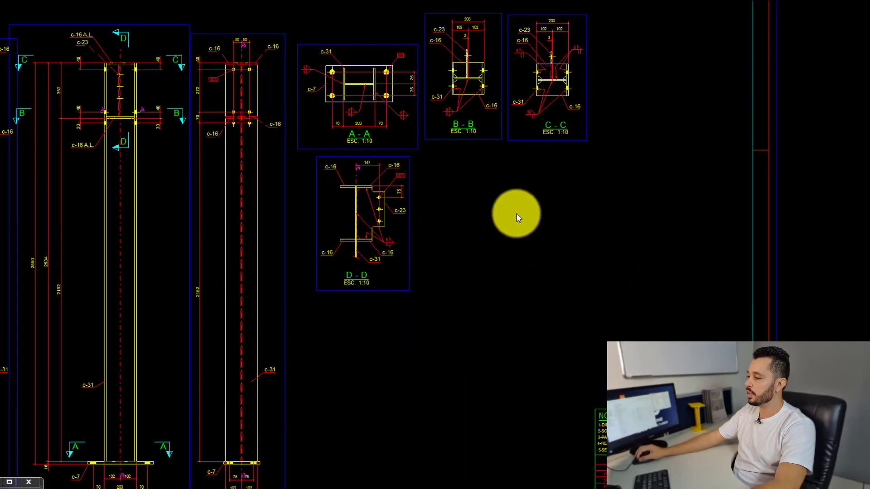
Open the single-part drawing of plate c-23 and examine its dimensions, hole mark, corner radii and notes.
left_click(518, 213)
left_click(470, 325)
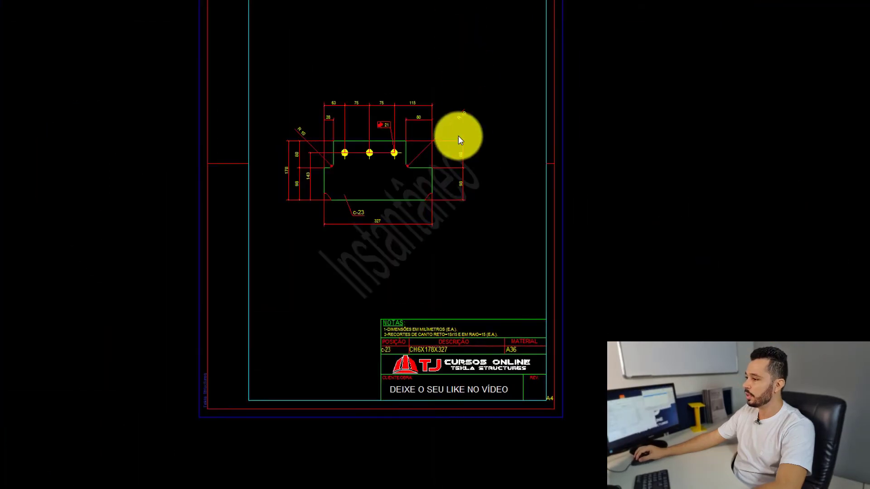
scroll(421, 142, "up", 3)
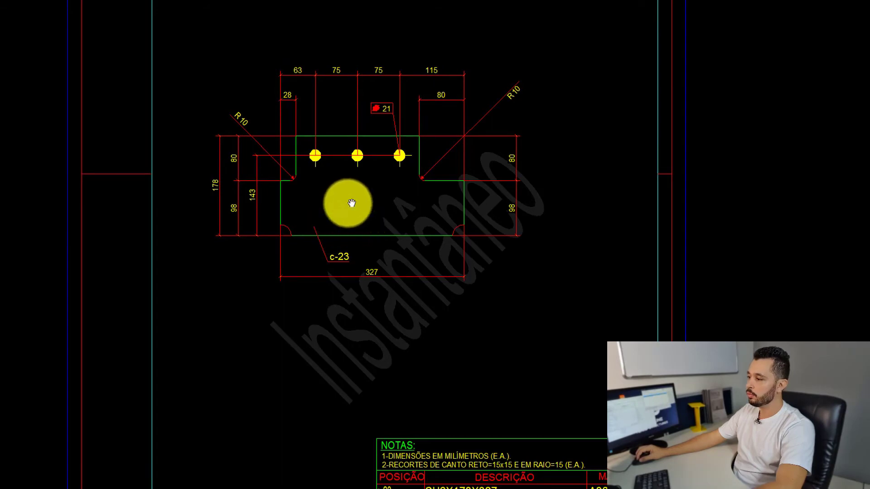
middle_click_drag(351, 203, 324, 126)
middle_click_drag(510, 438, 487, 355)
mouse_move(296, 32)
middle_mouse_down()
mouse_move(313, 153)
mouse_move(293, 169)
middle_mouse_up()
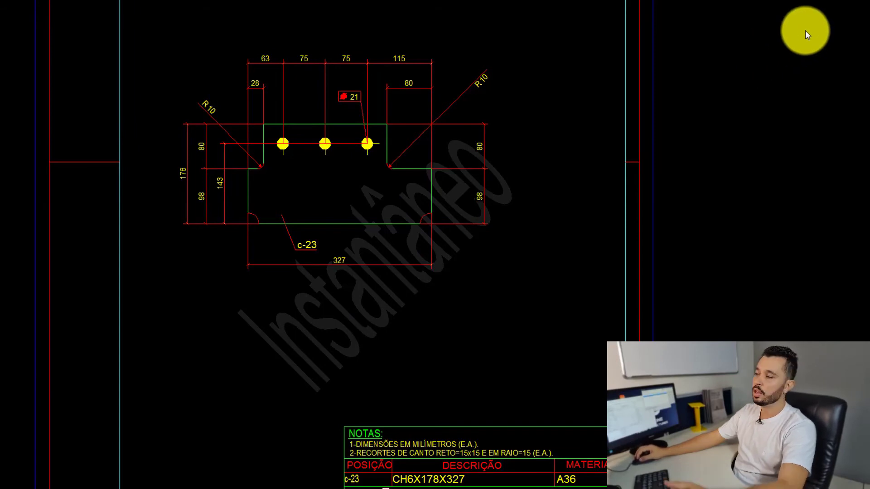
middle_click_drag(466, 109, 466, 151)
middle_click_drag(412, 162, 430, 167)
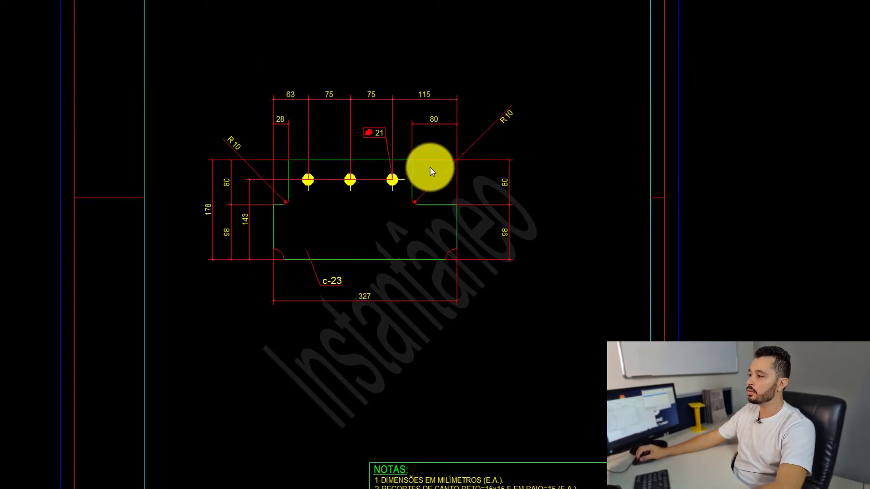
Return to the assembly drawing and examine the welds, dimensions and part marks in sections A-A to D-D.
scroll(425, 169, "up", 2)
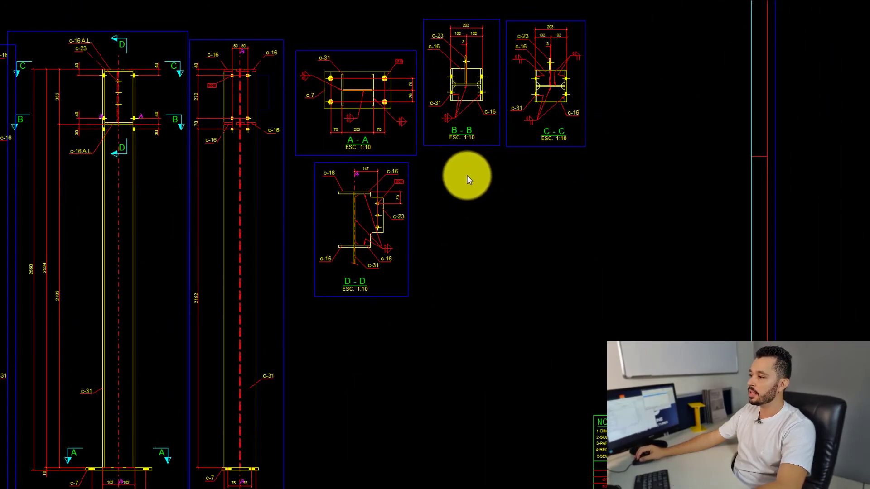
middle_click_drag(470, 177, 464, 178)
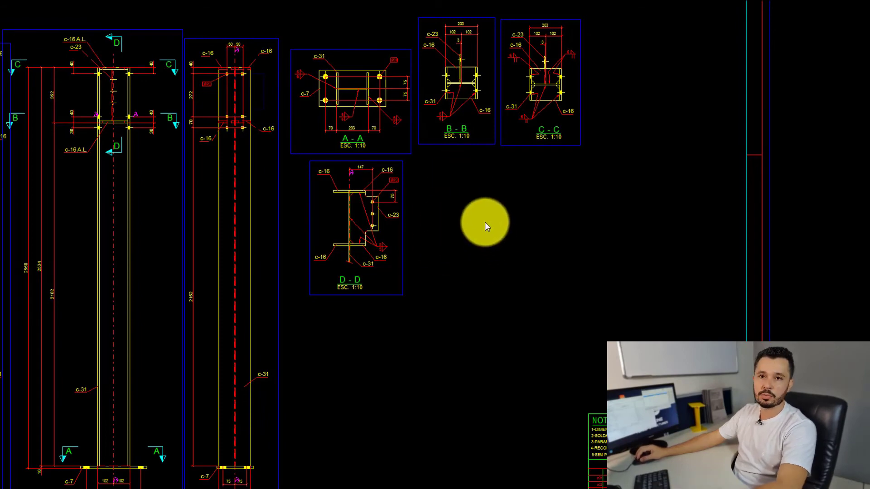
middle_click_drag(483, 211, 482, 205)
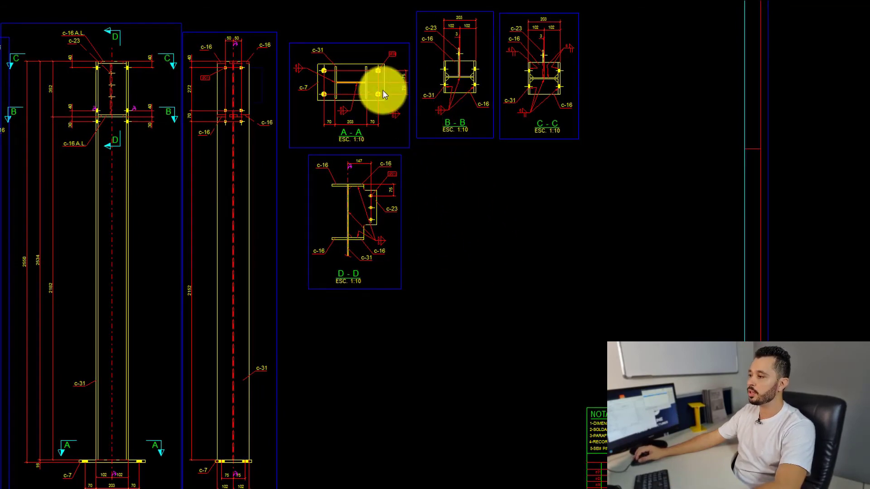
scroll(383, 88, "up", 4)
scroll(385, 87, "down", 2)
scroll(528, 84, "up", 2)
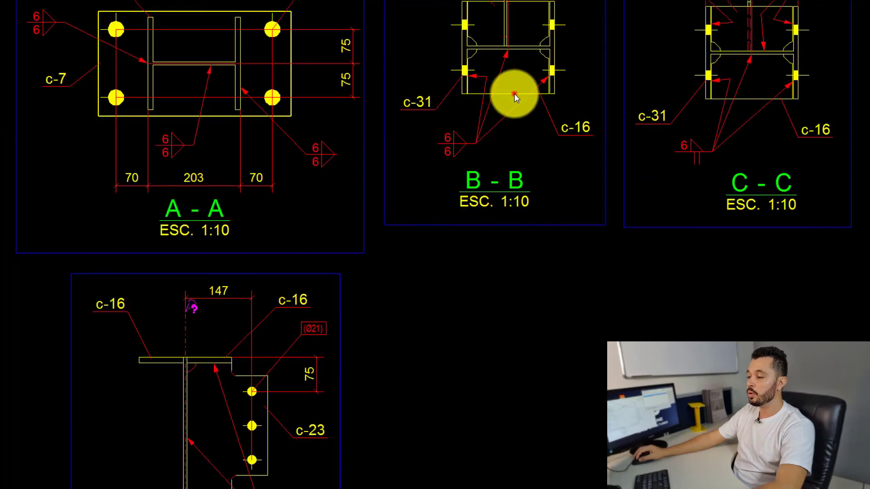
middle_click_drag(327, 342, 347, 243)
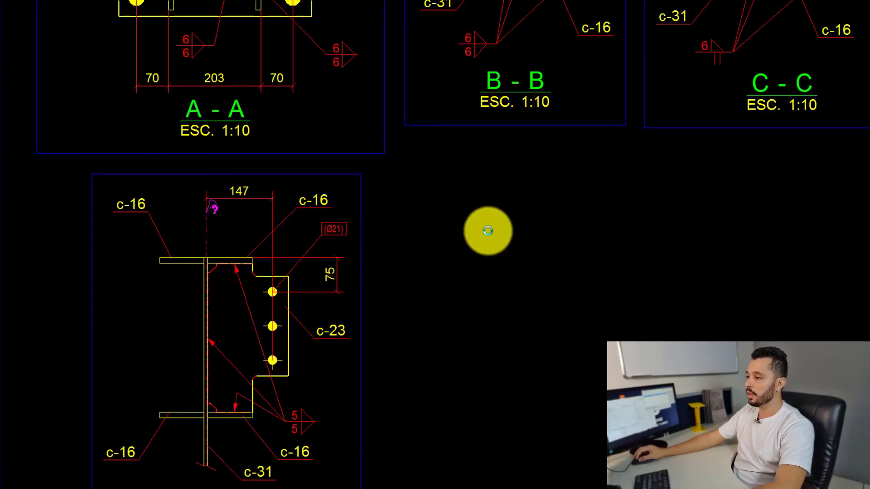
scroll(488, 230, "down", 3)
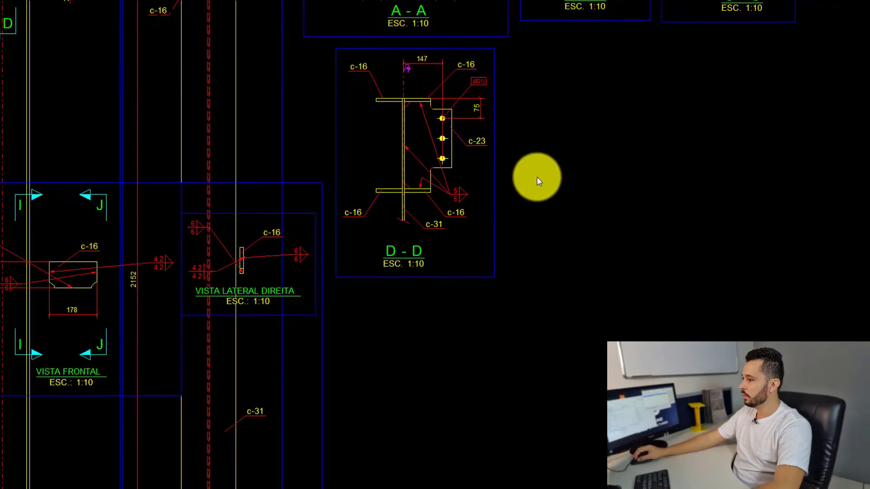
Move the overlapping single-part view groups of plates c-16 and c-23 off the elevations, outside the sheet frame.
scroll(507, 213, "down", 3)
middle_click_drag(362, 238, 604, 159)
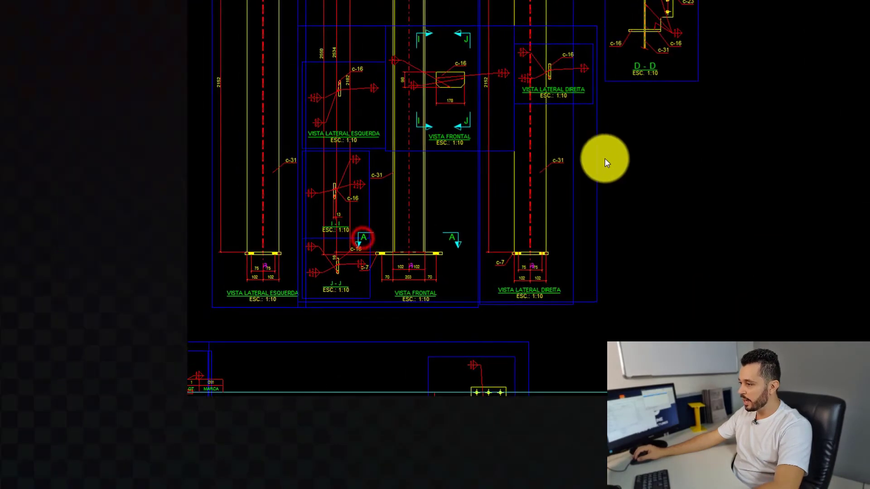
scroll(604, 157, "down", 2)
mouse_move(597, 161)
left_mouse_down()
mouse_move(534, 195)
mouse_move(280, 188)
left_mouse_up()
left_click(281, 189)
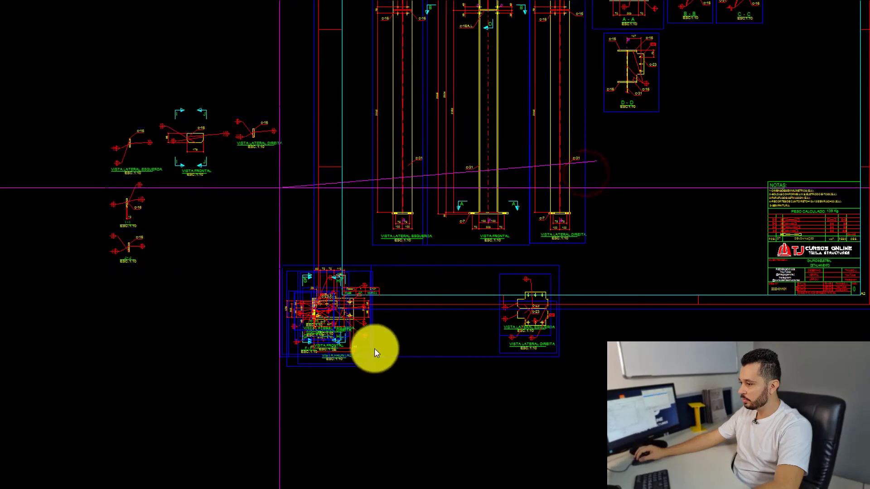
left_click(398, 357)
left_click(436, 359)
left_click(366, 367)
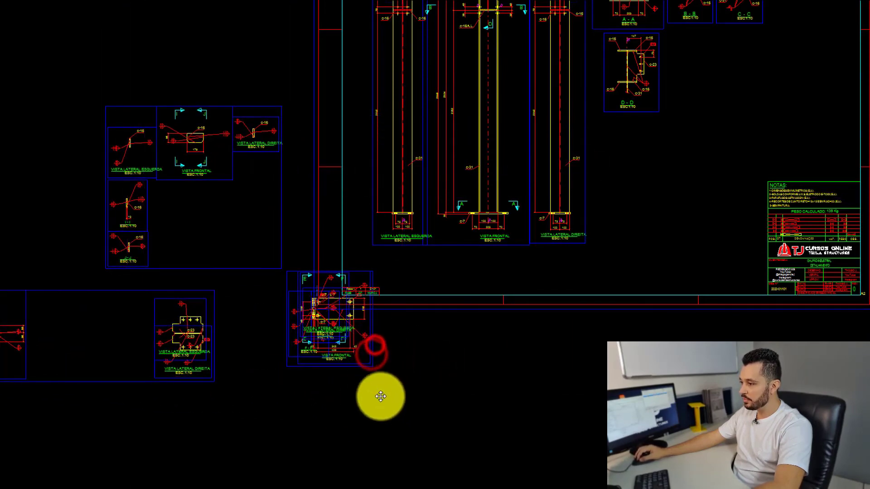
Delete the c-23 side views, sections G-G and H-H, and all dimensions, marks and weld symbols on its front view.
scroll(233, 326, "down", 4)
scroll(349, 292, "up", 5)
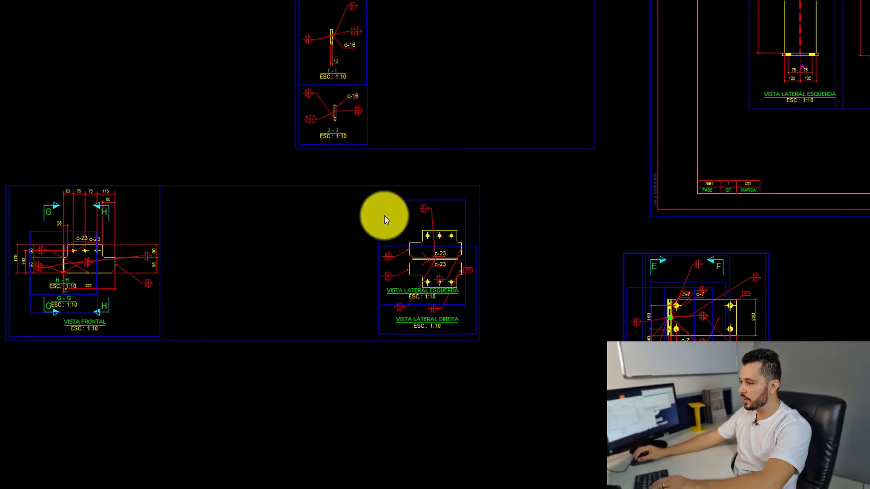
scroll(376, 211, "up", 2)
left_click_drag(418, 237, 343, 331)
key("Delete")
middle_click_drag(516, 316, 855, 308)
left_click_drag(345, 183, 613, 192)
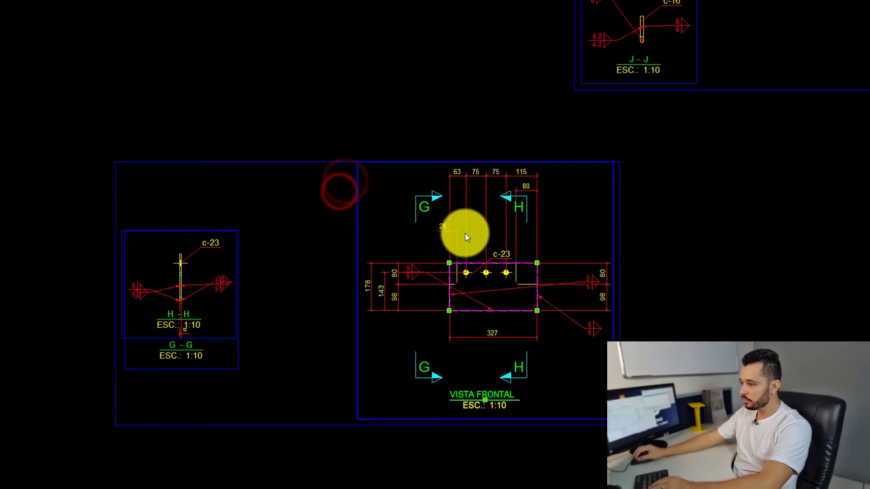
left_click(313, 137)
left_click(246, 244)
key("Delete")
scroll(496, 281, "up", 5)
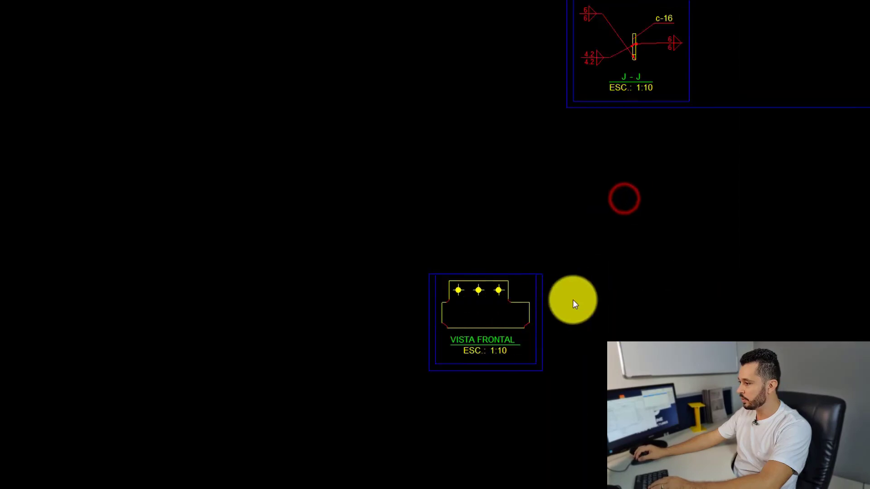
Delete the c-16 side views, sections I-I and J-J and section marks, then move its front view below the sheet.
middle_click_drag(573, 300, 333, 307)
scroll(334, 306, "down", 3)
middle_click_drag(394, 276, 359, 406)
scroll(489, 136, "up", 3)
left_click_drag(588, 172, 572, 103)
key("Delete")
left_click_drag(326, 330, 297, 325)
left_click_drag(236, 260, 236, 267)
key("Delete")
left_click_drag(298, 371, 243, 393)
key("Delete")
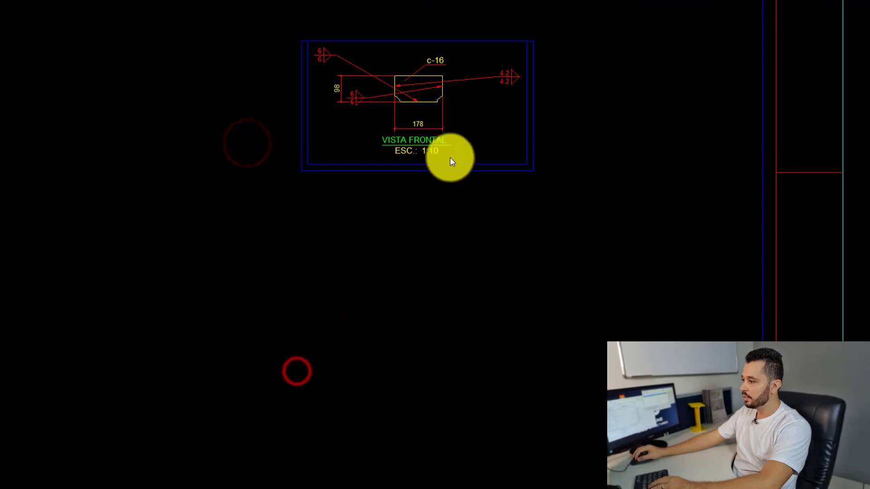
scroll(485, 161, "down", 3)
left_click_drag(479, 173, 413, 478)
Delete the base plate c-7 side views, its sections and the E and F section marks, keeping the front view.
middle_click_drag(415, 405, 370, 212)
scroll(698, 306, "up", 3)
mouse_move(731, 290)
middle_mouse_down()
mouse_move(689, 295)
mouse_move(542, 243)
mouse_move(692, 258)
middle_mouse_up()
left_click_drag(692, 258, 812, 251)
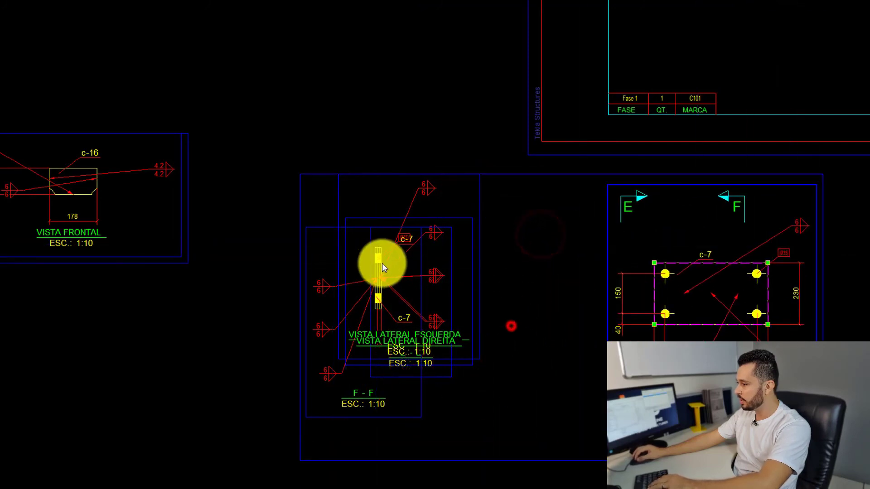
key("Delete")
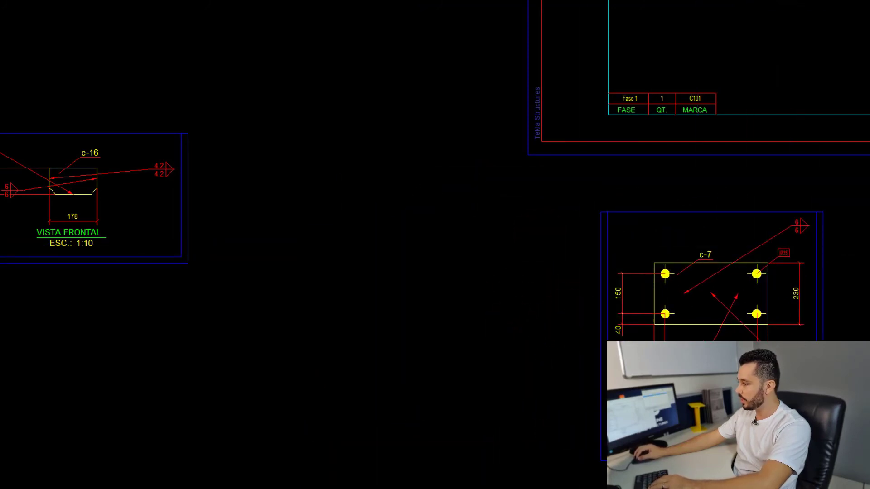
Delete the dimensions, part mark, hole mark and weld symbols from the base plate c-7 front view.
left_click_drag(783, 443, 425, 330)
scroll(314, 159, "up", 3)
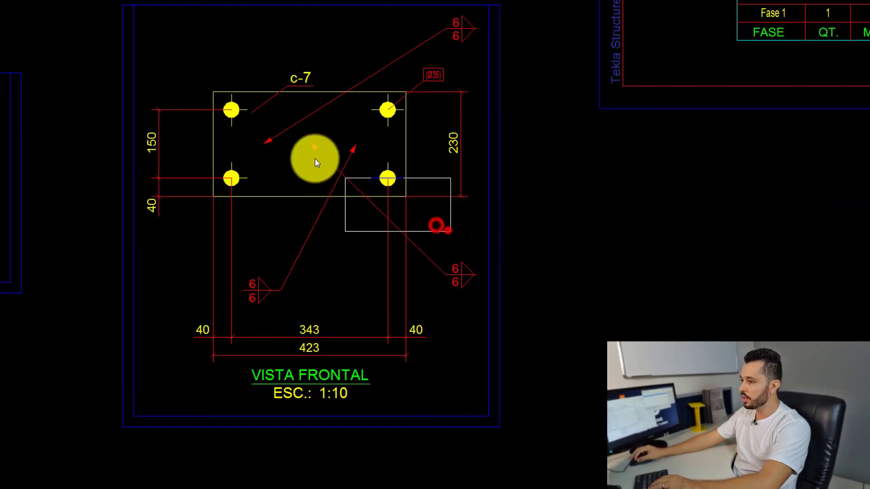
key("Delete")
middle_click_drag(219, 123, 471, 155)
left_click(445, 207)
key("Delete")
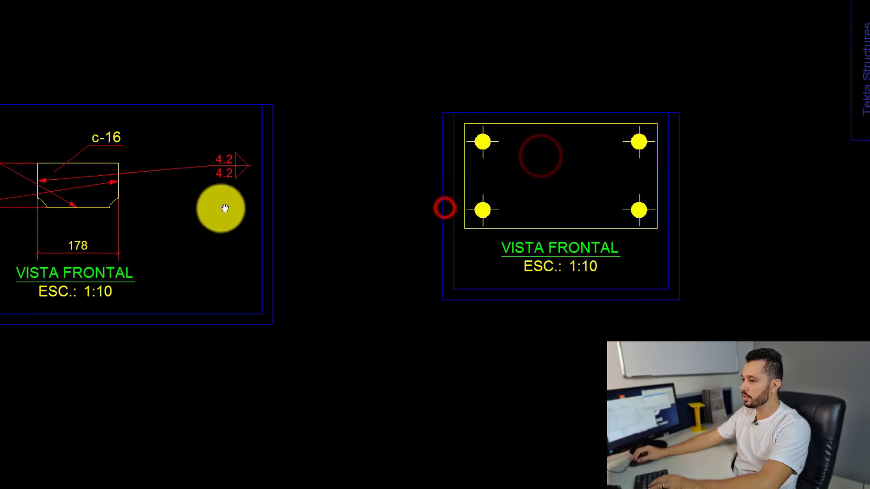
Delete the c-16 front view's dimensions, part mark and weld symbols, and remove the VISTA FRONTAL titles from the part views.
middle_click_drag(220, 208, 527, 224)
left_click_drag(482, 238, 333, 174)
key("Delete")
middle_click_drag(89, 282, 290, 257)
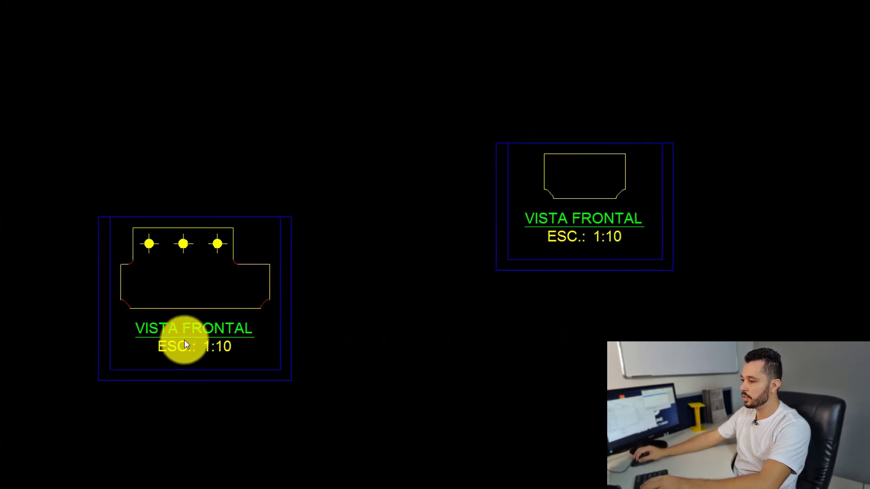
left_click(587, 263)
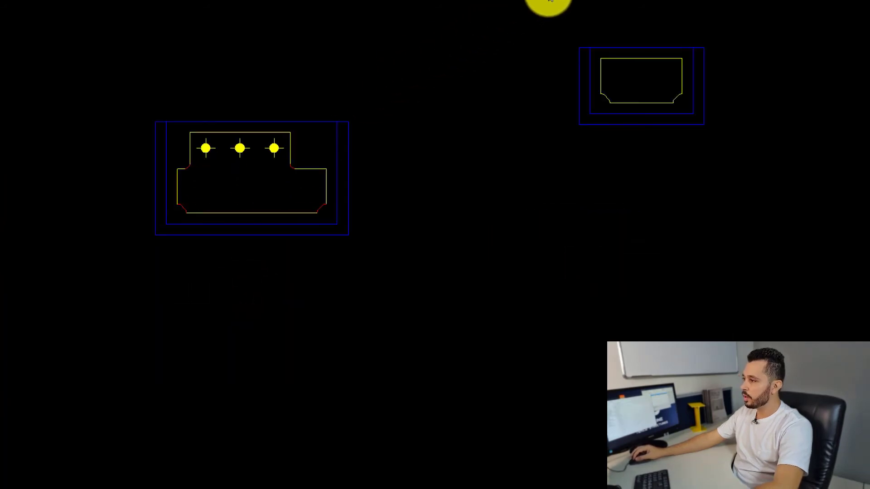
Add the title mark "DETALHE DA POS. c-23" and centre it below the plate.
left_click(550, 1)
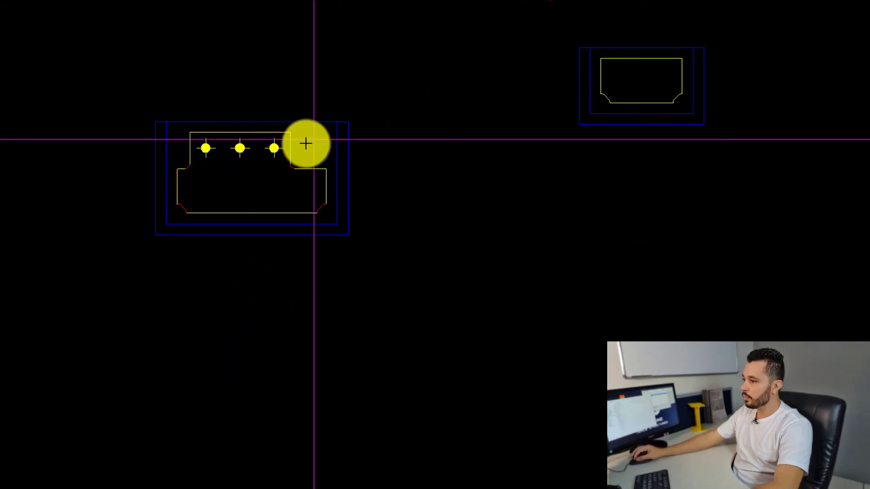
left_click(301, 169)
left_click(260, 266)
scroll(241, 268, "up", 3)
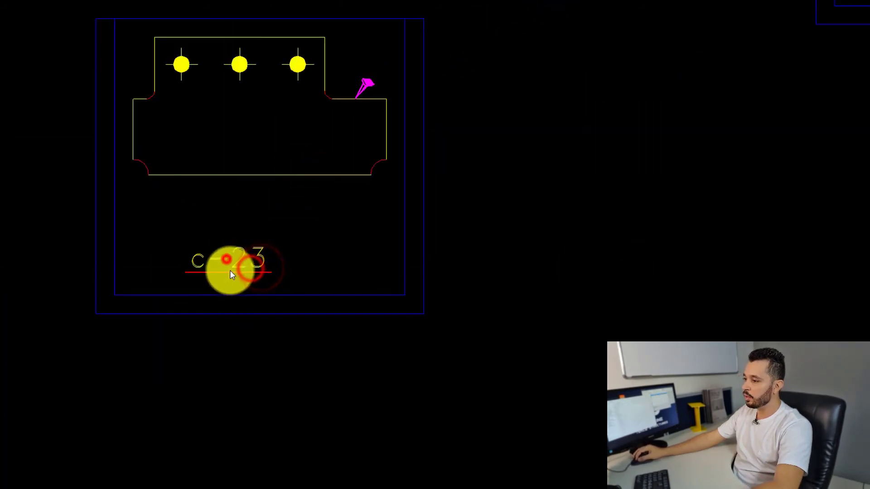
left_click(252, 259)
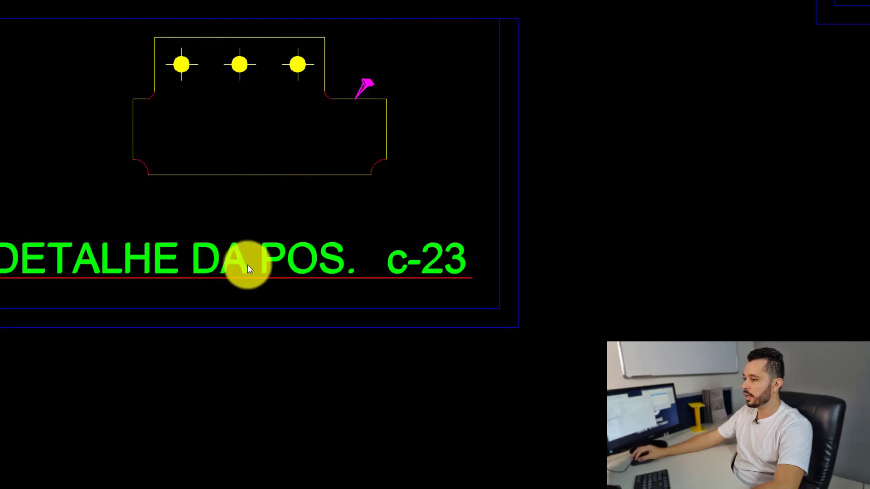
left_click_drag(220, 264, 243, 295)
Place "DETALHE DA POS." title marks below plates c-16 and c-7.
scroll(243, 295, "down", 3)
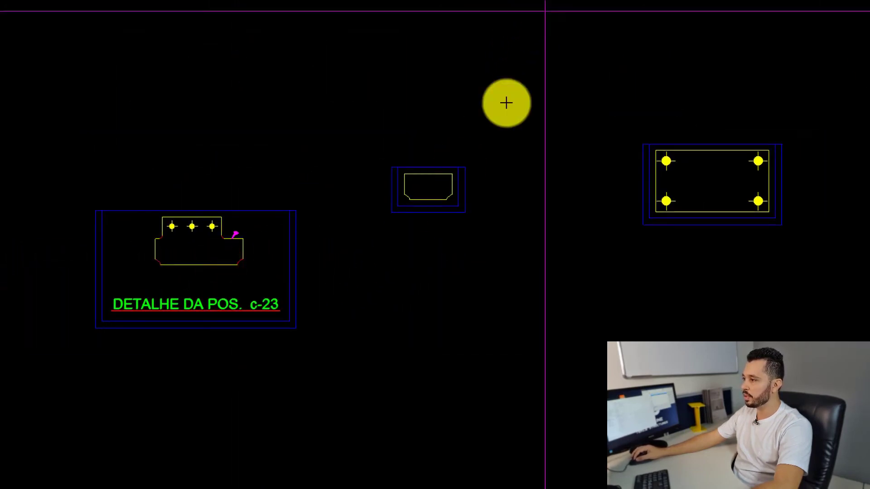
scroll(452, 172, "up", 5)
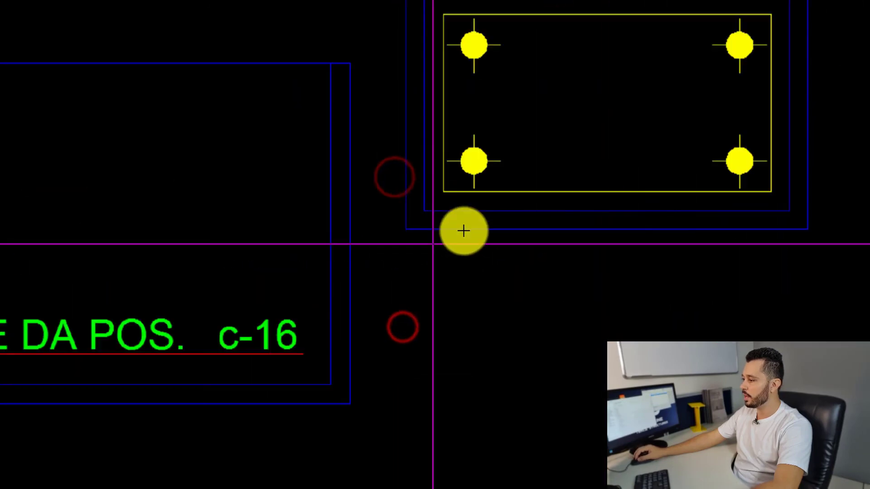
left_click(528, 192)
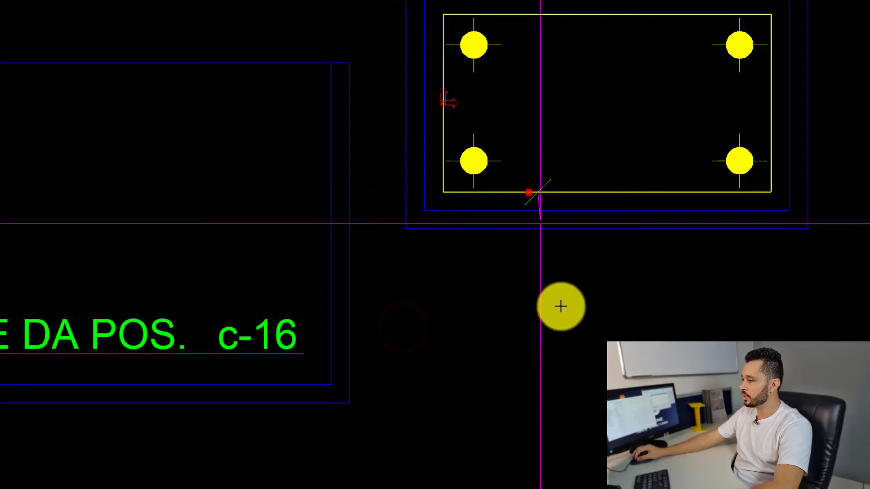
left_click(577, 344)
scroll(583, 333, "down", 2)
middle_click_drag(582, 333, 652, 285)
Reposition the c-16 and c-7 detail titles so each sits centred under its plate.
left_click(358, 276)
left_click_drag(366, 270, 209, 252)
left_click(708, 315)
left_click(741, 303)
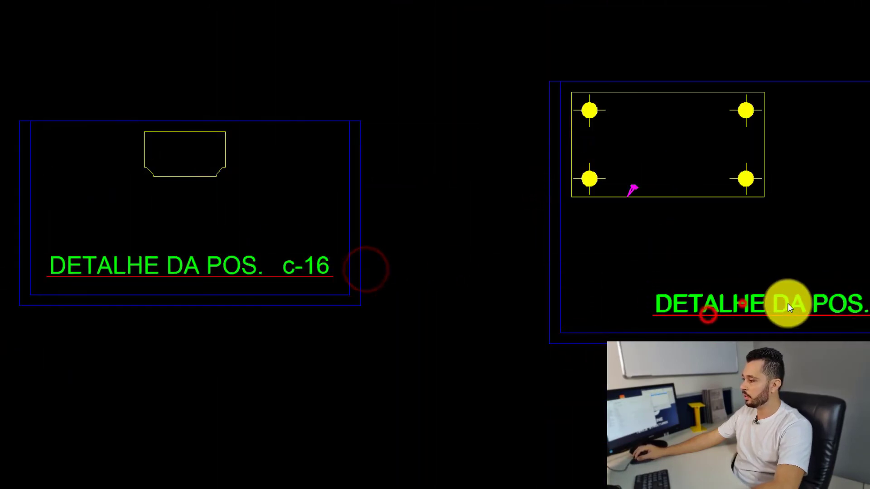
left_click_drag(782, 303, 640, 275)
scroll(641, 275, "down", 2)
left_click(664, 275)
Dimension the overall length of plate c-23, placing the dimension line above the plate.
scroll(137, 297, "up", 2)
middle_click_drag(138, 297, 316, 297)
scroll(294, 234, "up", 2)
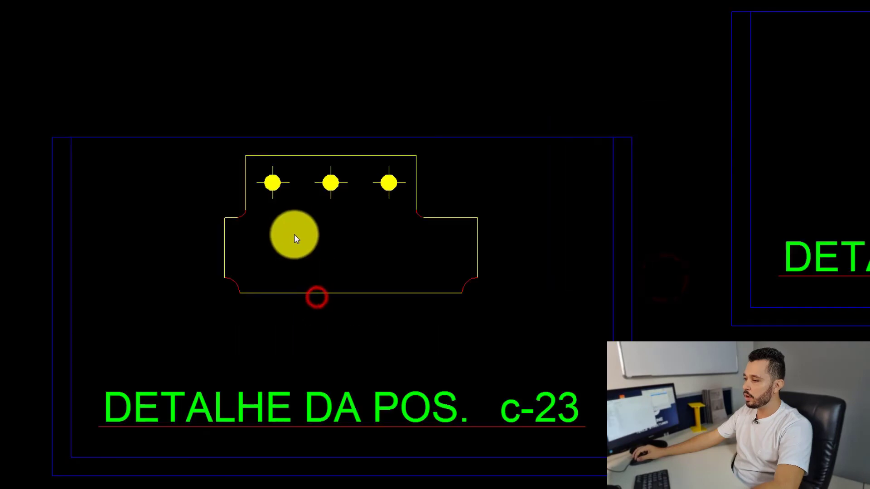
left_click(203, 212)
left_click(621, 207)
scroll(621, 206, "down", 3)
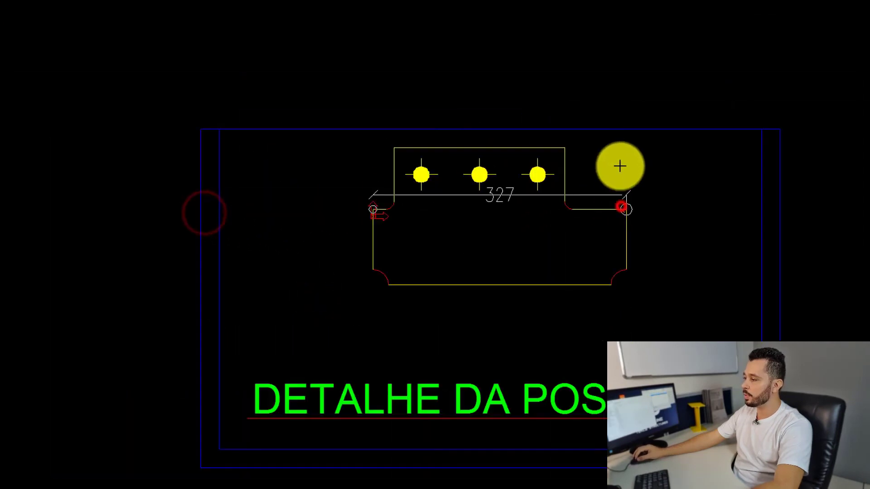
middle_click_drag(609, 132, 582, 193)
left_click(568, 89)
Dimension the width and height of the upper-right notch of plate c-23.
left_click(602, 264)
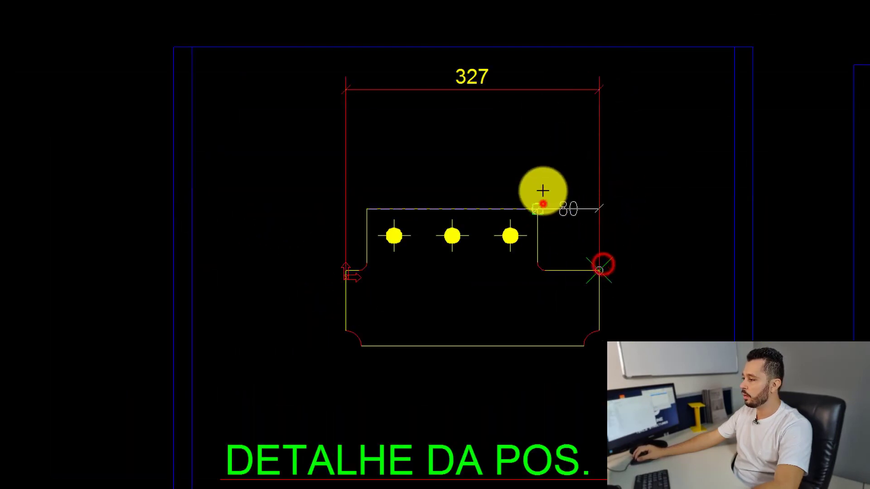
left_click(543, 204)
left_click(601, 272)
left_click(545, 208)
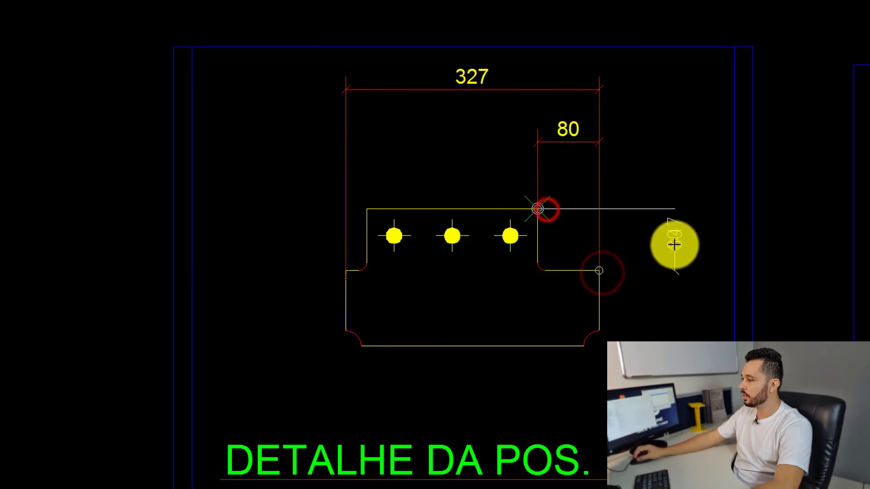
left_click(673, 243)
Dimension the height and width of the upper-left notch of plate c-23.
left_click(361, 213)
left_click(345, 270)
left_click(264, 229)
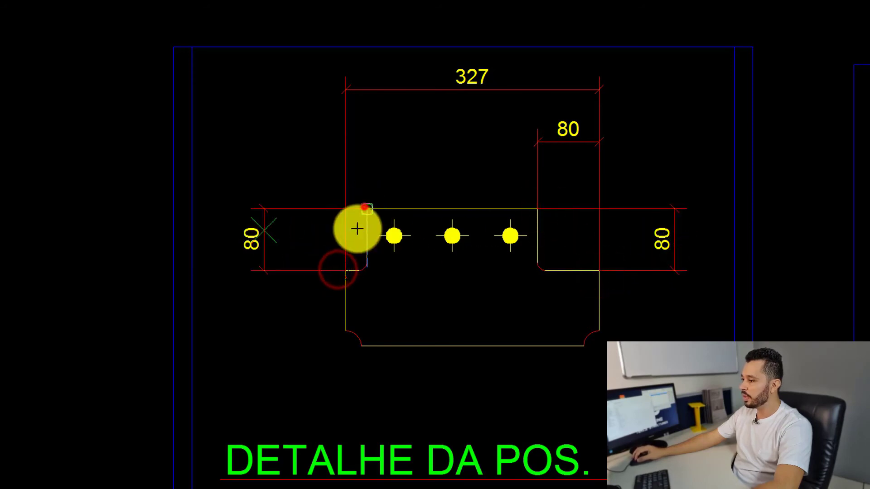
left_click(367, 209)
left_click(345, 271)
left_click(564, 147)
Move the overall length dimension of plate c-23 farther above the notch dimensions.
middle_click_drag(462, 178, 418, 177)
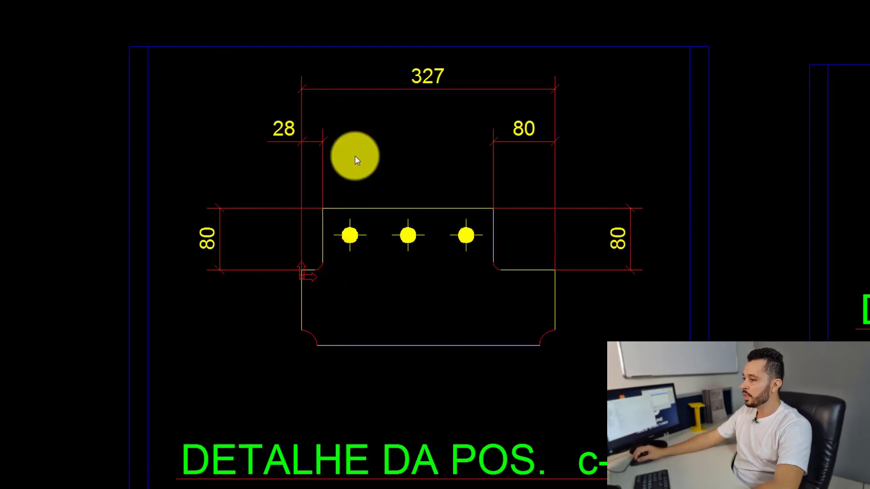
left_click(376, 61)
left_click(471, 74)
left_click(439, 79)
left_click(441, 89)
left_click_drag(443, 57, 443, 46)
left_click(390, 134)
left_click(291, 274)
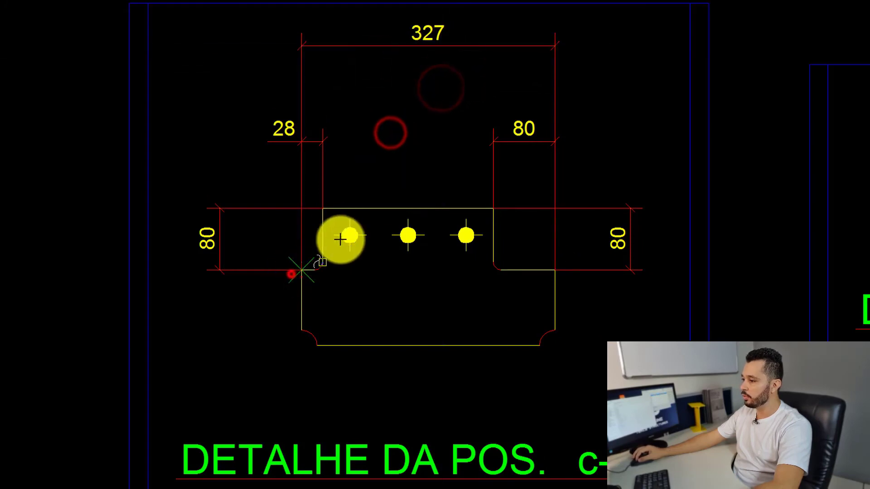
left_click(341, 239)
left_click(395, 240)
key("Escape")
Dimension the horizontal spacing of the three holes across plate c-23, and move the overall length dimension farther above it.
left_click(302, 271)
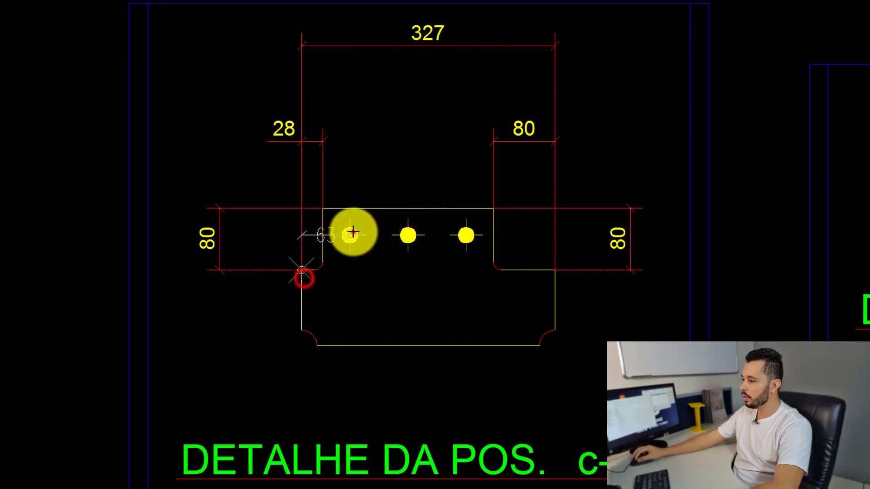
left_click(350, 235)
left_click(408, 235)
left_click(466, 235)
left_click(555, 271)
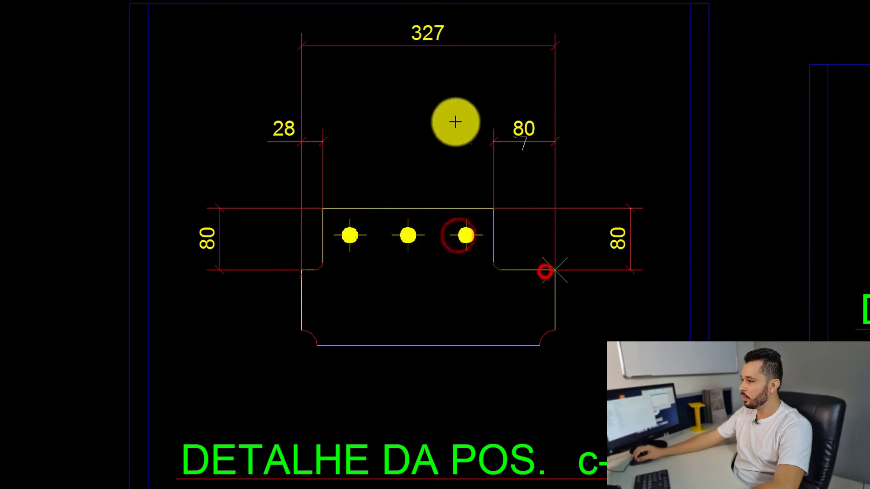
left_click(447, 89)
left_click_drag(443, 27, 460, 24)
left_click(481, 46)
Dimension the overall height of plate c-23 on its left side and move the dimension farther from the plate.
key("g")
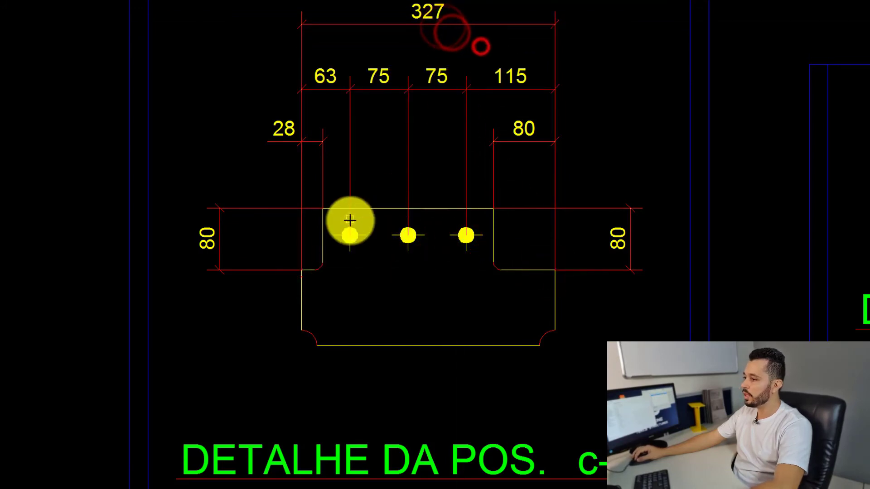
left_click(322, 215)
scroll(317, 351, "up", 5)
left_click(312, 328)
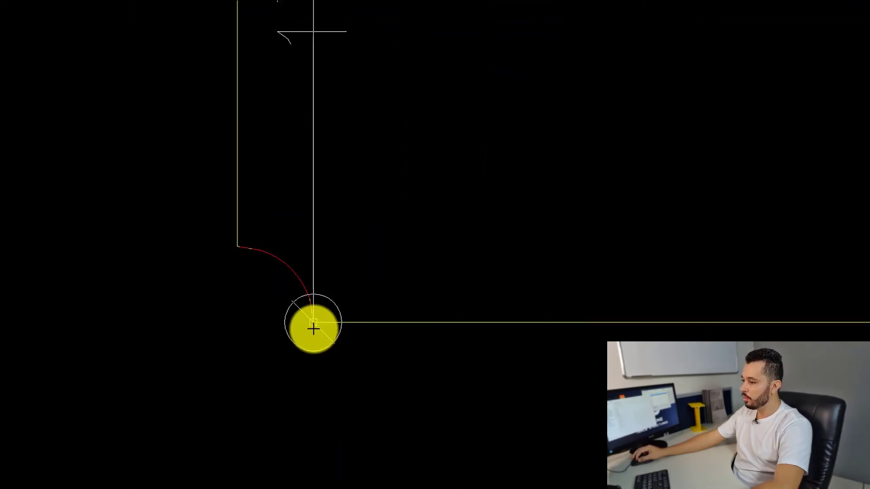
scroll(313, 328, "down", 8)
left_click(192, 294)
middle_click_drag(232, 273, 284, 244)
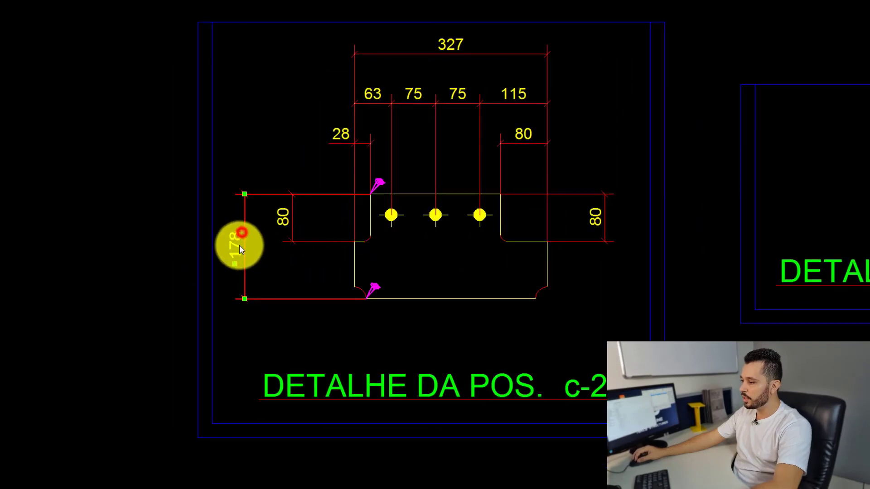
scroll(239, 246, "up", 2)
left_click_drag(239, 257, 194, 257)
left_click(374, 273)
Dimension the vertical distance from the top edge of plate c-23 to the row of holes.
key("g")
left_click(463, 164)
left_click(650, 195)
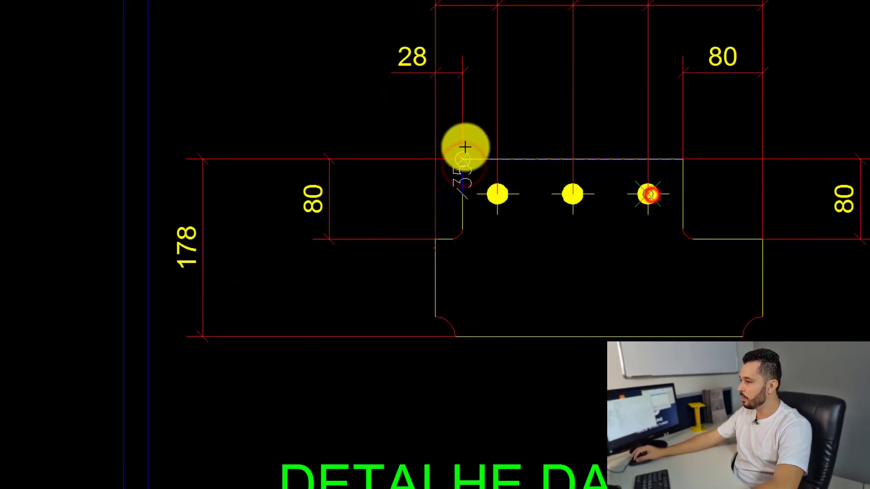
left_click(462, 149)
middle_click(361, 167)
Move the left notch height dimension and the hole distance dimension of plate c-23 farther from the plate.
left_click(317, 202)
left_click(352, 142, "ctrl")
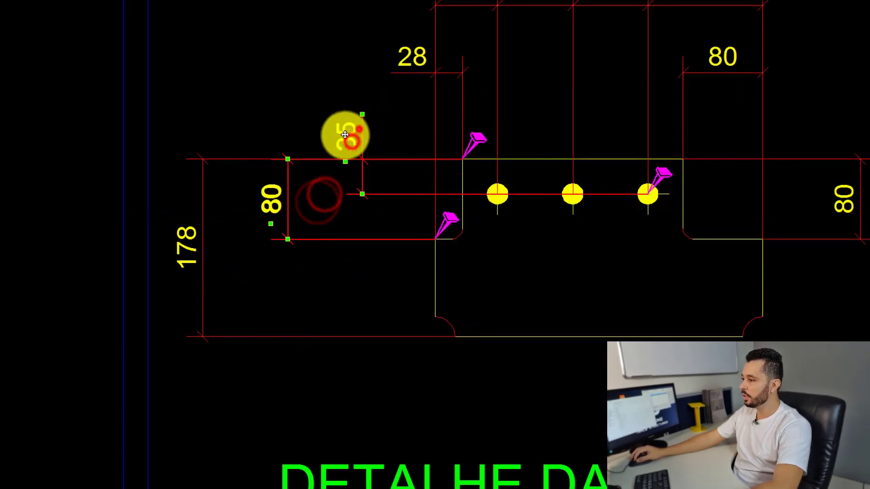
left_click_drag(346, 135, 339, 136)
left_click(438, 273)
Examine note 4 in the drawing's notes for the standard straight and radiused corner cutouts.
key("Right")
key("Right")
key("Right")
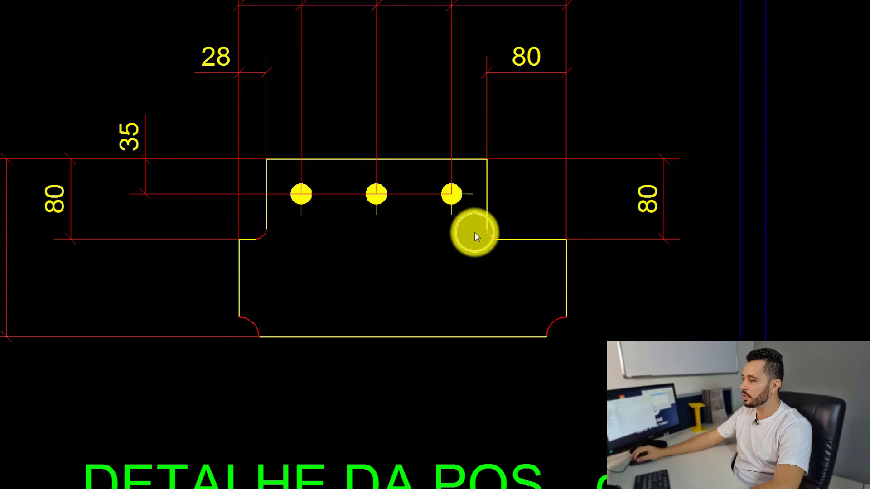
scroll(490, 247, "down", 6)
middle_click_drag(518, 250, 136, 250)
scroll(341, 244, "down", 5)
scroll(652, 174, "up", 10)
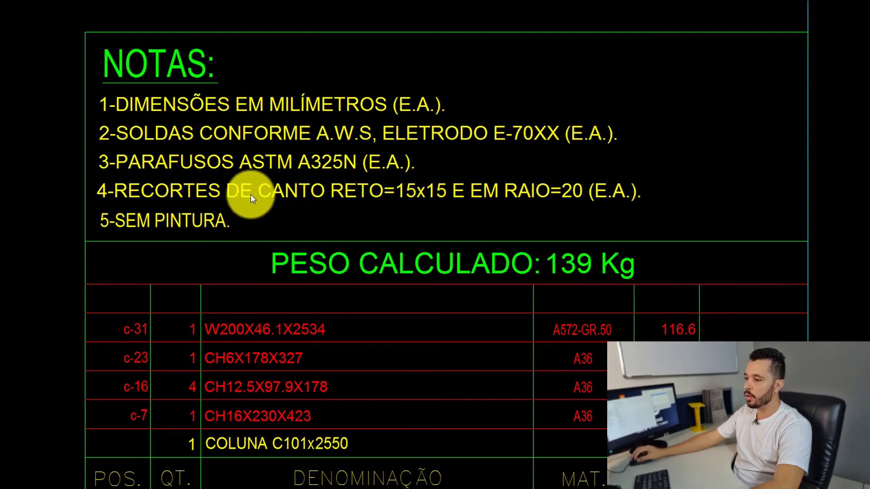
scroll(392, 192, "up", 2)
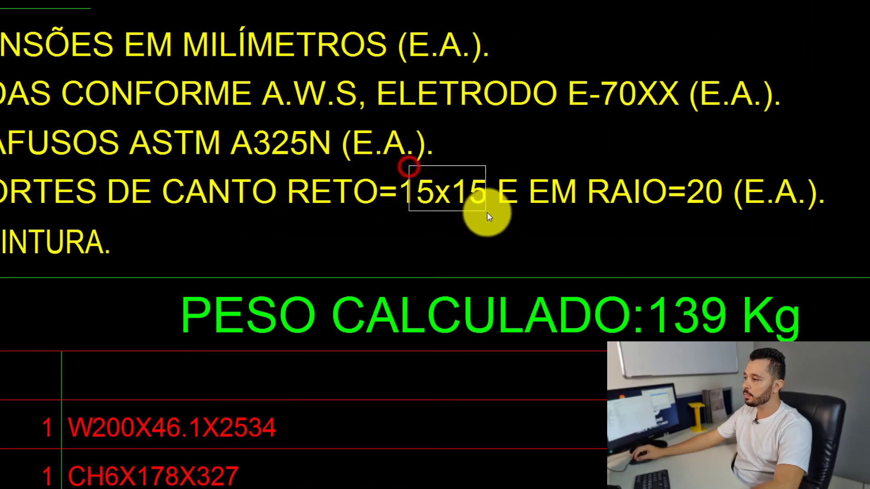
left_click_drag(751, 213, 752, 213)
scroll(729, 207, "down", 6)
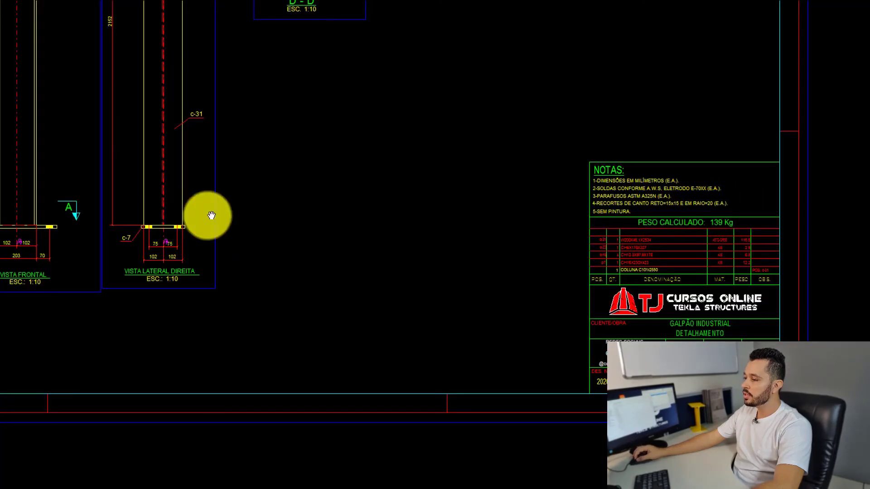
Try to add a radius dimension to the lower-left corner cutout of plate c-23.
middle_click_drag(208, 216, 622, 197)
middle_click_drag(470, 217, 850, 127)
scroll(104, 326, "up", 1)
middle_click_drag(104, 325, 183, 273)
scroll(200, 312, "up", 1)
scroll(199, 311, "down", 2)
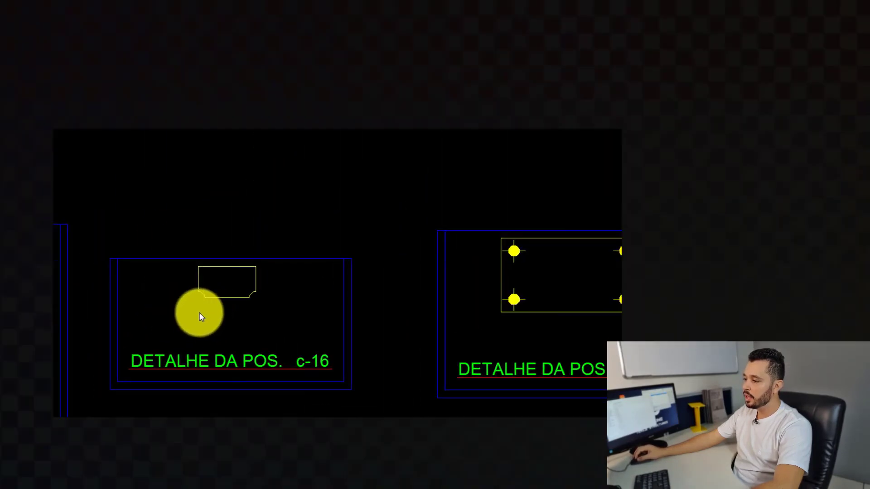
middle_click_drag(59, 340, 185, 306)
scroll(168, 306, "up", 3)
scroll(105, 317, "up", 4)
scroll(126, 278, "up", 1)
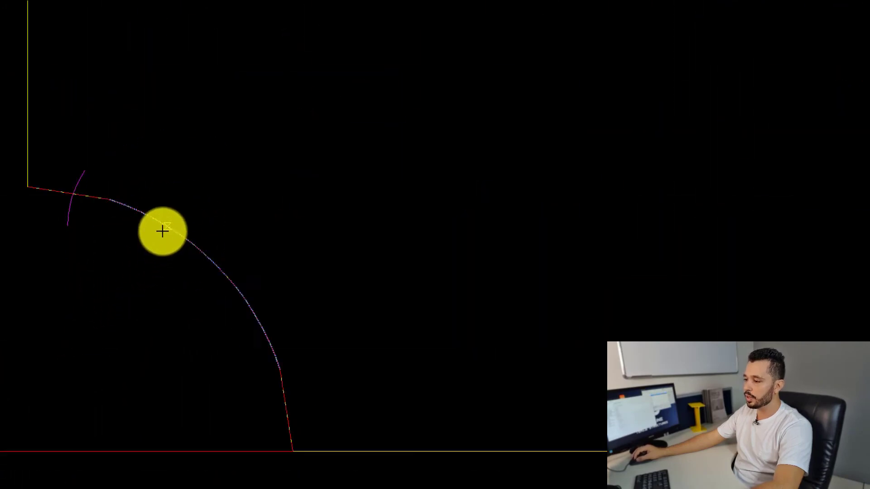
left_click(162, 229)
left_click(234, 273)
left_click(258, 325)
scroll(259, 303, "down", 5)
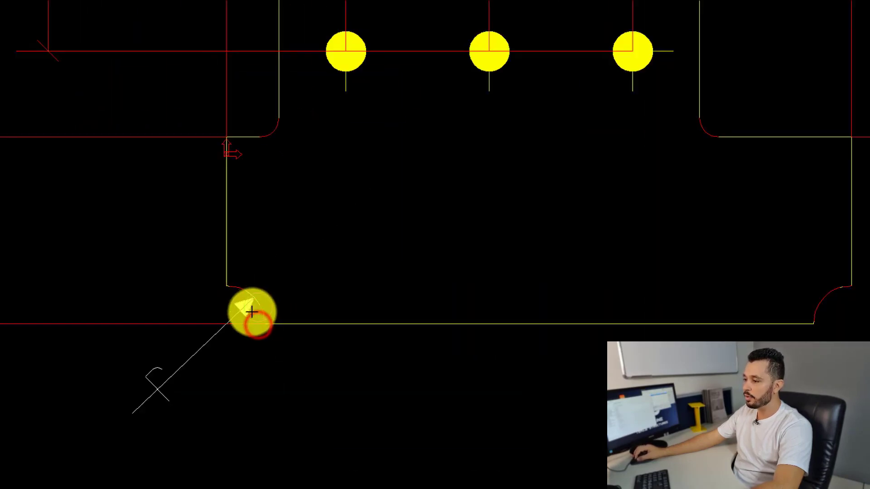
middle_click_drag(493, 280, 274, 283)
left_click(113, 351)
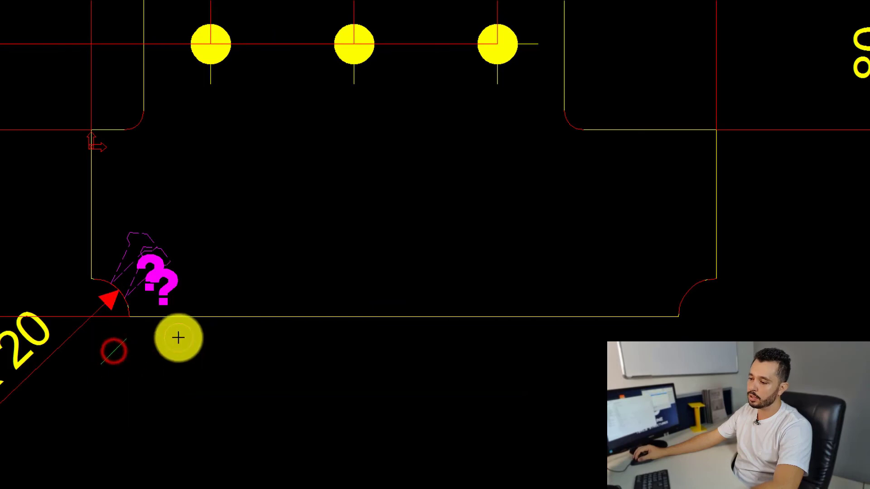
Try to add a radius dimension to the lower-right corner cutout of plate c-23.
middle_click_drag(522, 291, 437, 289)
scroll(608, 289, "up", 5)
scroll(608, 289, "up", 2)
left_click(544, 316)
left_click(578, 260)
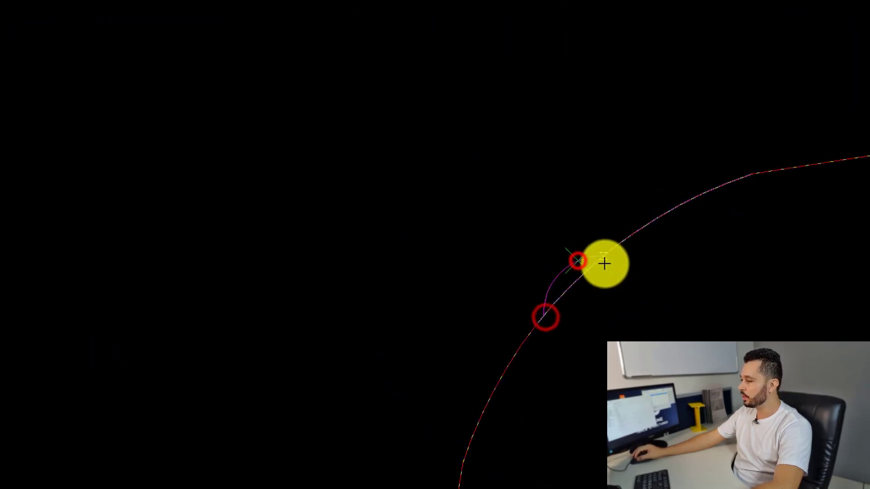
left_click(523, 341)
left_click(603, 265)
left_click(662, 218)
scroll(662, 220, "down", 5)
scroll(660, 252, "down", 4)
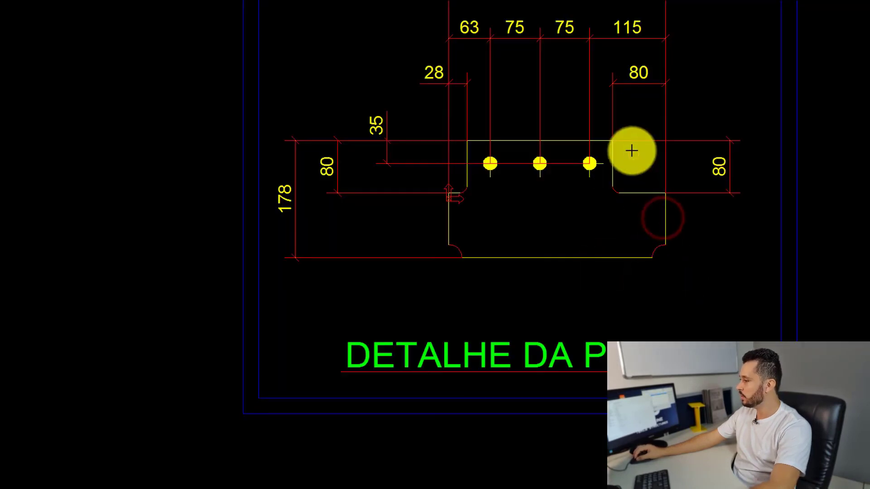
Add a radius dimension to the inner corner of the upper-right notch of plate c-23.
scroll(634, 149, "up", 3)
scroll(589, 254, "up", 4)
scroll(381, 360, "up", 5)
left_click(385, 358)
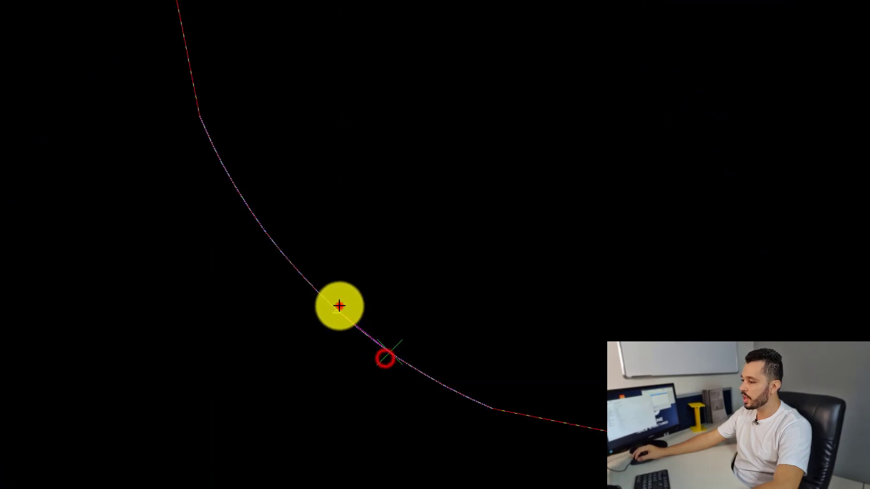
left_click(338, 305)
left_click(265, 226)
scroll(268, 225, "down", 6)
scroll(271, 225, "down", 4)
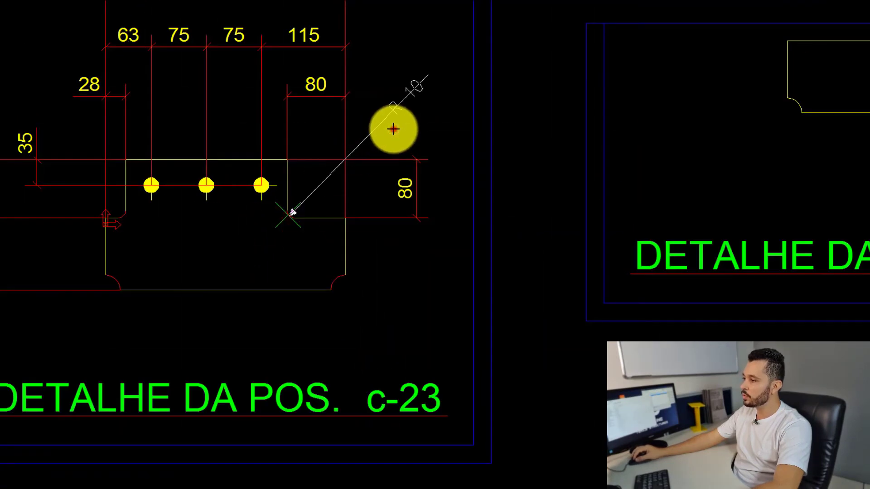
left_click(393, 129)
Add a radius dimension to the inner corner of the upper-left notch of plate c-23.
middle_click_drag(155, 216, 382, 226)
scroll(363, 224, "up", 10)
left_click(355, 203)
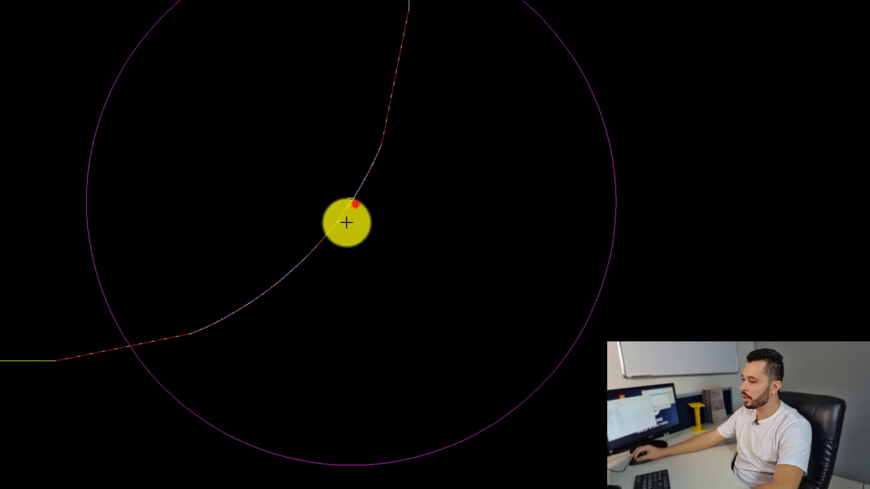
left_click(313, 252)
left_click(274, 283)
scroll(263, 264, "down", 10)
left_click(126, 161)
Spread out the hole distance, notch height and overall height dimensions on the left side of plate c-23.
middle_click_drag(151, 168, 284, 167)
scroll(284, 169, "up", 3)
left_click(283, 178)
left_click_drag(273, 194, 227, 195)
left_click(165, 268)
left_click_drag(150, 297, 126, 297)
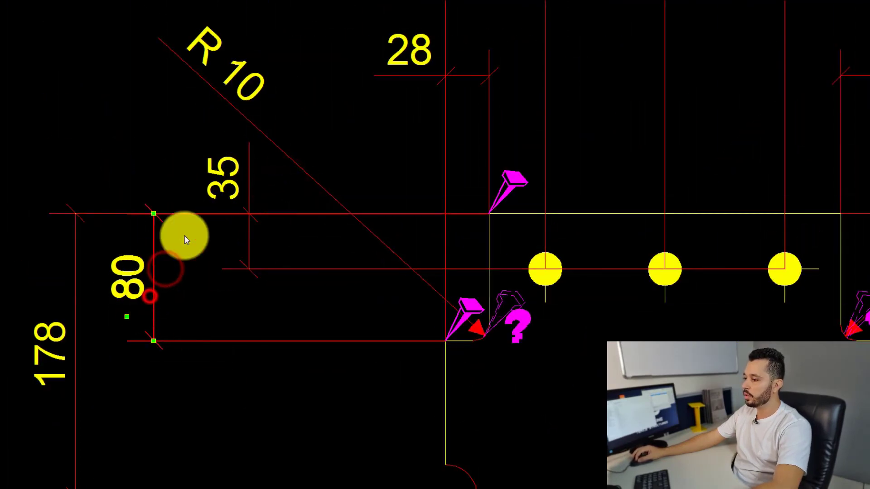
left_click(262, 170)
left_click(223, 183)
left_click(218, 164)
left_click(83, 350)
left_click(56, 342)
scroll(99, 337, "down", 3)
middle_click_drag(245, 369, 241, 315)
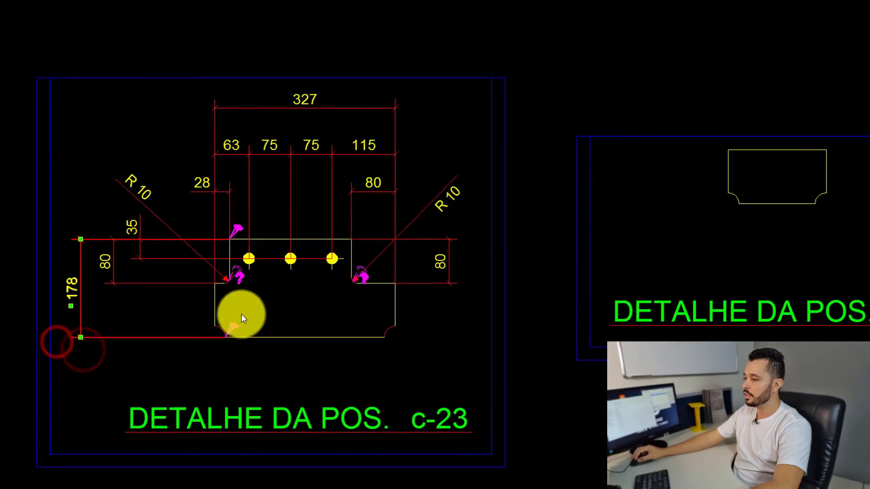
Add the part mark and hole mark to plate c-23, and move the Ø21 hole mark up beside the notch dimensions.
scroll(241, 314, "up", 3)
left_click_drag(317, 264, 249, 172)
key("m")
left_click(497, 142)
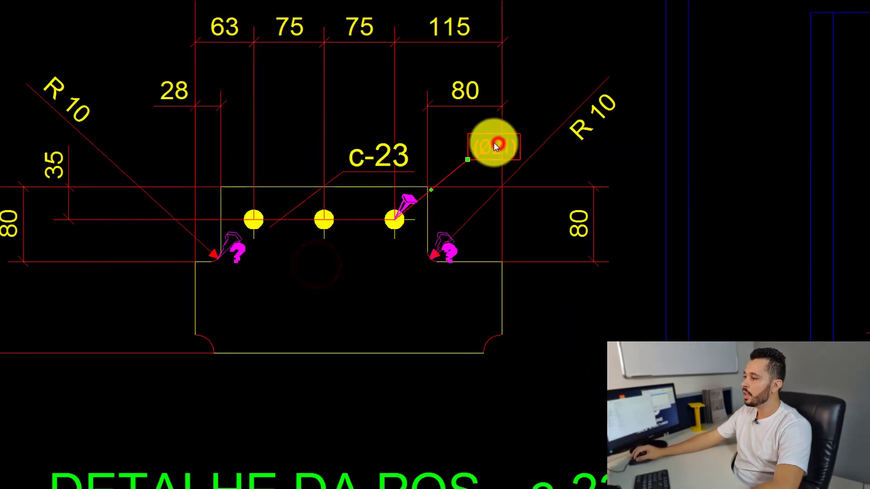
mouse_move(499, 142)
left_mouse_down()
mouse_move(594, 52)
mouse_move(579, 42)
mouse_move(590, 33)
left_mouse_up()
Move all rows of horizontal dimensions farther above plate c-23 and delete the plate's c-23 part mark.
left_click(426, 105)
middle_click_drag(417, 107, 419, 210)
left_click(170, 197, "ctrl")
left_click(370, 134, "ctrl")
left_click(344, 51, "ctrl")
left_click_drag(373, 57, 363, 25)
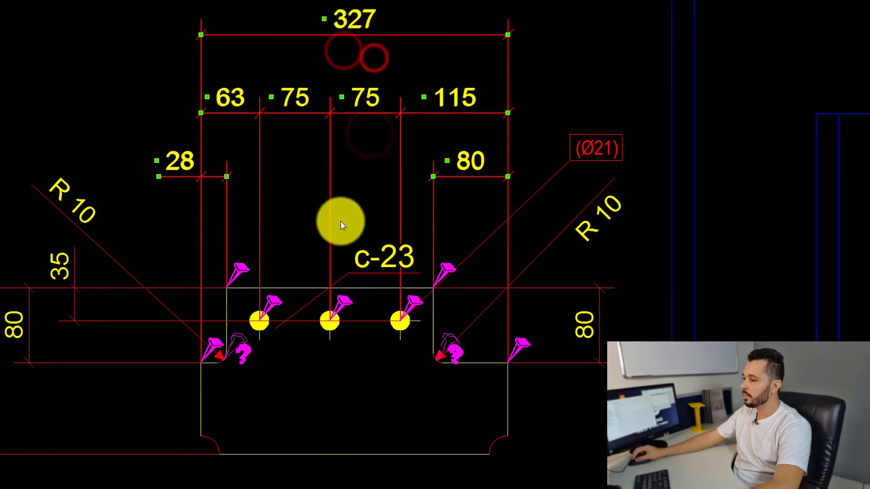
left_click(374, 243)
key("Delete")
Move the title of detail c-23 up, closer to the plate.
scroll(376, 275, "down", 3)
middle_click_drag(370, 309, 372, 256)
middle_click_drag(468, 328, 422, 285)
scroll(426, 295, "down", 2)
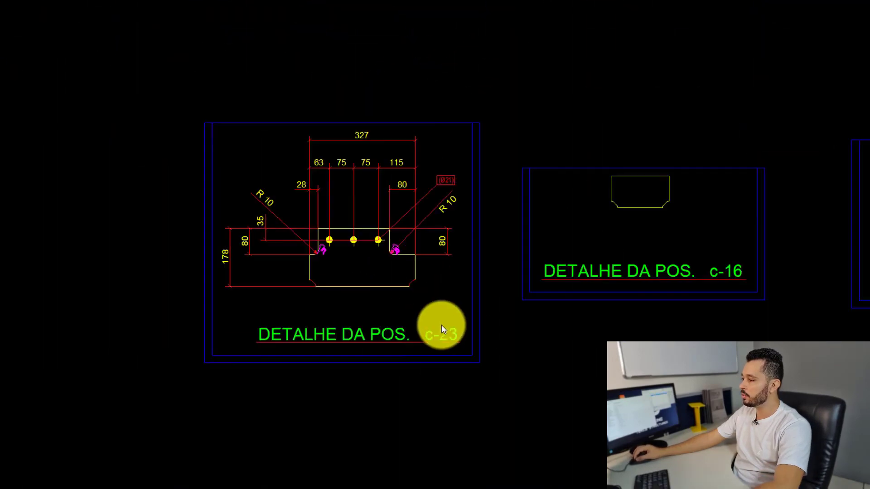
left_click(395, 343)
scroll(364, 334, "up", 2)
left_click_drag(353, 343, 346, 312)
scroll(342, 298, "down", 2)
scroll(487, 212, "up", 2)
Try to add a radius dimension to the lower-left corner cutout of plate c-16.
middle_click_drag(683, 197, 351, 245)
scroll(385, 199, "up", 12)
key("r")
left_click(323, 135)
left_click(365, 169)
left_click(404, 213)
scroll(405, 213, "down", 7)
Dimension the overall length of plate c-16 above it and the overall height on its left side.
left_click(309, 126)
left_click(590, 118)
scroll(588, 116, "down", 5)
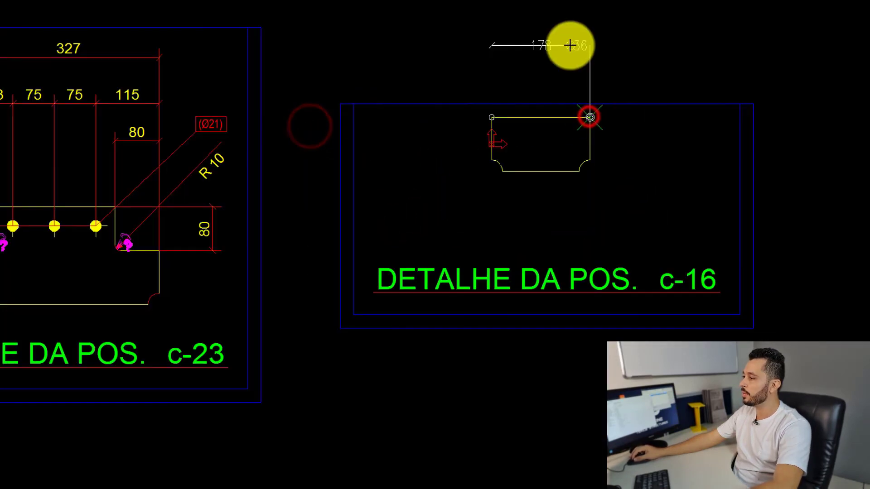
scroll(504, 113, "up", 5)
left_click(434, 152)
left_click(468, 320)
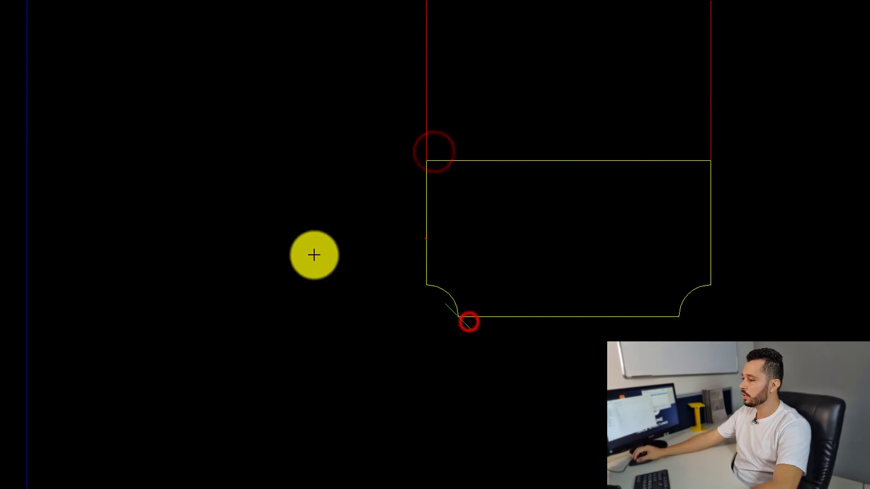
left_click(314, 252)
Move the overall length dimension of plate c-16 closer to the plate.
scroll(393, 302, "down", 2)
scroll(491, 287, "down", 5)
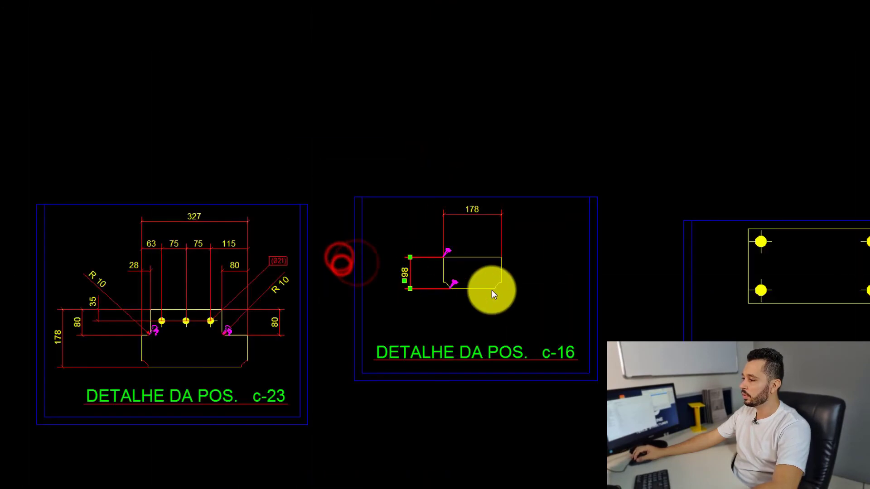
scroll(435, 156, "up", 3)
left_click_drag(436, 149, 437, 154)
Move the title of detail c-16 up closer to the plate, and shift the whole detail view down toward detail c-23.
left_click(441, 353)
left_click(441, 377)
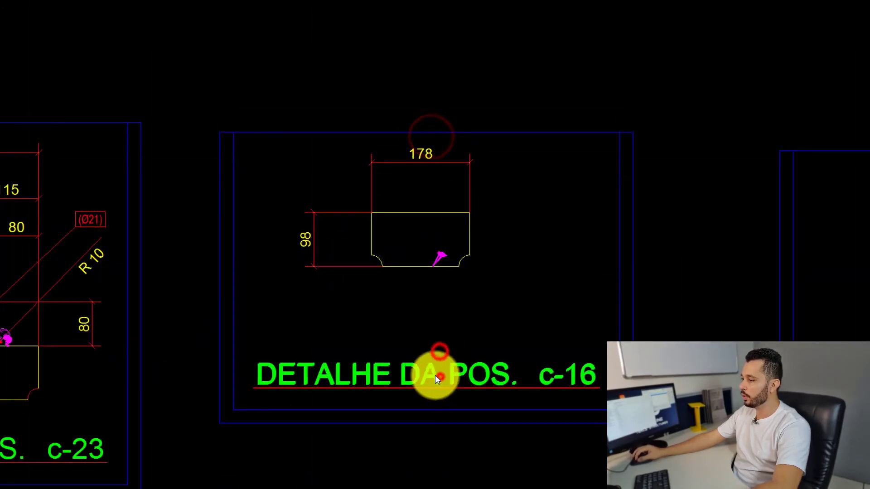
left_click_drag(429, 365, 426, 306)
scroll(427, 307, "down", 3)
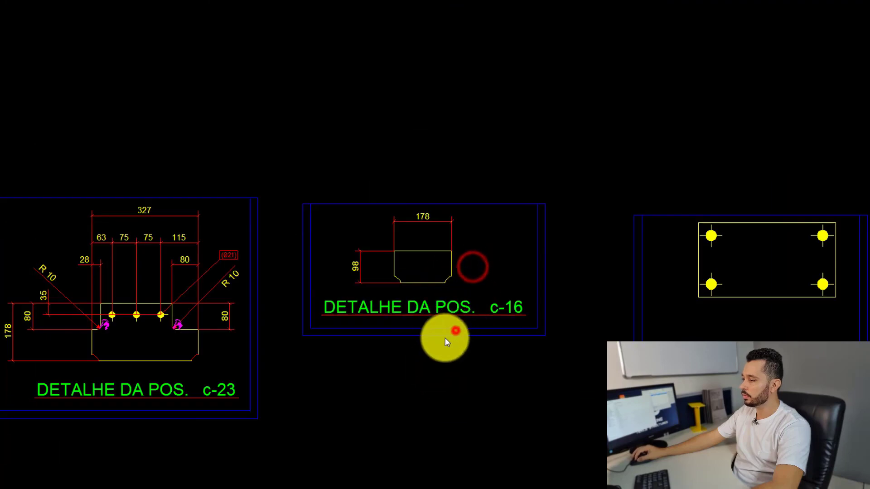
left_click_drag(418, 364, 396, 415)
Move the title of detail c-7 up closer to the plate, and shift the whole detail view down and to the left.
mouse_move(750, 305)
middle_mouse_down()
mouse_move(634, 245)
mouse_move(457, 221)
middle_mouse_up()
scroll(635, 245, "up", 2)
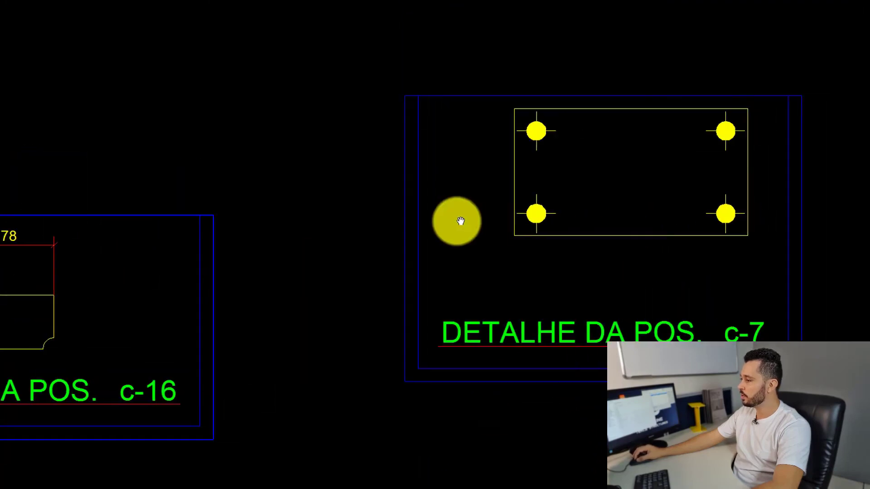
left_click(459, 287)
left_click(422, 322)
left_click_drag(422, 324, 452, 296)
left_click(460, 359)
left_click(463, 346)
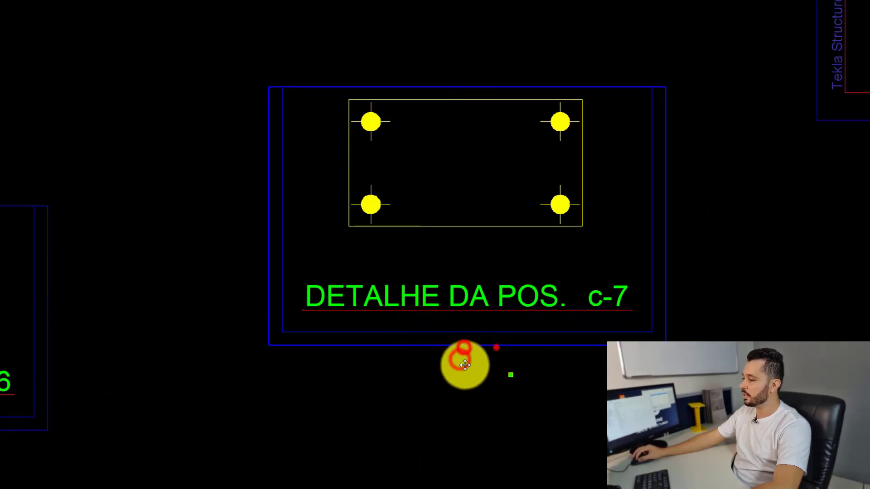
left_click_drag(496, 348, 392, 410)
Dimension the overall length of plate c-7 above it and the overall height on its left side.
left_click(361, 228)
key("g")
left_click(249, 163)
left_click(486, 160)
middle_click(486, 161)
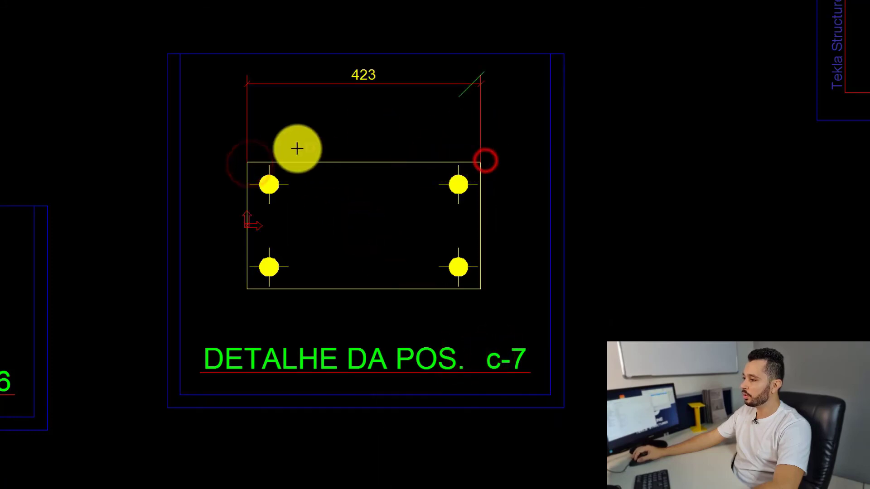
left_click(249, 160)
left_click(244, 290)
middle_click(244, 291)
left_click(167, 235)
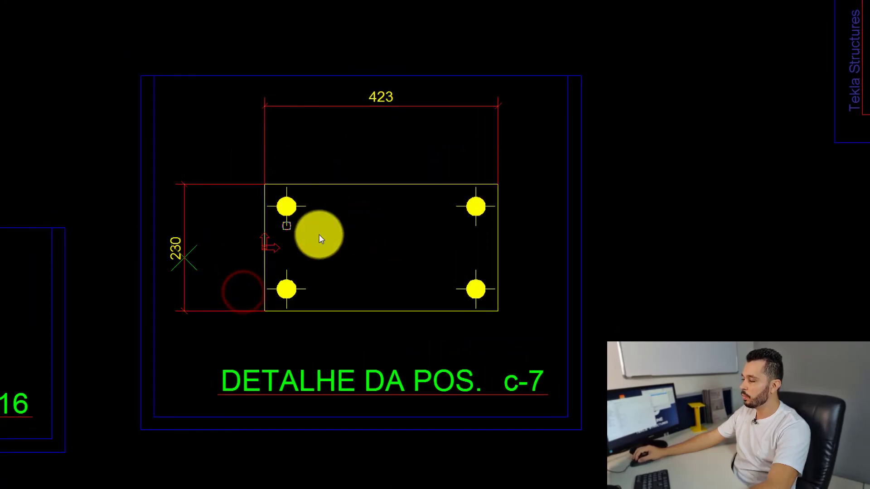
Dimension the horizontal hole positions of plate c-7 from edge to edge above it, with the overall length dimension moved farther out.
left_click(263, 181)
left_click(288, 286)
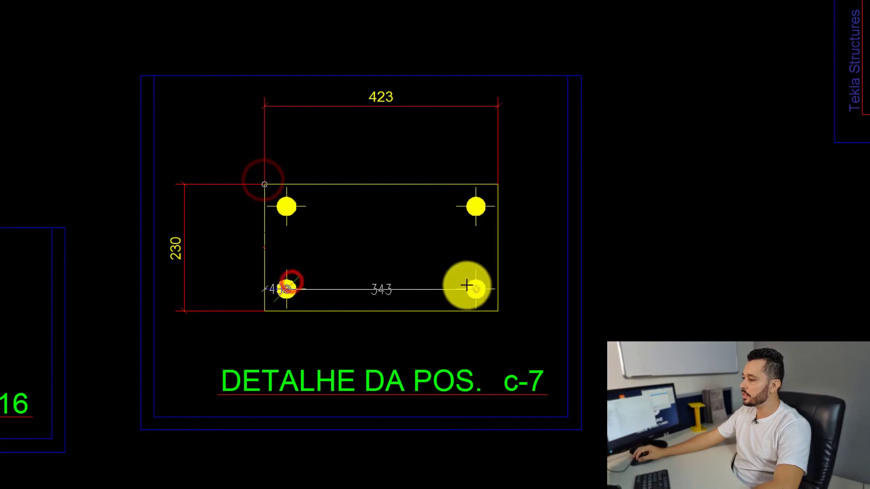
left_click(470, 286)
left_click(500, 184)
left_click(398, 94)
left_click(375, 92)
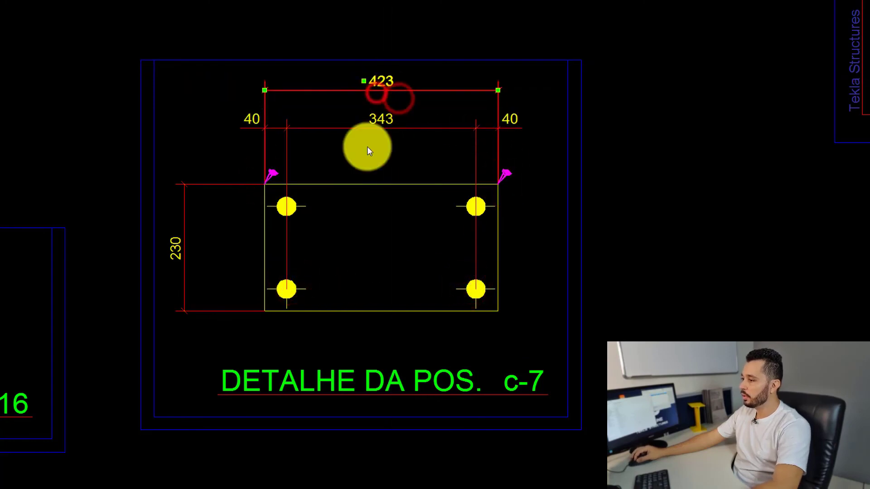
Dimension the vertical hole positions of plate c-7 beside its left edge, inside the overall height dimension moved farther out.
left_click(265, 184)
left_click(475, 206)
left_click(476, 289)
left_click(265, 311)
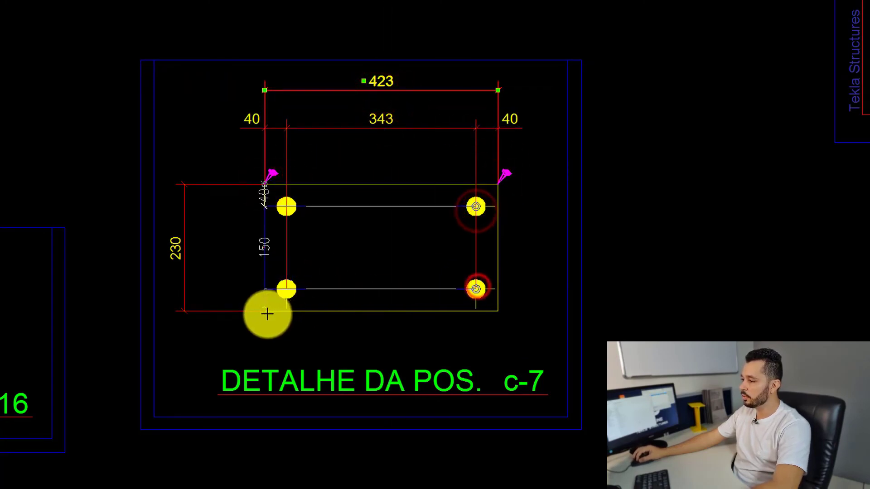
left_click(213, 244)
middle_click(214, 245)
left_click(173, 247)
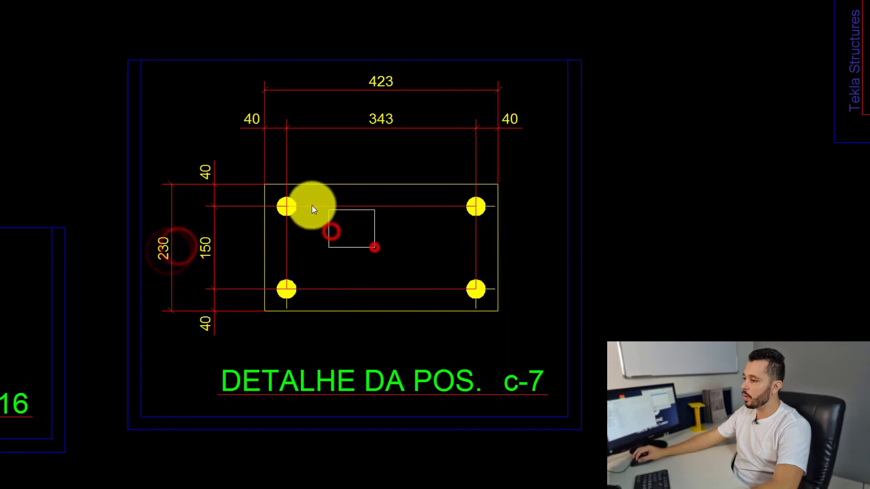
Add a hole diameter mark to plate c-7 and place it above and left of the upper-right hole.
left_click_drag(311, 209, 310, 211)
left_click(524, 167)
left_click_drag(542, 163, 444, 160)
scroll(444, 160, "down", 4)
scroll(418, 259, "up", 2)
Move the detail views of plates c-23, c-16 and c-7 together onto the sheet, beside the right side view.
left_click(418, 259)
middle_click_drag(503, 247, 500, 254)
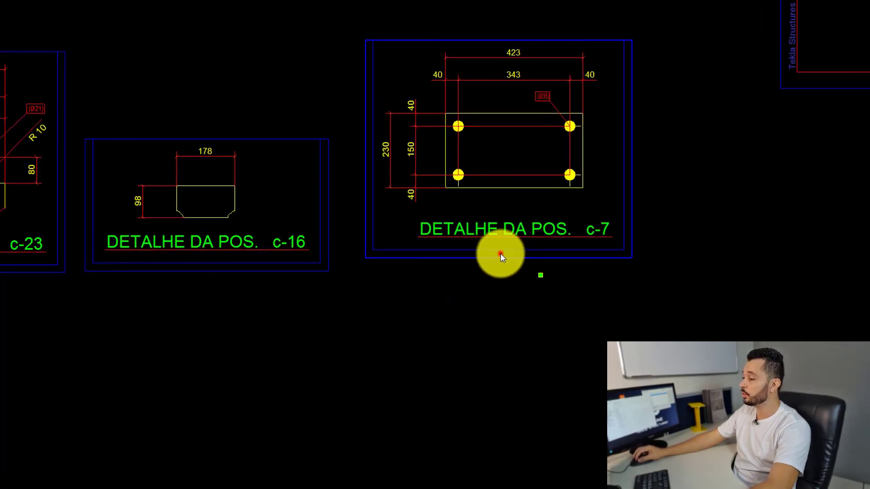
scroll(435, 274, "down", 3)
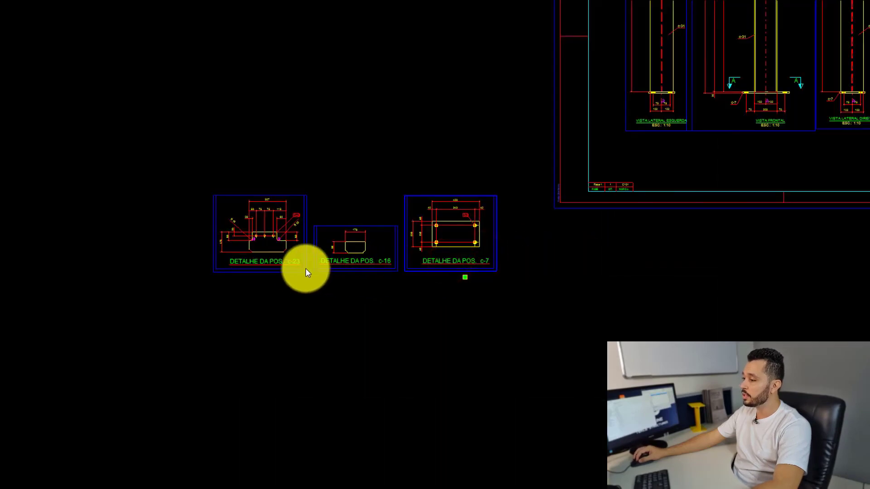
left_click(370, 265, "ctrl")
middle_click_drag(370, 266, 160, 310)
mouse_move(181, 307)
left_mouse_down()
mouse_move(767, 122)
mouse_move(839, 88)
left_mouse_up()
left_click(840, 89)
Place detail c-7 below detail c-23, and shift the three plate details slightly down, away from section D-D.
scroll(729, 148, "up", 2)
left_click_drag(735, 154, 446, 304)
left_click(503, 153)
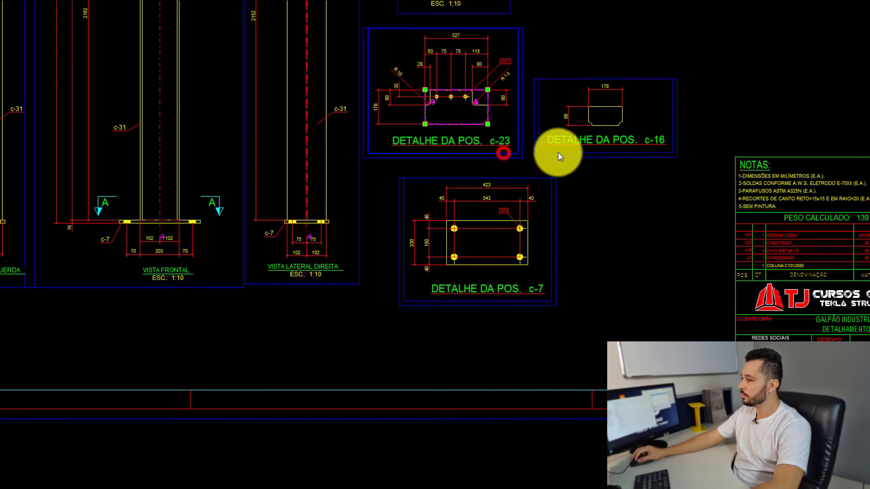
left_click_drag(567, 151, 575, 162, "ctrl")
left_click(558, 184)
left_click(560, 201)
scroll(565, 216, "down", 5)
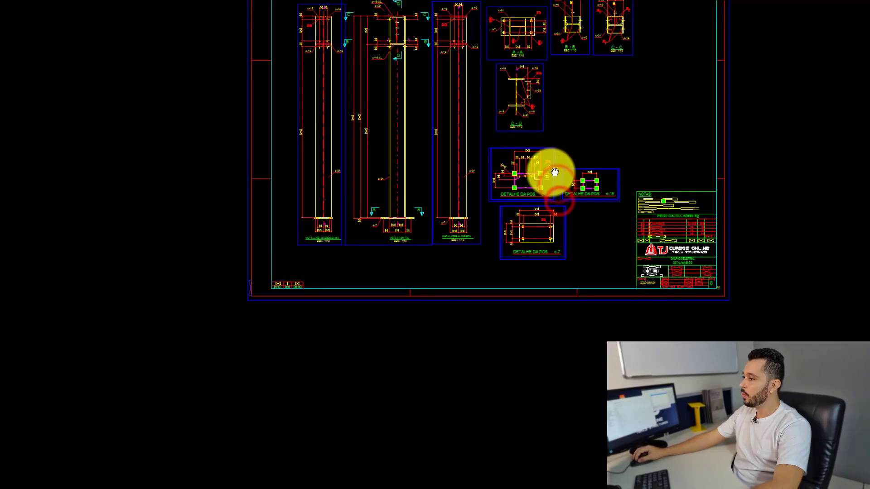
Review the finished sheet, checking the layout of the column views, sections and plate details.
scroll(565, 156, "up", 5)
middle_click_drag(585, 143, 567, 194)
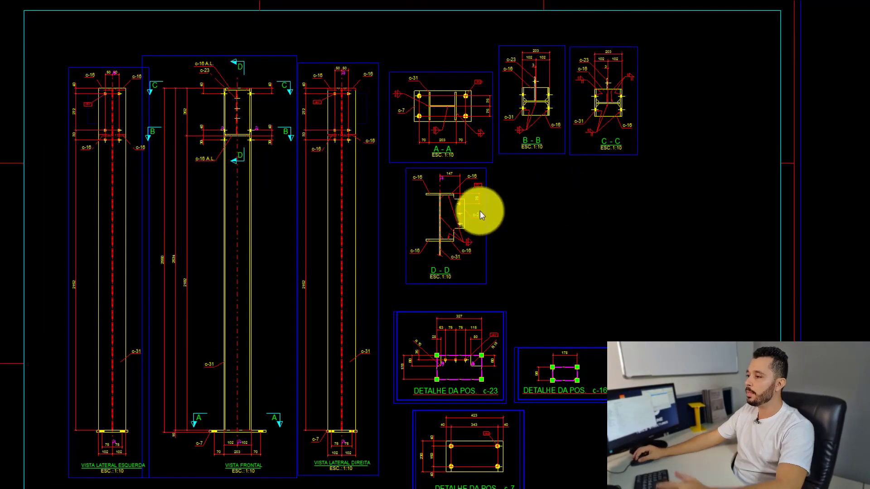
mouse_move(475, 208)
middle_mouse_down()
mouse_move(511, 233)
mouse_move(547, 230)
middle_mouse_up()
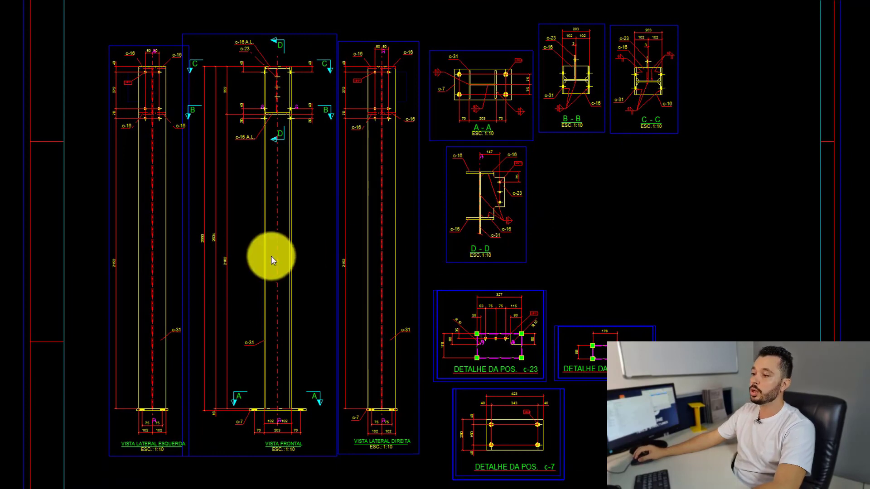
mouse_move(180, 280)
middle_mouse_down()
mouse_move(181, 269)
mouse_move(156, 276)
mouse_move(173, 266)
mouse_move(169, 246)
middle_mouse_up()
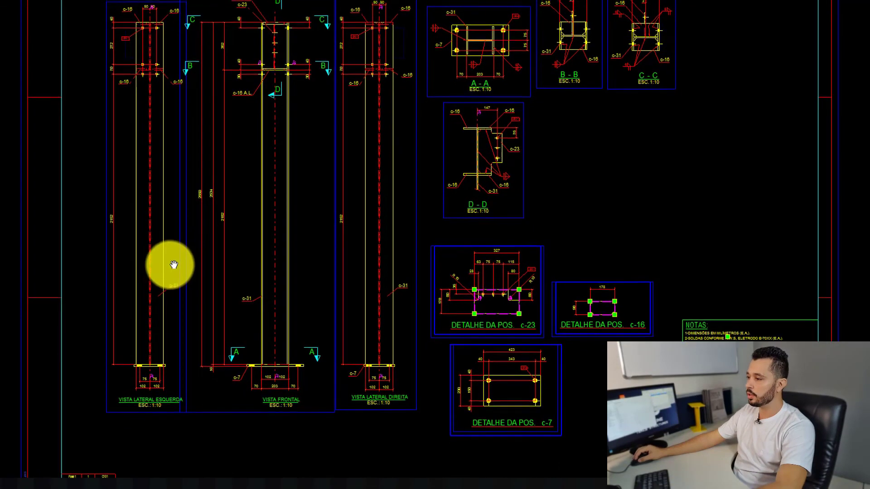
middle_click_drag(269, 152, 279, 203)
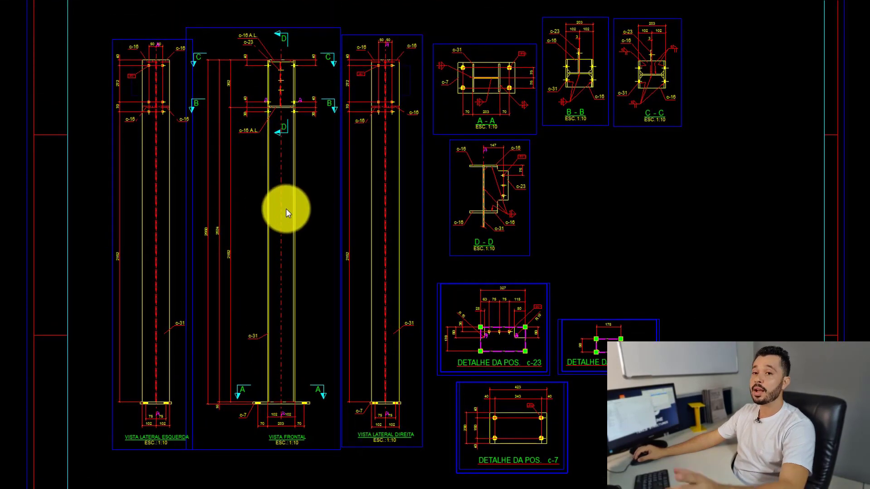
middle_click_drag(287, 280, 291, 253)
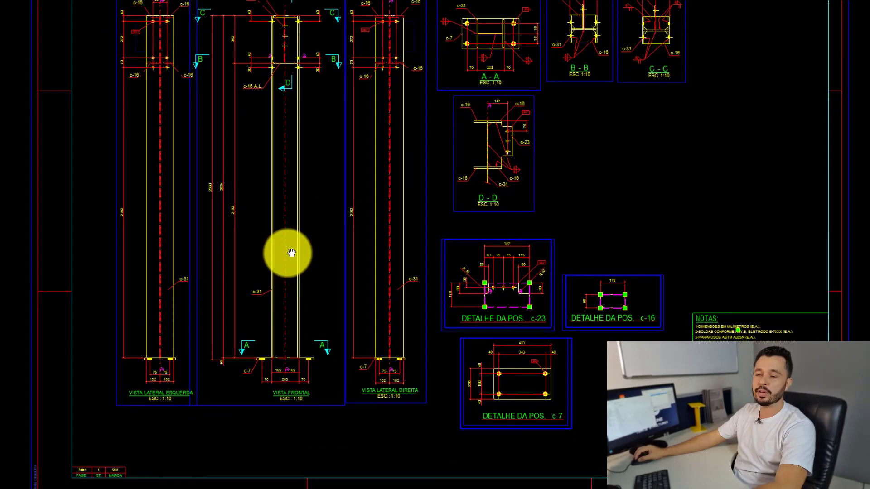
scroll(279, 267, "up", 2)
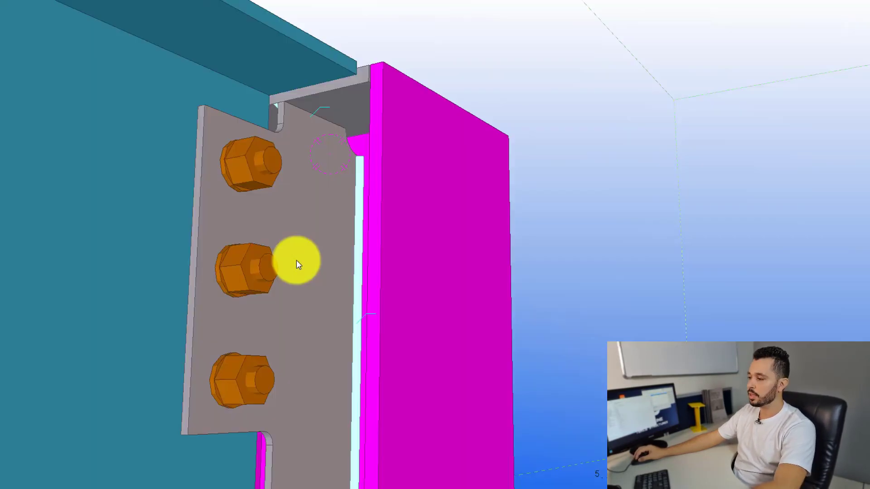
Examine the column's base plate in the 3D model from several angles.
scroll(299, 264, "down", 10)
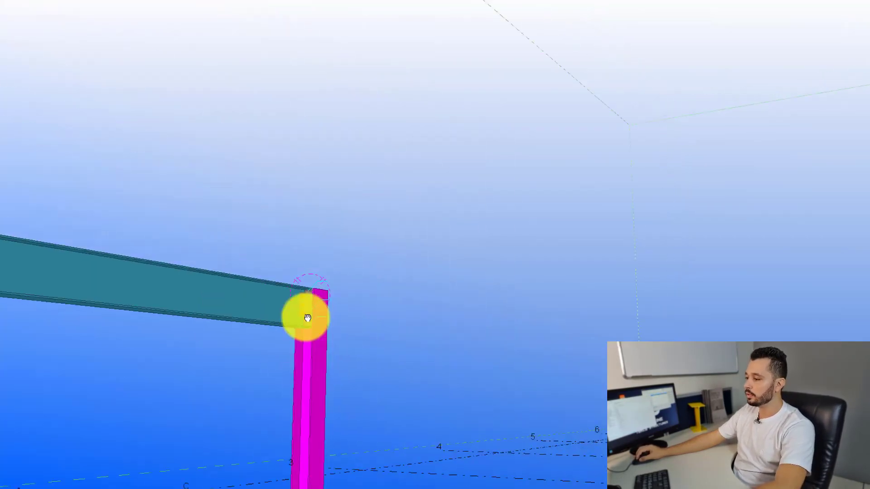
scroll(323, 297, "up", 4)
key("v")
left_click(287, 252)
middle_click_drag(287, 252, 369, 314, "ctrl")
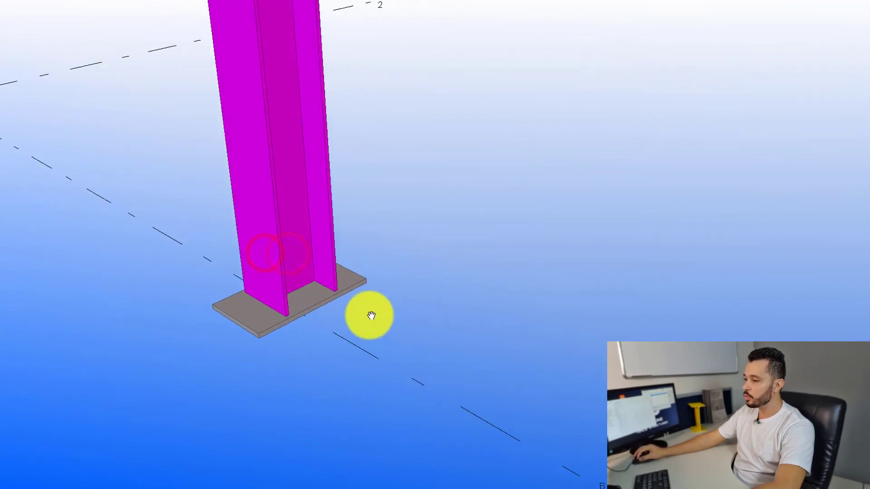
scroll(292, 284, "up", 3)
scroll(207, 293, "up", 1)
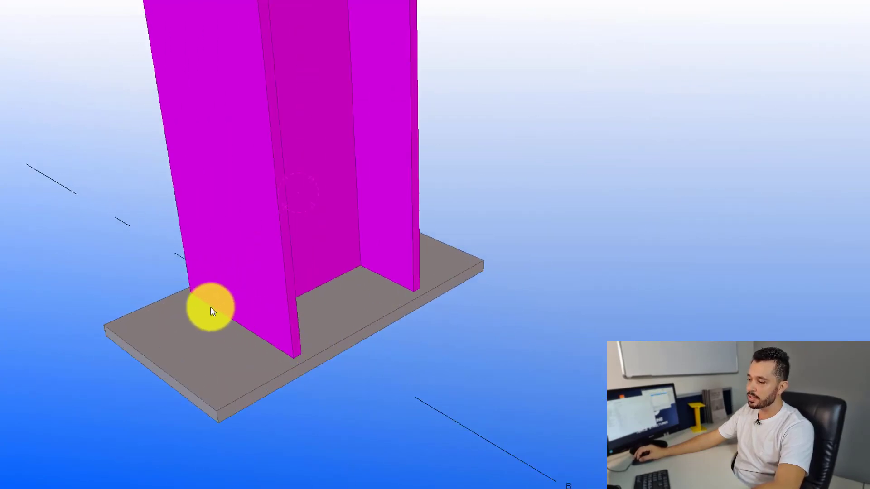
mouse_move(329, 309)
middle_mouse_down("ctrl")
mouse_move(275, 306)
mouse_move(338, 300)
middle_mouse_up("ctrl")
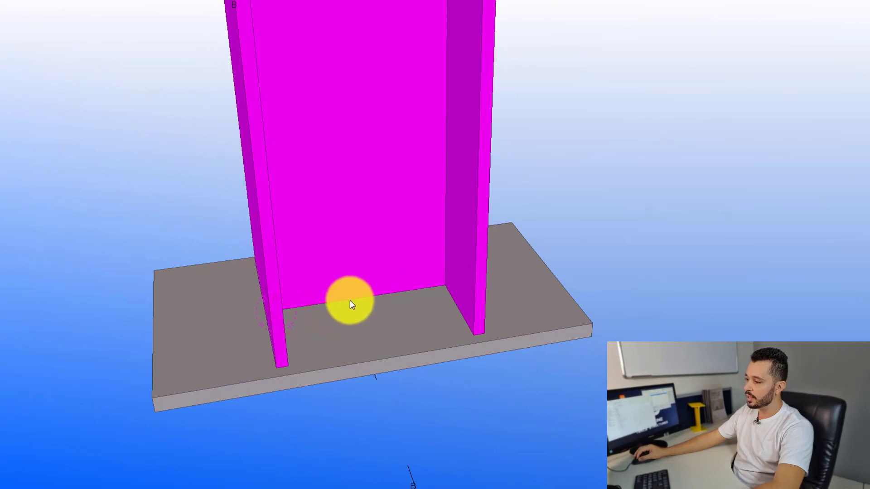
mouse_move(438, 286)
middle_mouse_down("ctrl")
mouse_move(359, 301)
mouse_move(586, 266)
mouse_move(474, 270)
mouse_move(548, 268)
middle_mouse_up("ctrl")
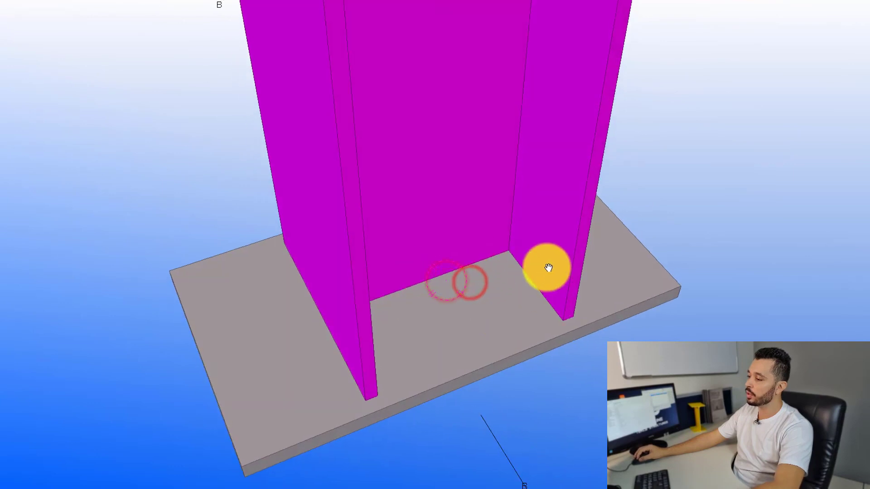
scroll(480, 267, "down", 2)
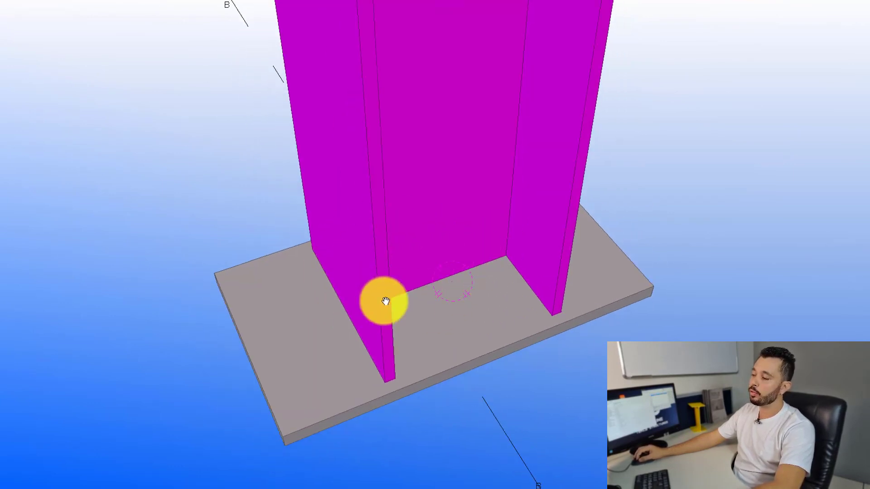
scroll(453, 280, "down", 1)
scroll(444, 285, "down", 5)
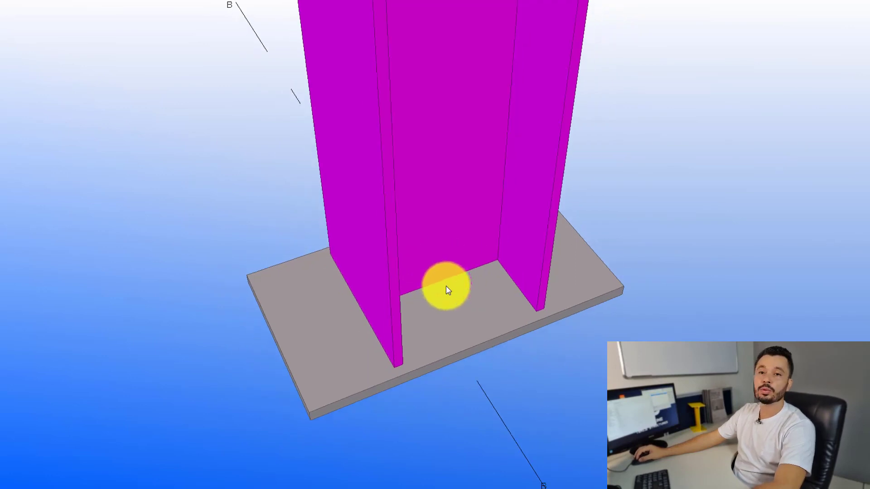
scroll(425, 271, "up", 2)
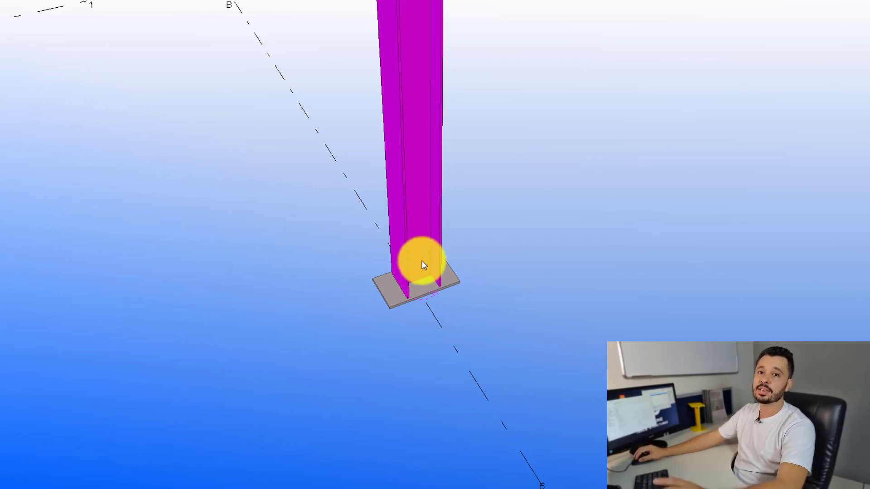
middle_click_drag(429, 272, 424, 275)
key("v")
left_click(421, 281)
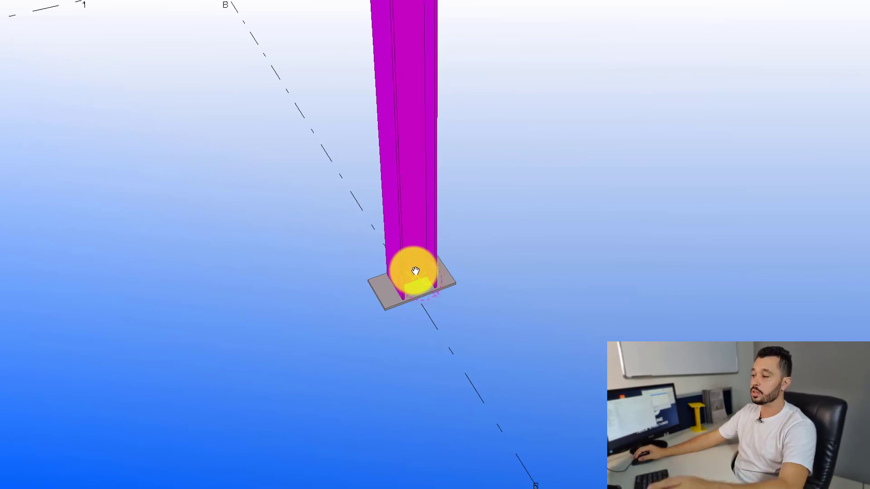
scroll(415, 276, "up", 2)
middle_click_drag(420, 283, 412, 283, "ctrl")
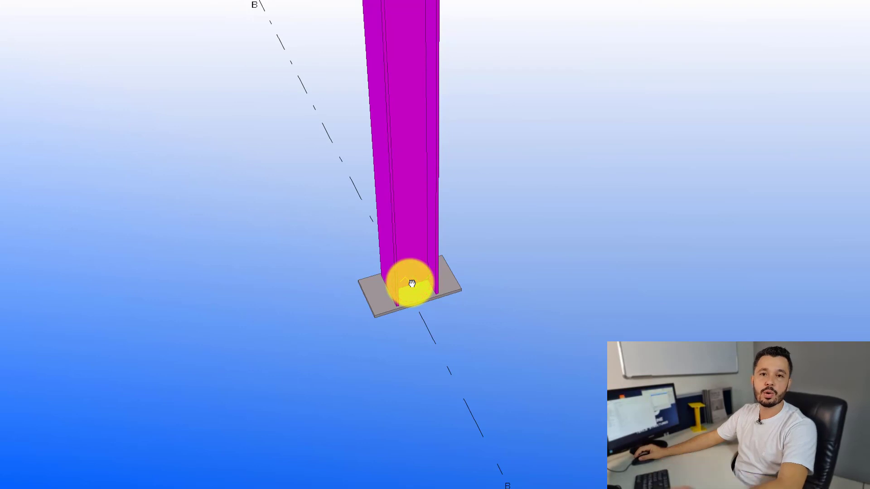
middle_click_drag(410, 283, 494, 258, "ctrl")
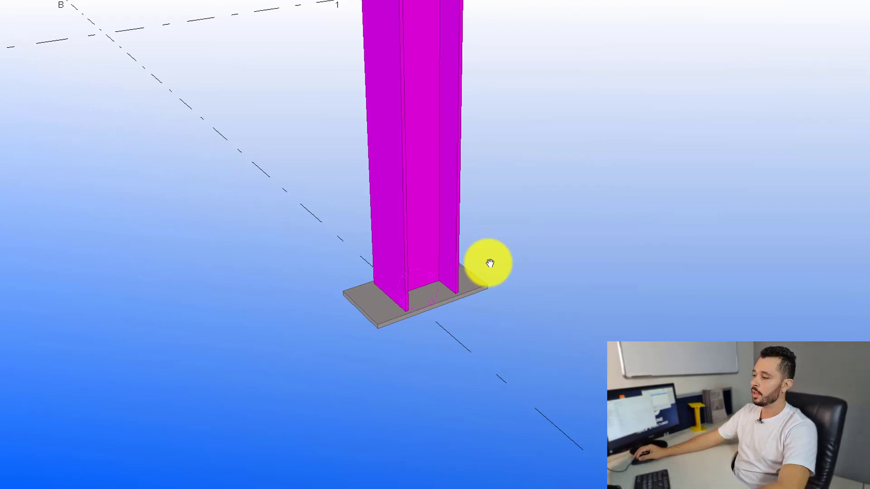
middle_click_drag(489, 263, 448, 301, "ctrl")
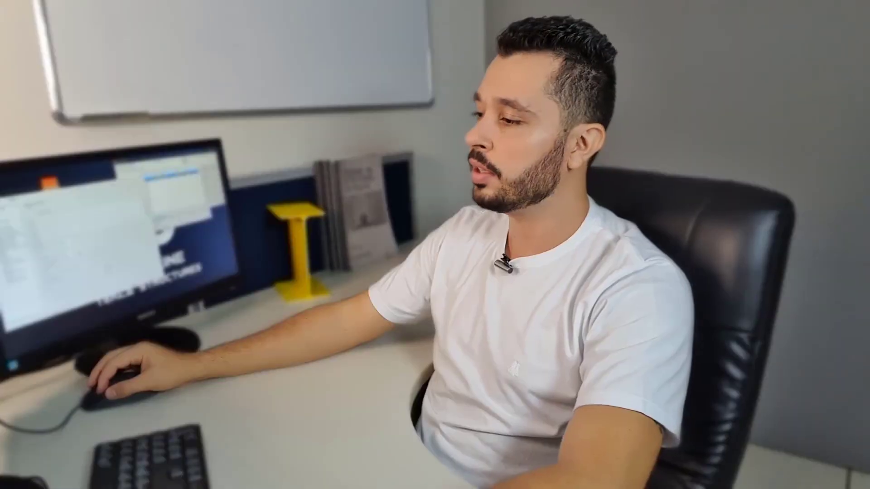